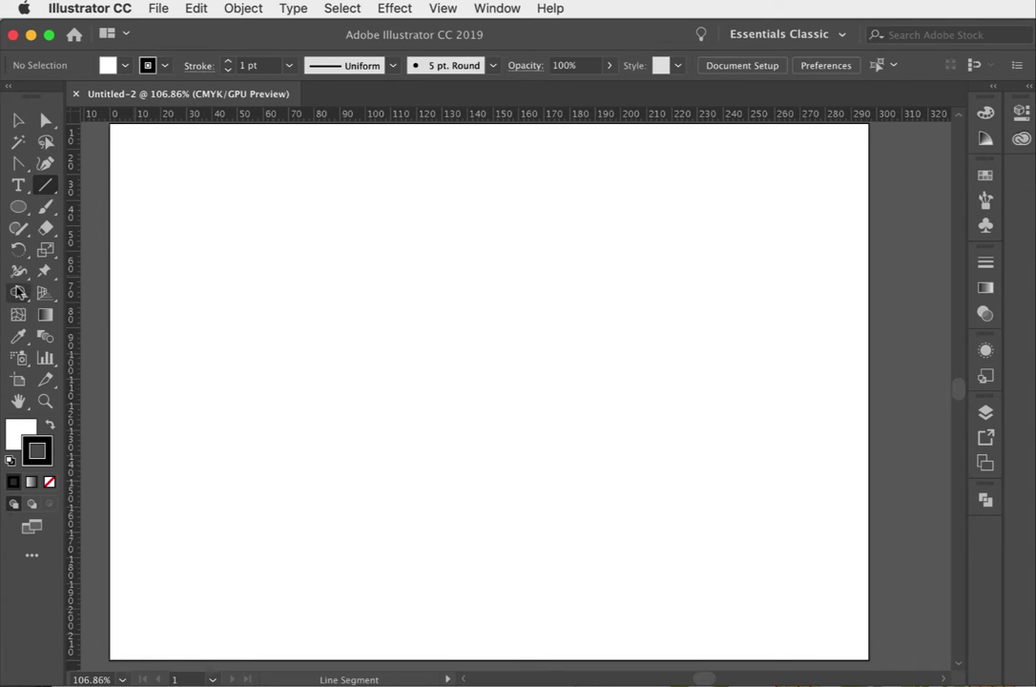
Step: Create a rectangular grid 300 mm by 300 mm with 100 horizontal and 100 vertical dividers
left_click(44, 187)
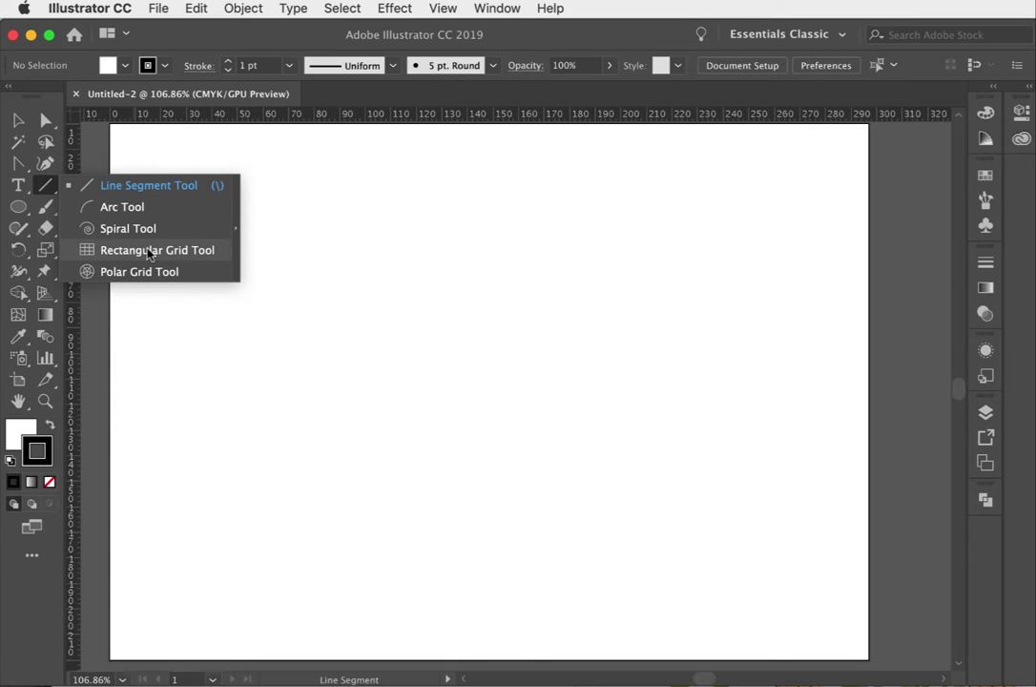
left_click(146, 250)
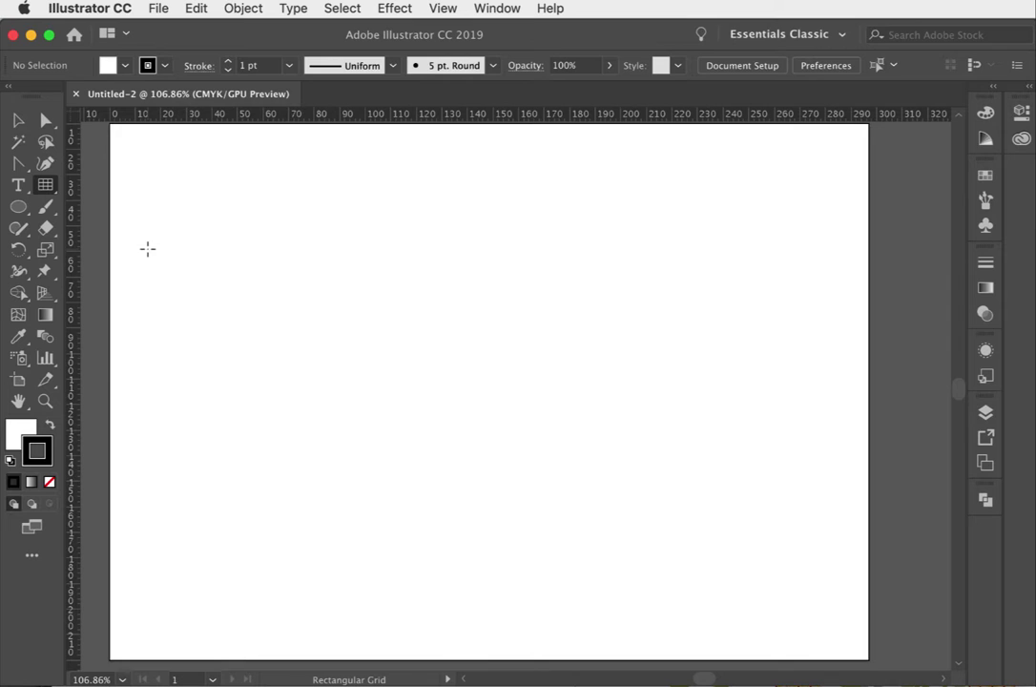
left_click(379, 271)
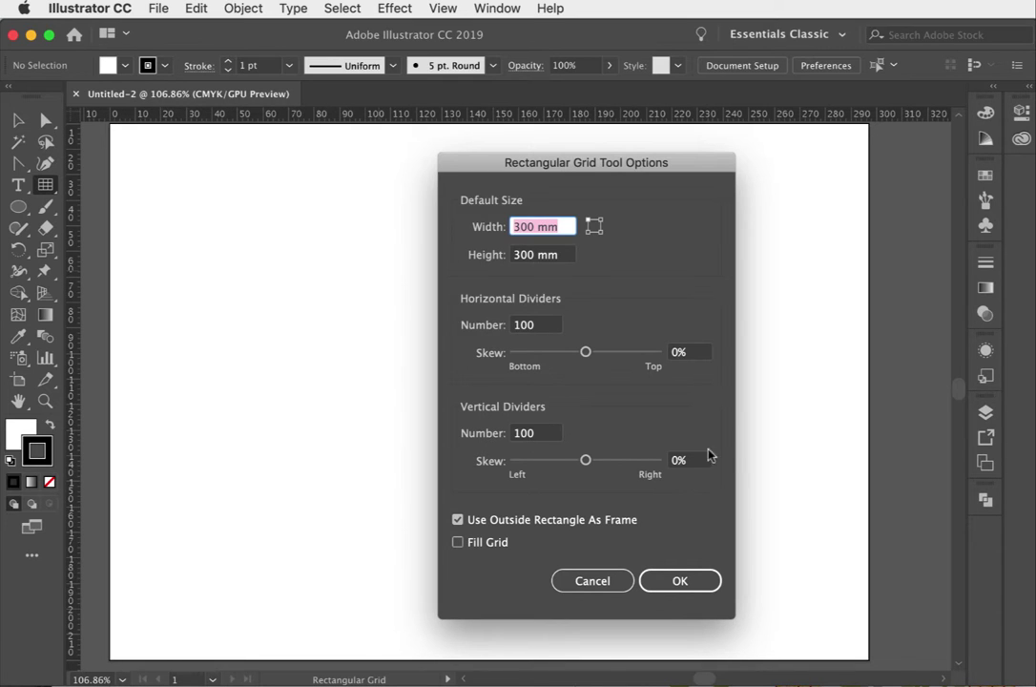
left_click(694, 578)
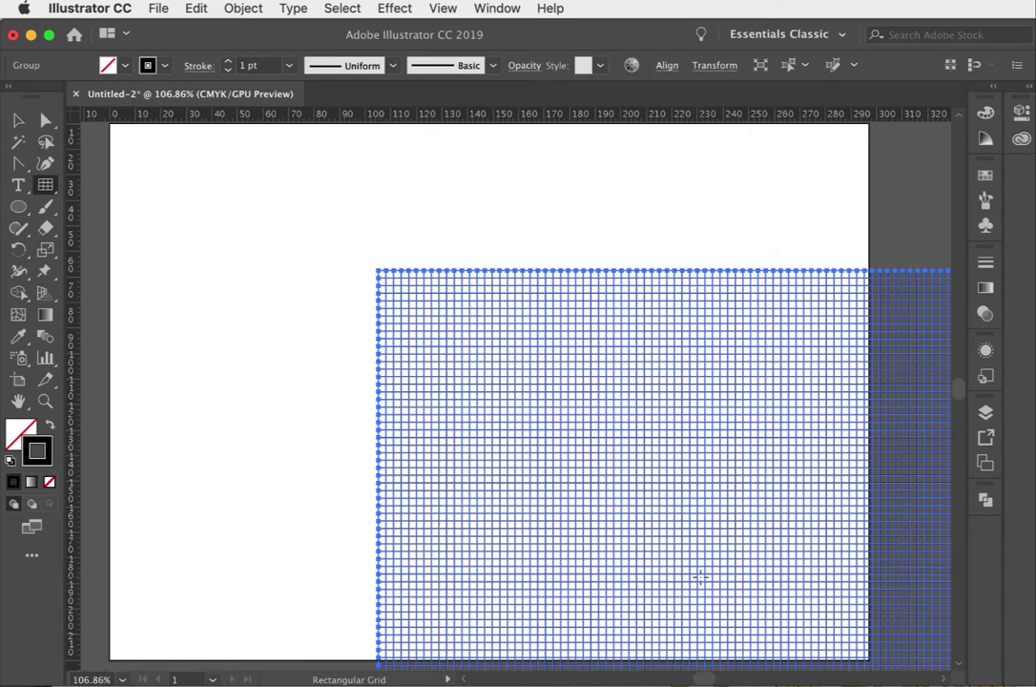
Step: Move the grid up and left so that it overlaps the artboard, and deselect it
key("v")
key("z")
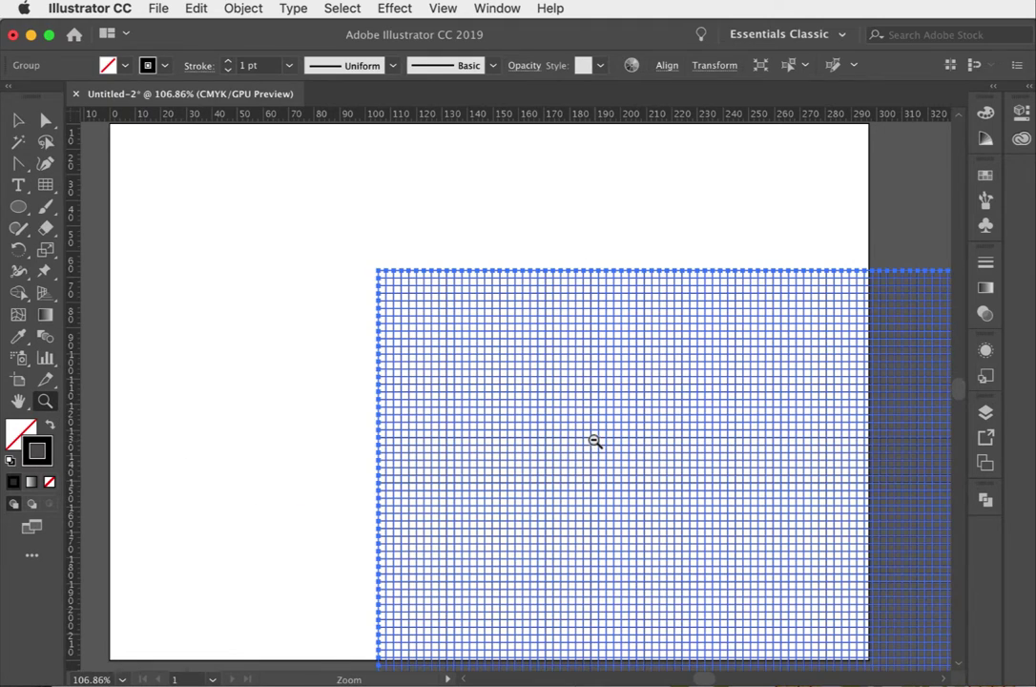
key("super+minus")
key("super+minus")
key("super+minus")
key("v")
left_click_drag(536, 511, 404, 414)
left_click(578, 474)
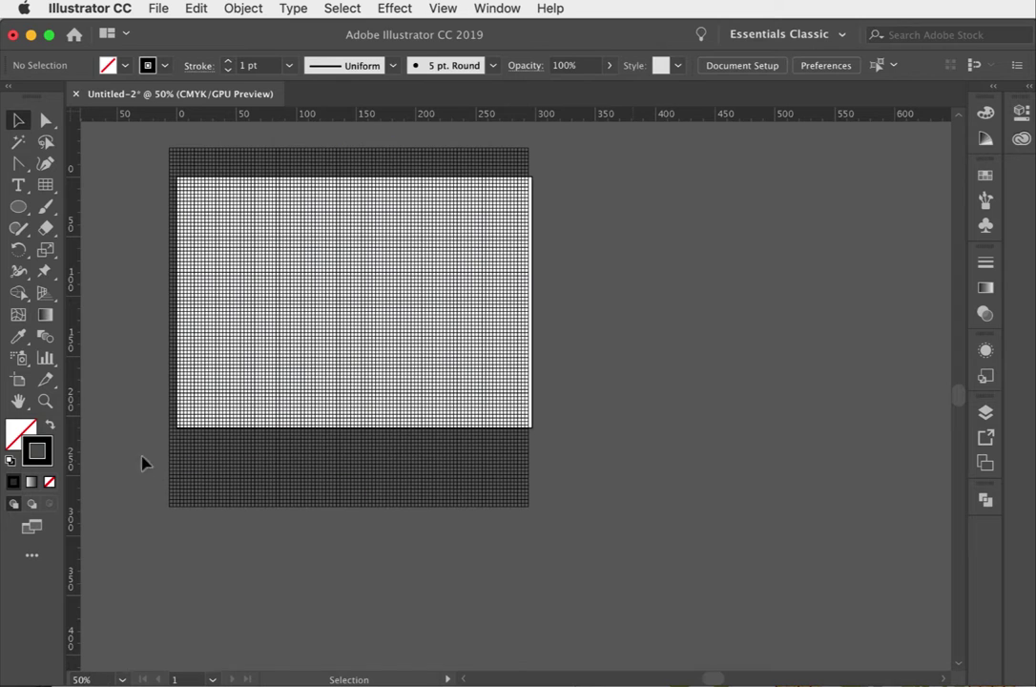
Step: Nudge the grid right until its left edge lines up with the artboard's left edge
left_click(45, 401)
left_click(333, 330)
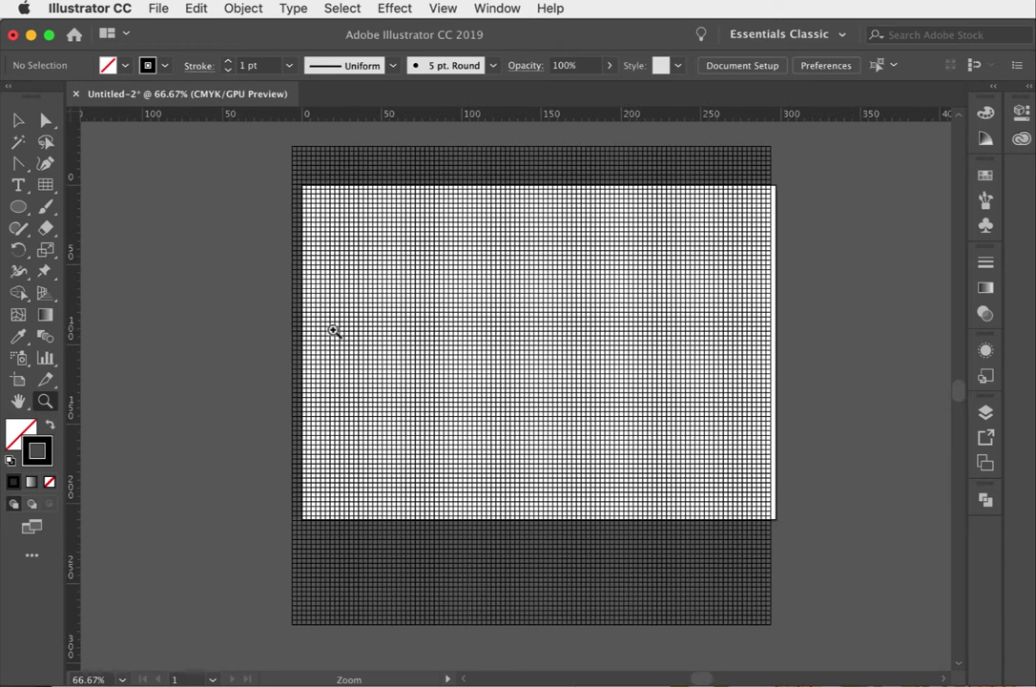
key("v")
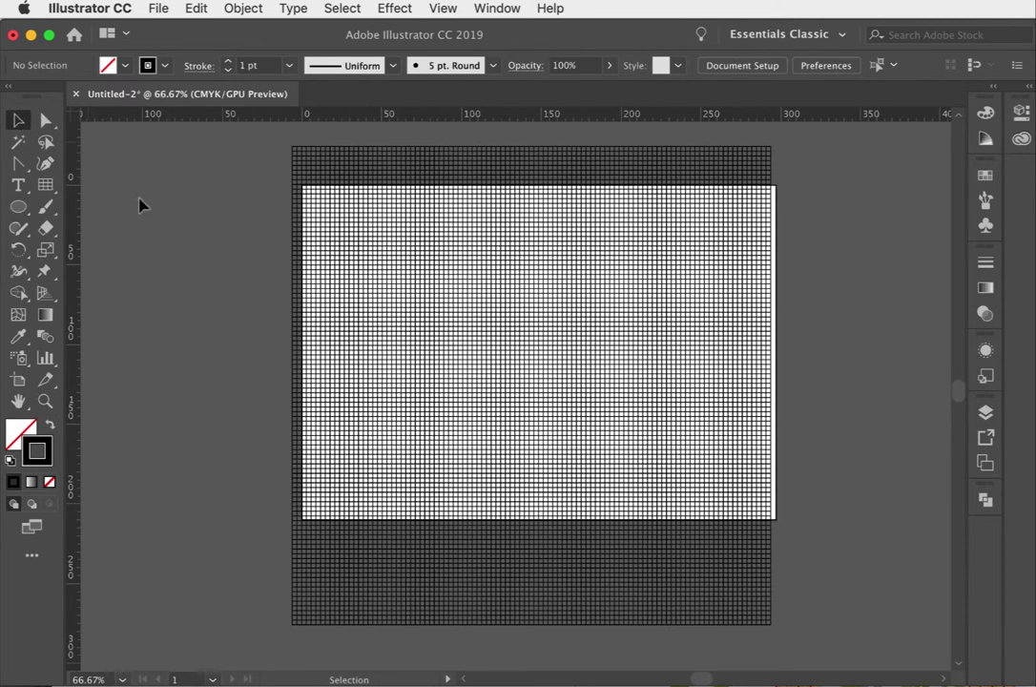
left_click(496, 378)
key("Right")
key("Right")
key("Right")
key("Right")
key("Right")
key("Right")
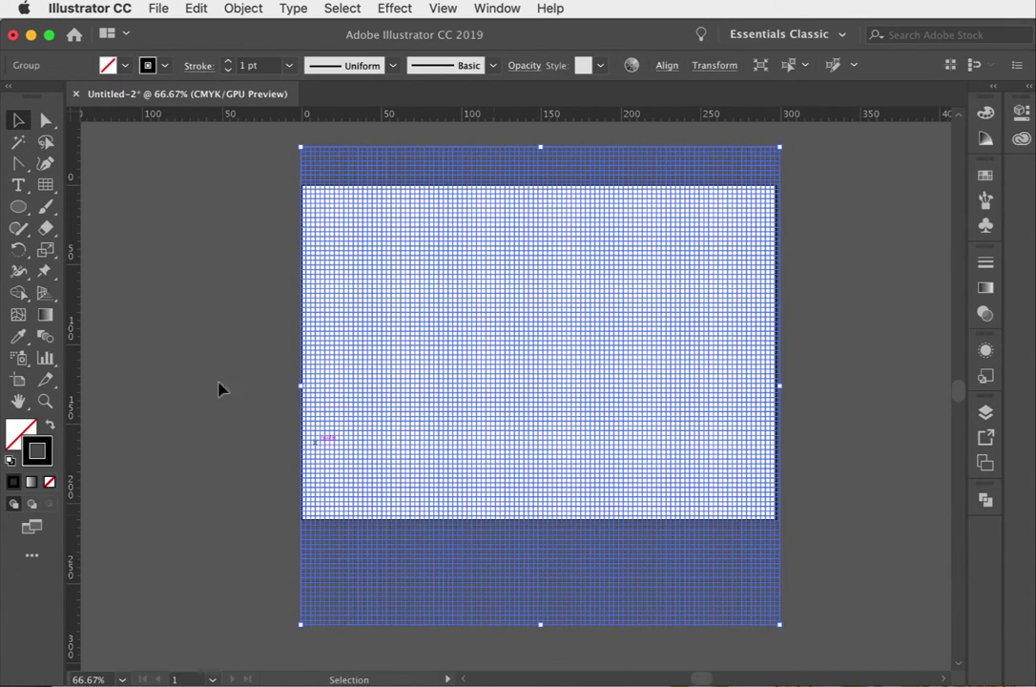
scroll(218, 389, "left", 1)
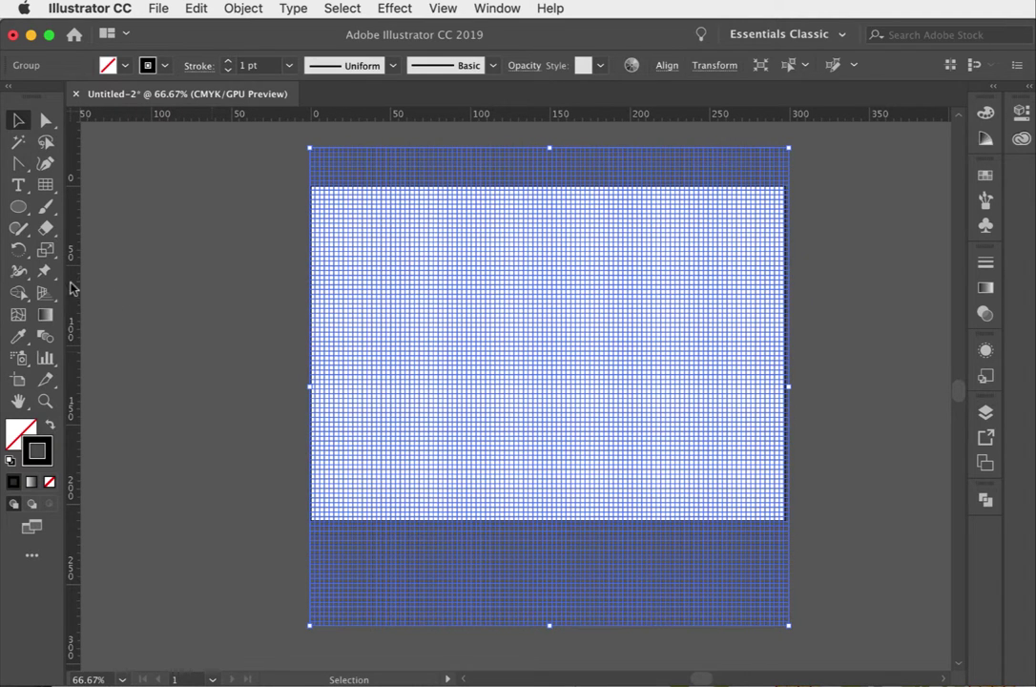
Step: Scale the grid non-uniformly to 86.602% vertically, keeping the horizontal scale at 100%
left_click(48, 251)
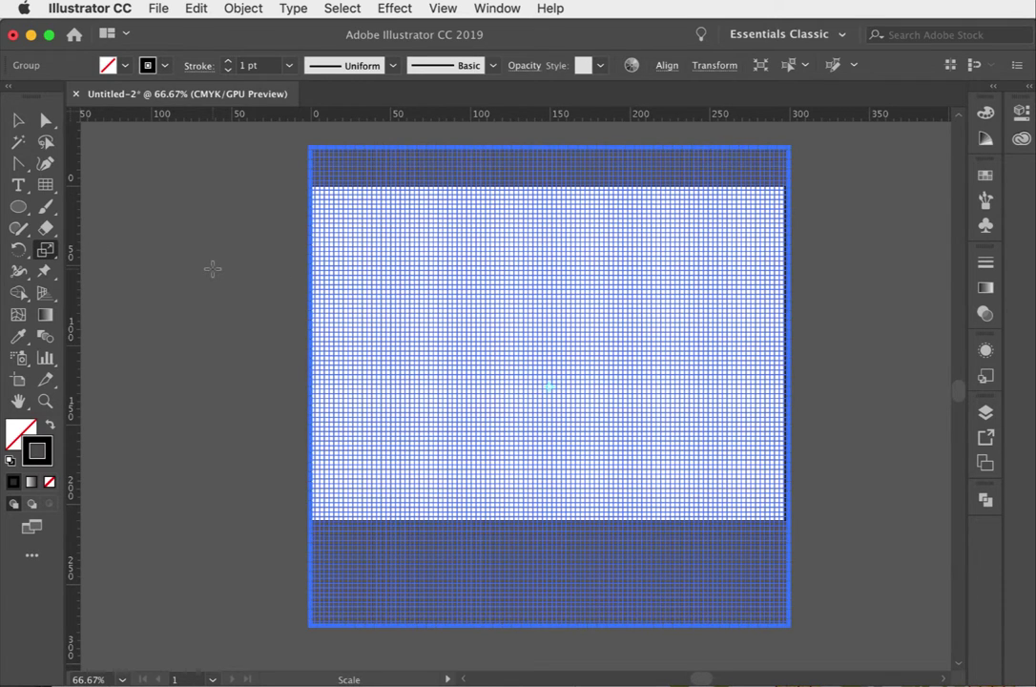
key("Return")
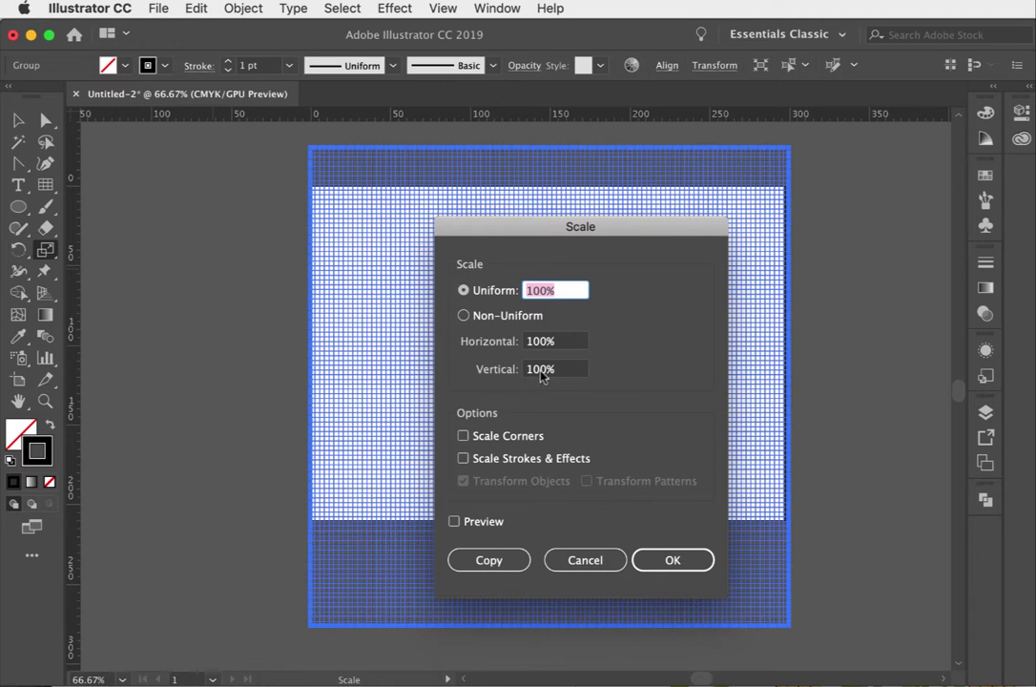
left_click(539, 372)
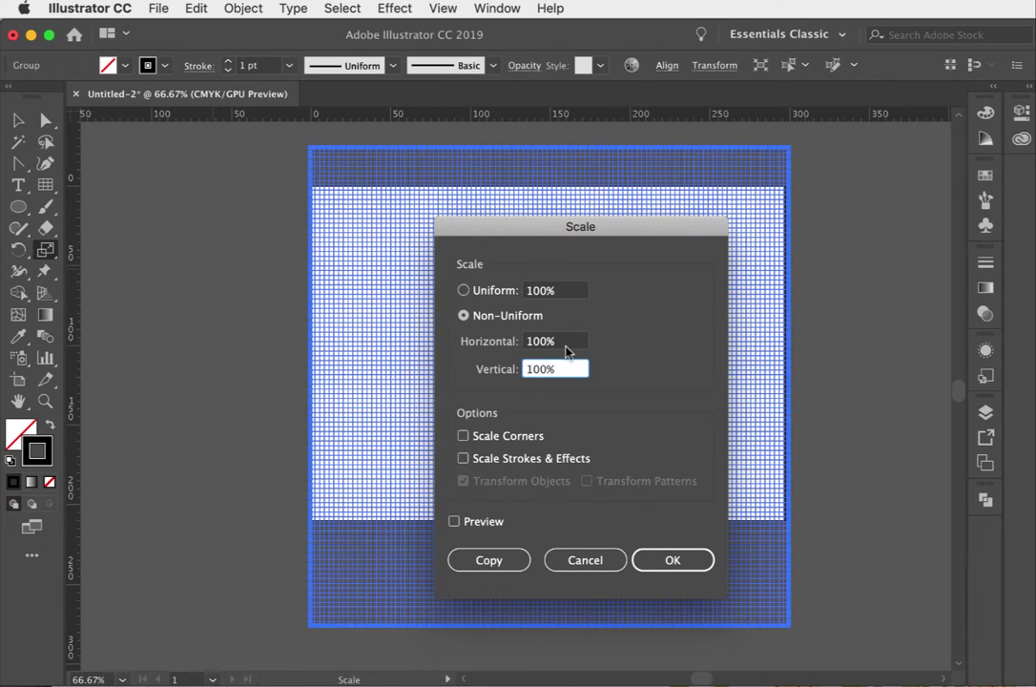
left_click_drag(557, 370, 508, 369)
type("86.602")
left_click(671, 563)
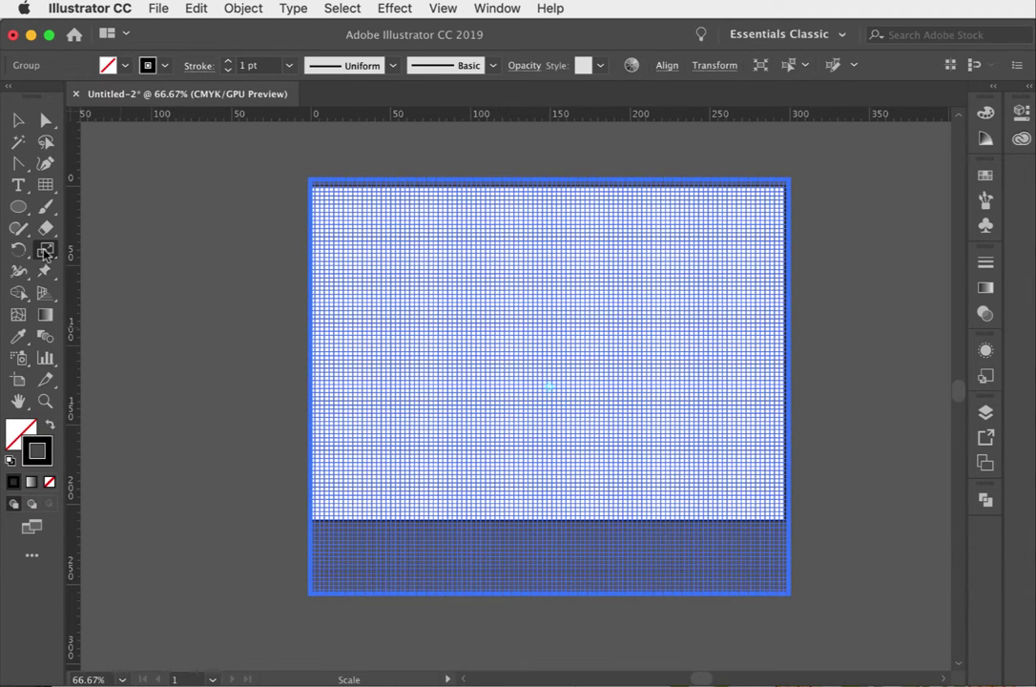
Step: Shear the scaled grid by 30° along the horizontal axis, with the preview enabled
left_click(45, 251)
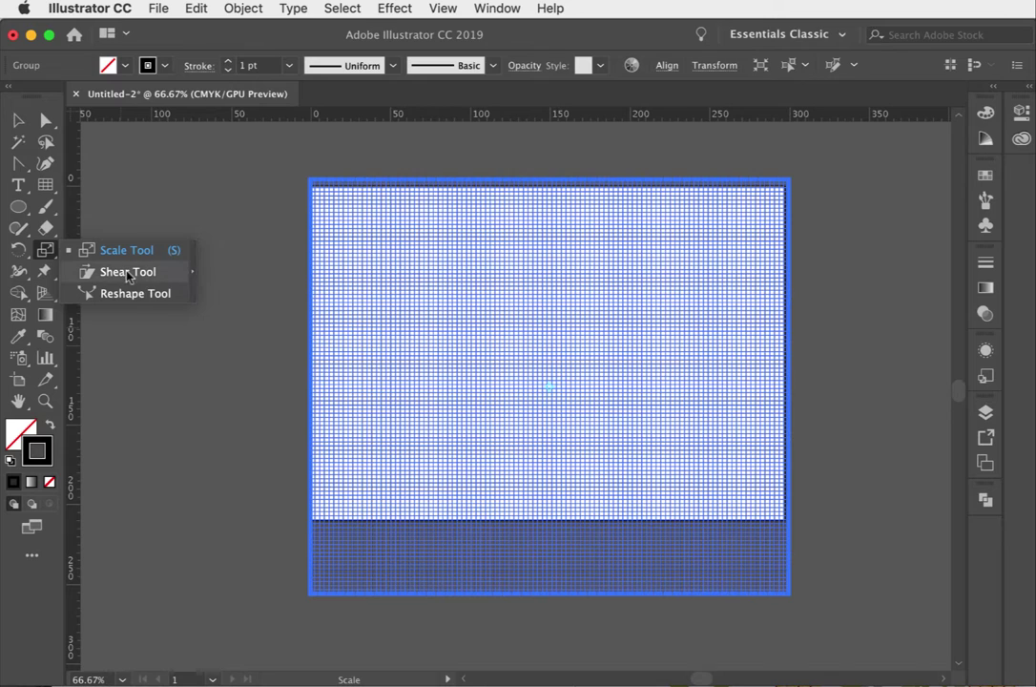
left_click(105, 274)
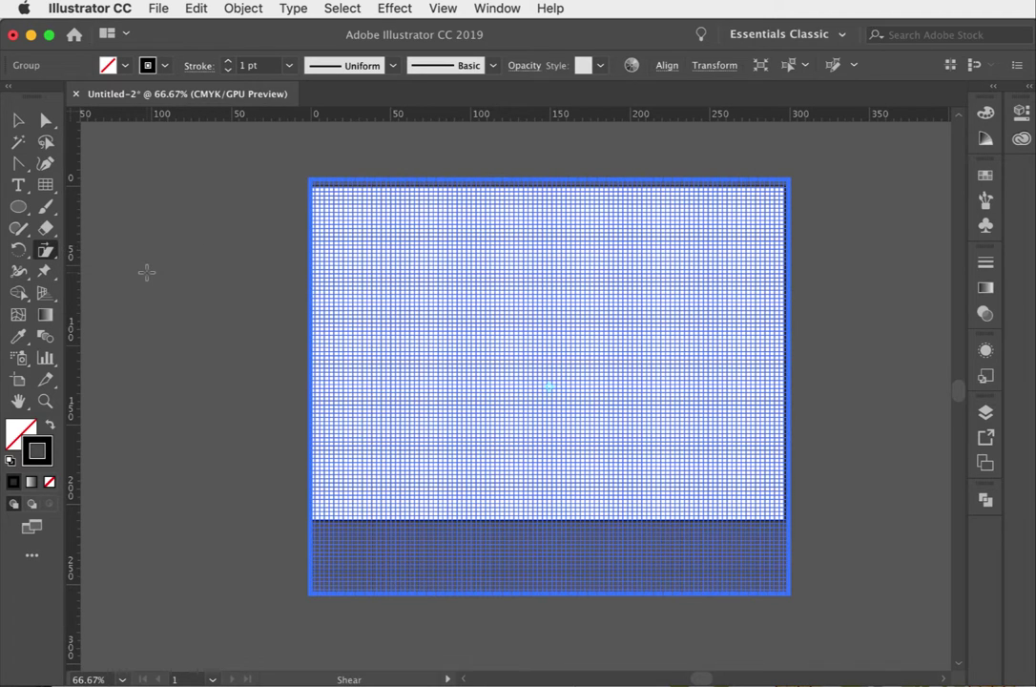
key("Return")
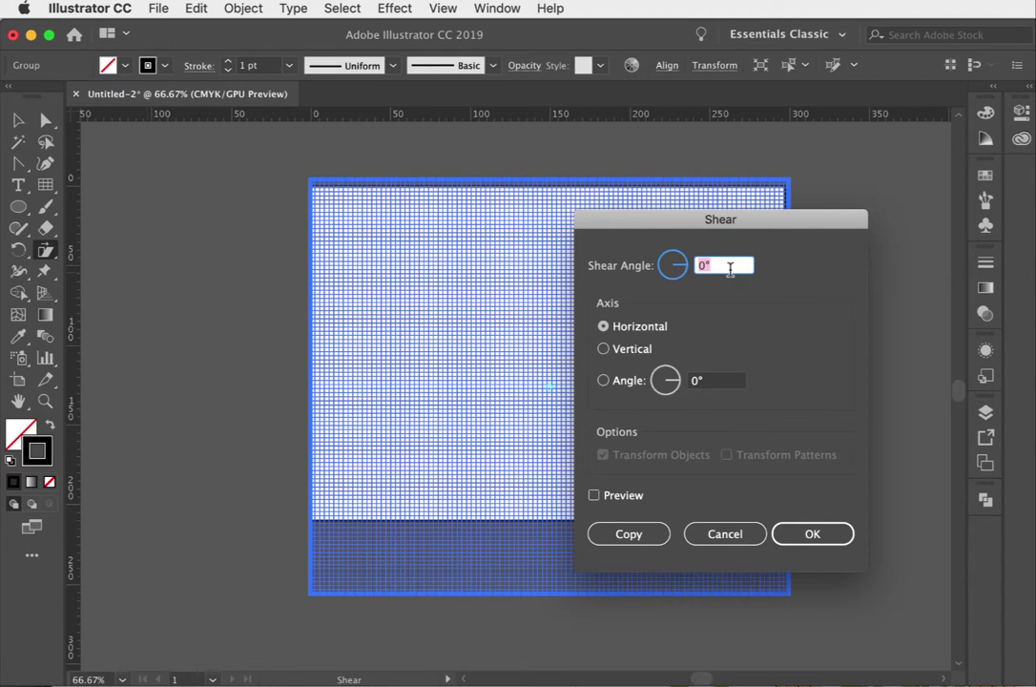
type("30")
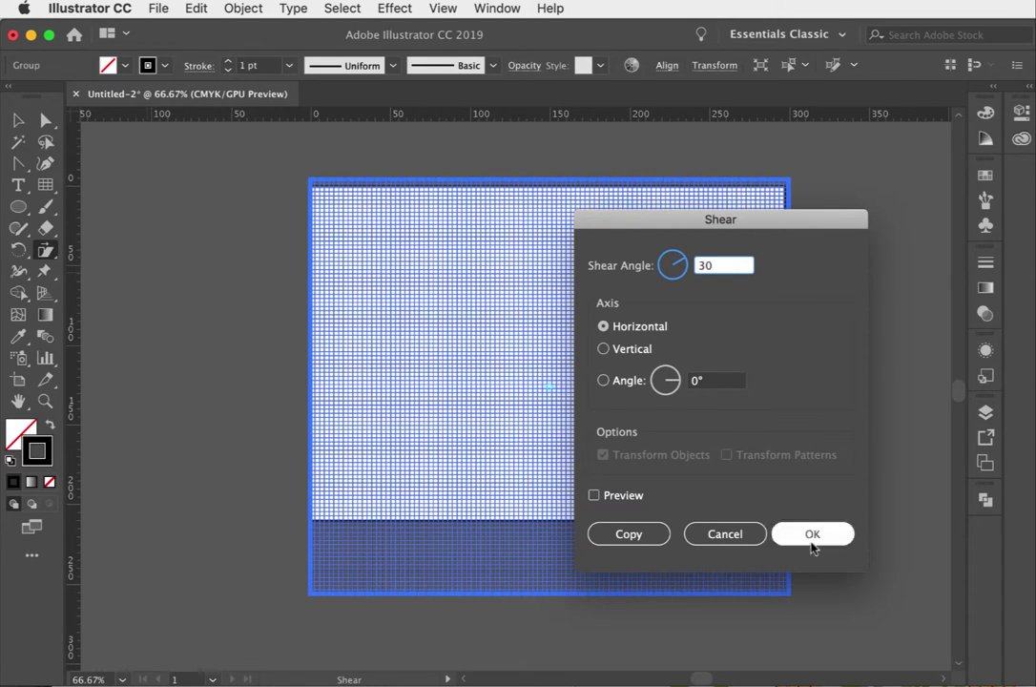
left_click(620, 500)
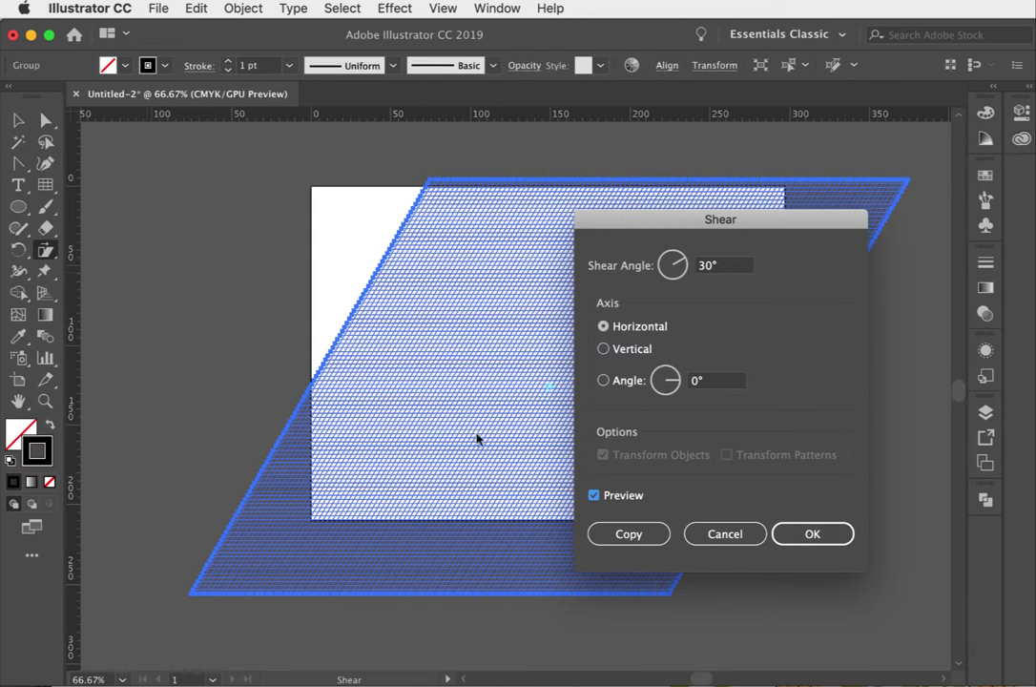
left_click(840, 536)
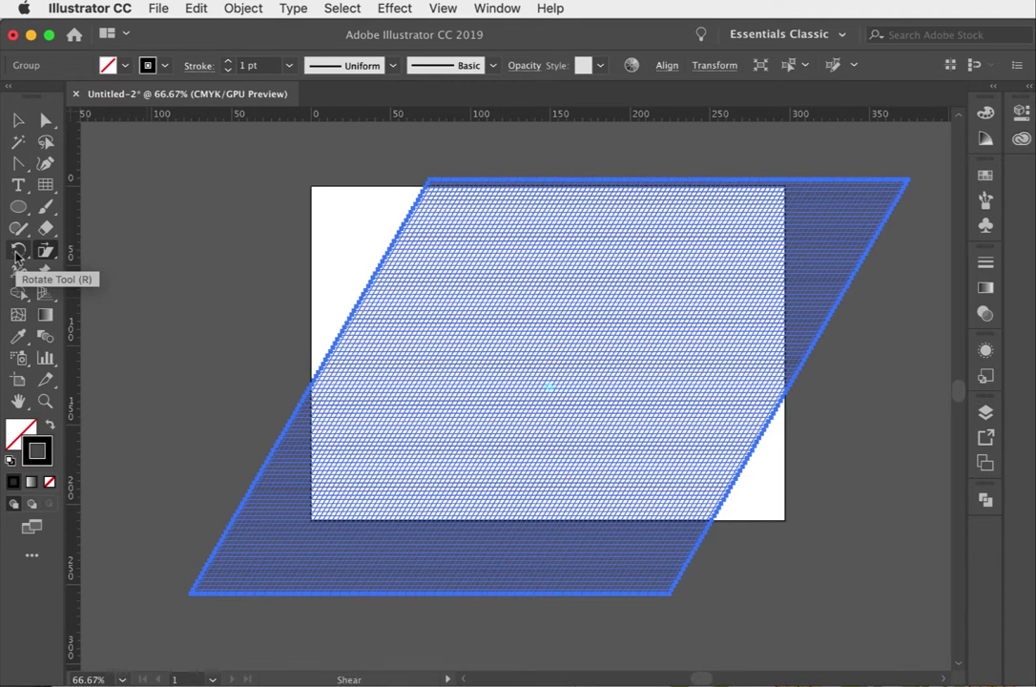
Step: Rotate the sheared grid by -30° and deselect it
left_click(16, 252)
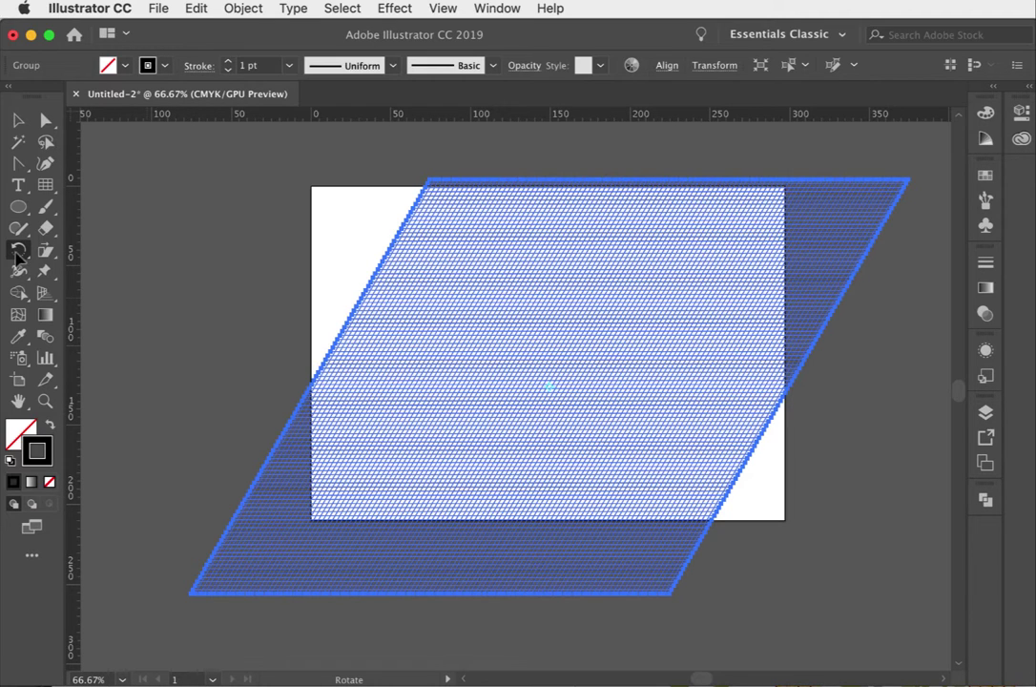
key("Return")
left_click_drag(518, 334, 582, 241)
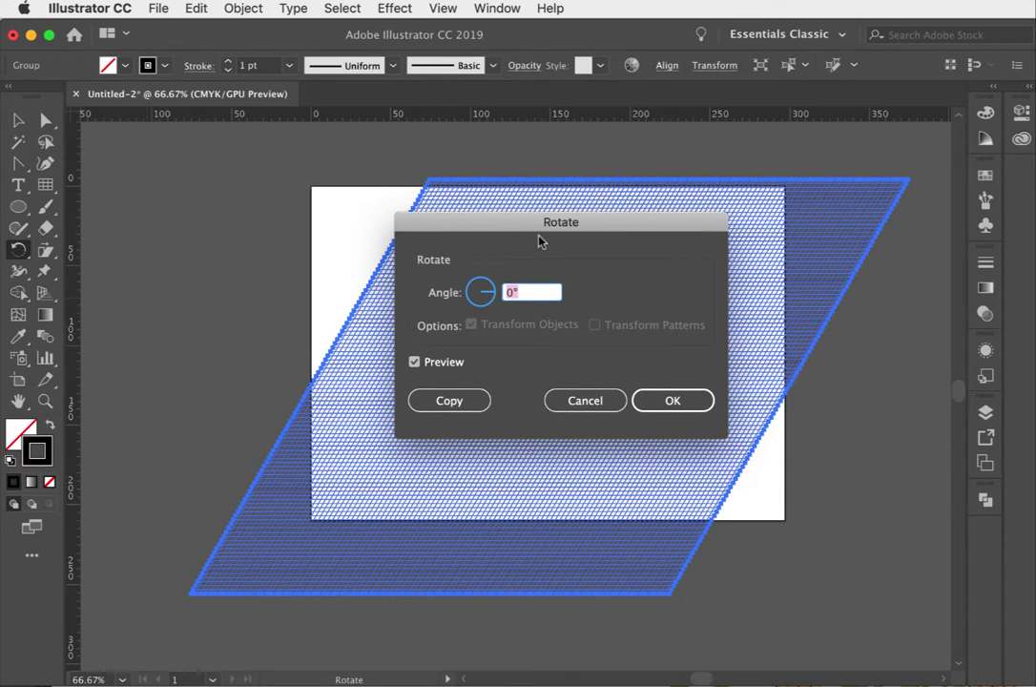
type("-30")
left_click(672, 400)
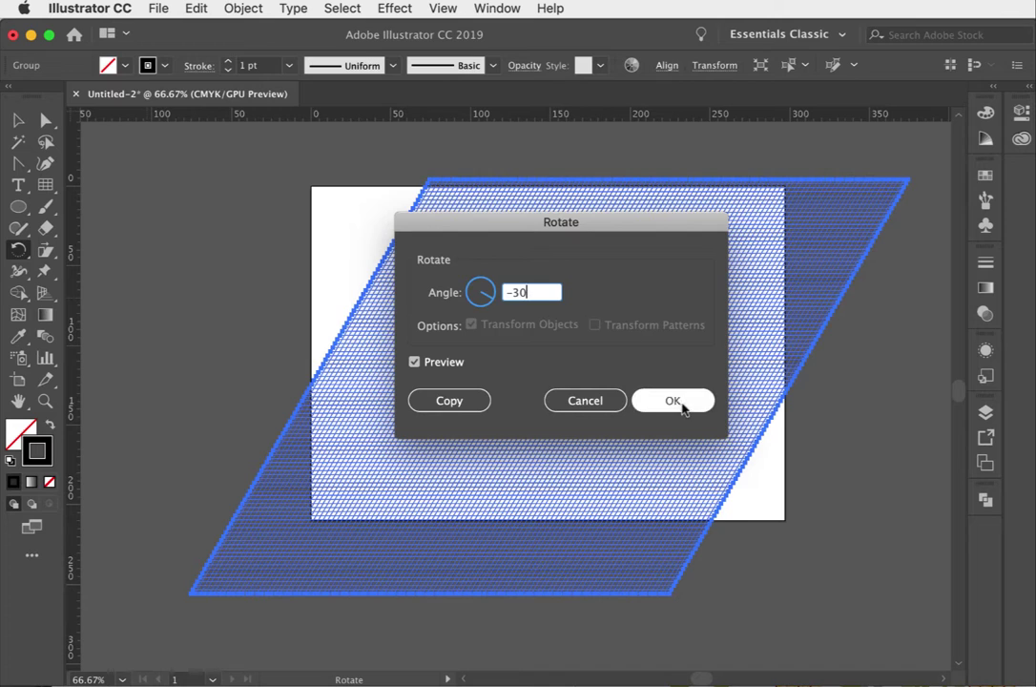
left_click(17, 119)
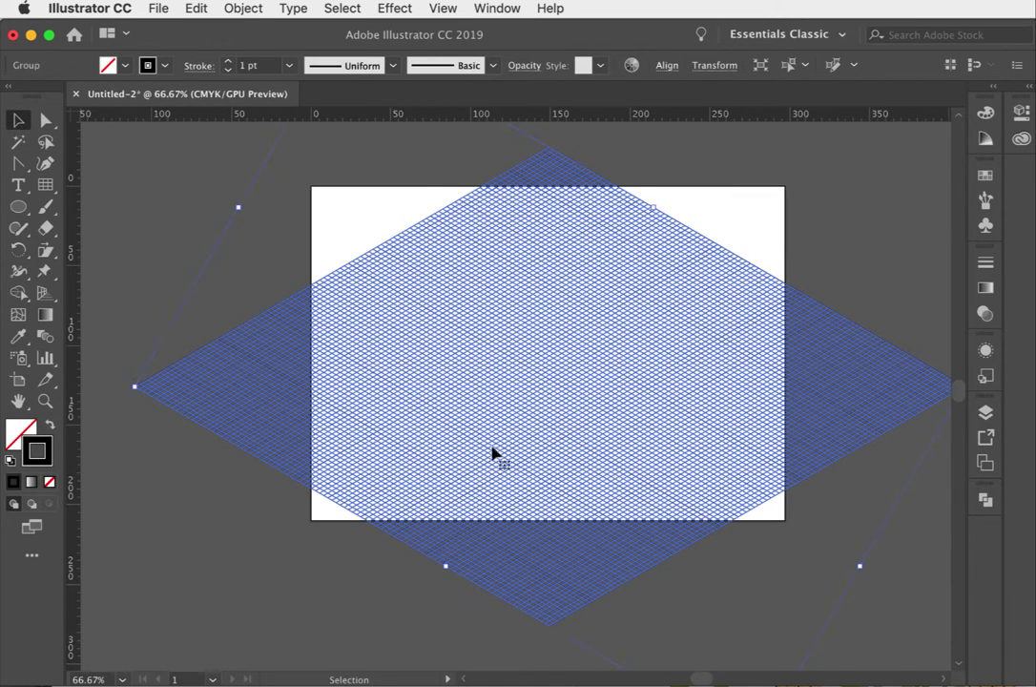
left_click(324, 555)
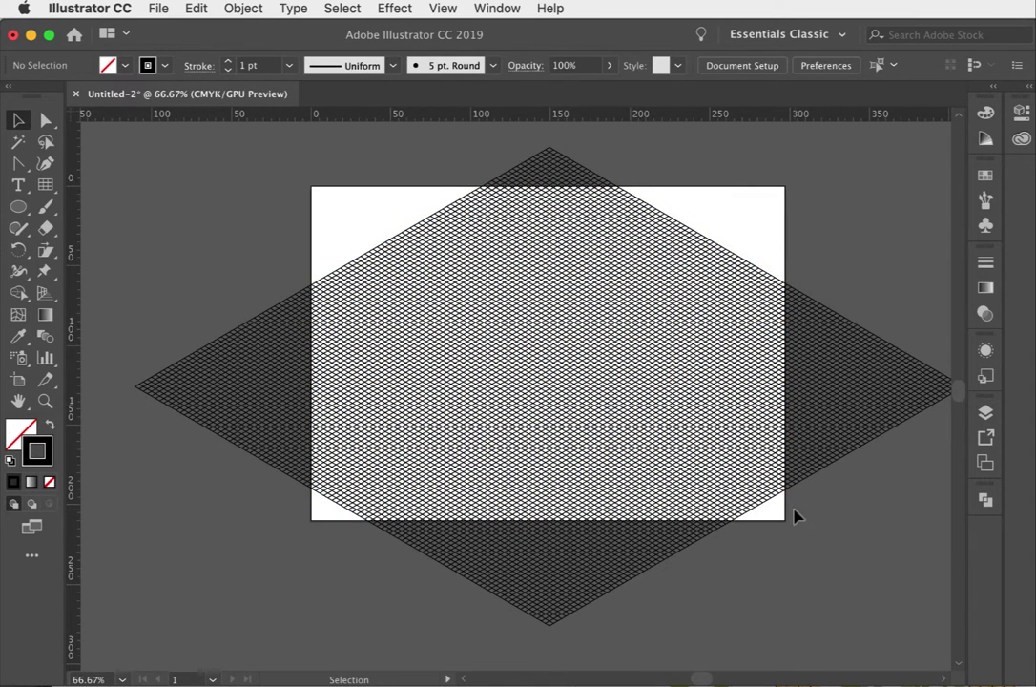
Step: Enlarge the isometric grid proportionally about its centre until it covers the whole artboard
left_click(643, 427)
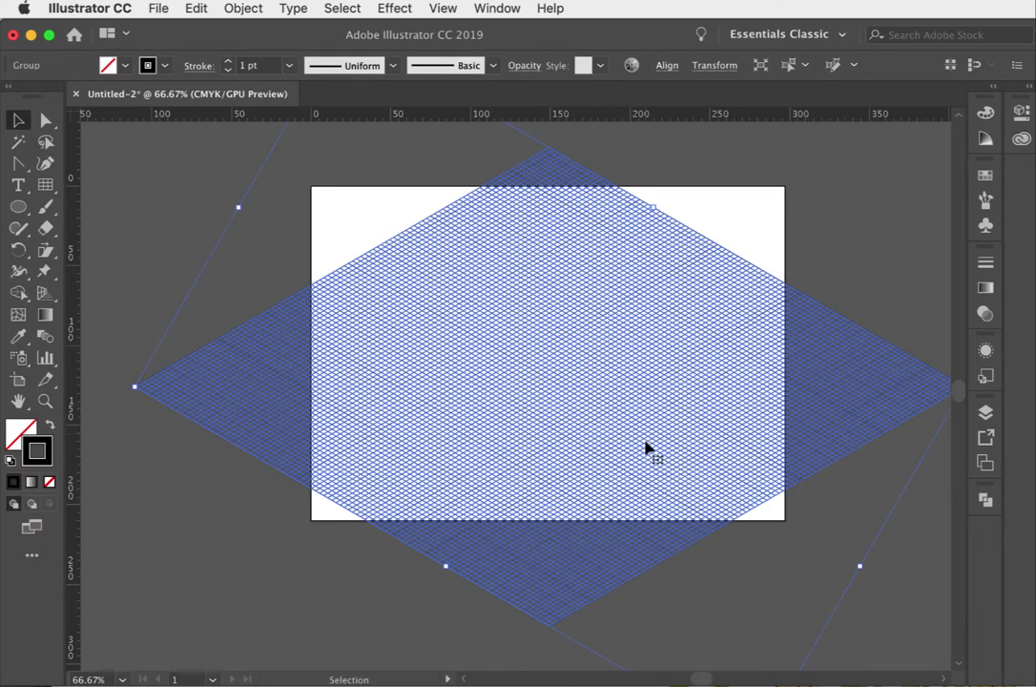
left_click(45, 401)
left_click(700, 386, "alt")
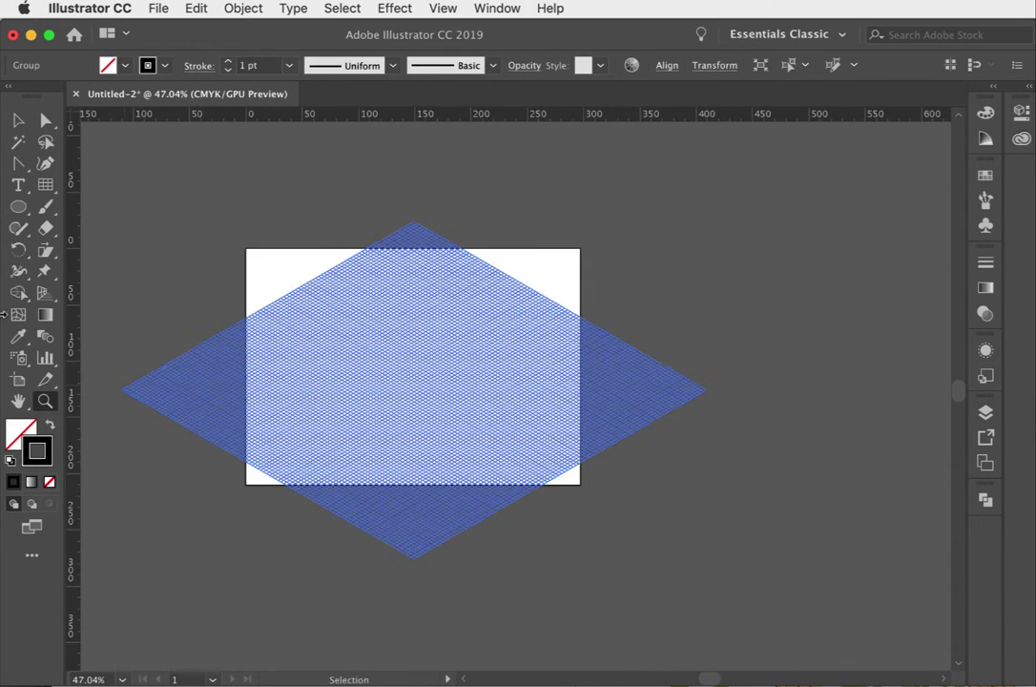
key("v")
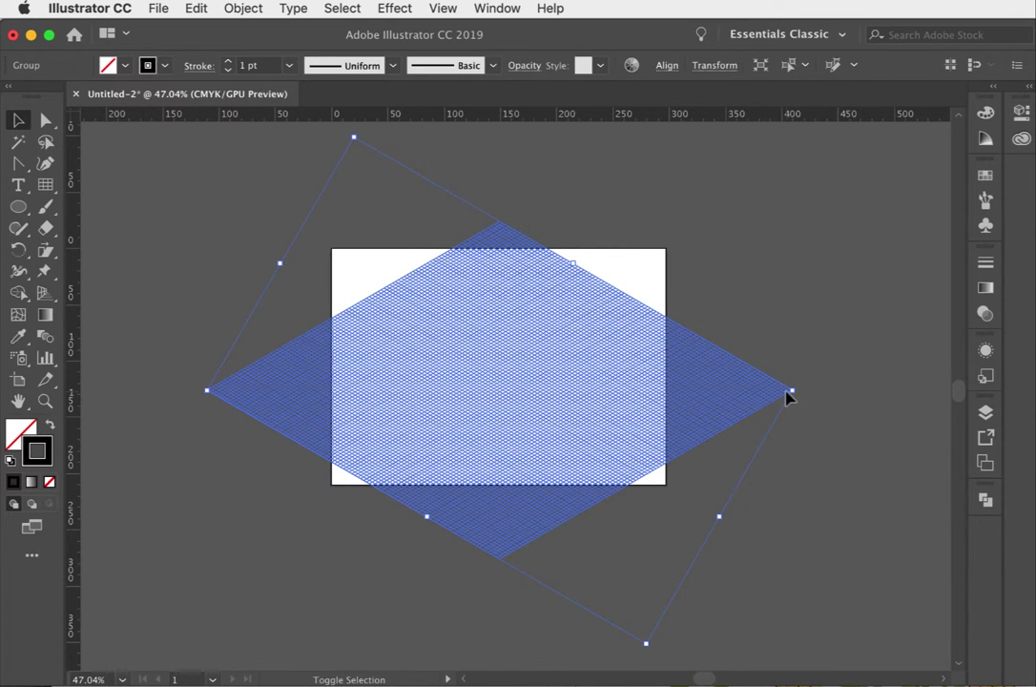
left_click_drag(791, 392, 949, 398)
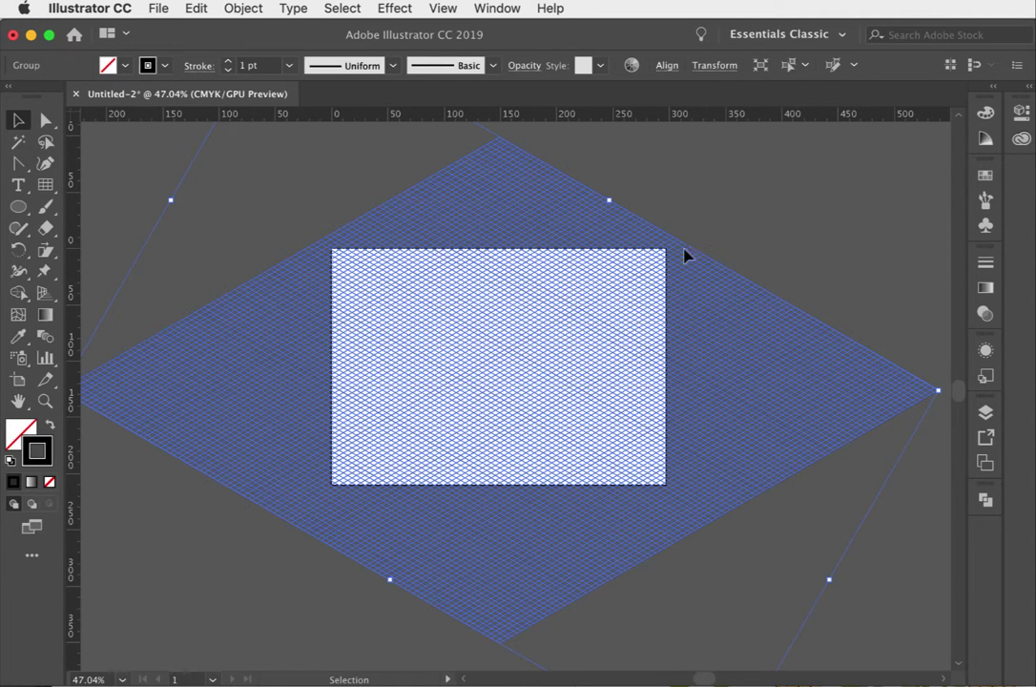
Step: Lock the grid's layer, Layer 1, and add a new layer above it
left_click(985, 412)
left_click(784, 432)
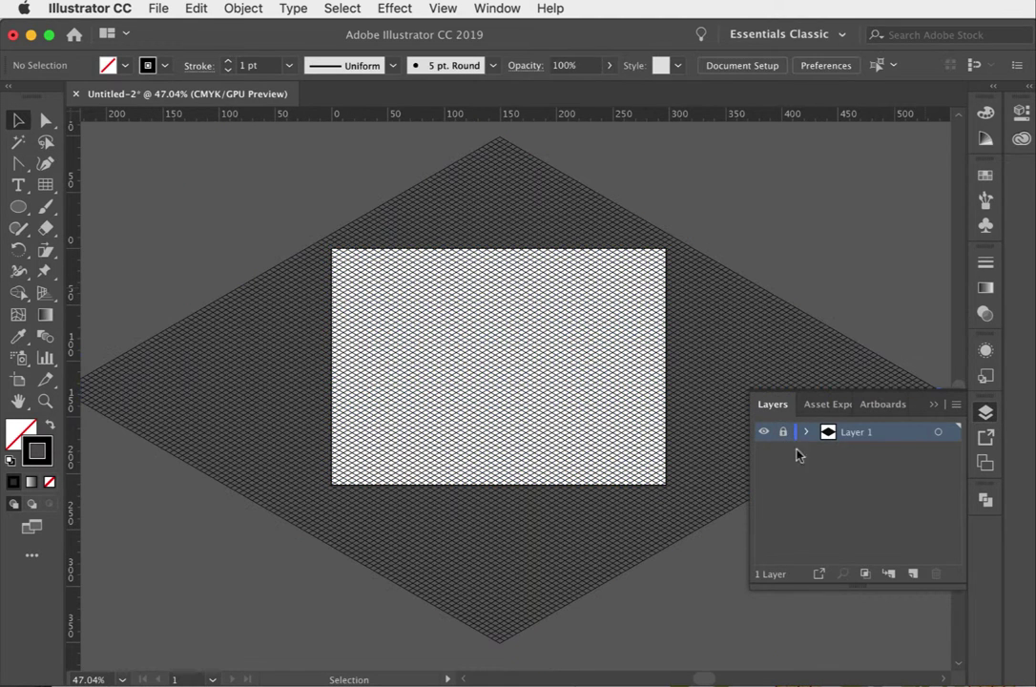
left_click(912, 573)
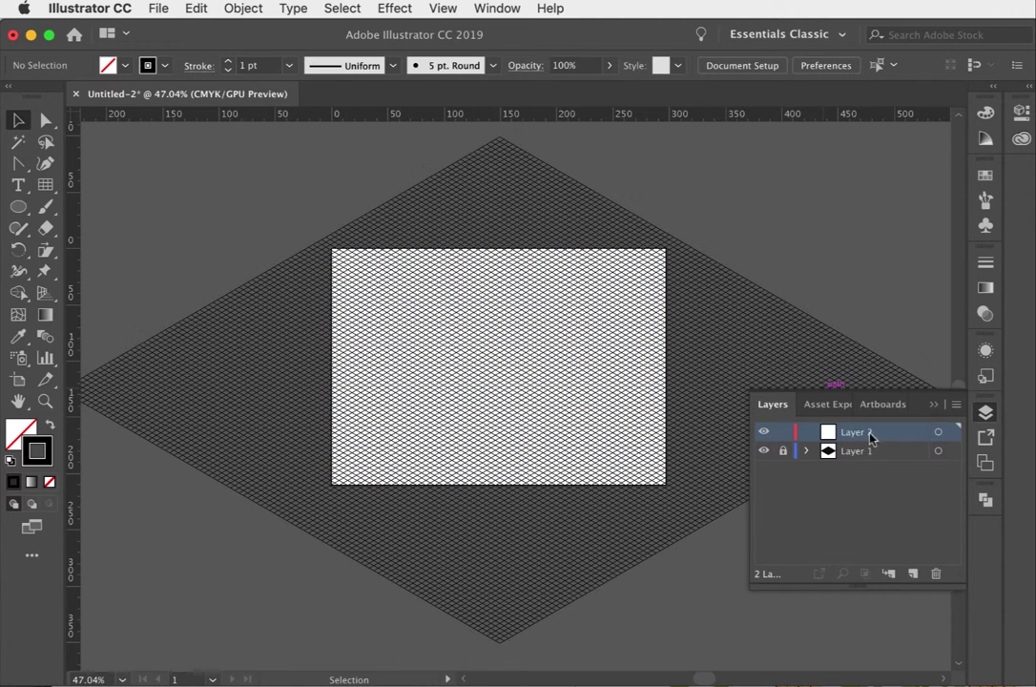
Step: Unlock Layer 1, set the whole grid's stroke weight to 0.25 pt, and deselect it
left_click(783, 451)
key("super+a")
left_click(986, 263)
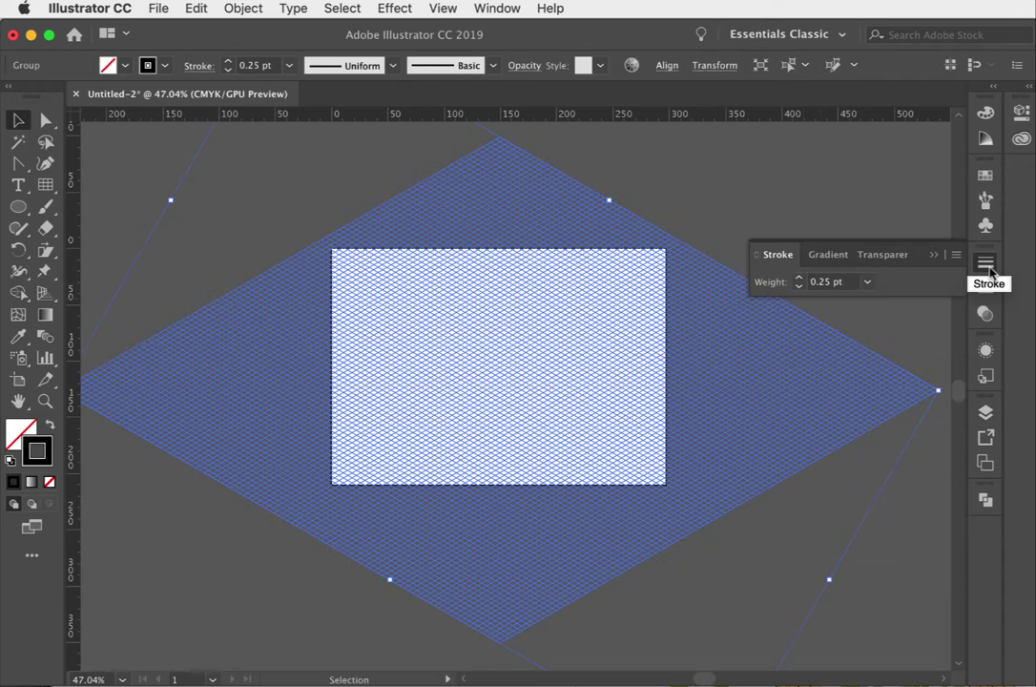
left_click(866, 282)
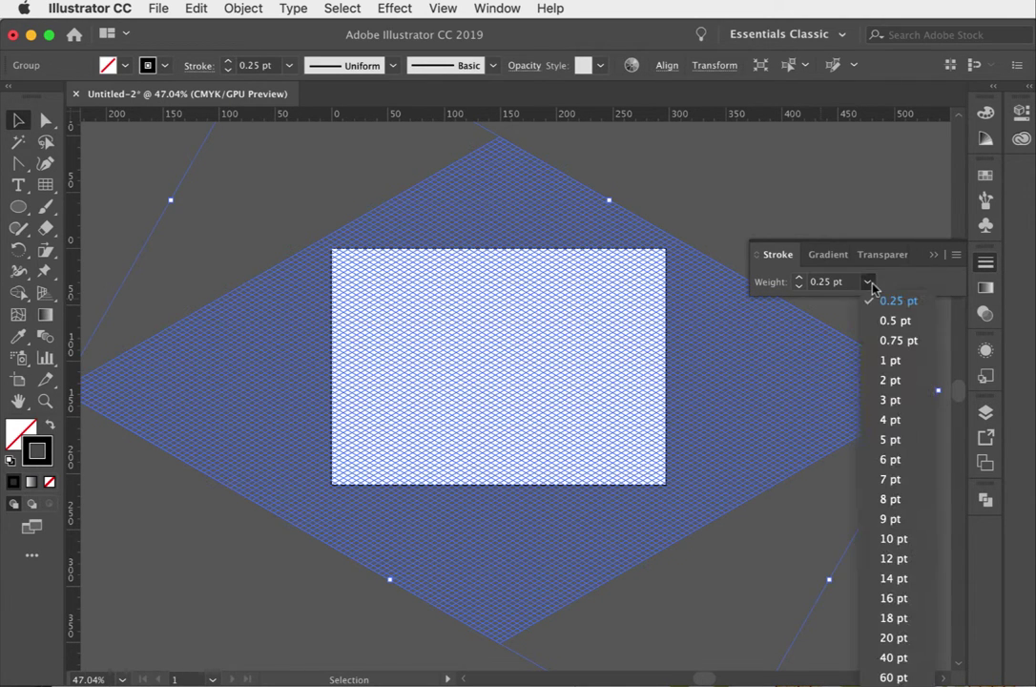
left_click(867, 283)
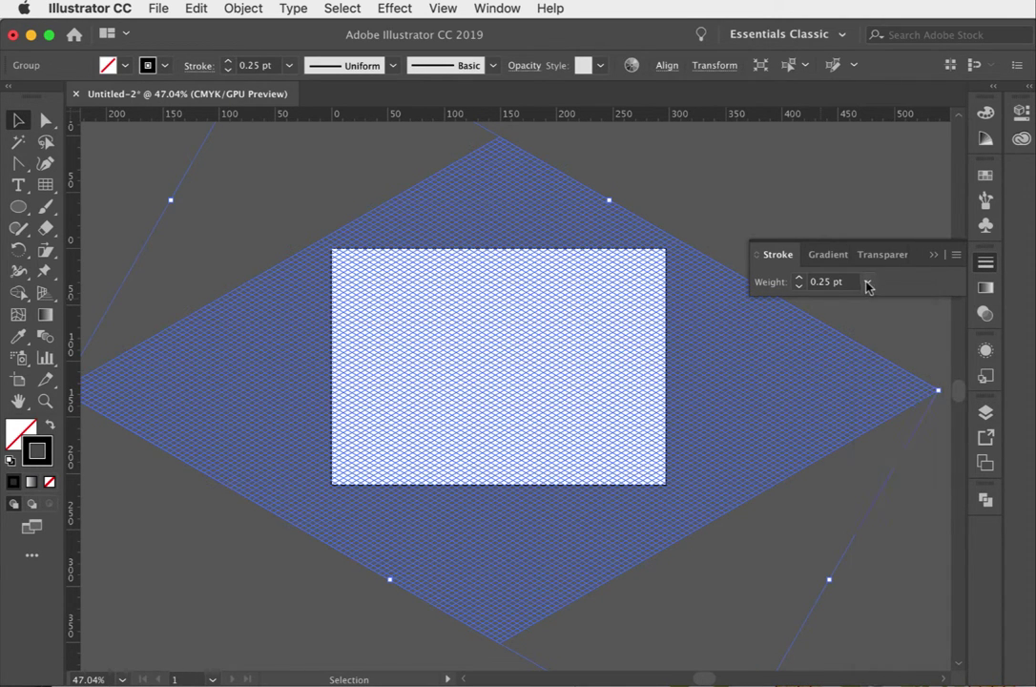
left_click(805, 206)
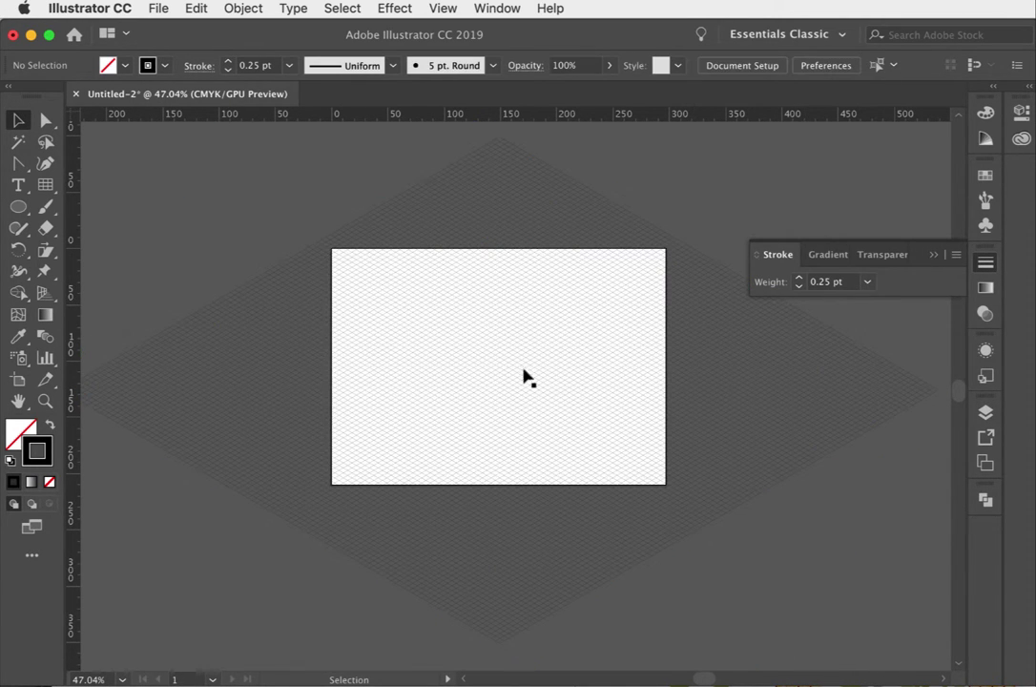
Step: Lock Layer 1 with the grid and make Layer 2 the active layer
left_click(985, 412)
left_click(781, 452)
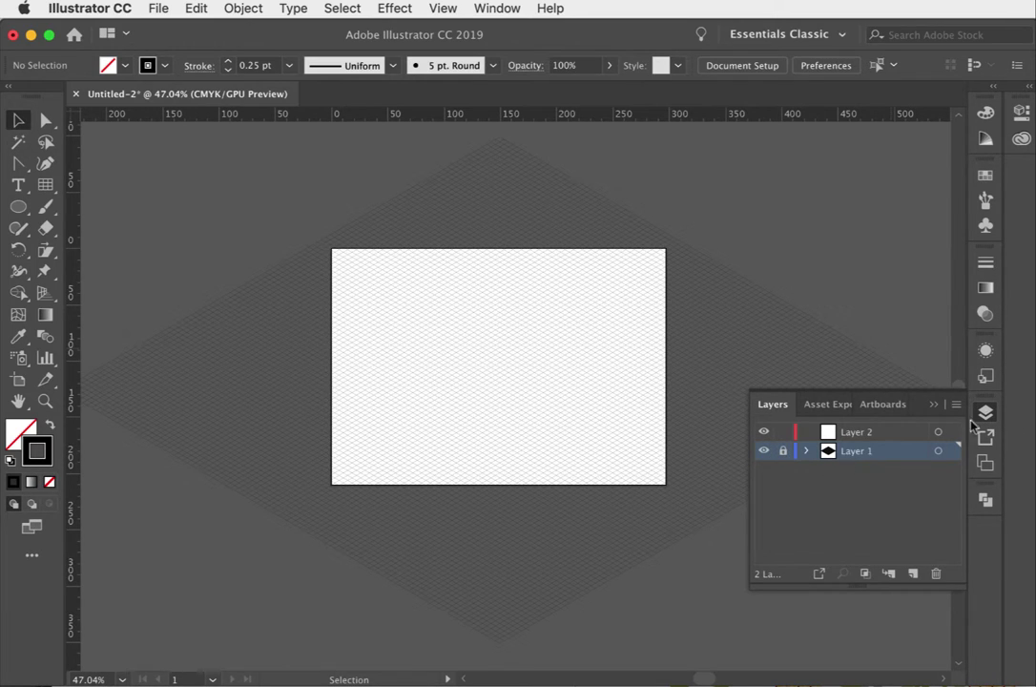
left_click(870, 432)
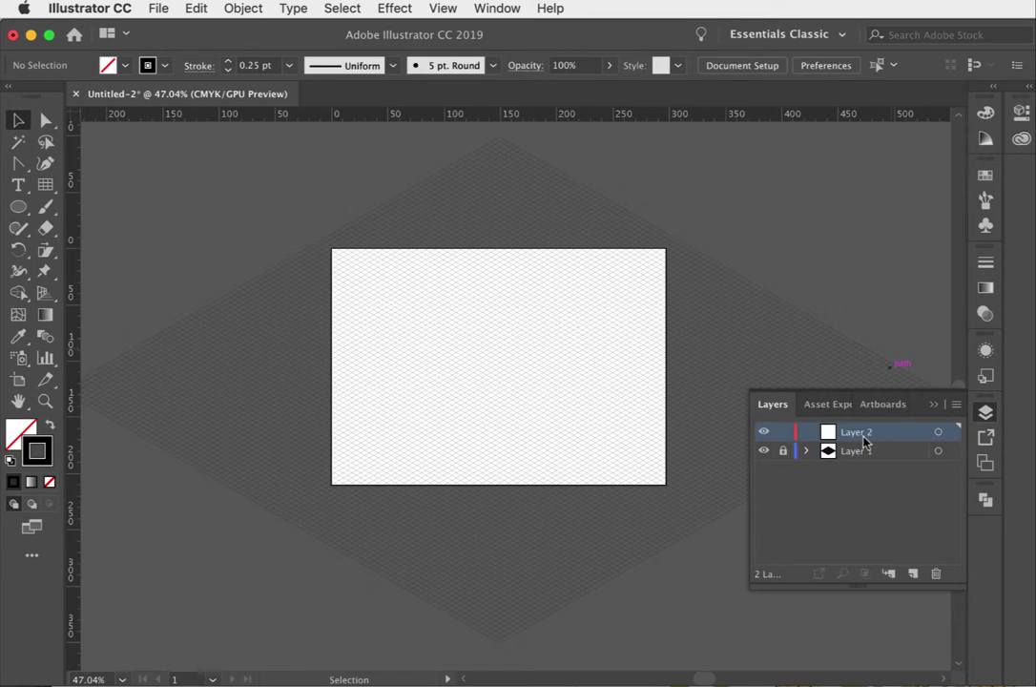
left_click(986, 414)
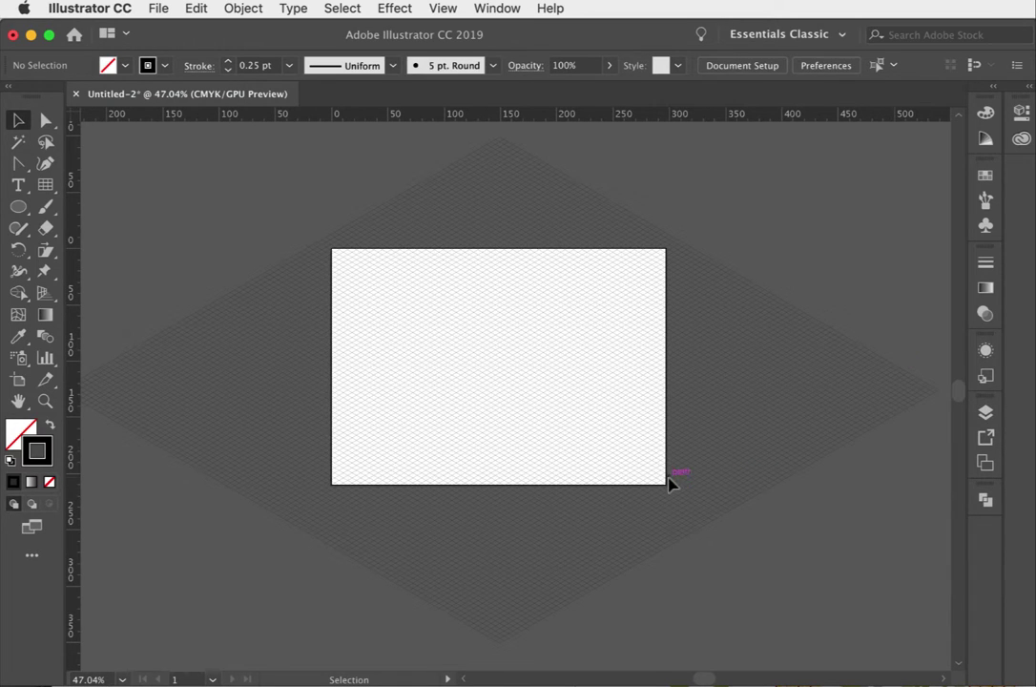
Step: Draw a closed parallelogram with a magenta stroke along the grid lines using the Pen tool, about 70 mm wide and 40 mm high
left_click(46, 403)
left_click_drag(368, 302, 758, 497)
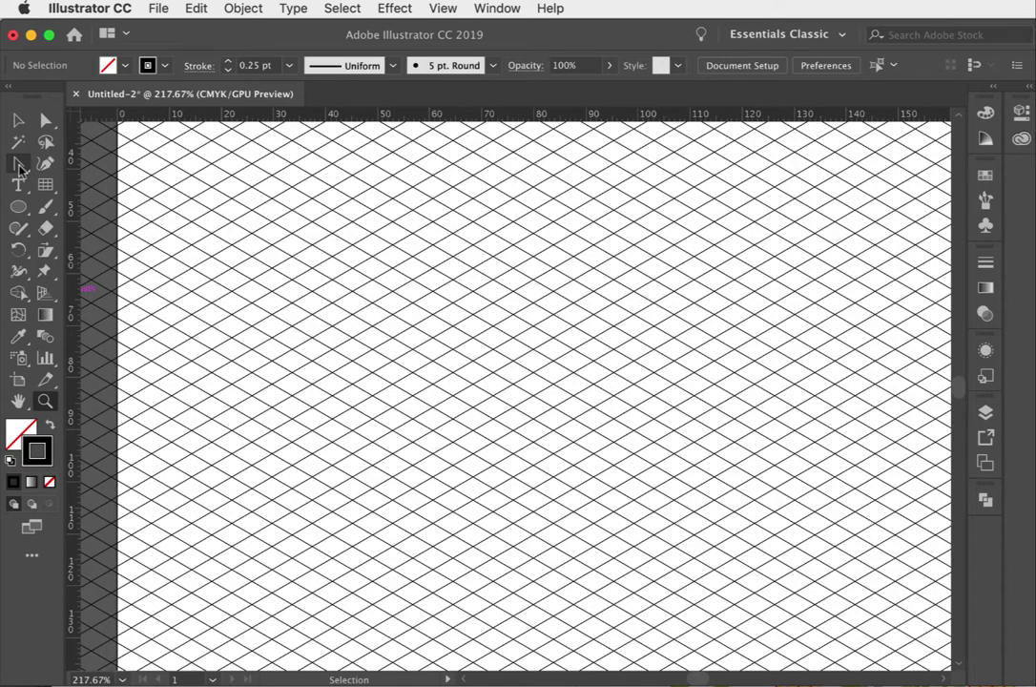
left_click(19, 167)
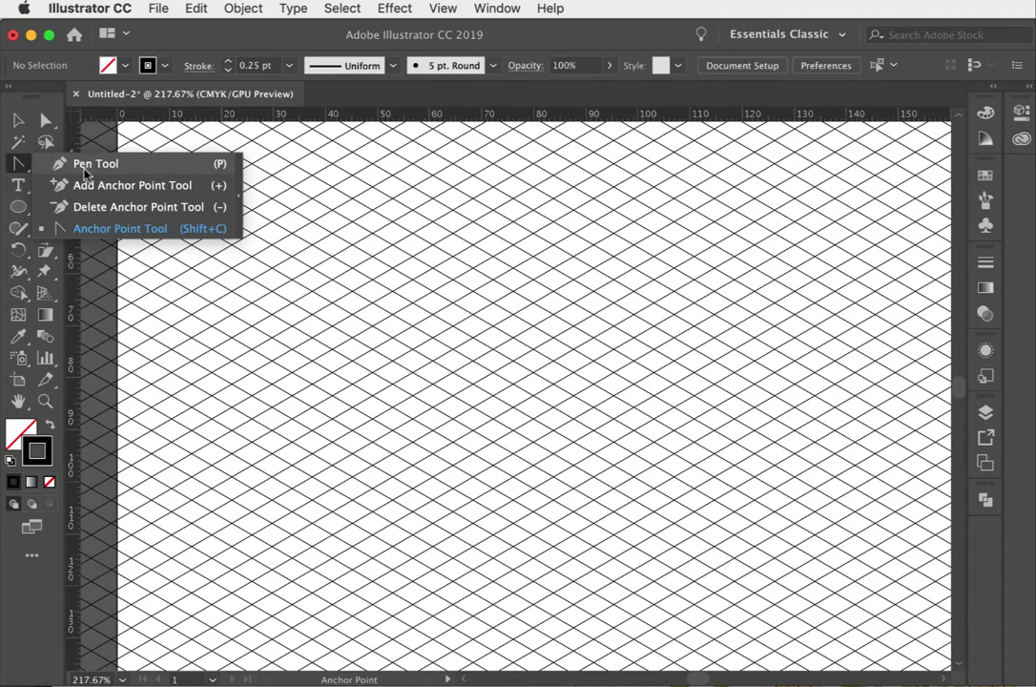
left_click(79, 160)
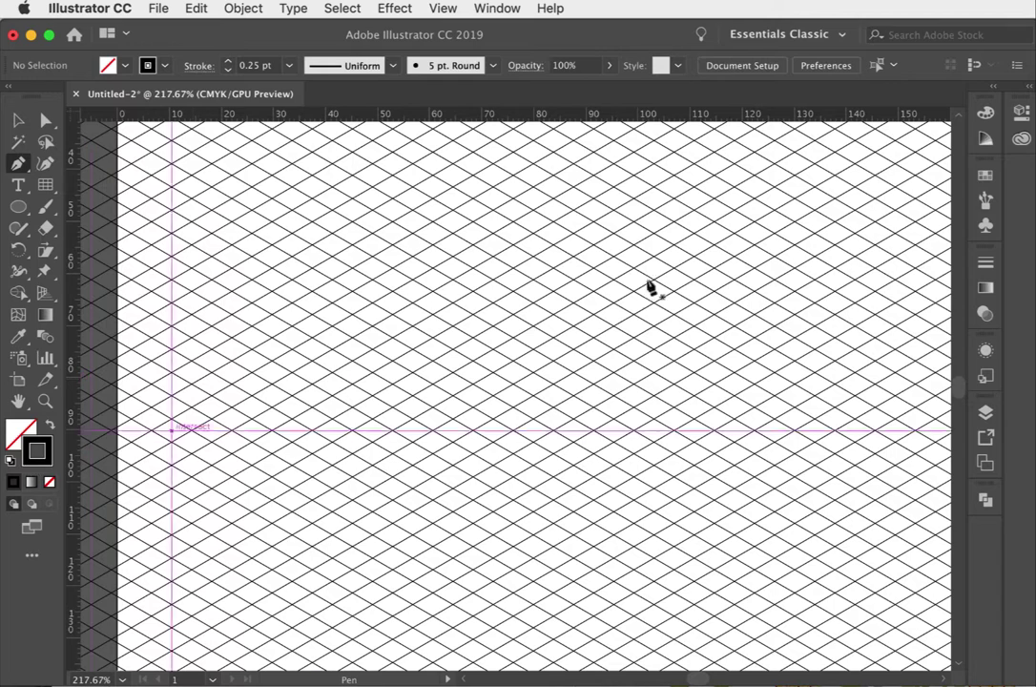
left_click(987, 176)
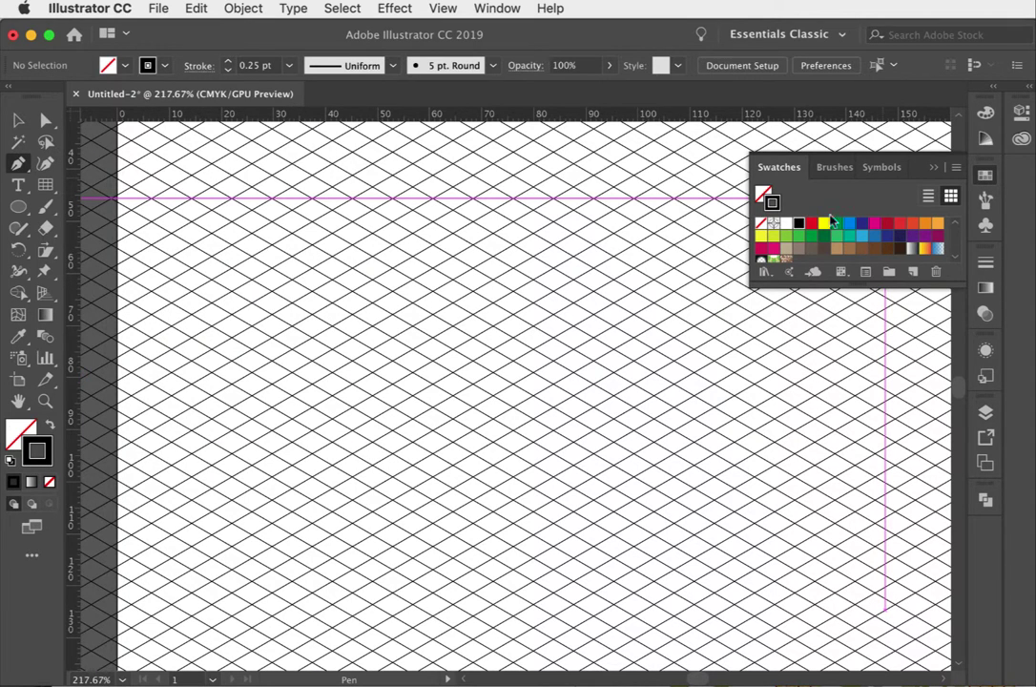
left_click(874, 222)
left_click(725, 190)
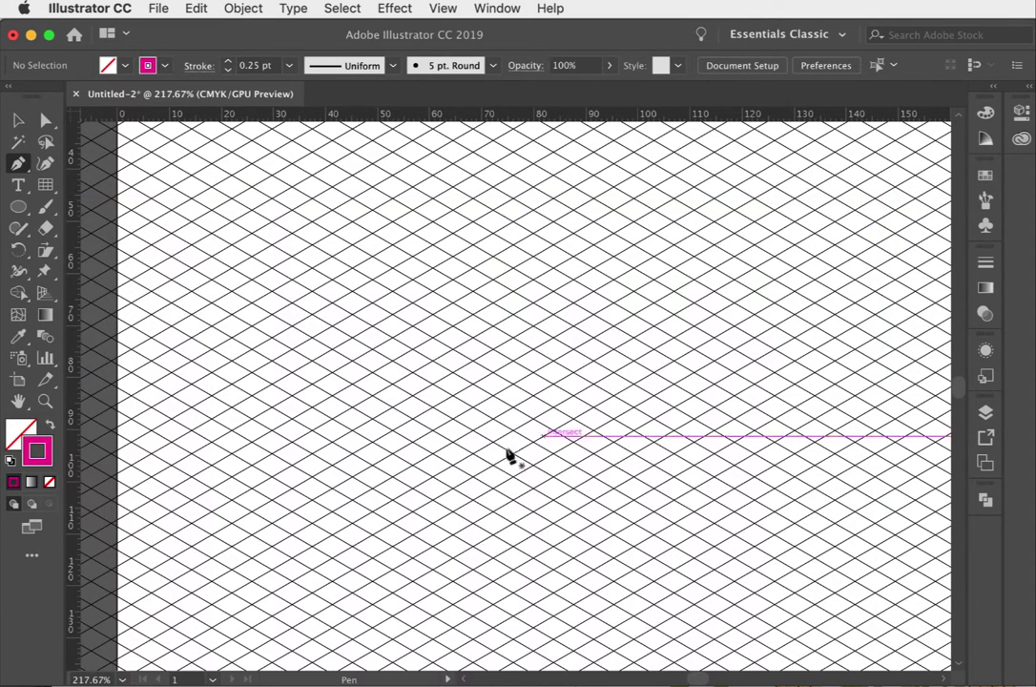
left_click(332, 394)
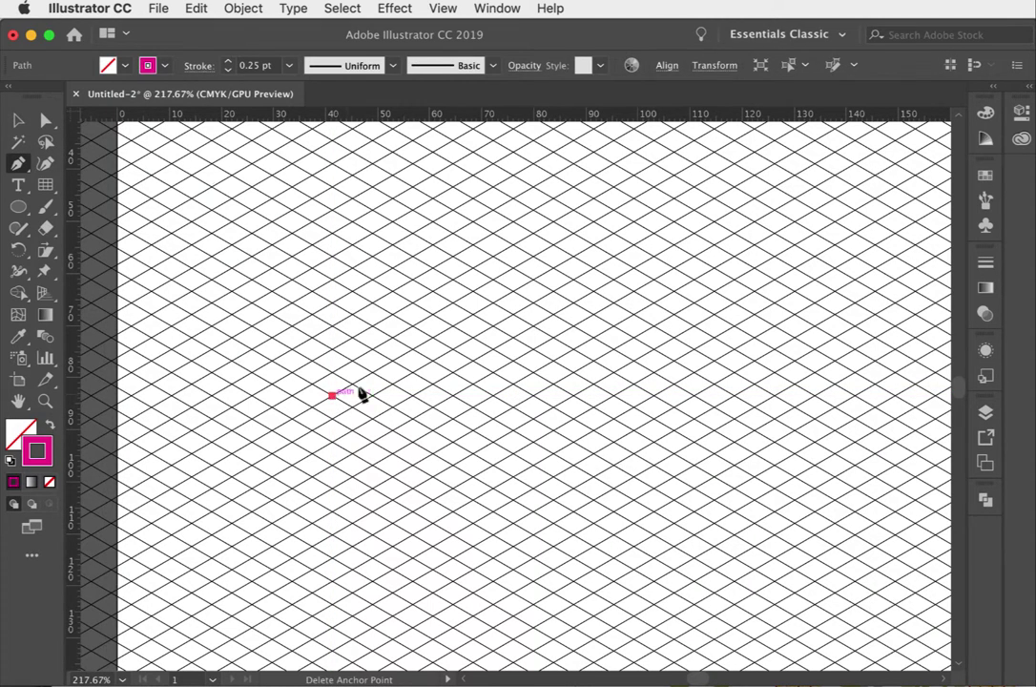
left_click(553, 269)
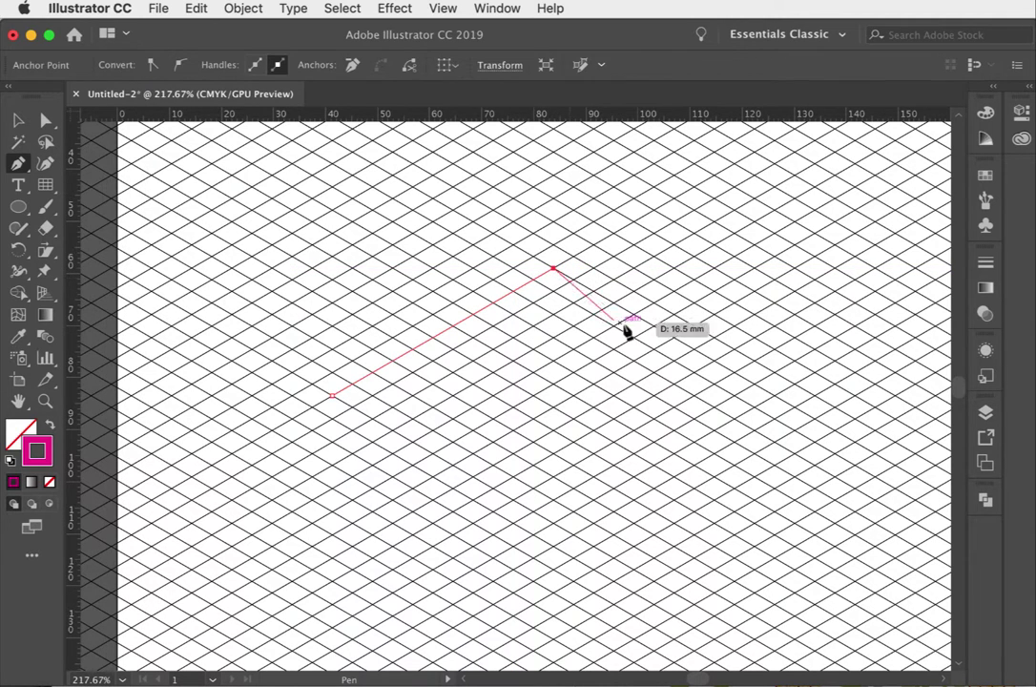
left_click(693, 350)
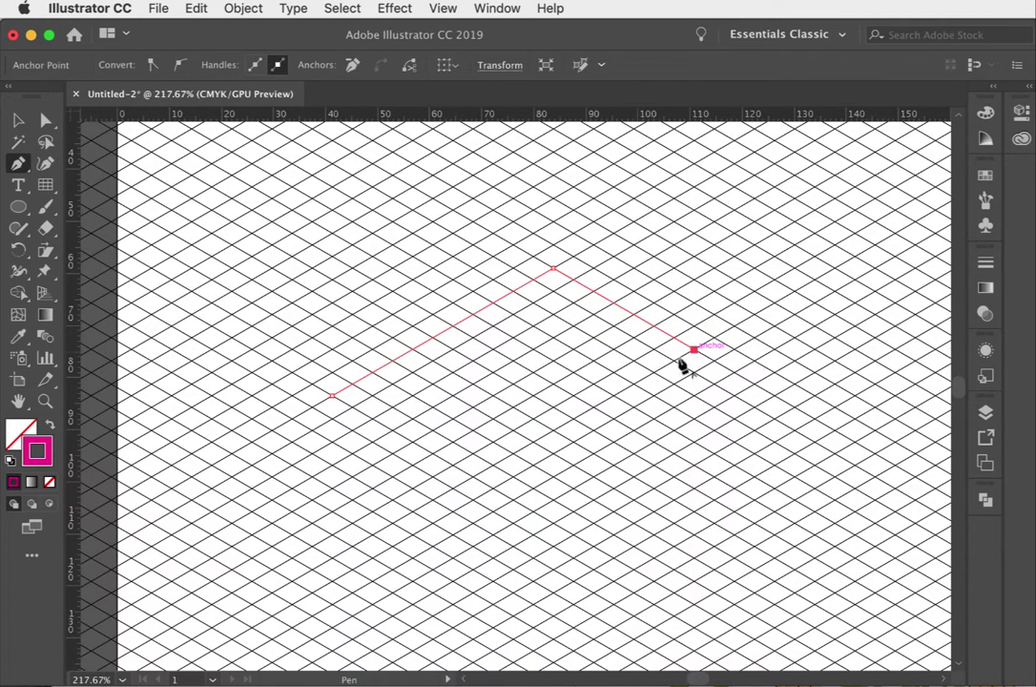
left_click(473, 474)
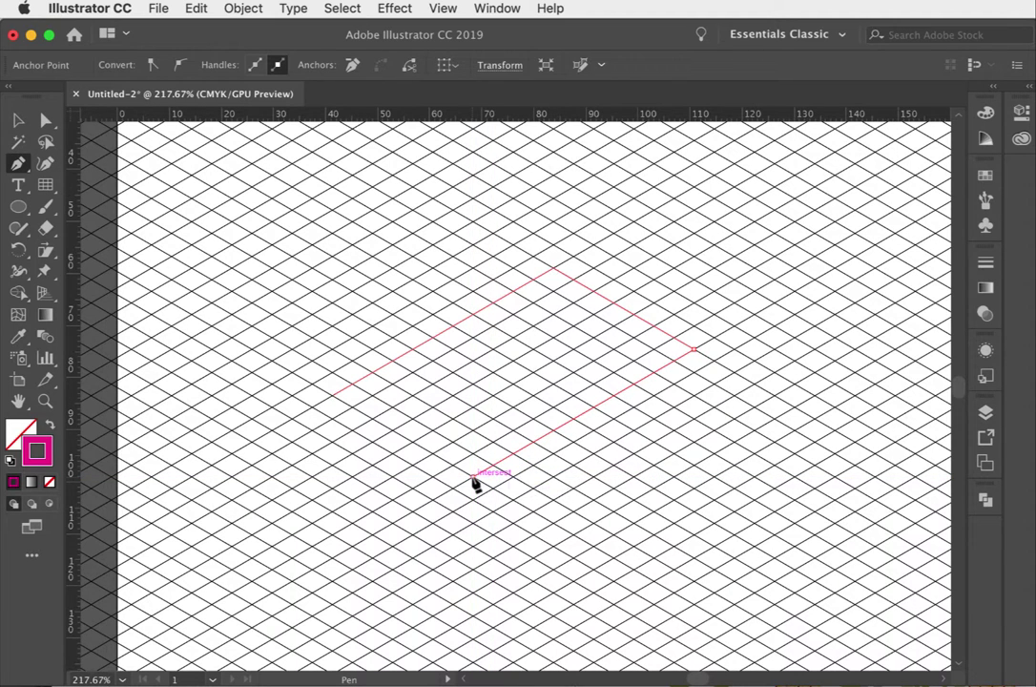
left_click(334, 401)
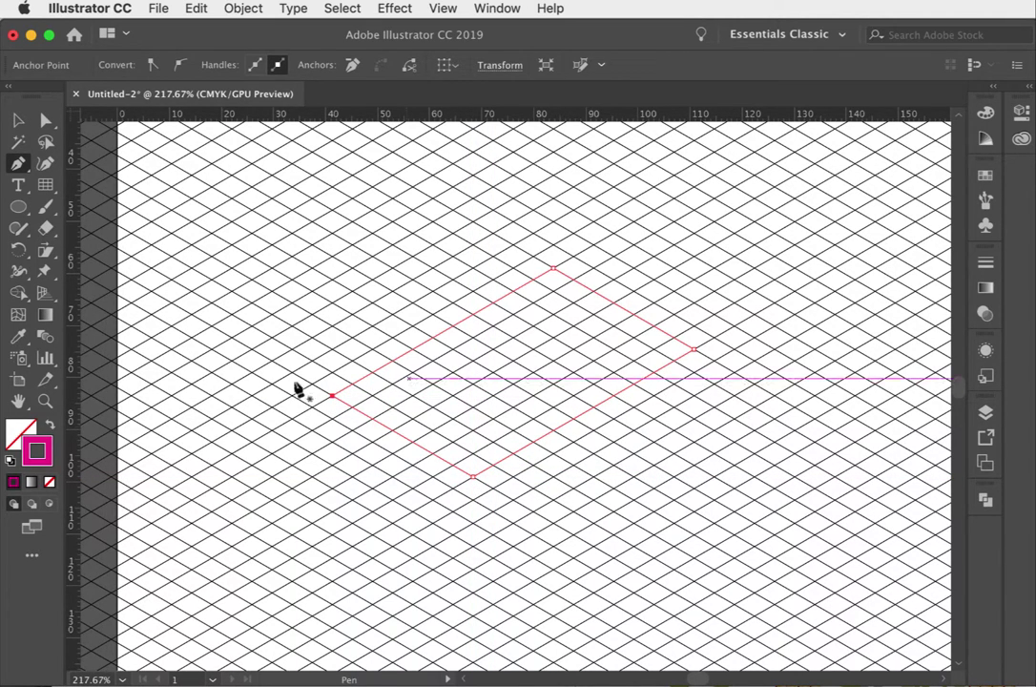
Step: Swap the parallelogram's stroke and fill so it is solid magenta without an outline, and deselect it
left_click(51, 427)
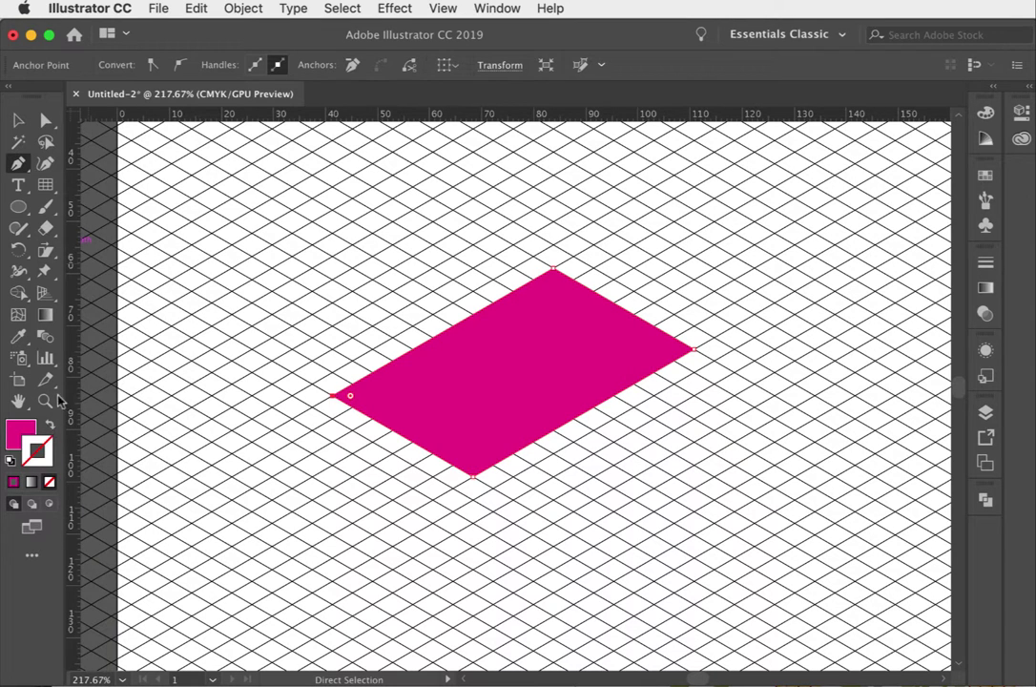
left_click(18, 120)
left_click(843, 506)
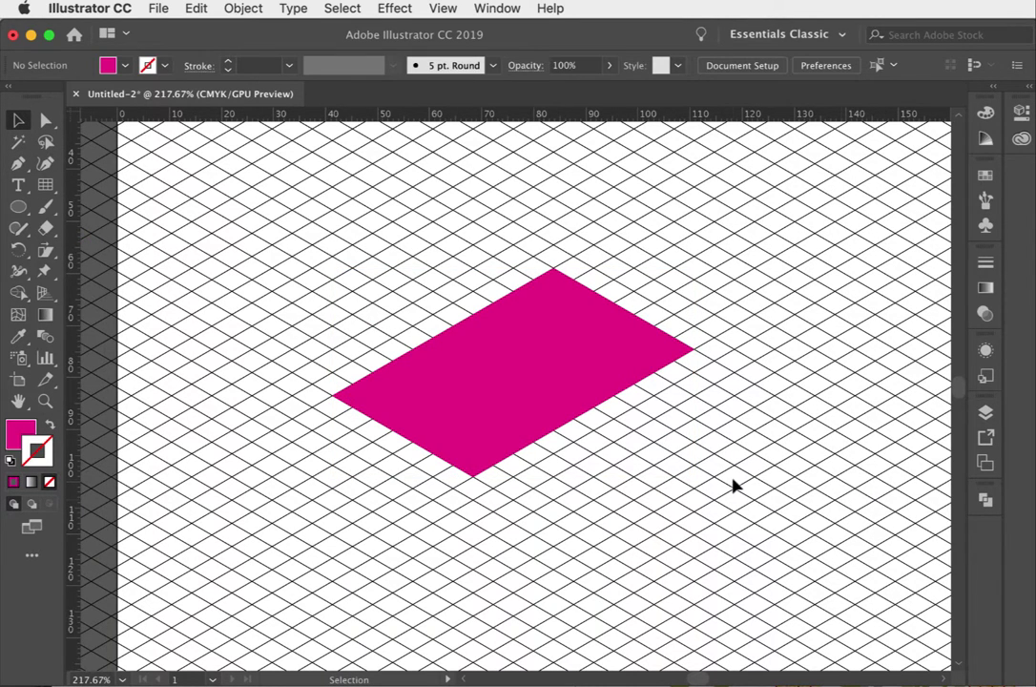
Step: Extend the magenta parallelogram by moving its lowest and rightmost corner points one grid cell outward along the grid lines
left_click(44, 400)
left_click(506, 338)
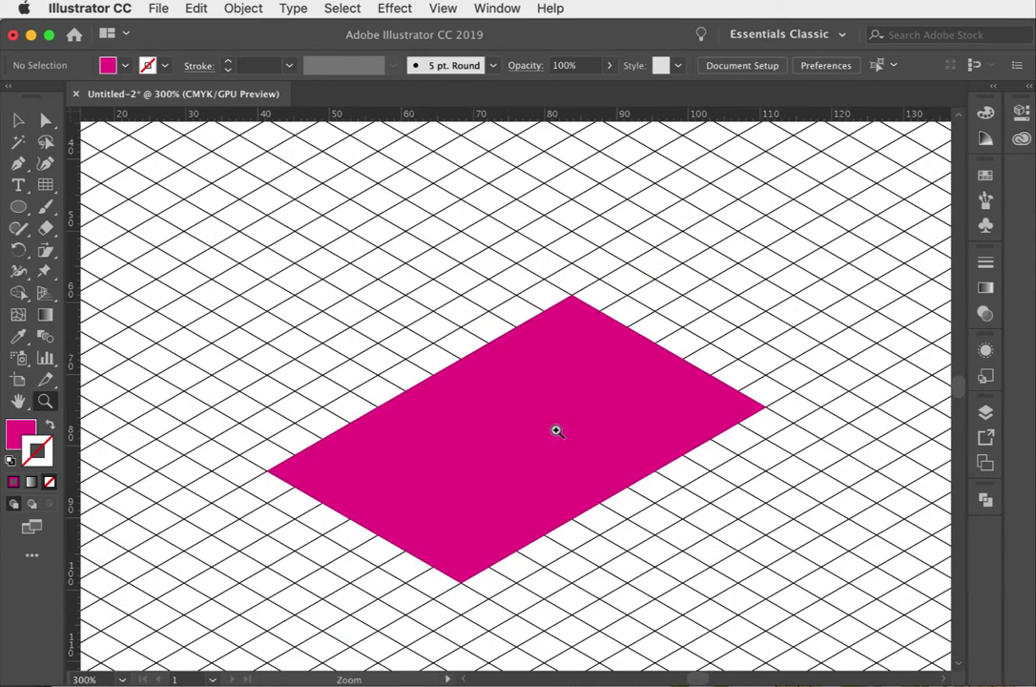
left_click(515, 475)
key("space")
left_click_drag(463, 312, 480, 333)
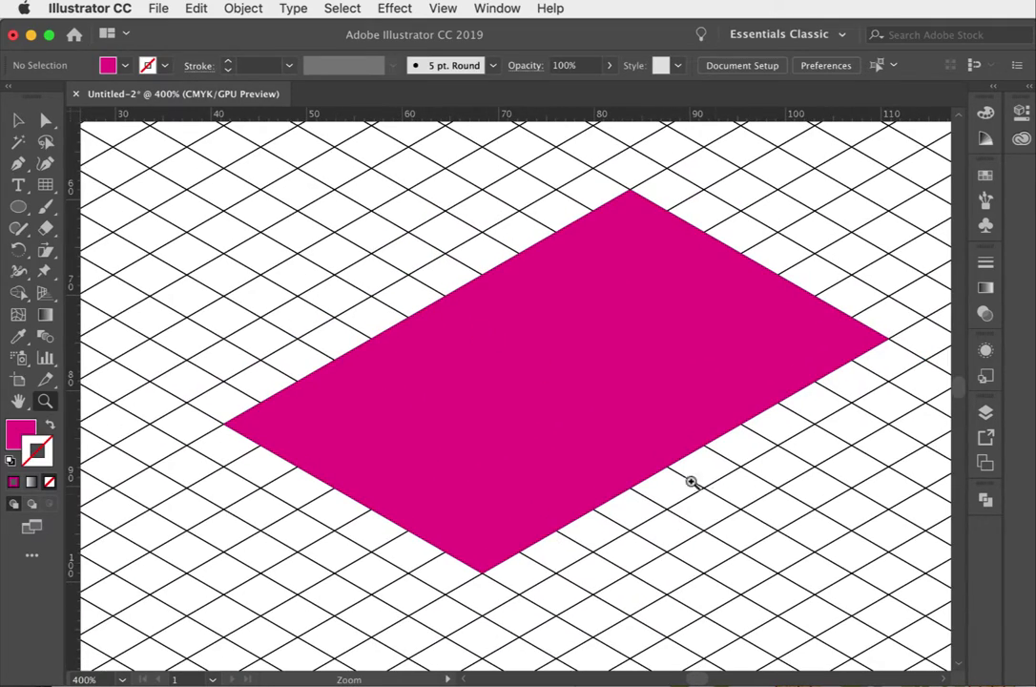
left_click_drag(658, 420, 605, 407)
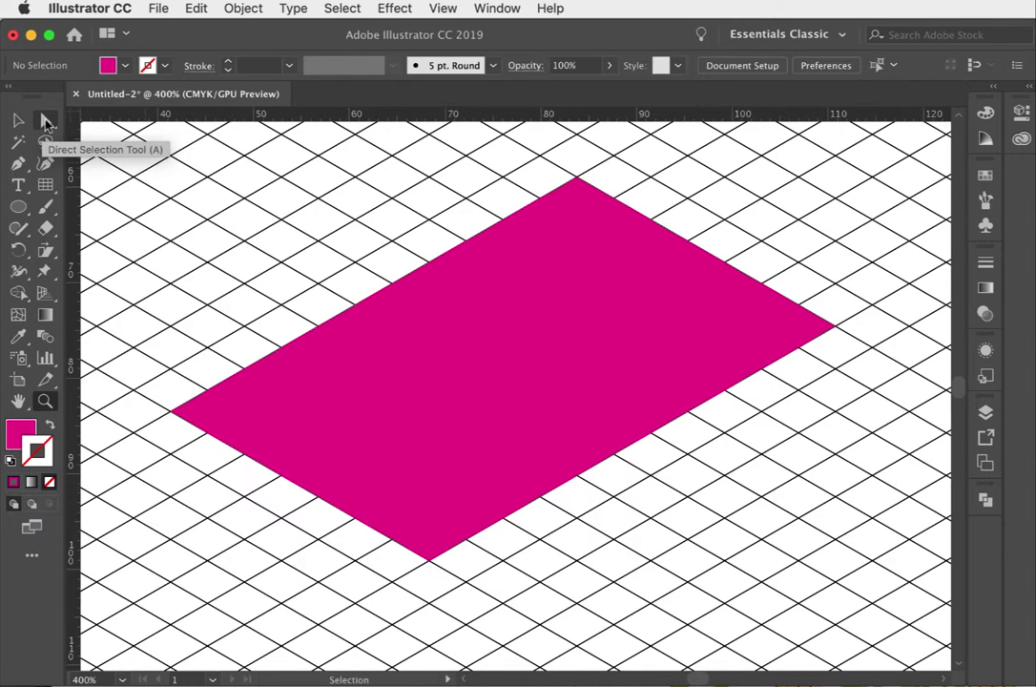
left_click(45, 121)
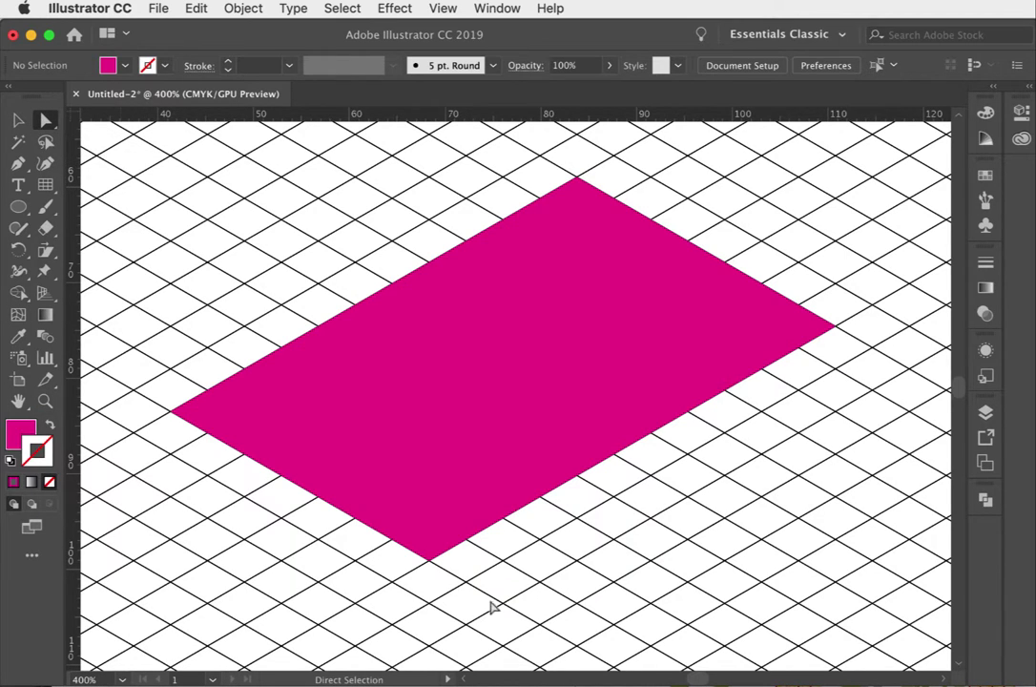
left_click(428, 558)
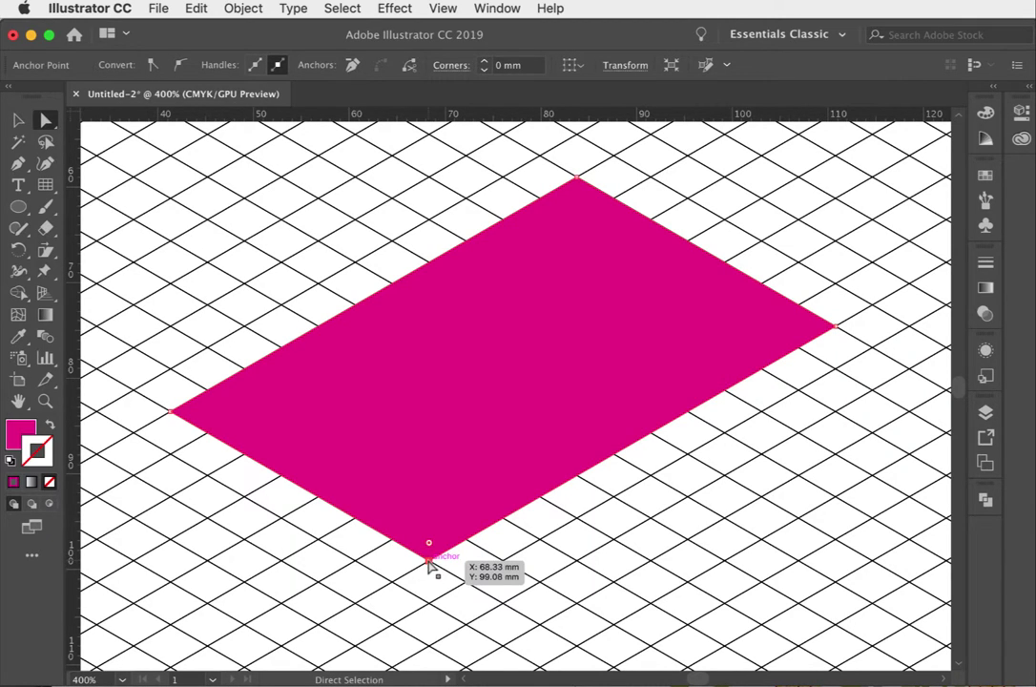
left_click_drag(428, 562, 467, 588)
left_click_drag(833, 327, 880, 349)
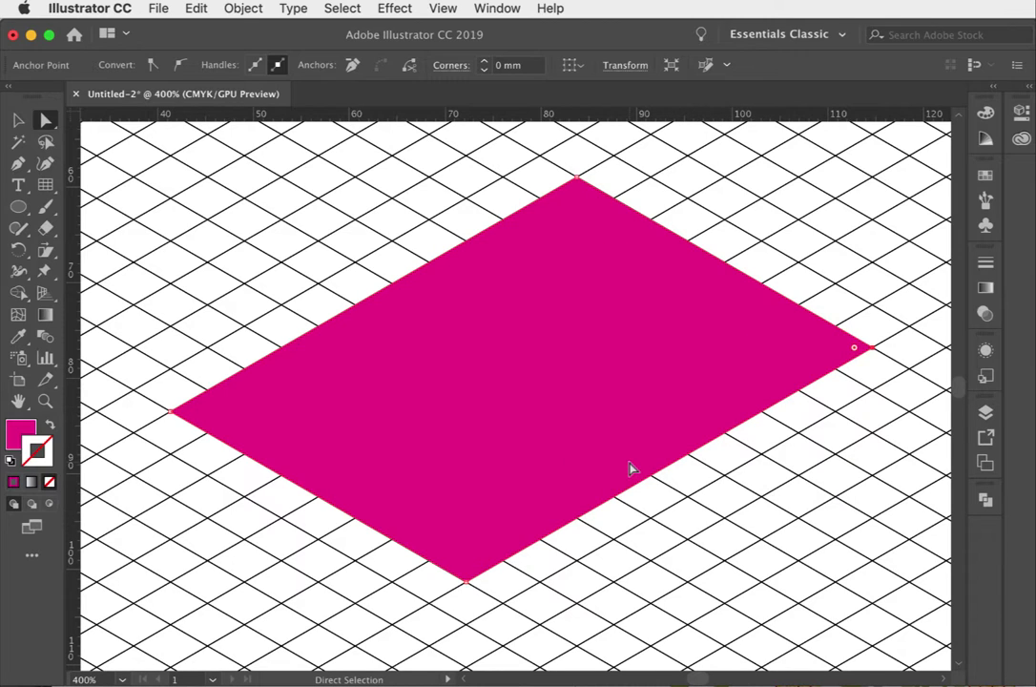
Step: Round all four corners of the magenta parallelogram slightly and select the whole shape
left_click(18, 121)
left_click(45, 120)
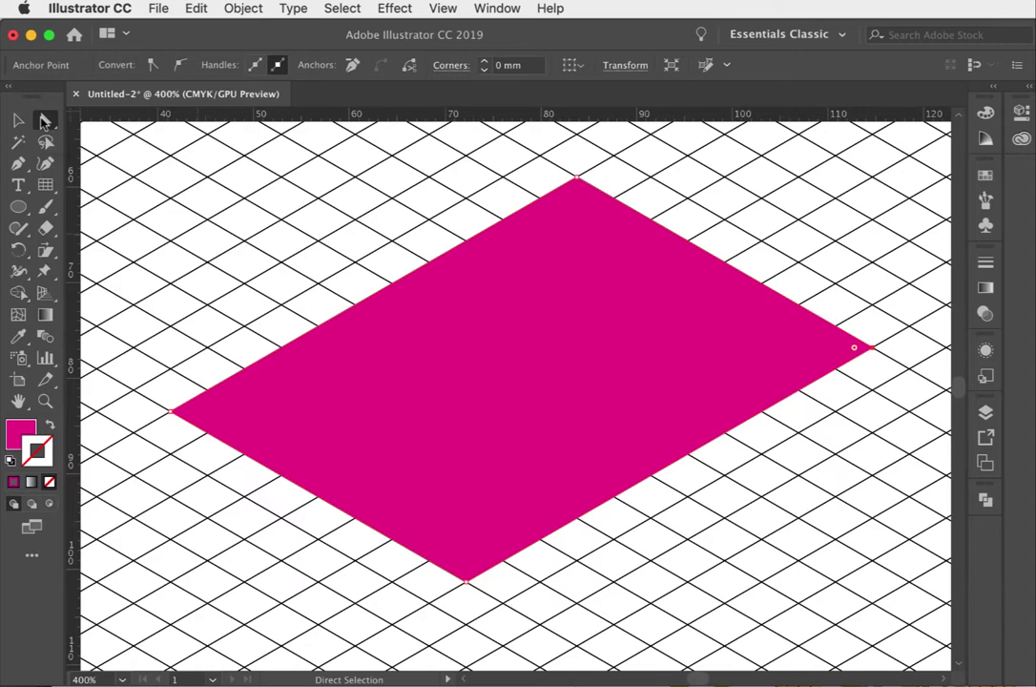
left_click(583, 207)
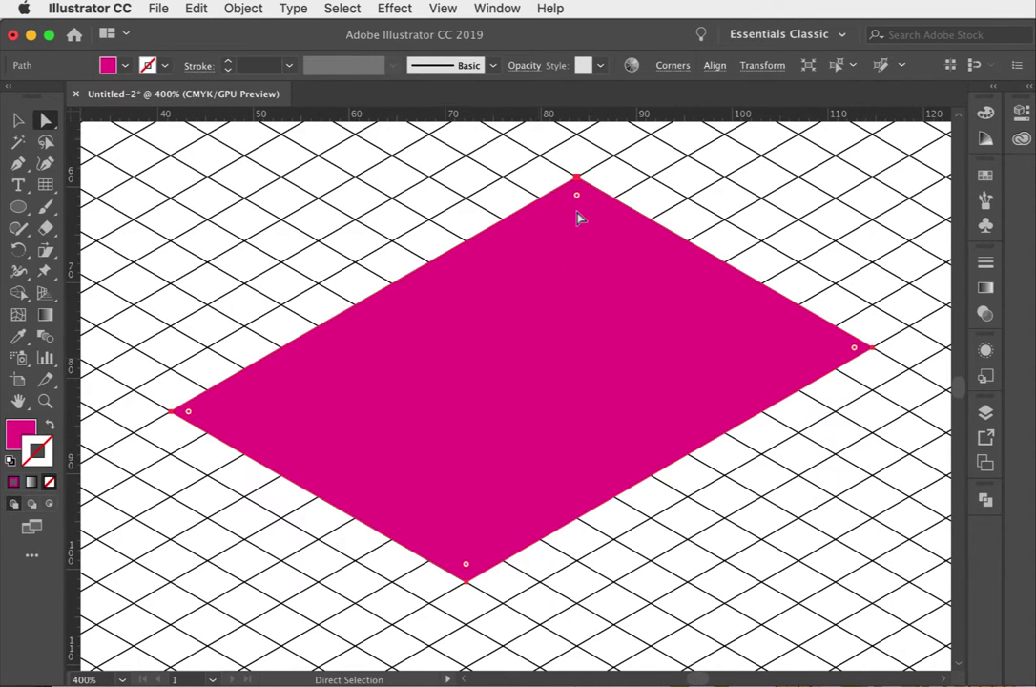
mouse_move(576, 196)
left_mouse_down()
mouse_move(576, 214)
mouse_move(576, 205)
left_mouse_up()
left_click(17, 119)
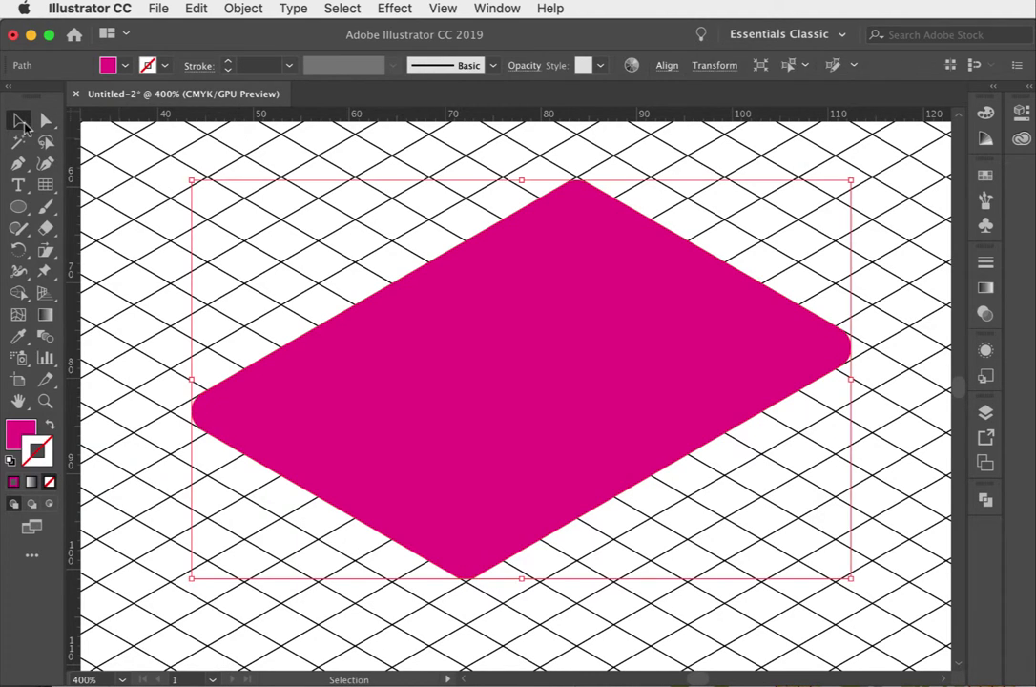
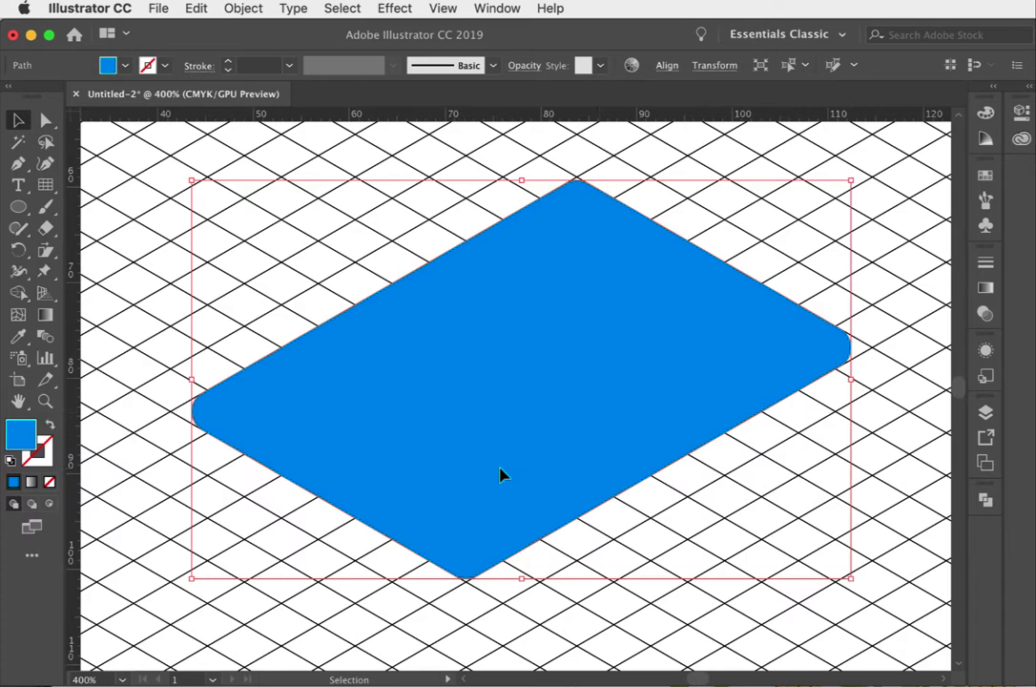
Step: Move the blue copy straight up about 1 mm to expose a thin magenta side edge beneath it, and deselect
left_click_drag(501, 474, 504, 461)
key("Up")
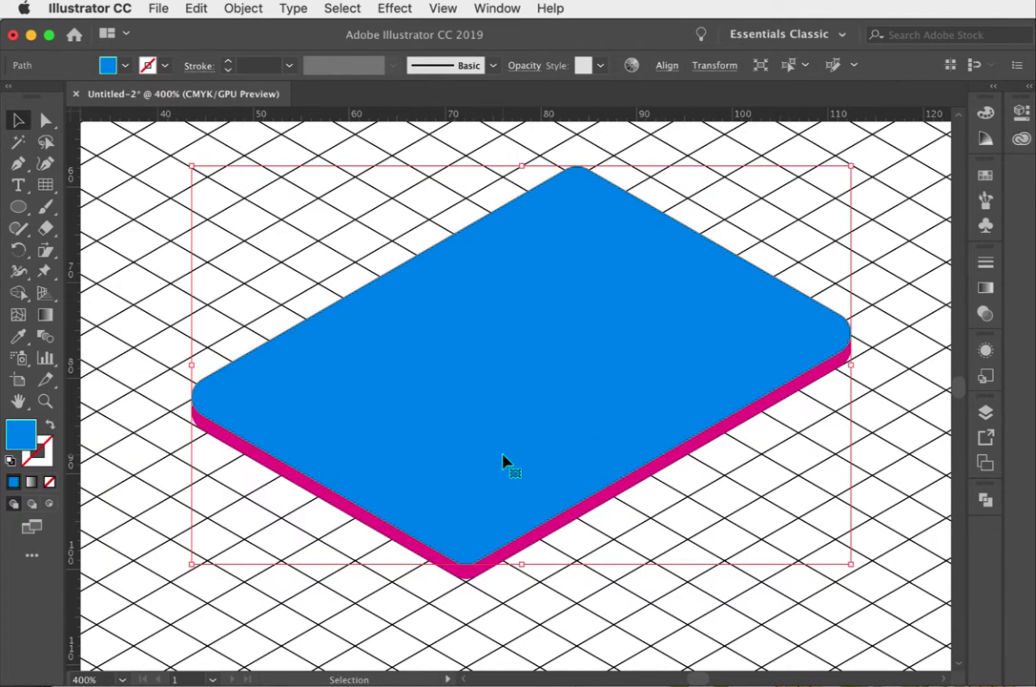
key("Down")
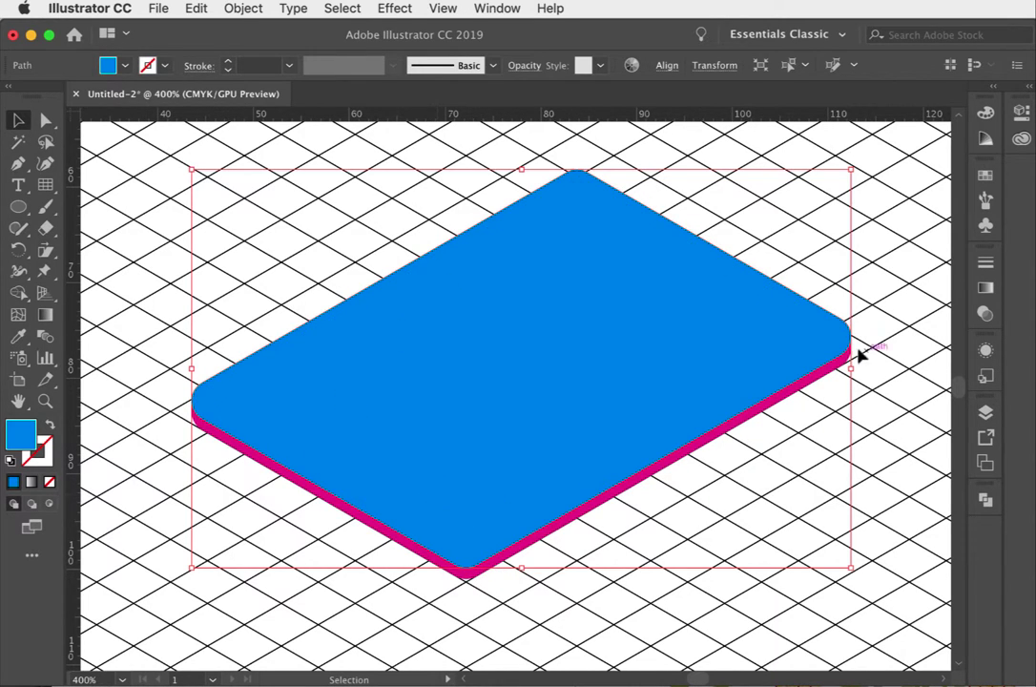
left_click(747, 467)
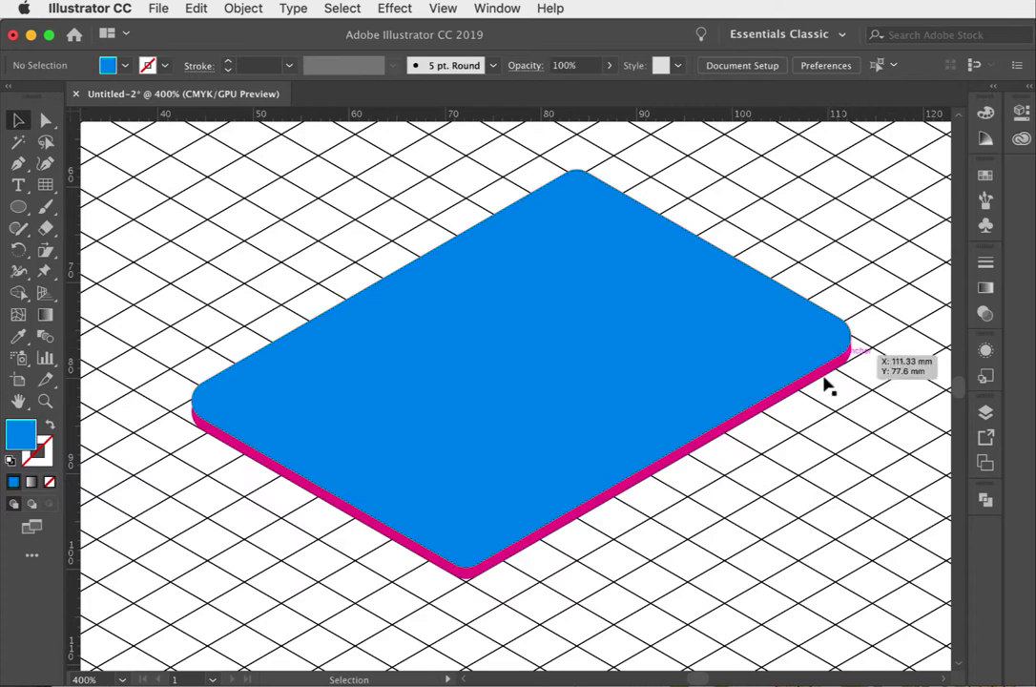
Step: Move the magenta shape's upper anchor at the left corner up onto the blue shape's anchor and lengthen its handle outward to bulge the edge
left_click(472, 576)
left_click(170, 441)
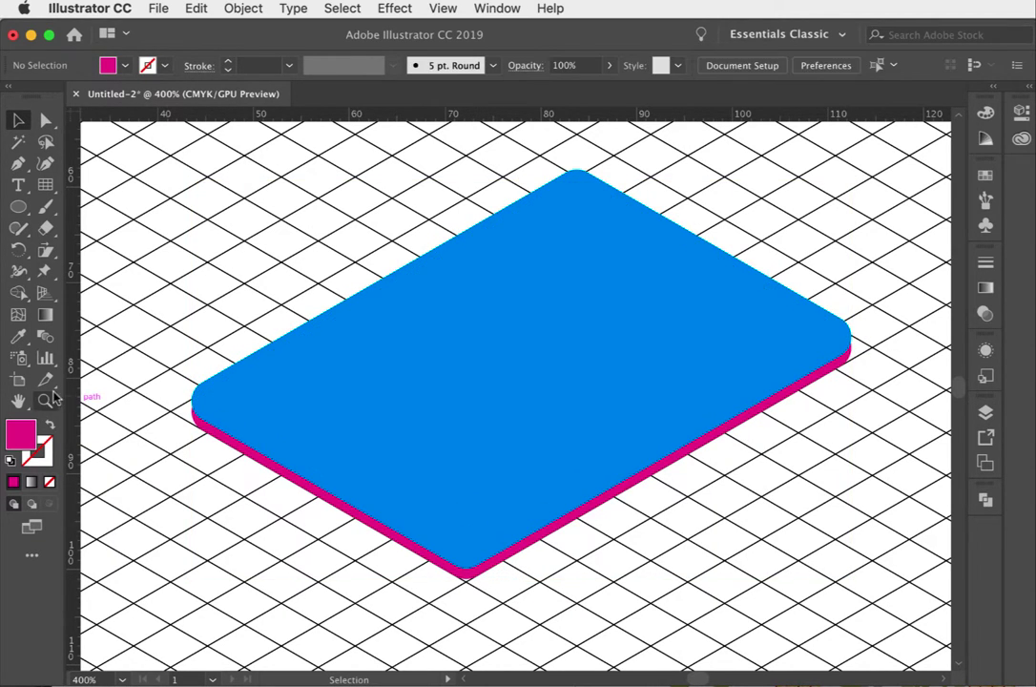
key("z")
left_click_drag(194, 414, 556, 550)
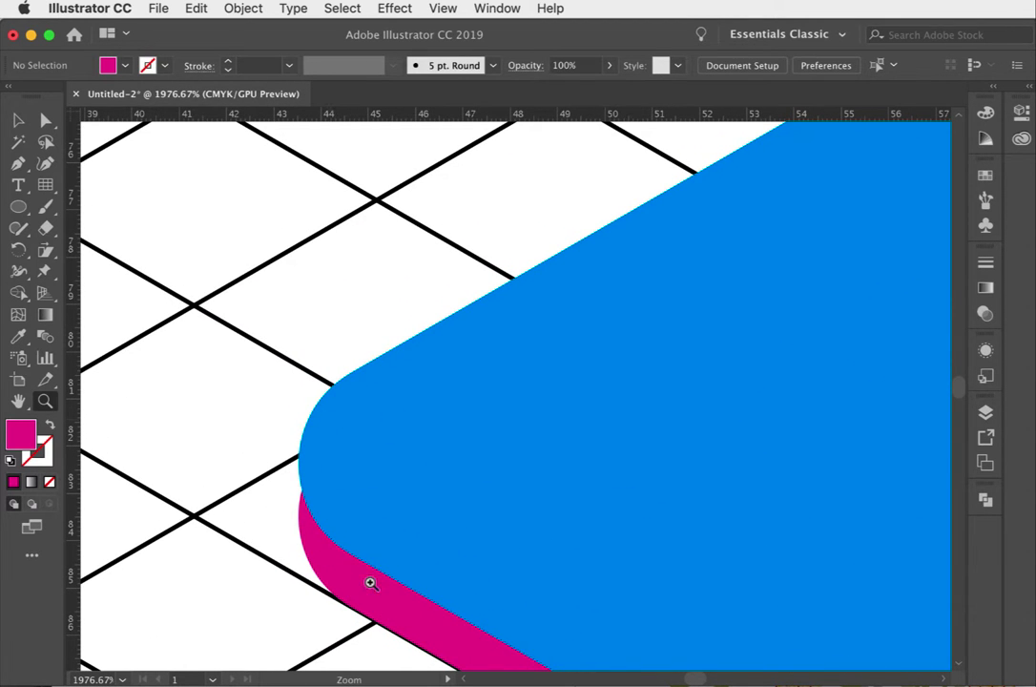
left_click(40, 124)
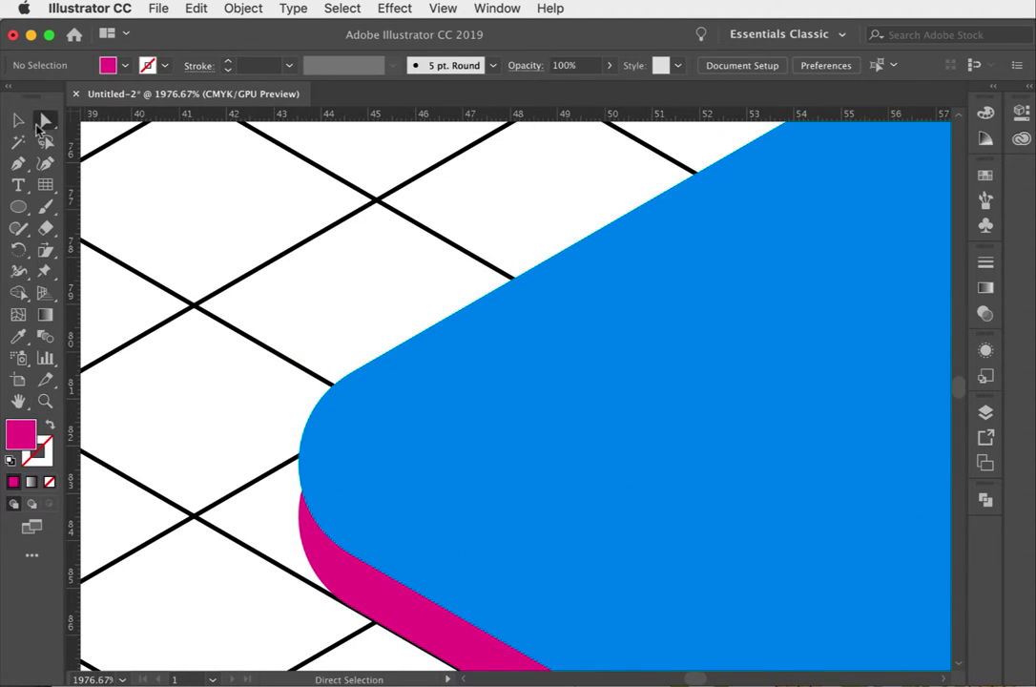
left_click(371, 602)
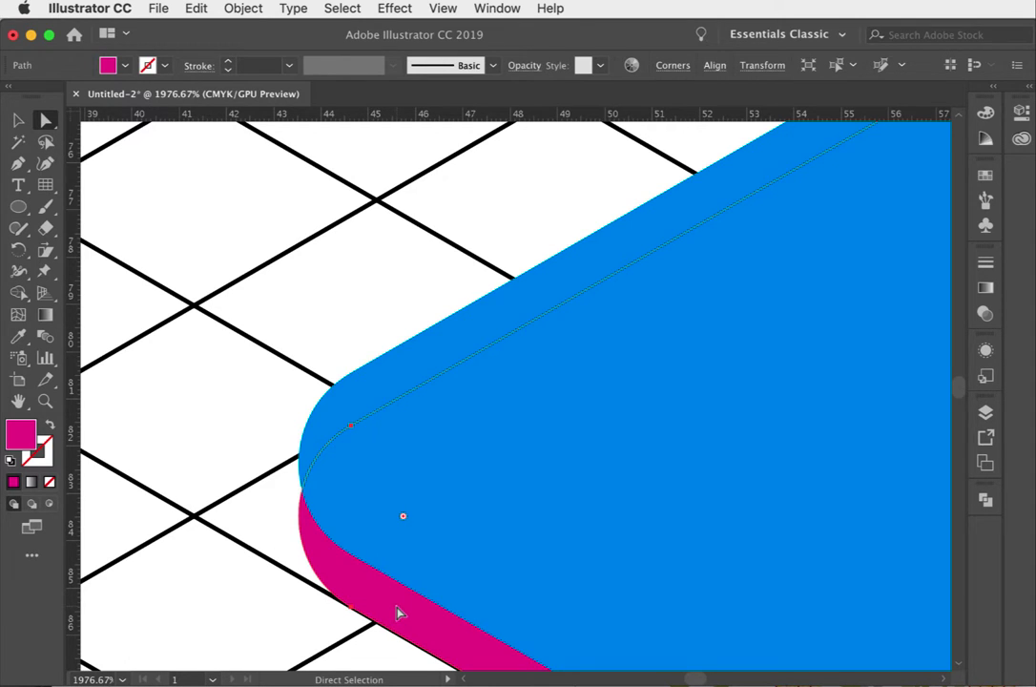
left_click(352, 427)
left_click_drag(352, 427, 349, 379)
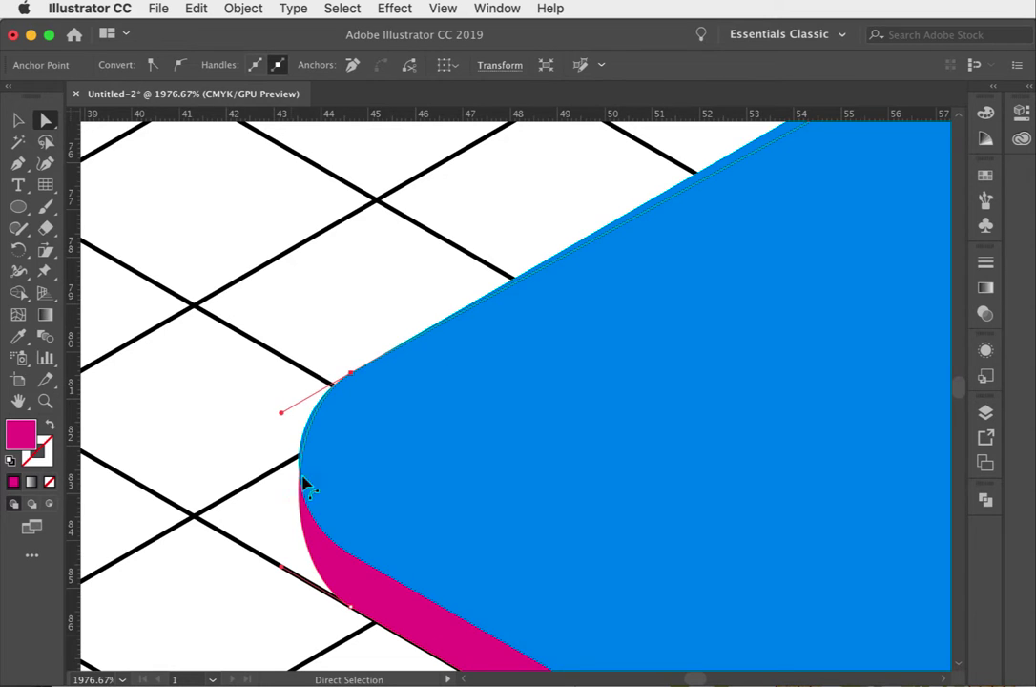
left_click(282, 413)
left_click_drag(281, 413, 271, 425)
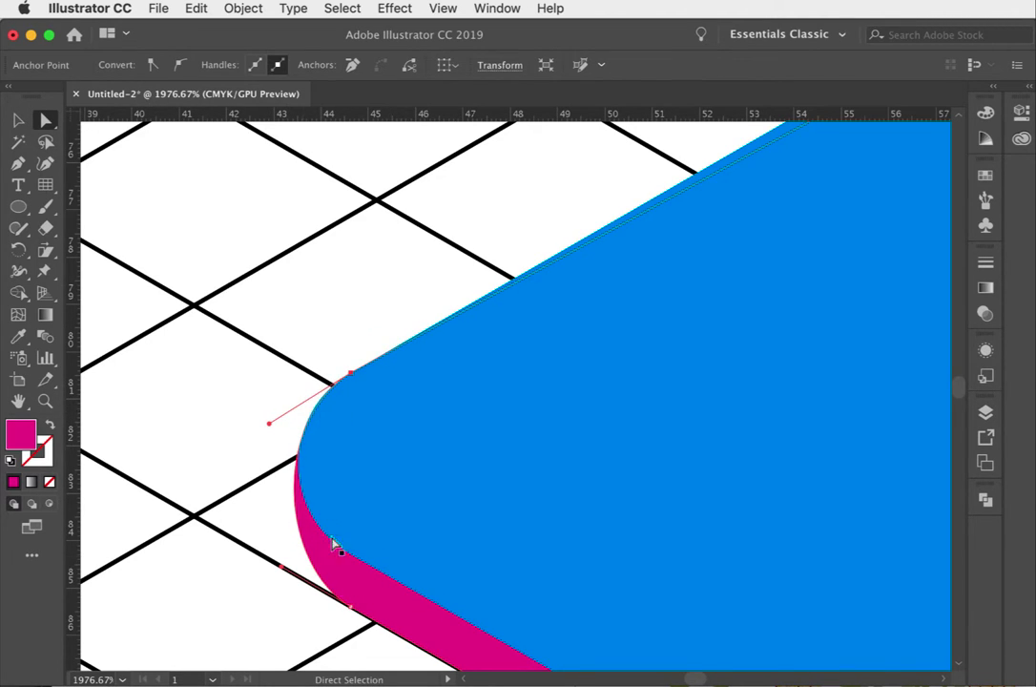
Step: Move the magenta shape's upper anchor at the right corner up toward the blue shape's edge to bulge the side edge outward
left_click(45, 400)
left_click(723, 441, "alt")
left_click(796, 340, "alt")
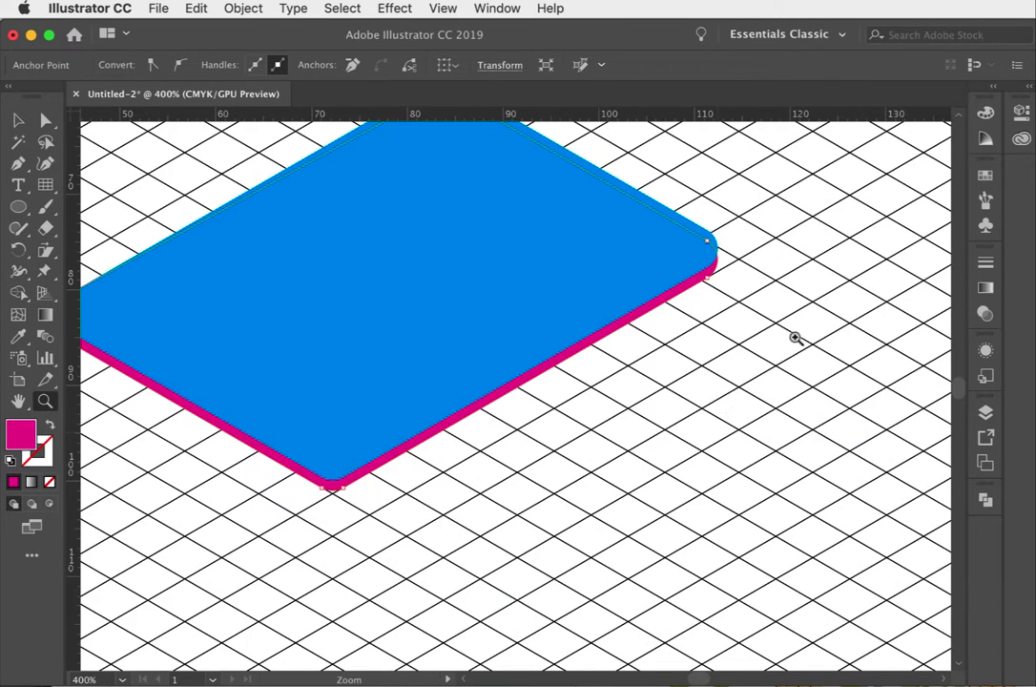
left_click_drag(691, 222, 808, 456)
key("a")
left_click(45, 120)
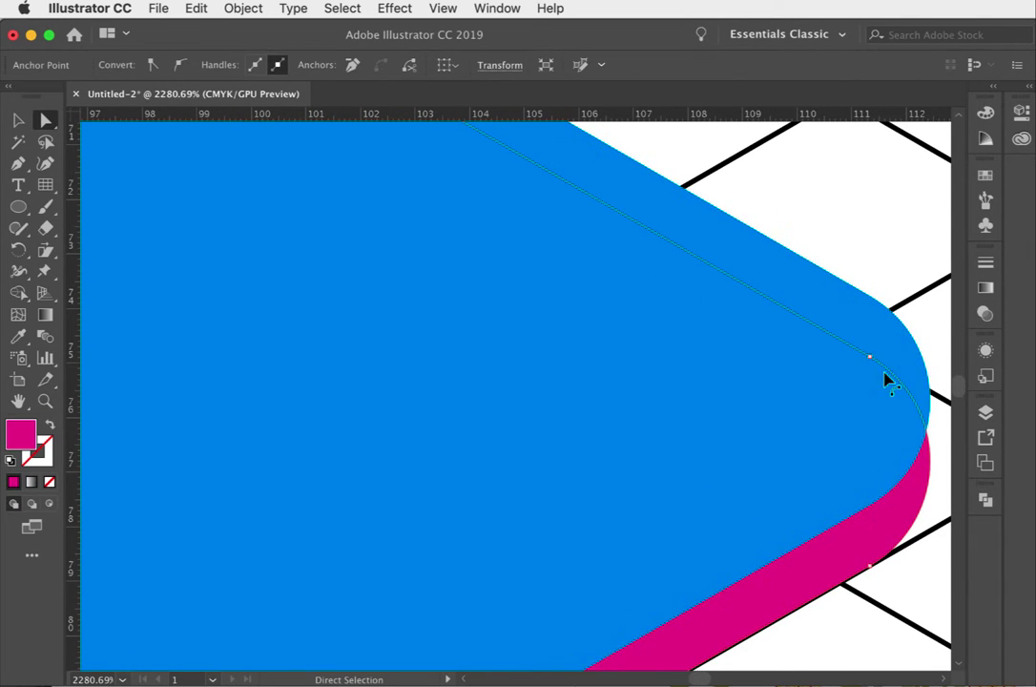
left_click(868, 357)
left_click_drag(869, 359, 883, 322)
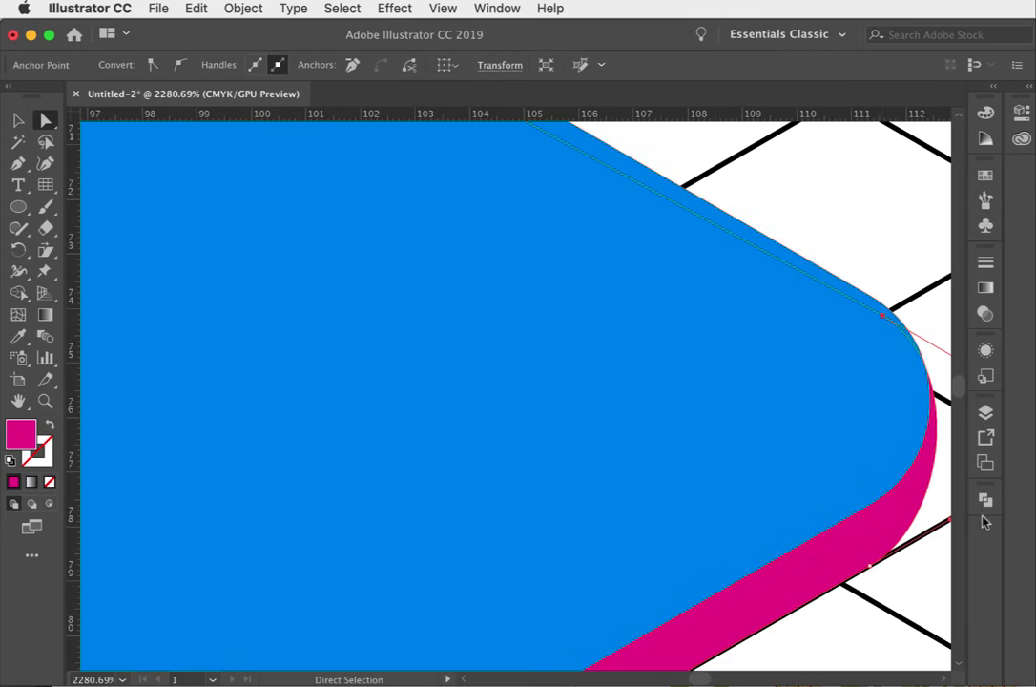
Step: Draw a closed magenta parallelogram of 9 by 6 grid cells beside the slab with the Pen tool, snapping its corners to grid intersections
left_click(45, 400)
left_click(334, 424, "alt")
left_click(335, 423, "alt")
left_click(334, 423, "alt")
left_click(335, 424, "alt")
left_click(334, 423, "alt")
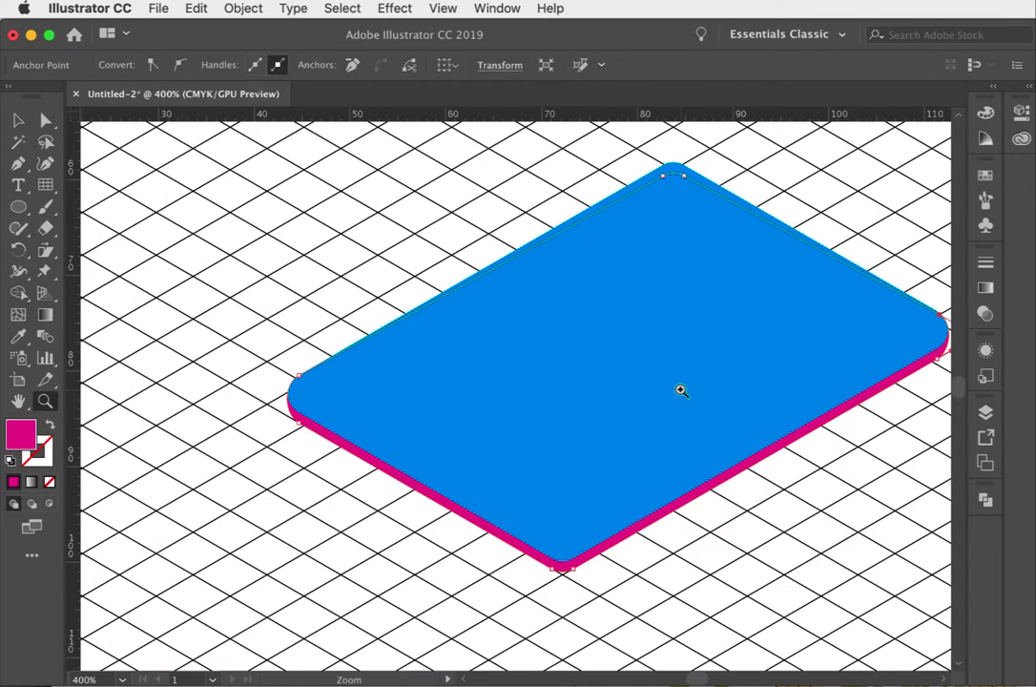
key("v")
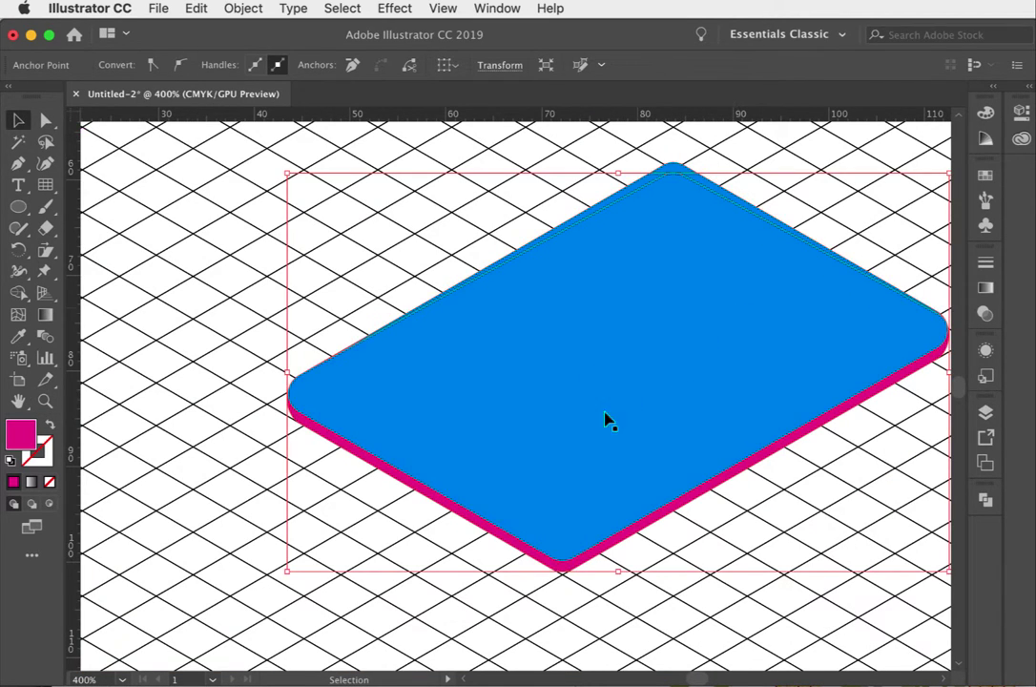
left_click_drag(751, 298, 610, 312)
left_click(45, 400)
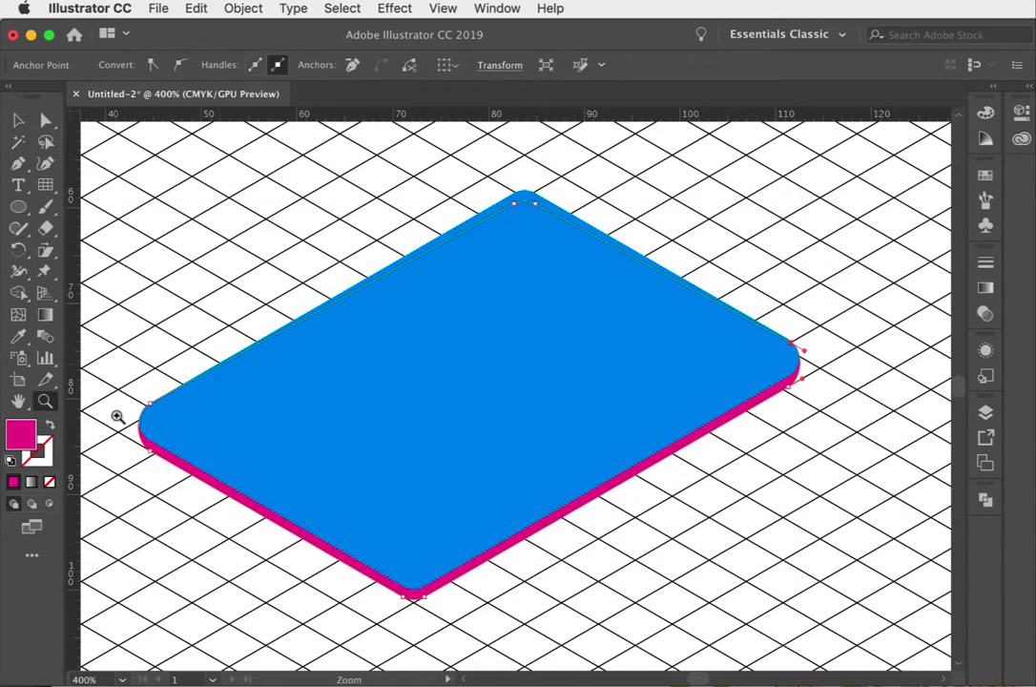
left_click(492, 437, "alt")
left_click(18, 163)
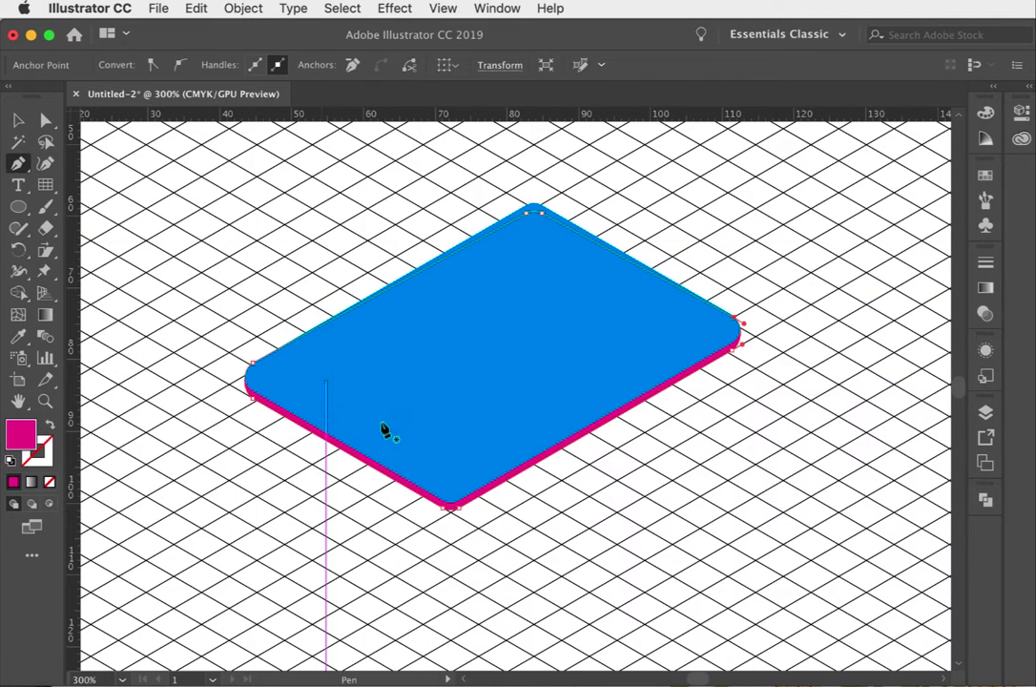
left_click(533, 527)
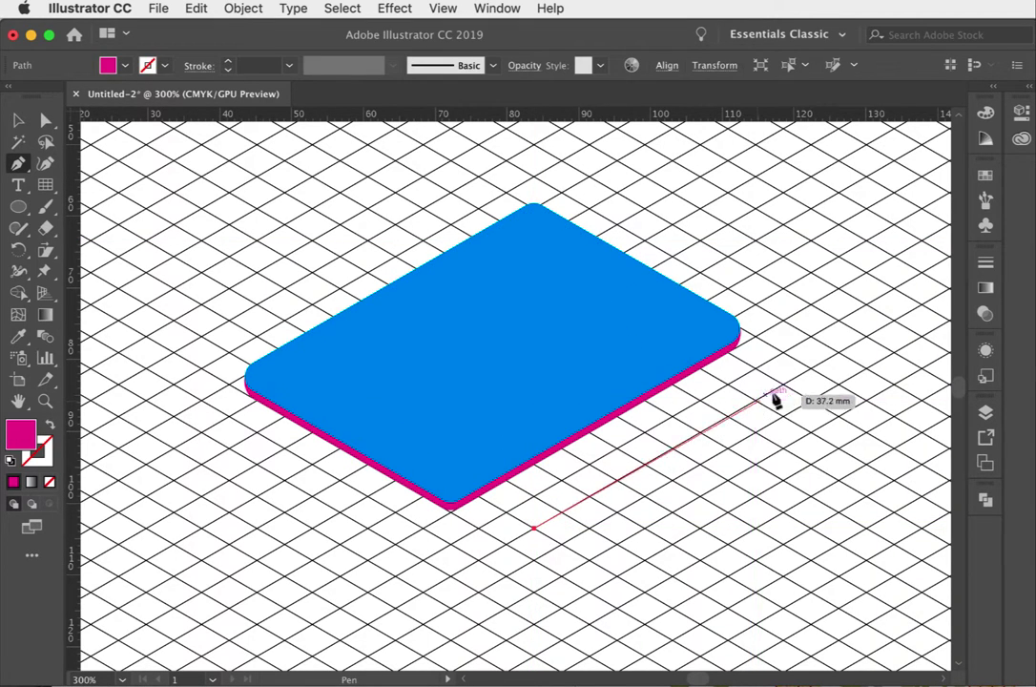
left_click(783, 383)
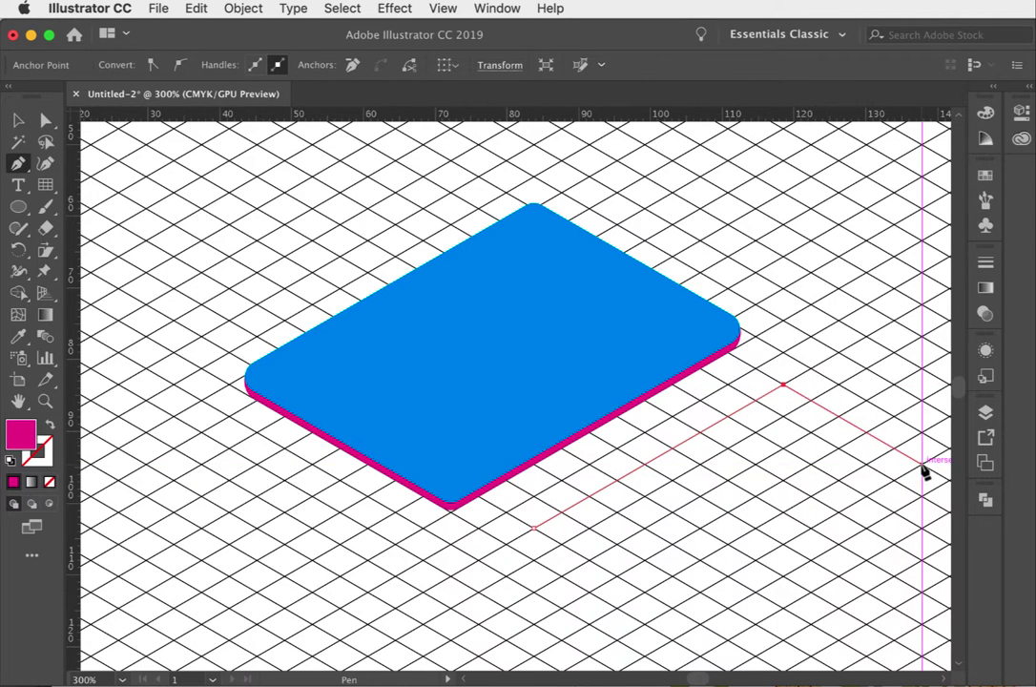
left_click(949, 479)
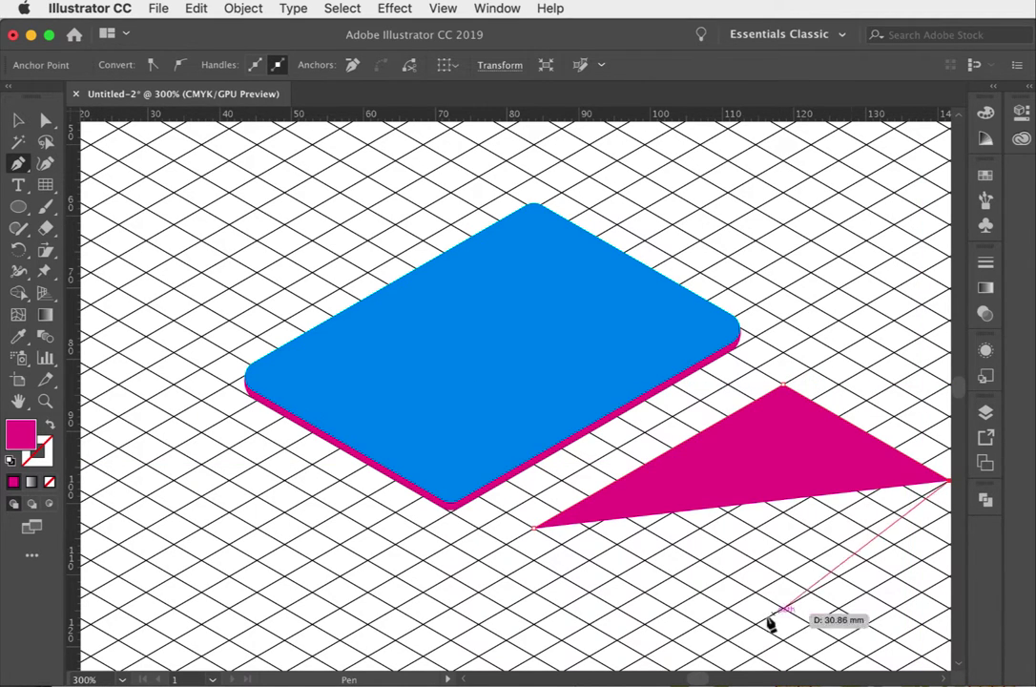
left_click(701, 622)
left_click(533, 527)
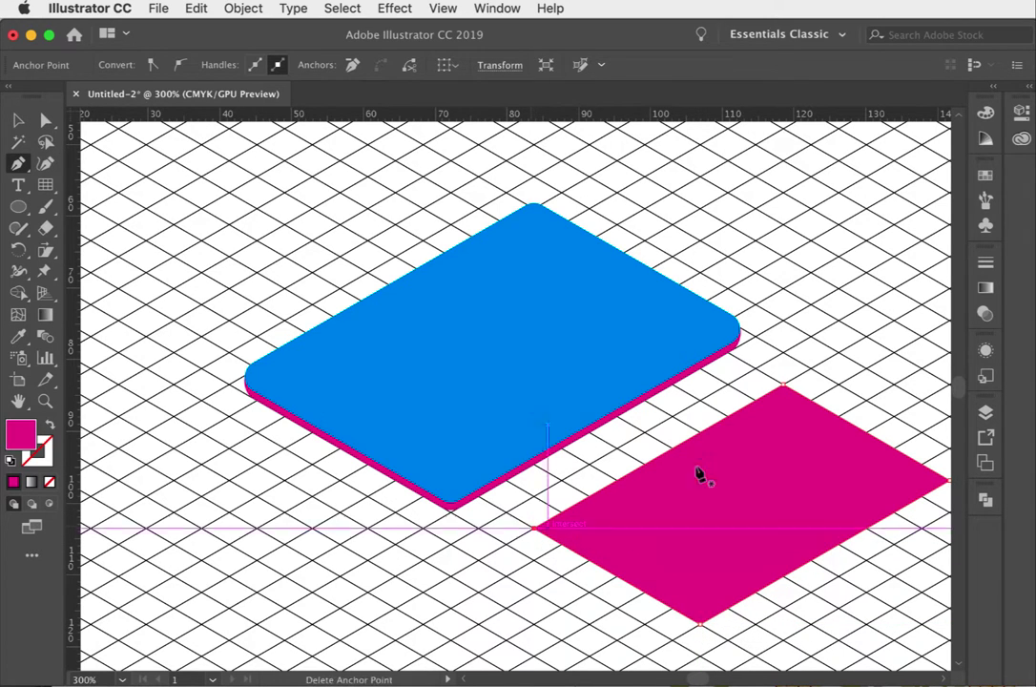
Step: Fill the new parallelogram with yellow and deselect it
left_click(985, 177)
left_click(824, 223)
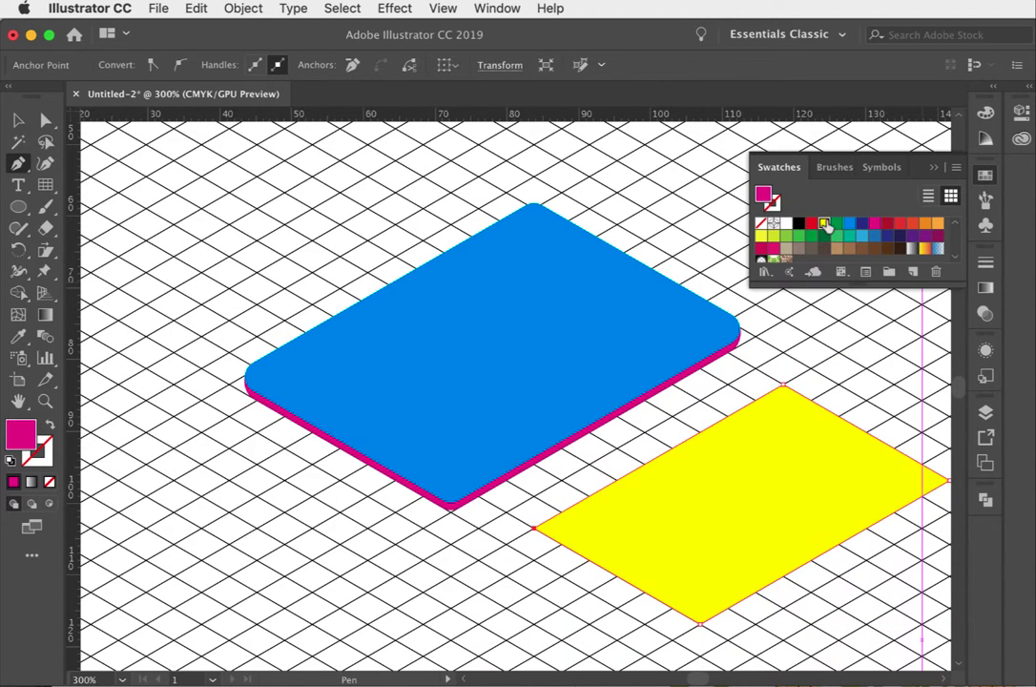
left_click(18, 119)
left_click(564, 444)
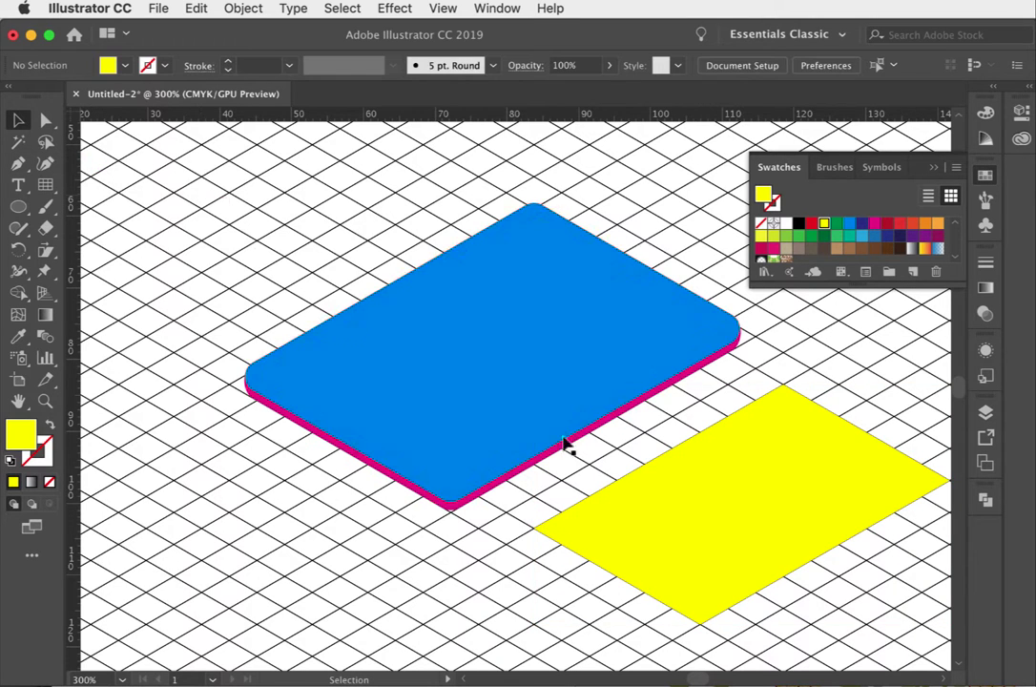
Step: Try placing the yellow parallelogram on the slab's blue top and undo the move
left_click_drag(781, 490, 536, 329)
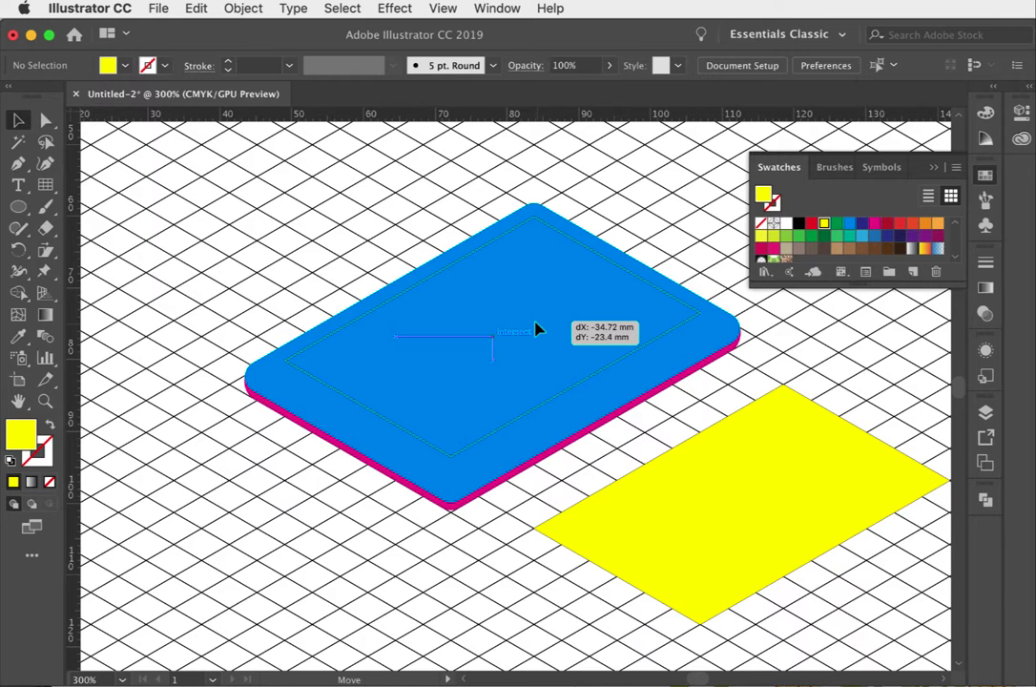
left_click_drag(536, 329, 540, 330)
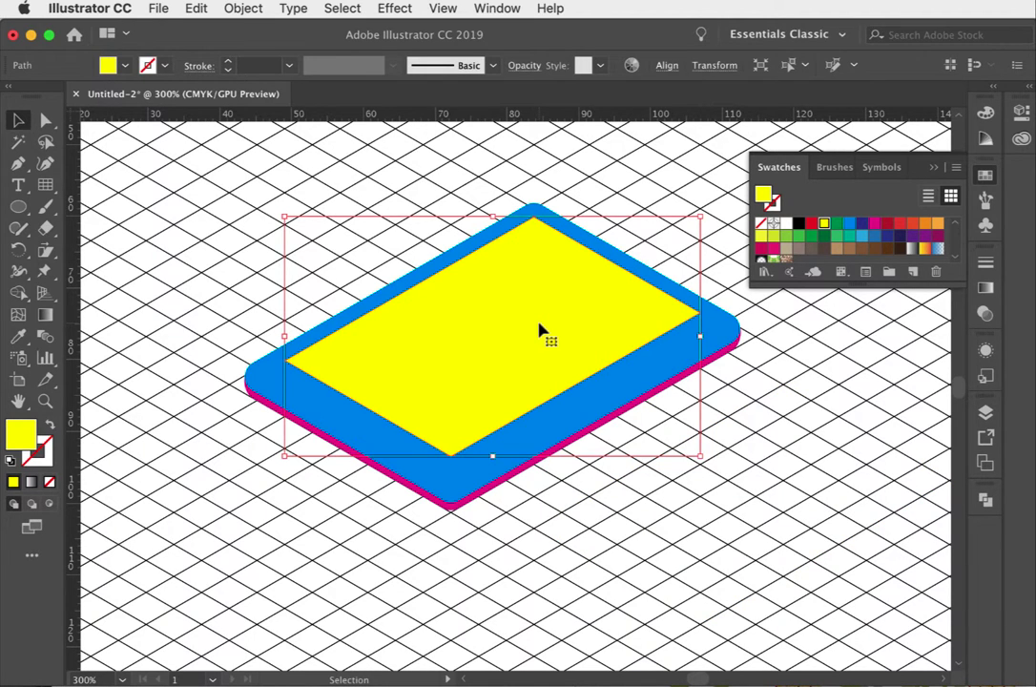
key("super+z")
Step: Enlarge the yellow parallelogram by moving its lowest and rightmost corner points one grid cell outward along the grid lines
scroll(807, 544, "right", 5)
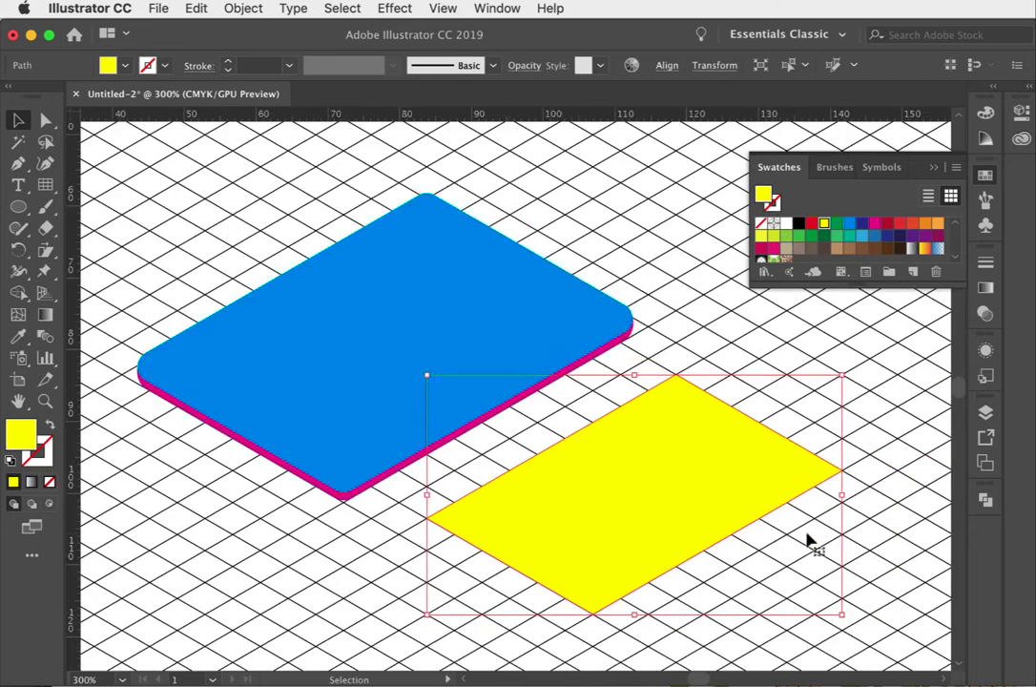
scroll(807, 543, "down", 3)
left_click(46, 121)
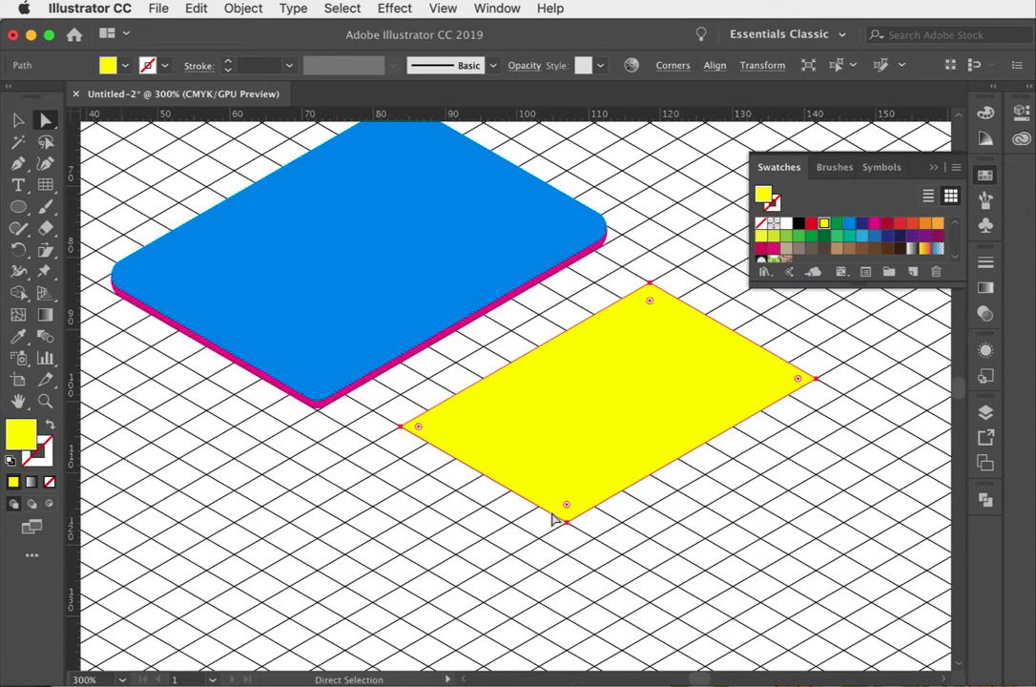
left_click_drag(566, 524, 593, 536)
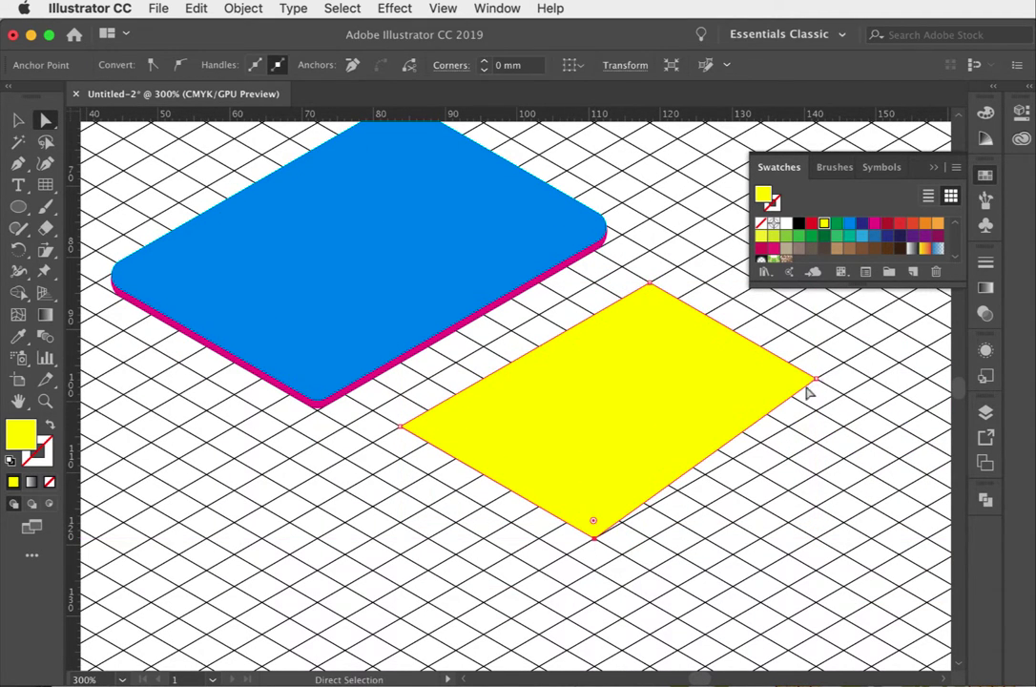
left_click_drag(806, 388, 842, 393)
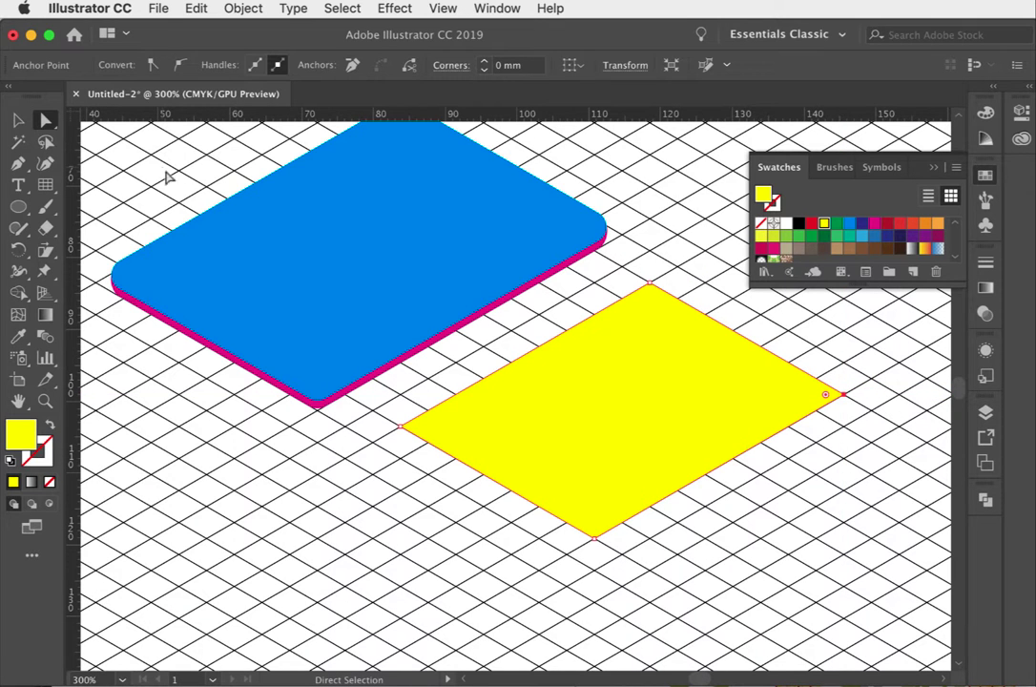
Step: Move the yellow parallelogram onto the blue top, nudge it into place leaving a wider margin along the lower-left side, and deselect it
left_click(18, 121)
left_click(564, 377)
left_click_drag(640, 416, 388, 254)
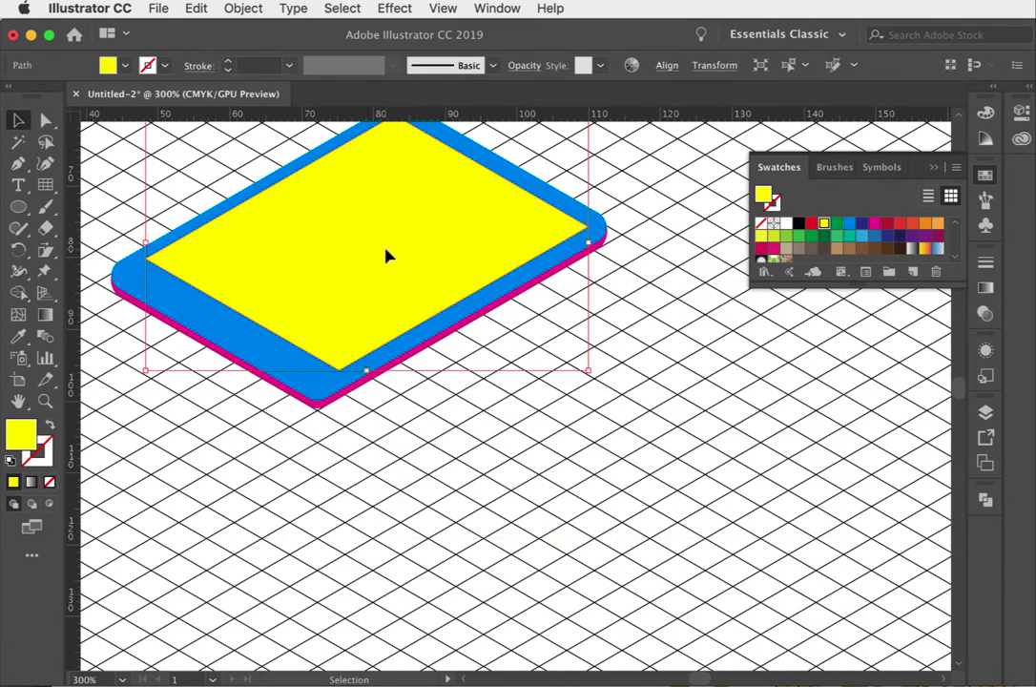
scroll(386, 255, "up", 3)
scroll(386, 255, "left", 4)
key("Up")
key("Right")
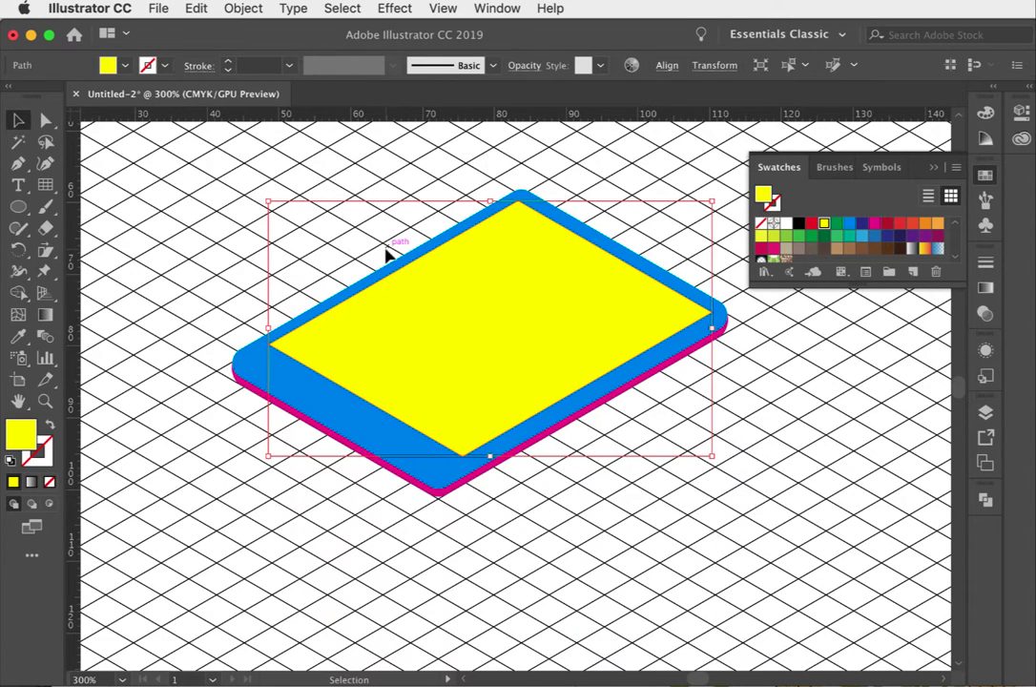
key("Up")
key("Right")
key("Down")
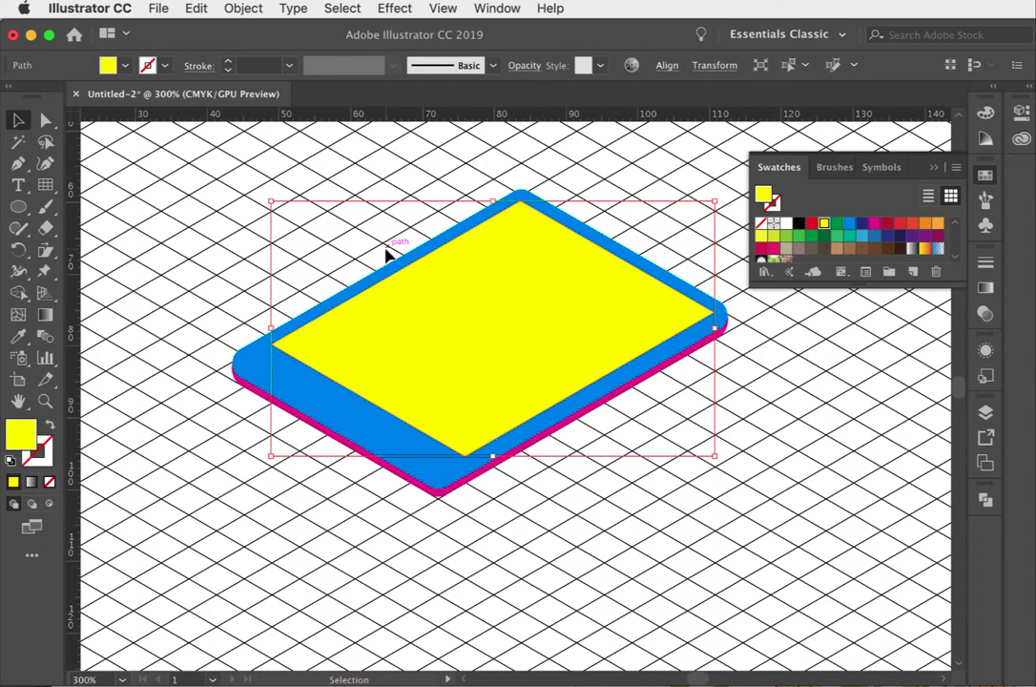
left_click(577, 482)
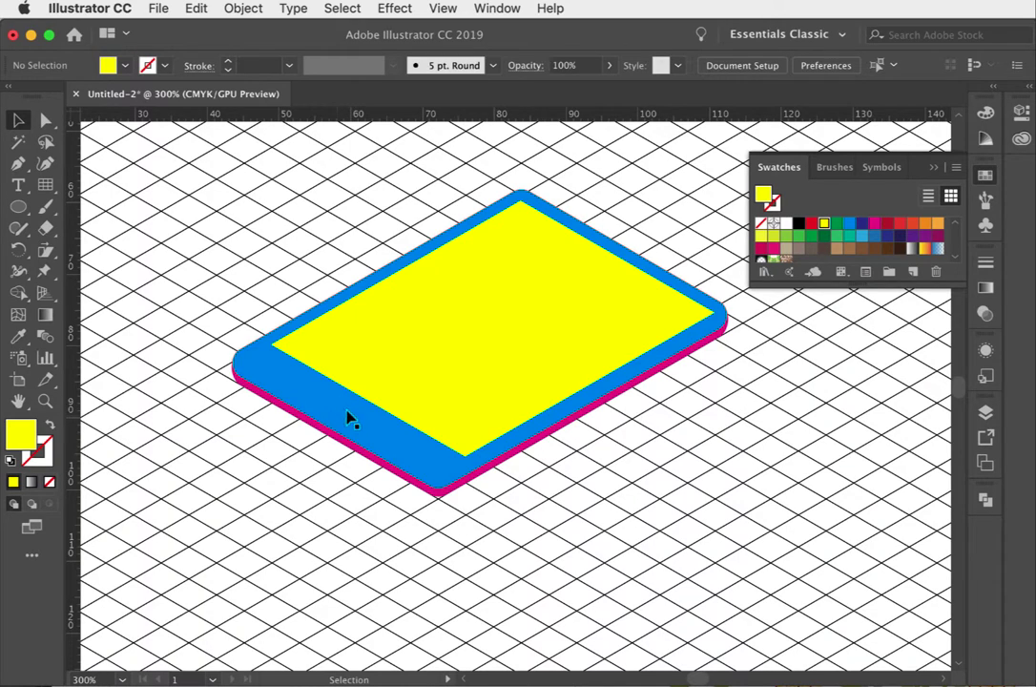
Step: Draw a yellow ellipse of about 2.7 by 1.9 mm beside the slab, center it in a grid cell, and deselect it
left_click(45, 400)
left_click_drag(529, 486, 615, 542)
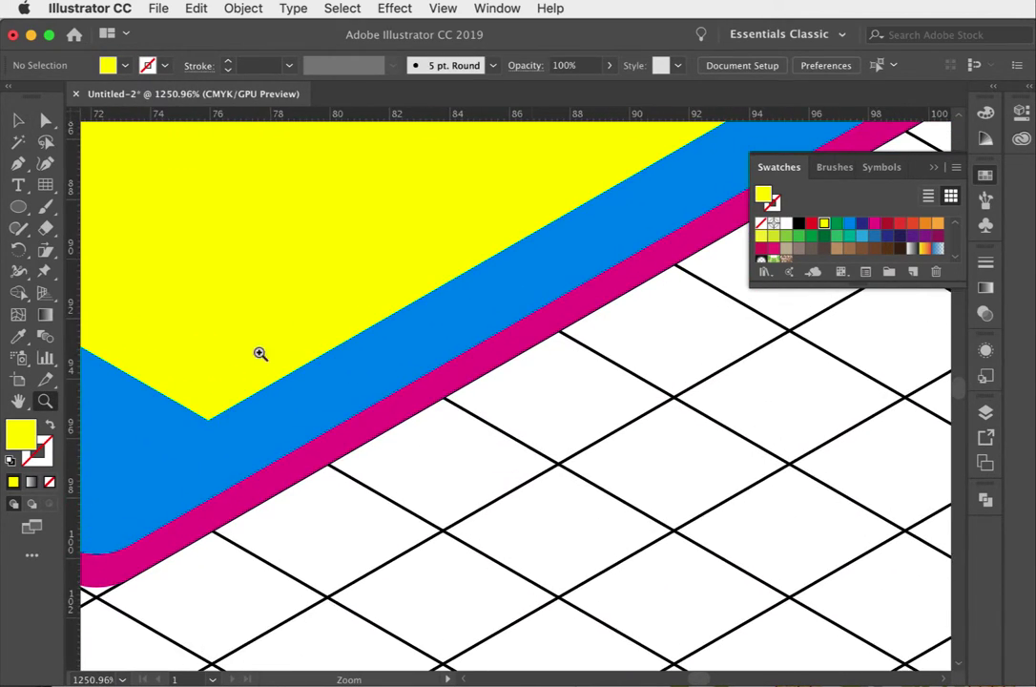
left_click(18, 206)
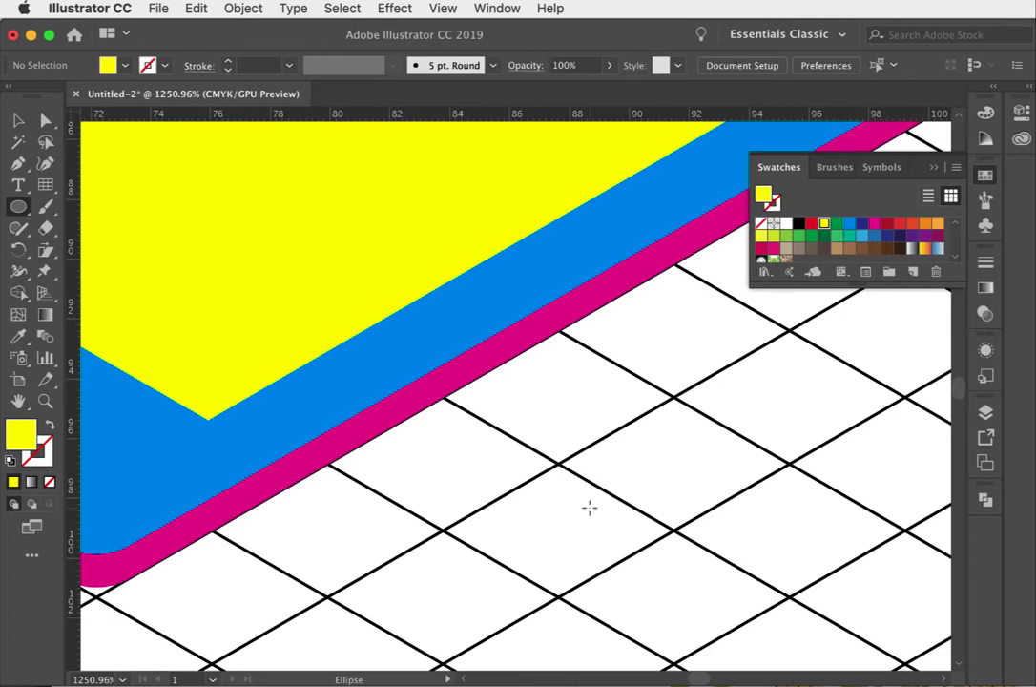
left_click_drag(523, 495, 602, 555)
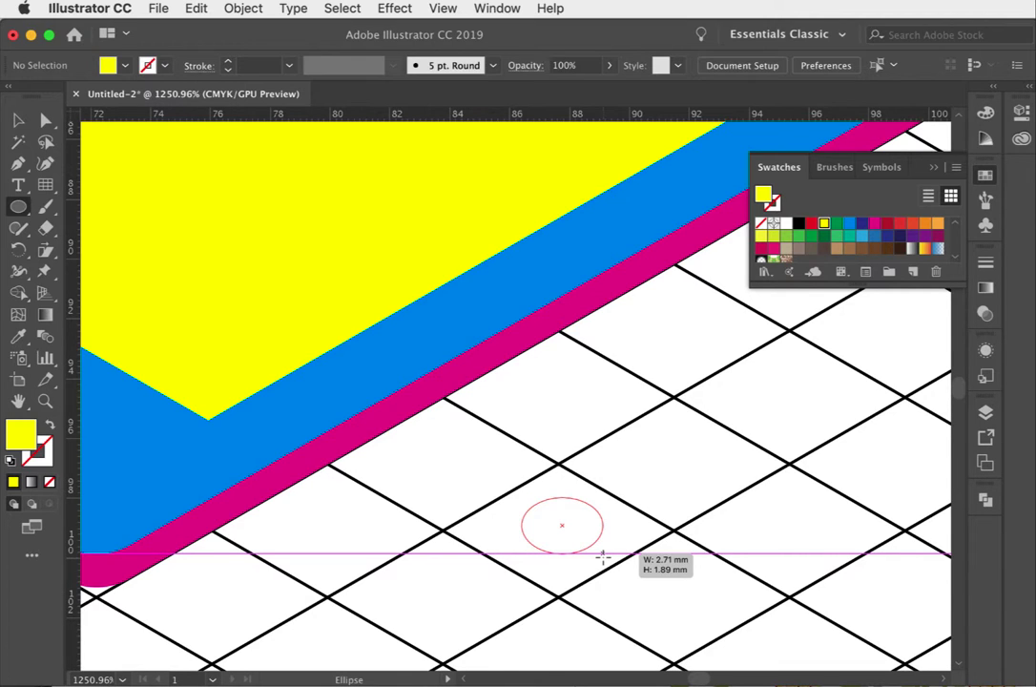
left_click_drag(602, 556, 602, 556)
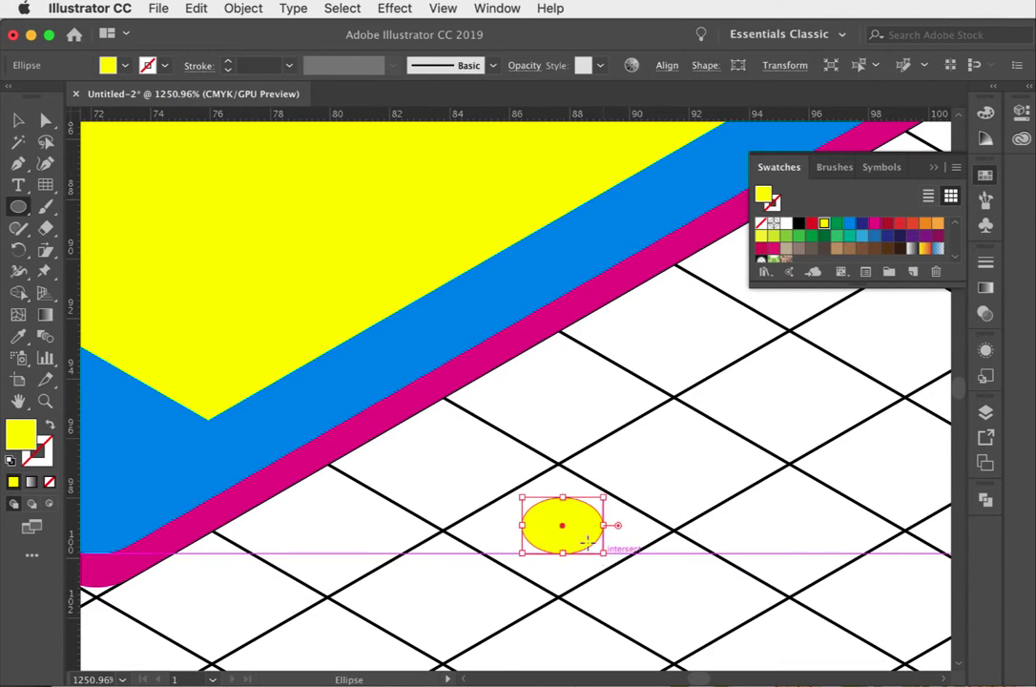
left_click(19, 120)
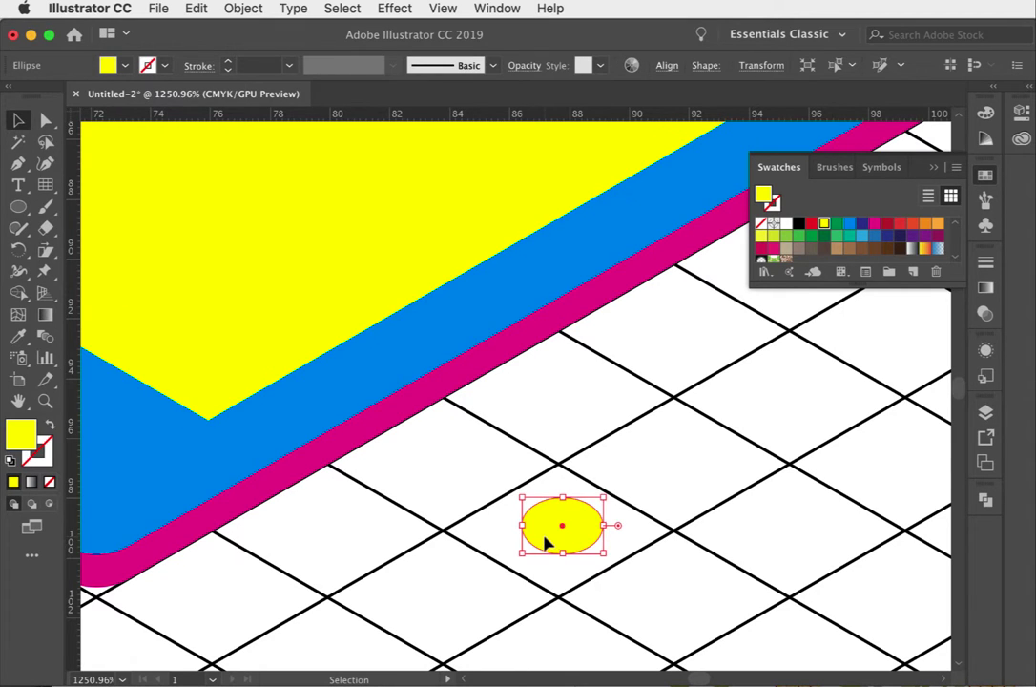
left_click_drag(541, 532, 573, 548)
left_click(679, 631)
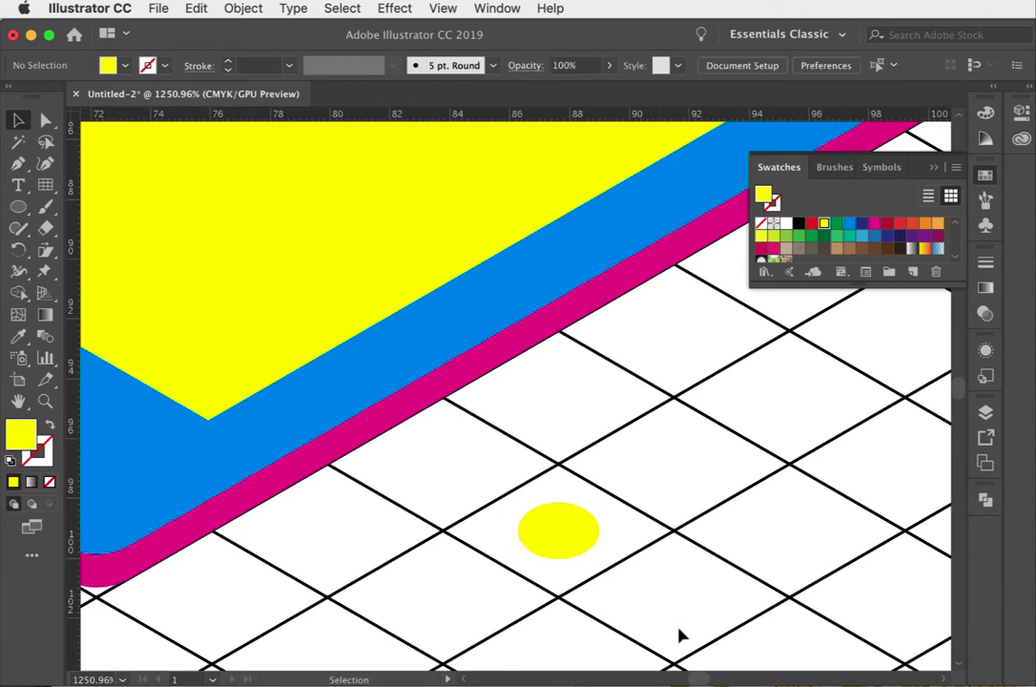
Step: Fill the ellipse with dark blue, move it to the middle of the slab's wide blue margin as a home button, and deselect it
left_click(572, 527)
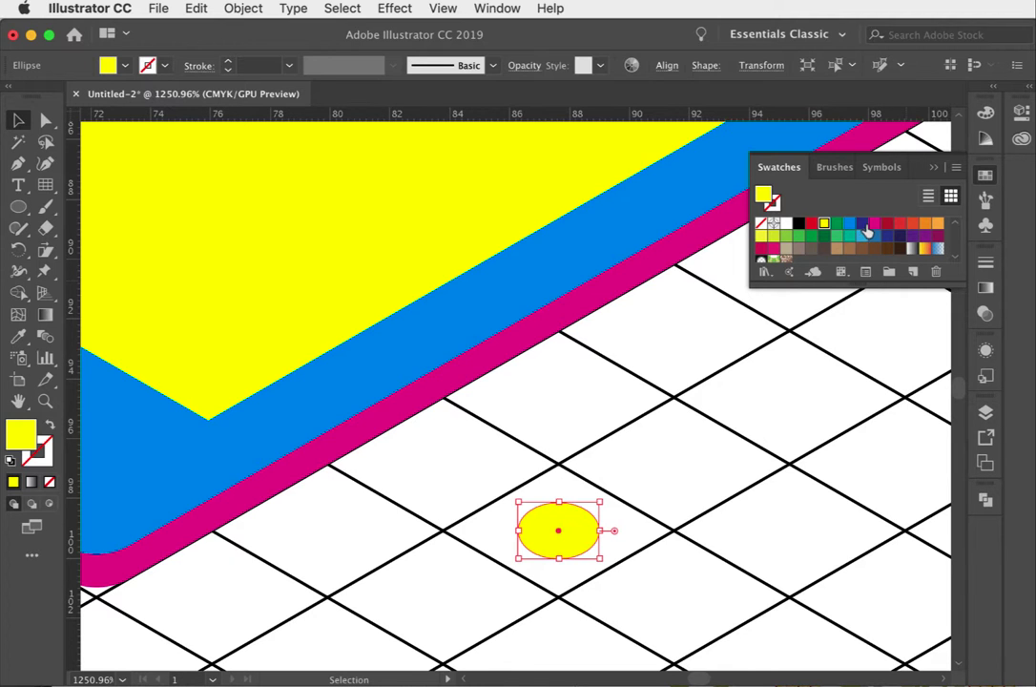
left_click(864, 227)
key("z")
left_click(458, 379, "alt")
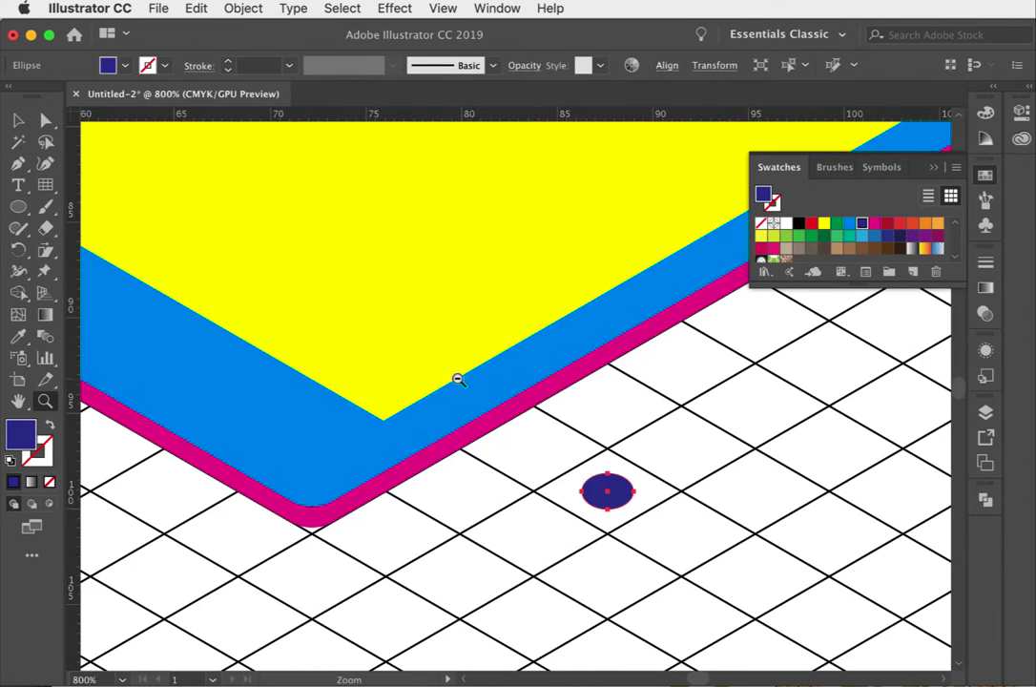
left_click(458, 379, "alt")
key("v")
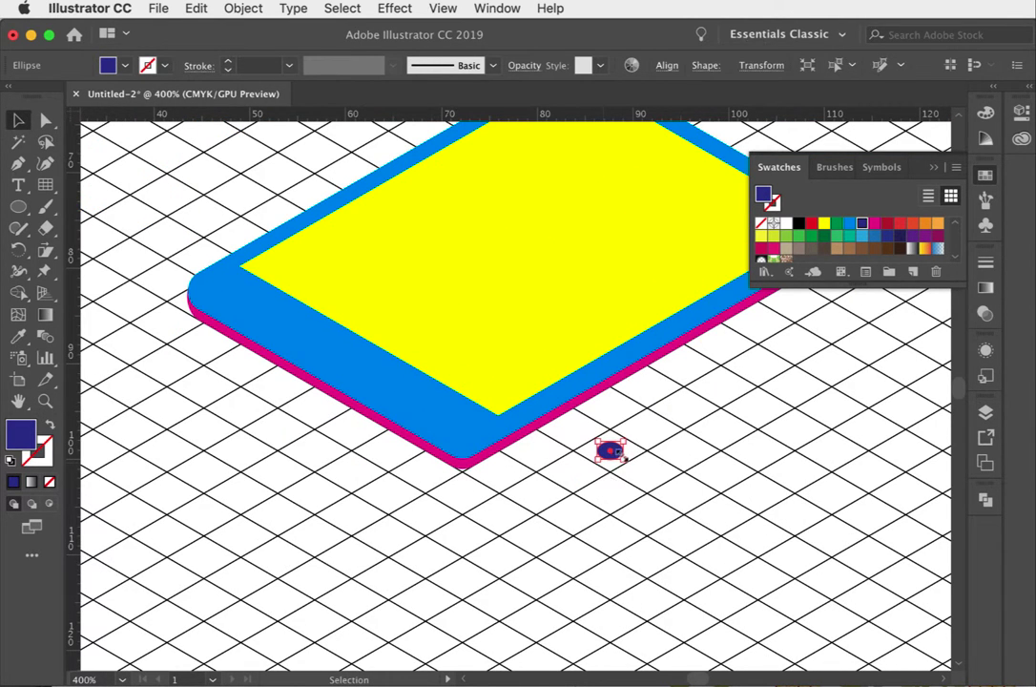
left_click_drag(610, 450, 337, 357)
left_click(564, 560)
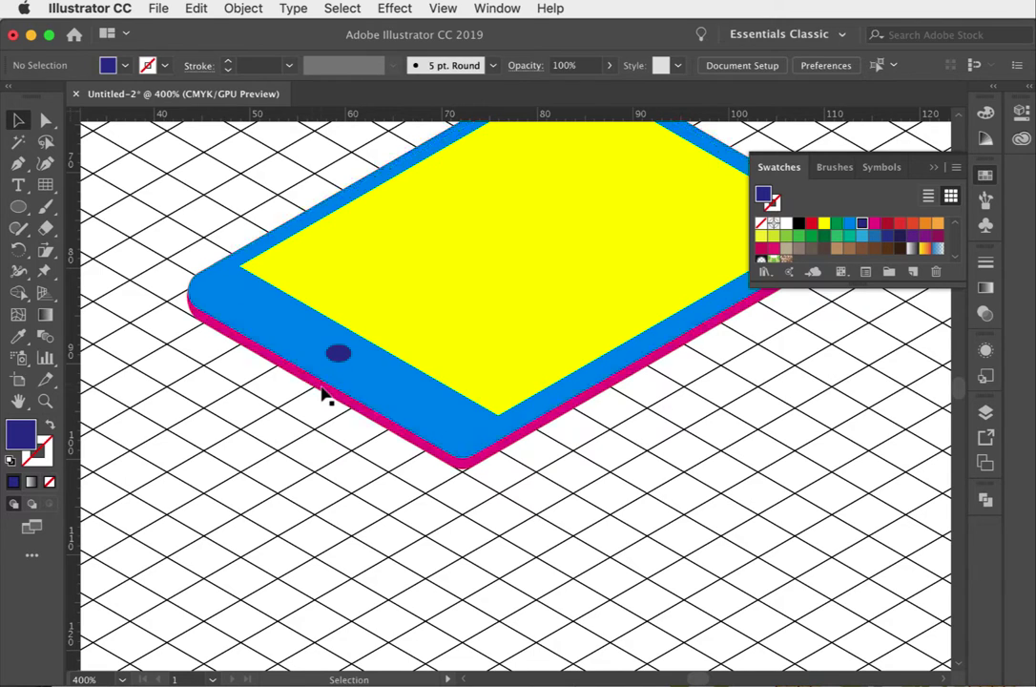
Step: Draw a tiny slanted parallelogram, about 0.9 mm long and 0.4 mm high, below the magenta edge, following the isometric angle with the Pen tool
left_click(45, 401)
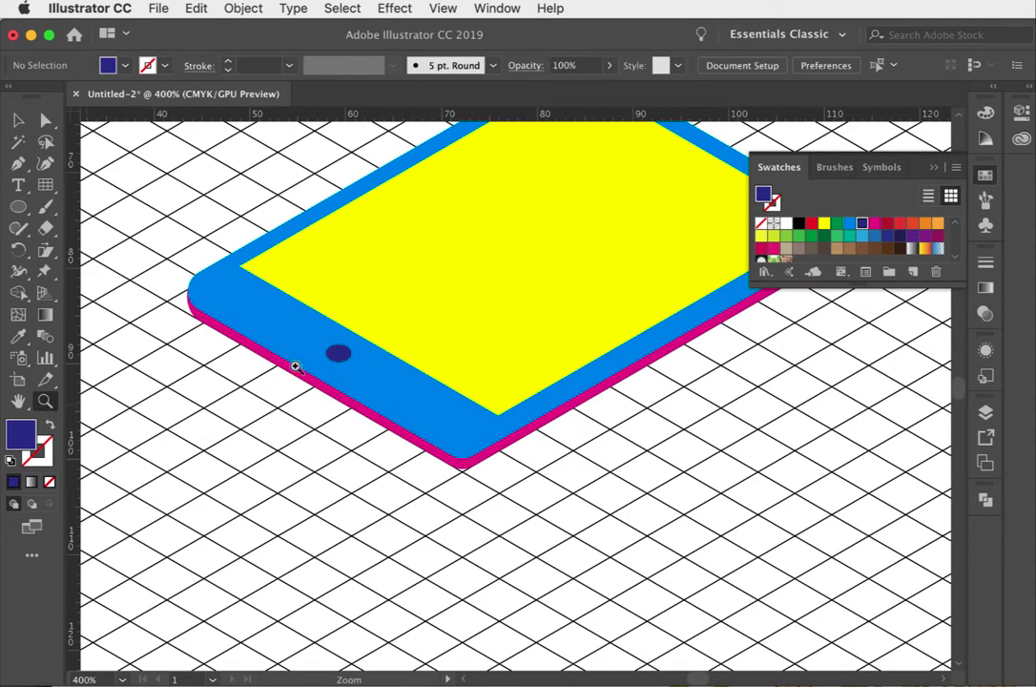
left_click_drag(291, 362, 618, 562)
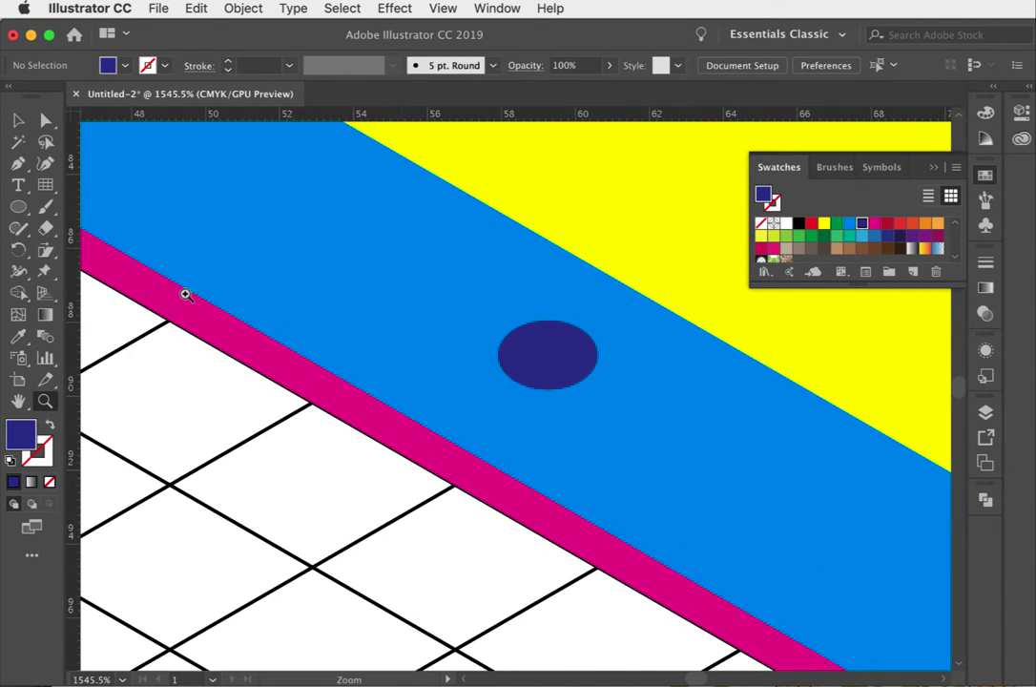
left_click(18, 163)
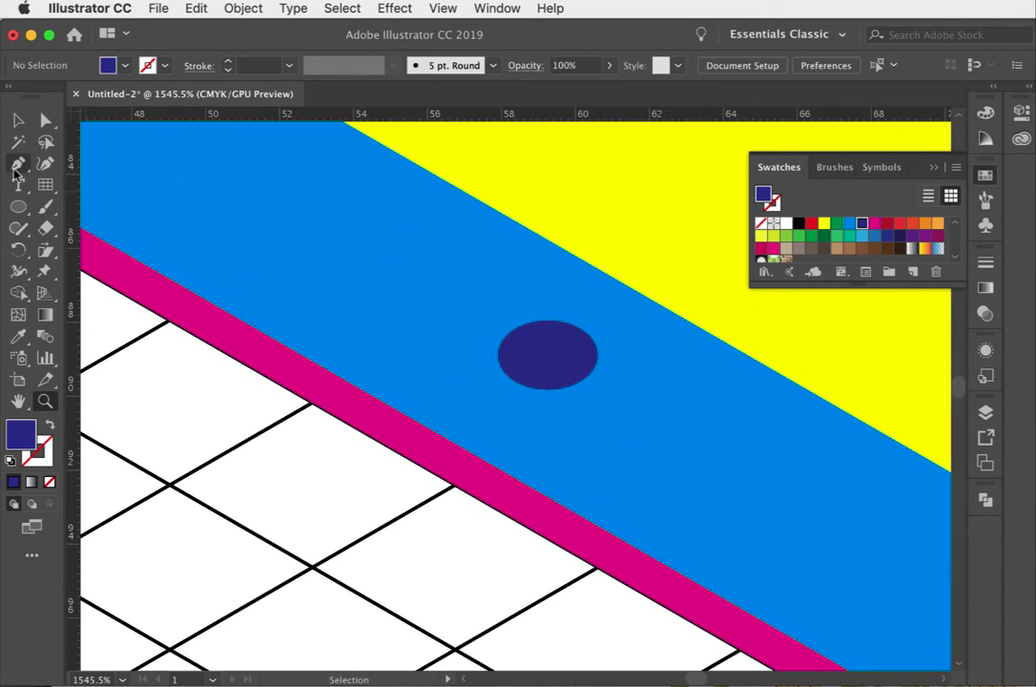
left_click(375, 590)
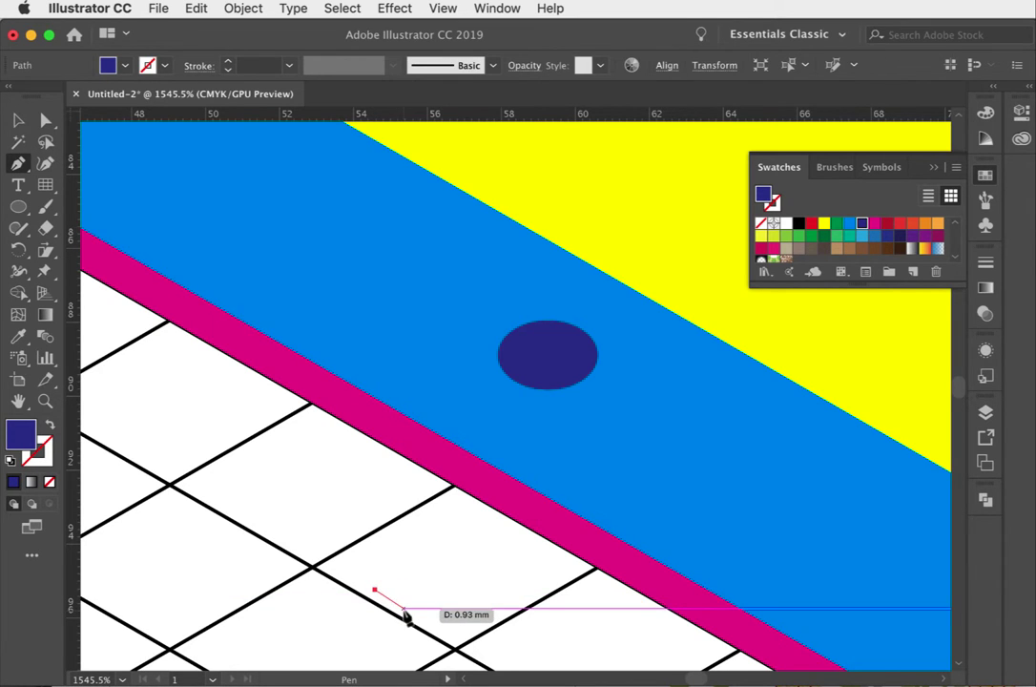
left_click(404, 609)
left_click(405, 599)
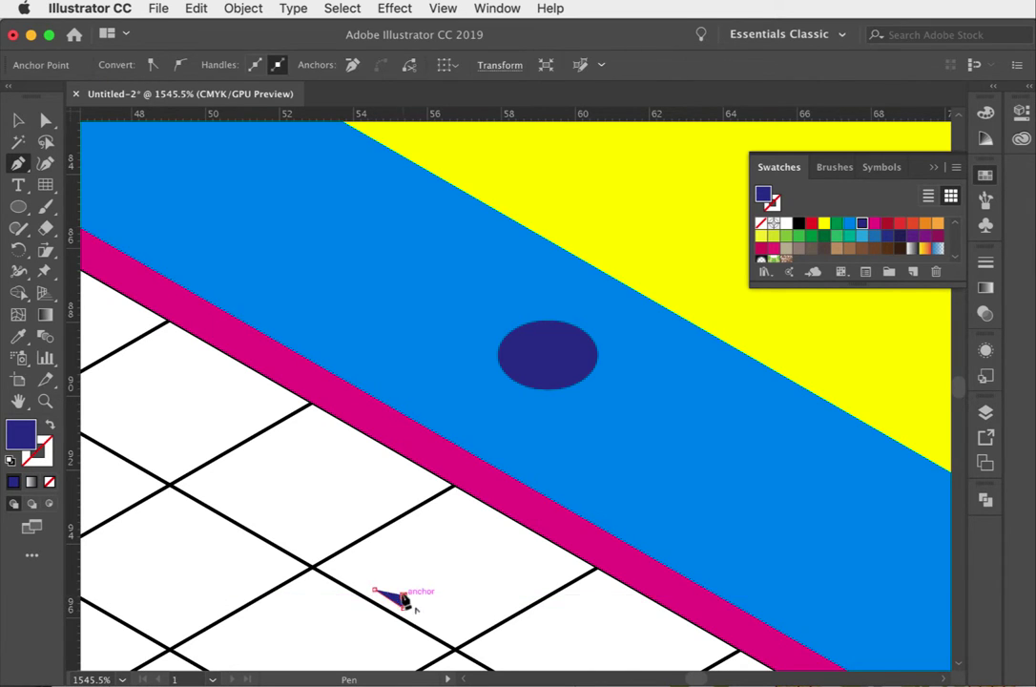
left_click(374, 585)
left_click(375, 577)
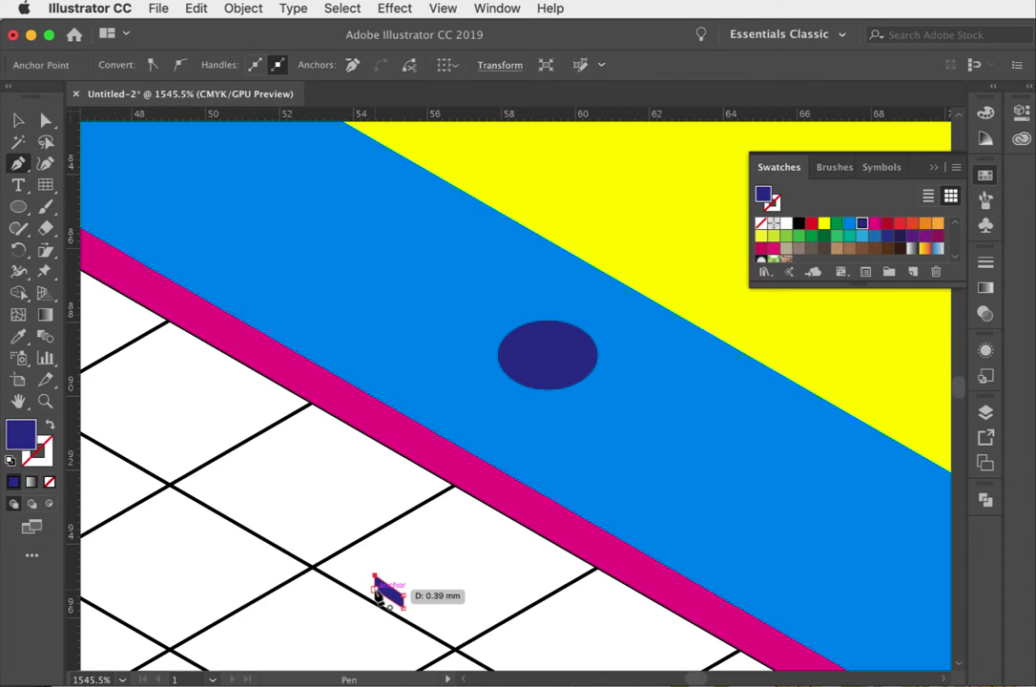
key("v")
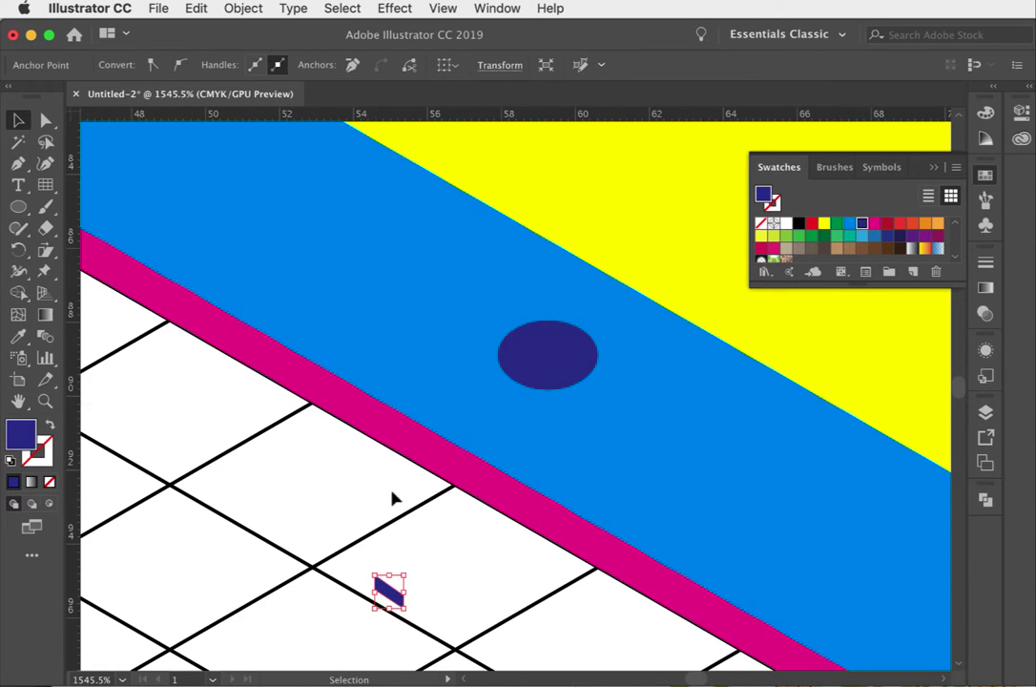
Step: Fill the tiny parallelogram with black, move it onto the magenta edge just below the home button as a port, and deselect it
left_click(799, 223)
left_click(485, 555)
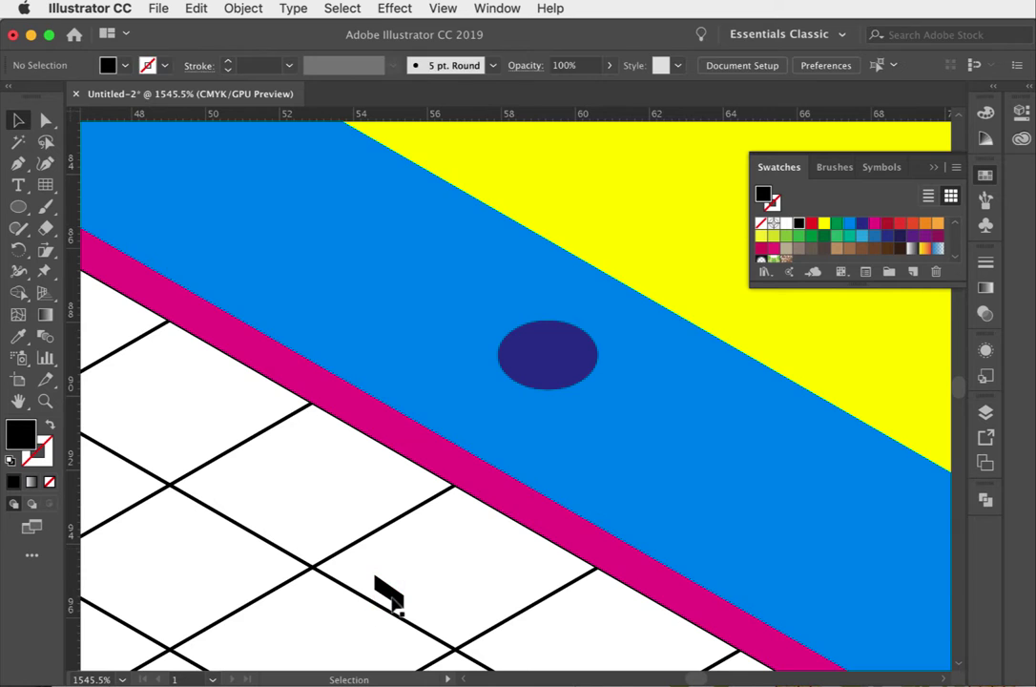
left_click_drag(393, 602, 478, 482)
left_click(490, 555)
Step: Duplicate the magenta side shape behind the tablet and nudge the copy slightly to the left so it sticks out as a shadow
left_click(45, 401)
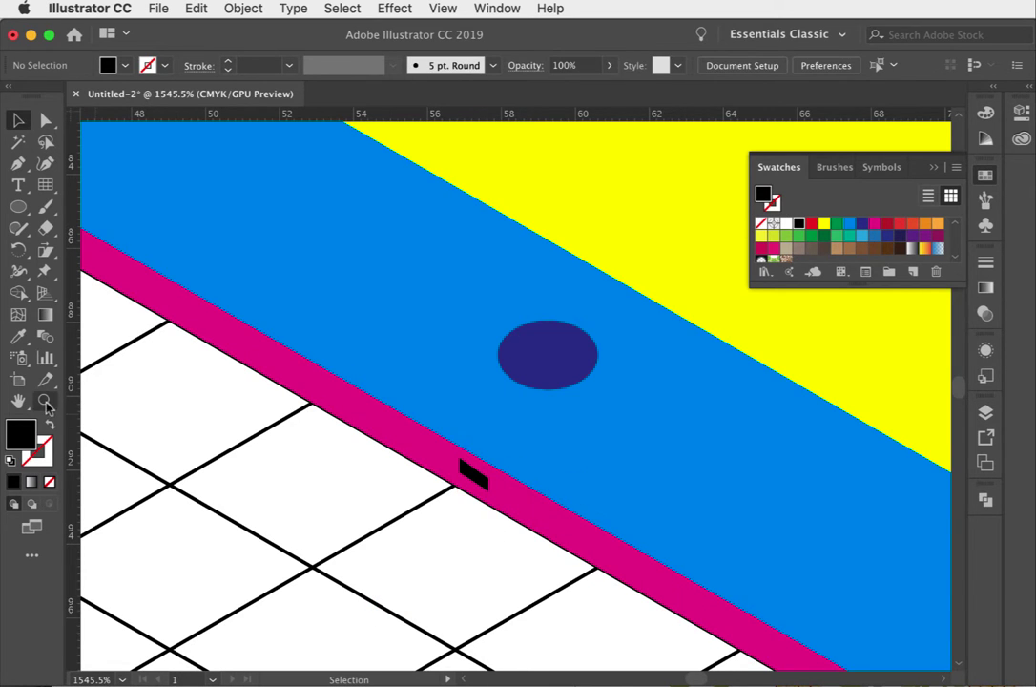
left_click(585, 308, "alt")
left_click(585, 308, "alt")
left_click(585, 308, "alt")
left_click(585, 308, "alt")
left_click(585, 328, "alt")
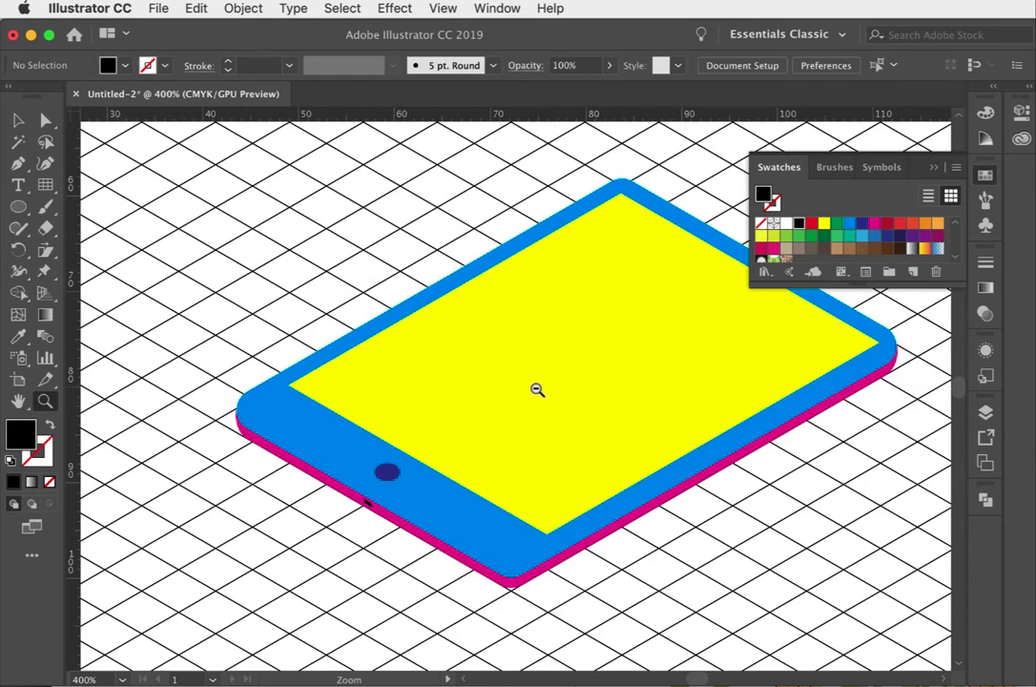
left_click(599, 380, "alt")
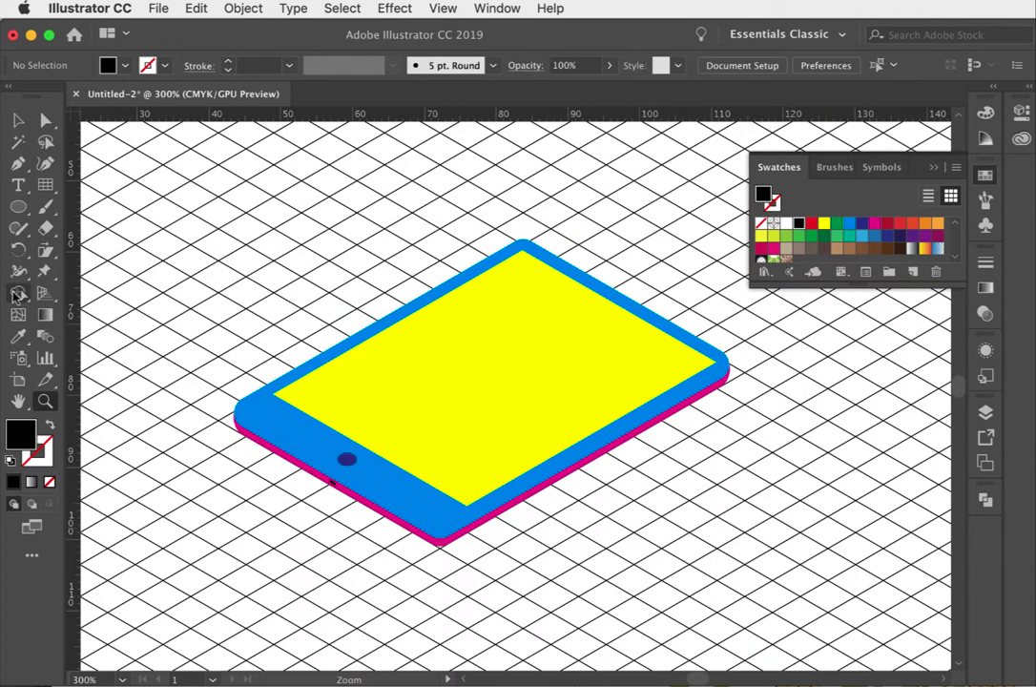
left_click(18, 120)
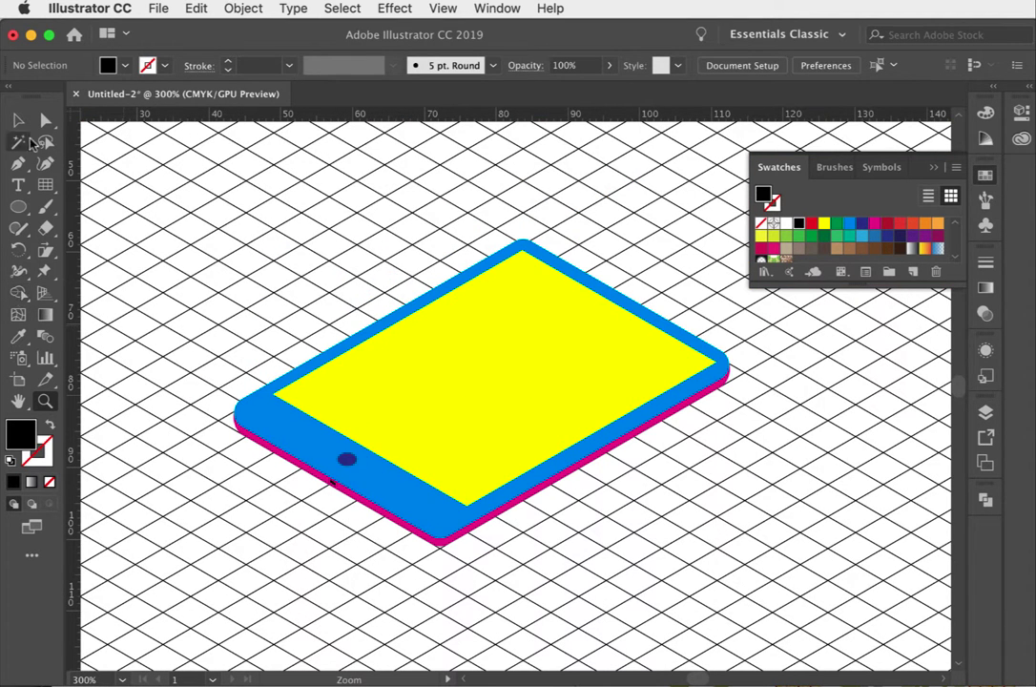
left_click(365, 512)
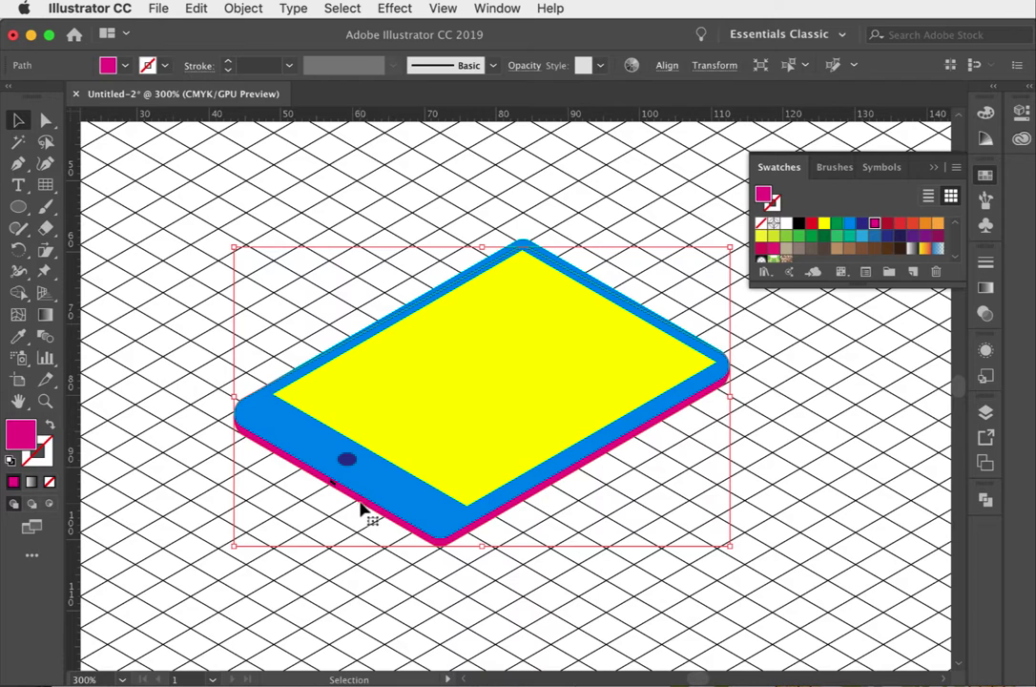
key("a")
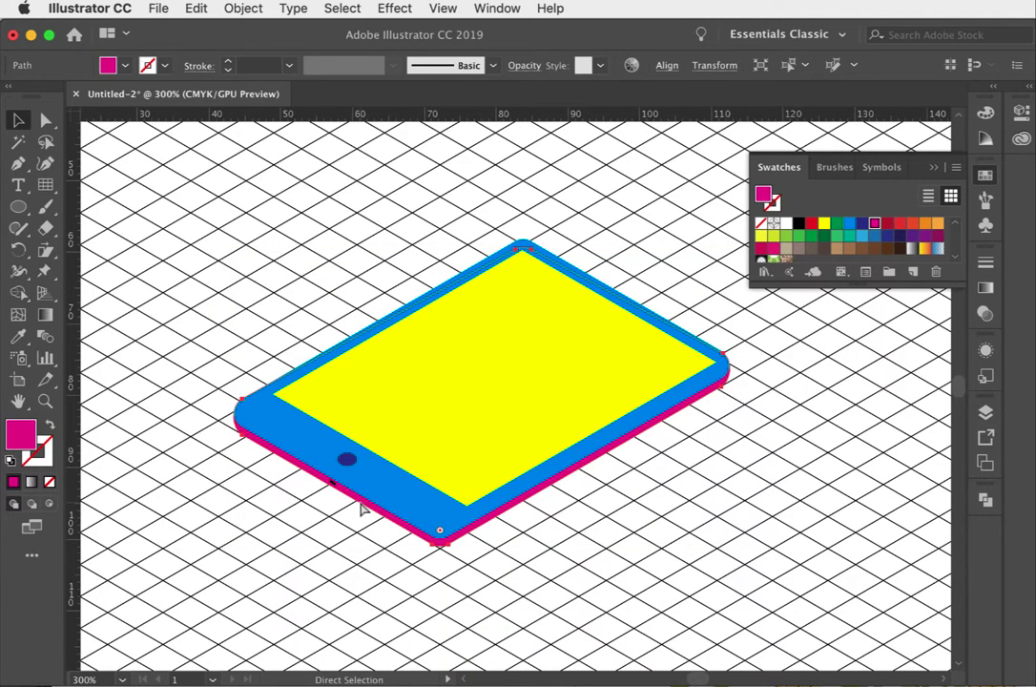
key("v")
key("Left")
key("Left")
key("Left")
key("Left")
key("Left")
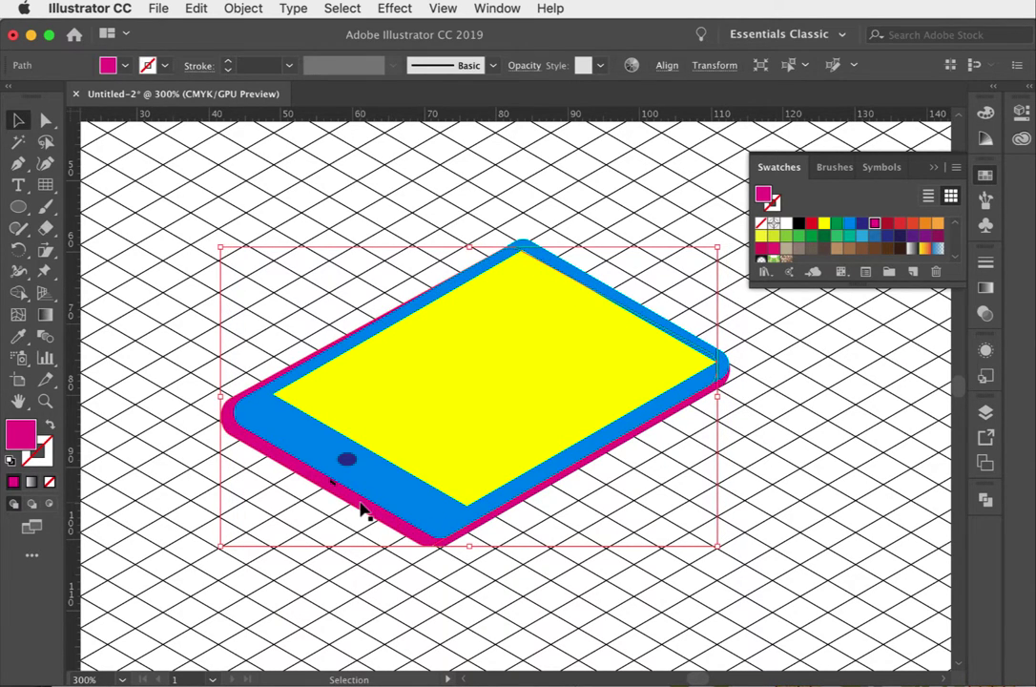
Step: Fill the offset copy with black and lower its opacity to make a light grey shadow
left_click(799, 225)
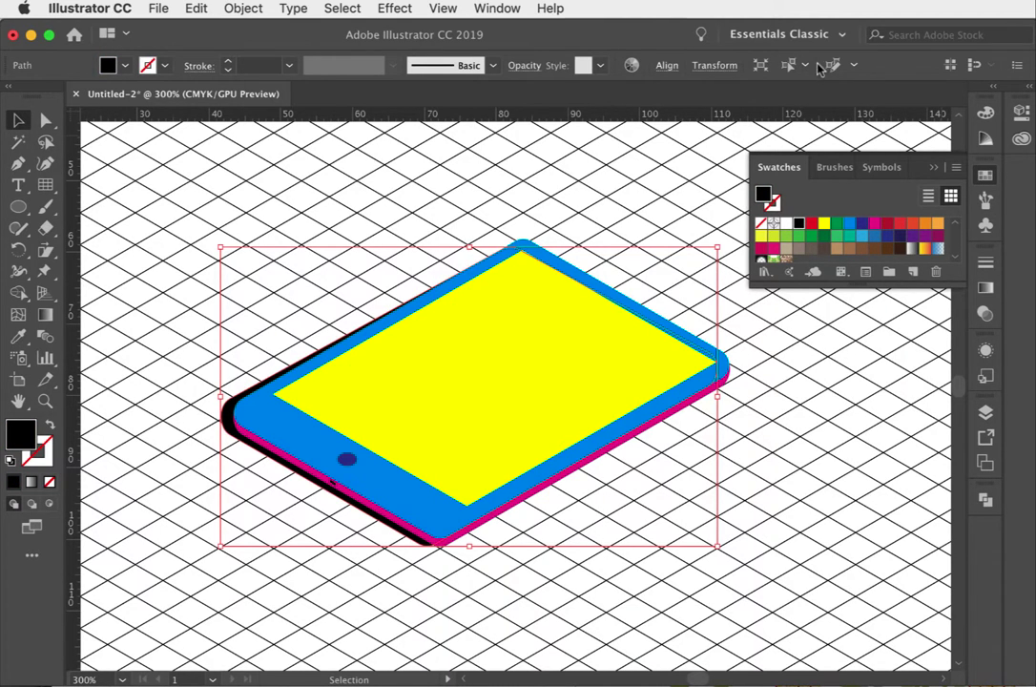
left_click(986, 313)
left_click(949, 283)
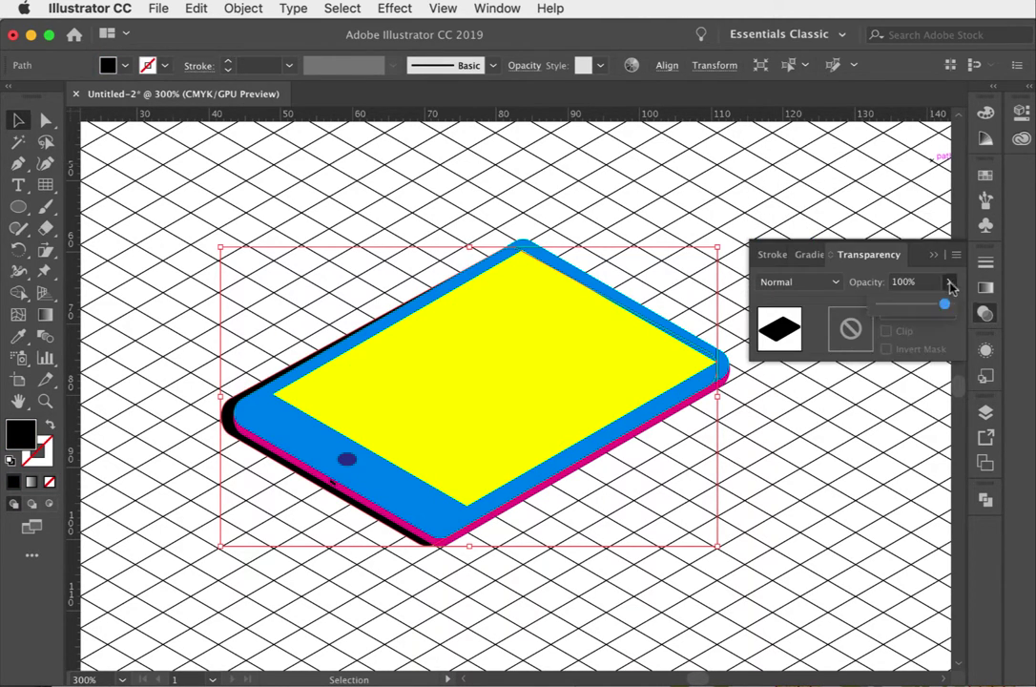
left_click(892, 307)
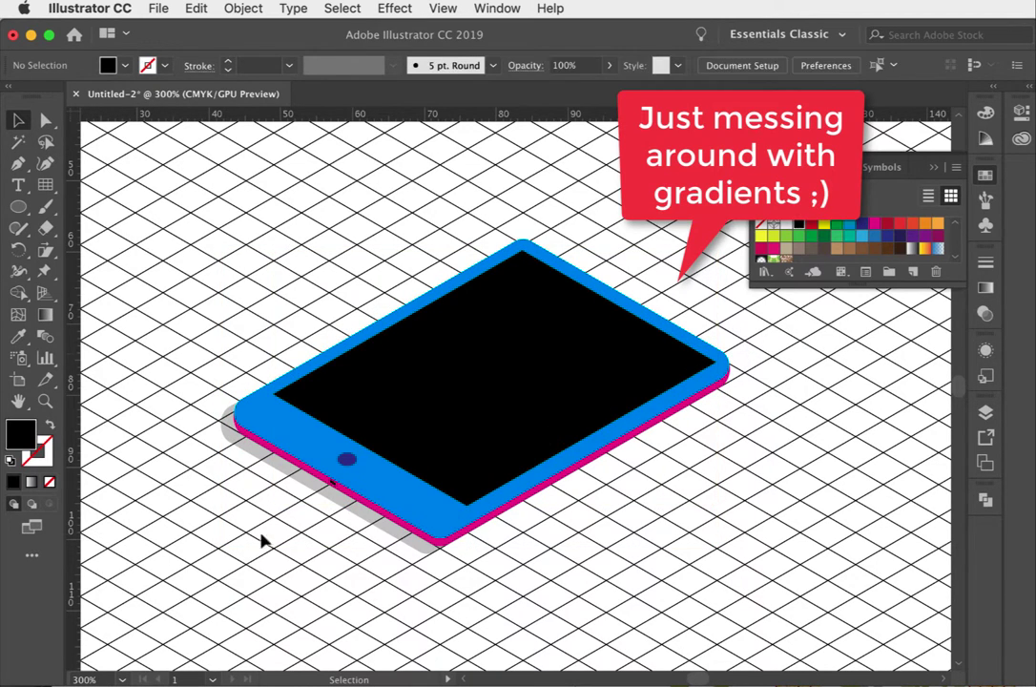
Step: Apply a white-to-black linear gradient to the tablet's blue top and set its midpoint to 78.05%
left_click(377, 484)
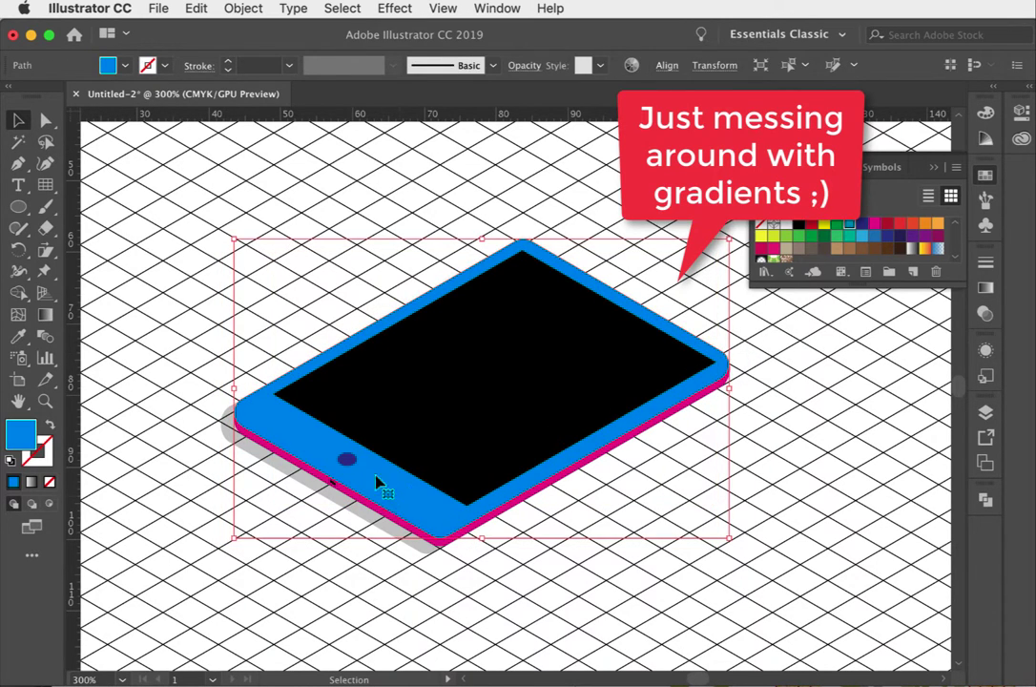
left_click(979, 284)
left_click(766, 286)
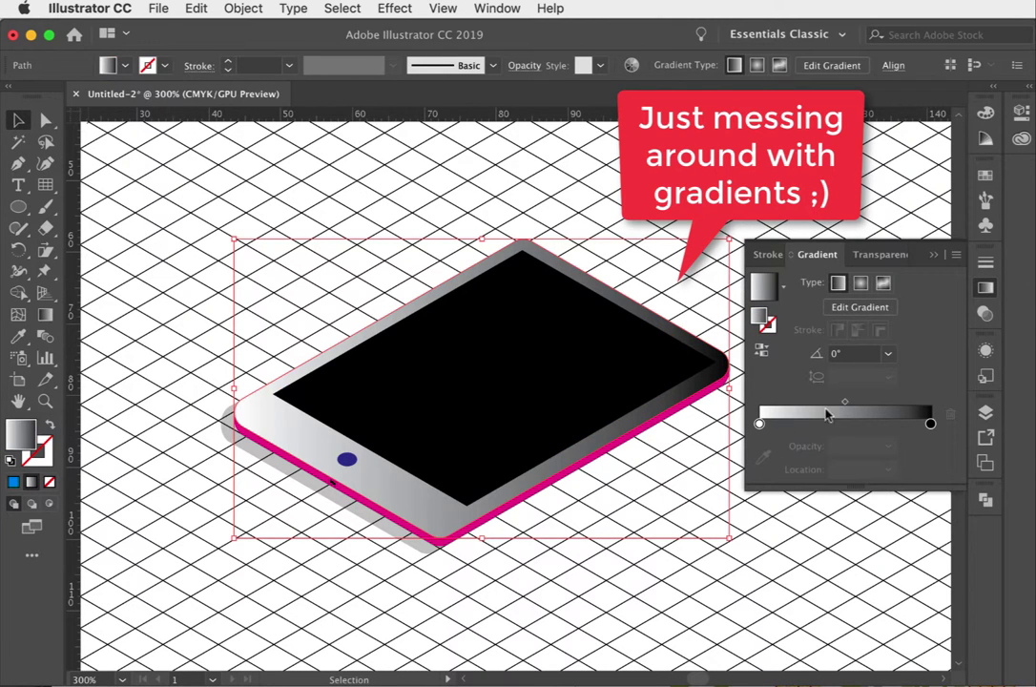
left_click_drag(844, 402, 893, 407)
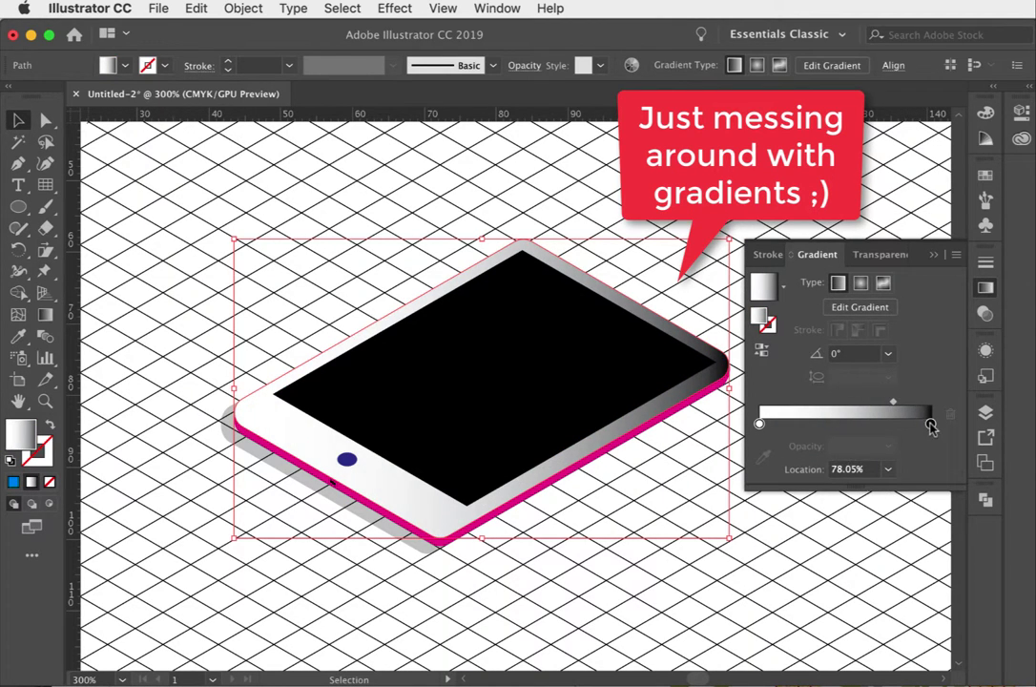
Step: Change the black end stop of the tablet top's gradient to dark grey and deselect the shape
double_click(929, 424)
left_click(772, 521)
left_click(772, 523)
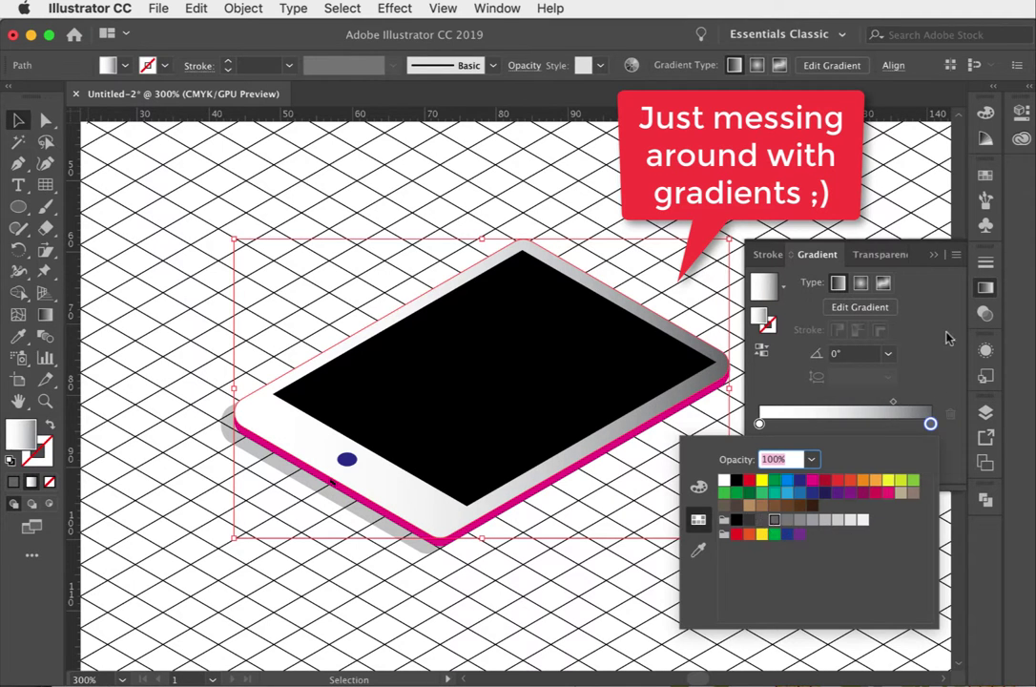
left_click(939, 343)
scroll(674, 527, "up", 1)
scroll(674, 528, "right", 1)
left_click(674, 527)
Step: Apply the linear gradient to the magenta side shape, with a dark grey start stop and a black end stop
left_click(444, 549)
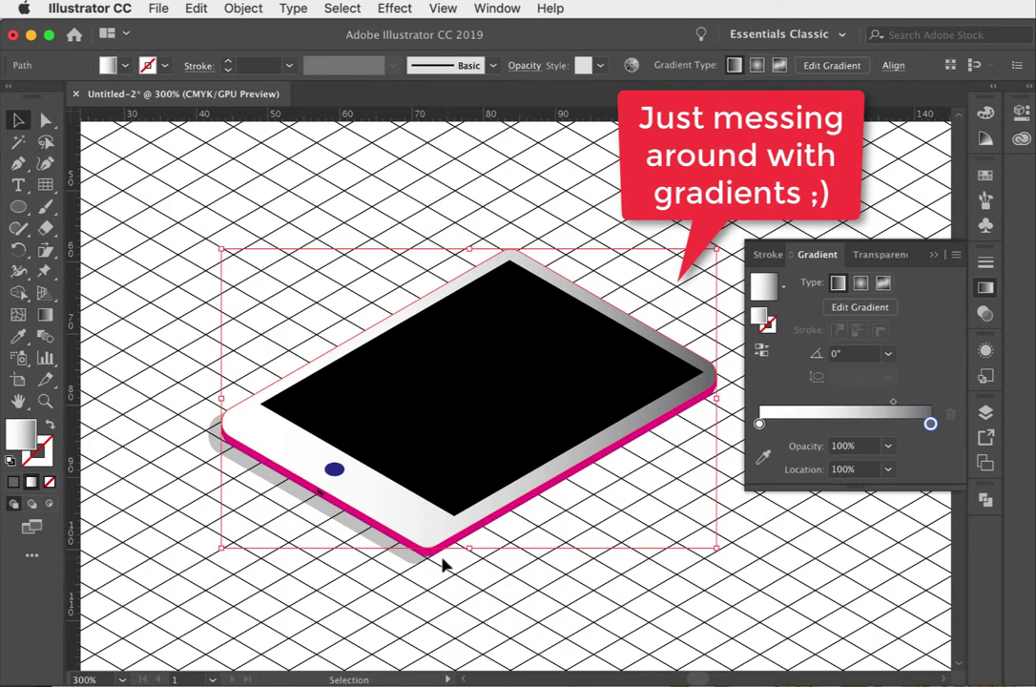
left_click(770, 288)
left_click(759, 424)
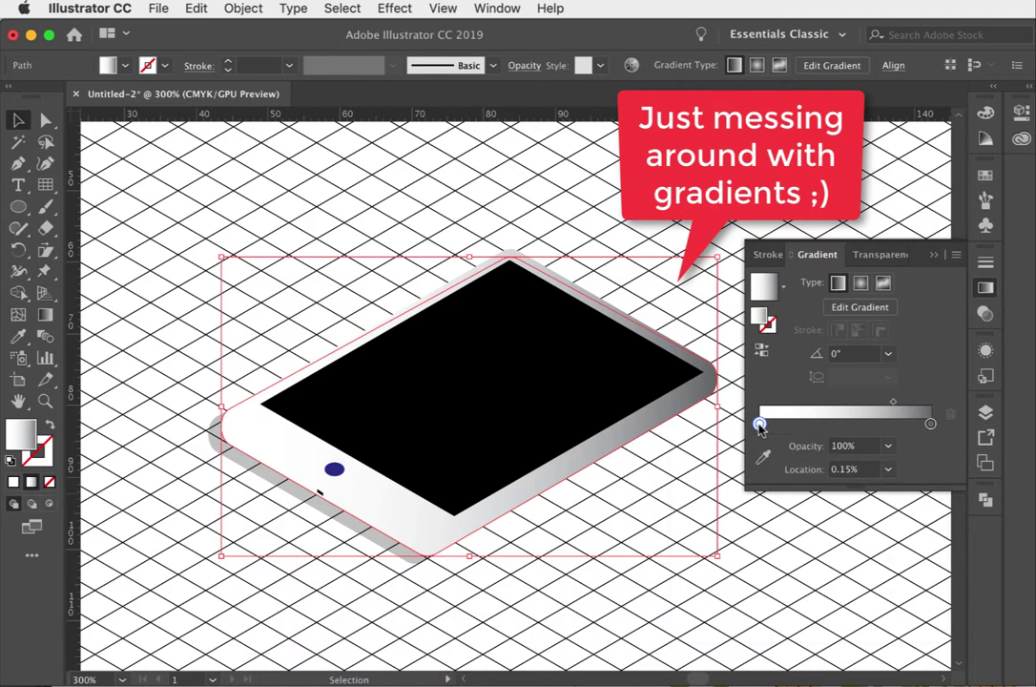
double_click(760, 424)
left_click(773, 520)
left_click(930, 423)
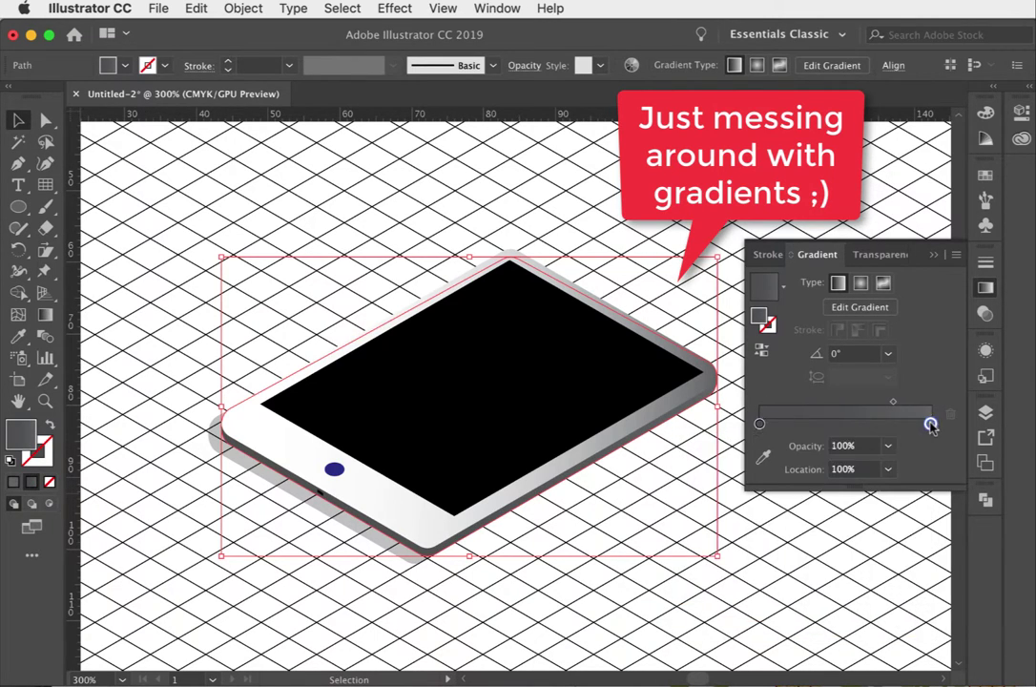
double_click(929, 424)
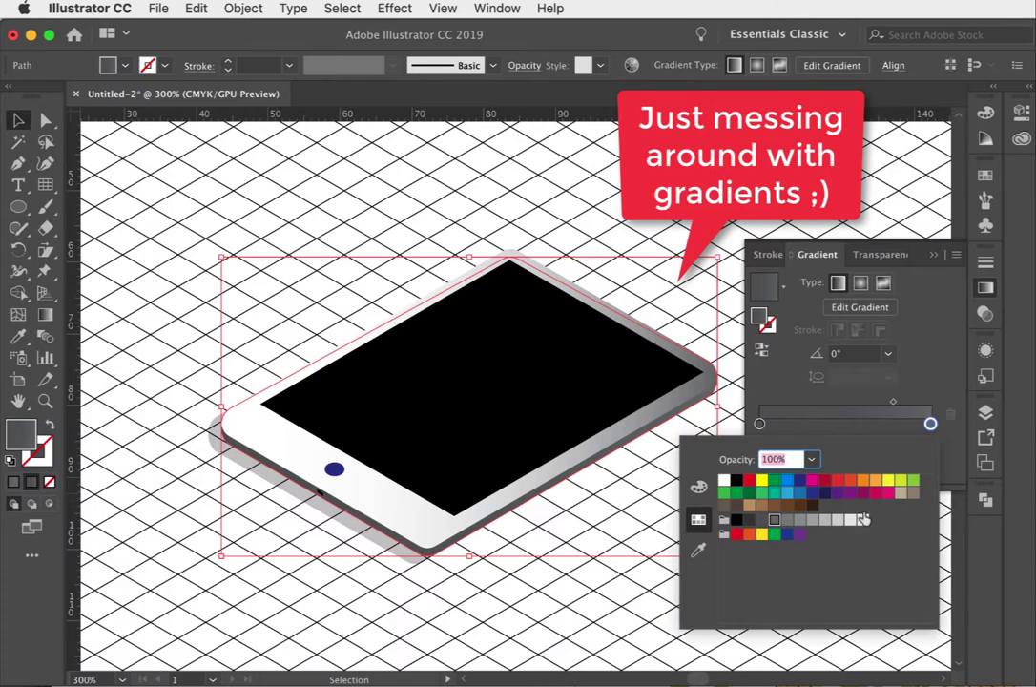
left_click(738, 480)
left_click(939, 364)
Step: Fill the dark blue home button with a dark grey swatch and deselect it
left_click(334, 469)
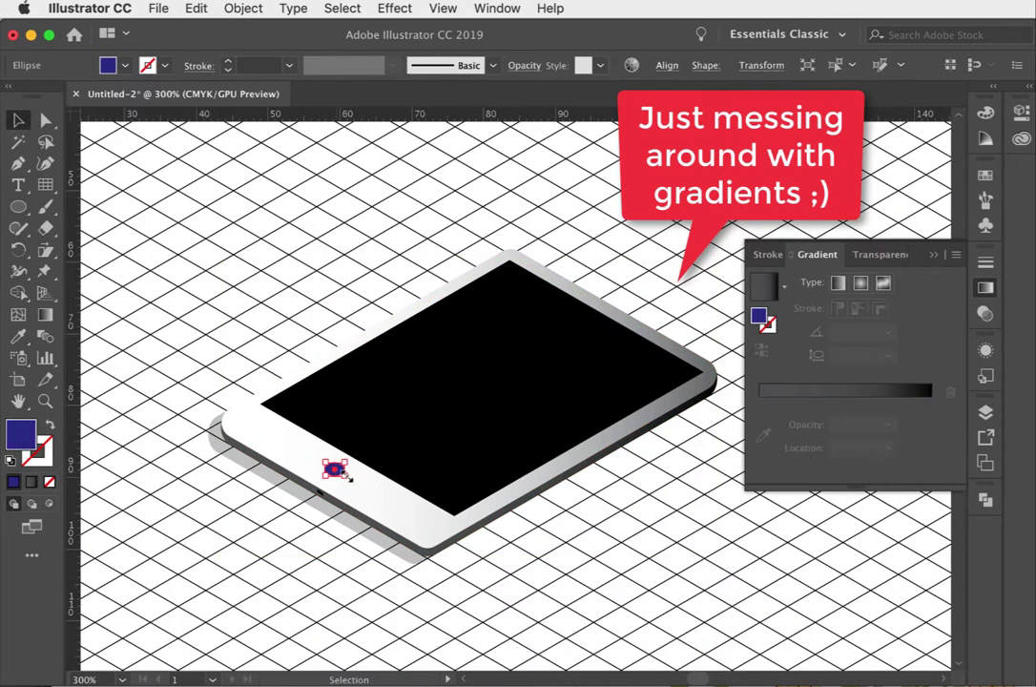
left_click(985, 175)
left_click(798, 236)
left_click(621, 462)
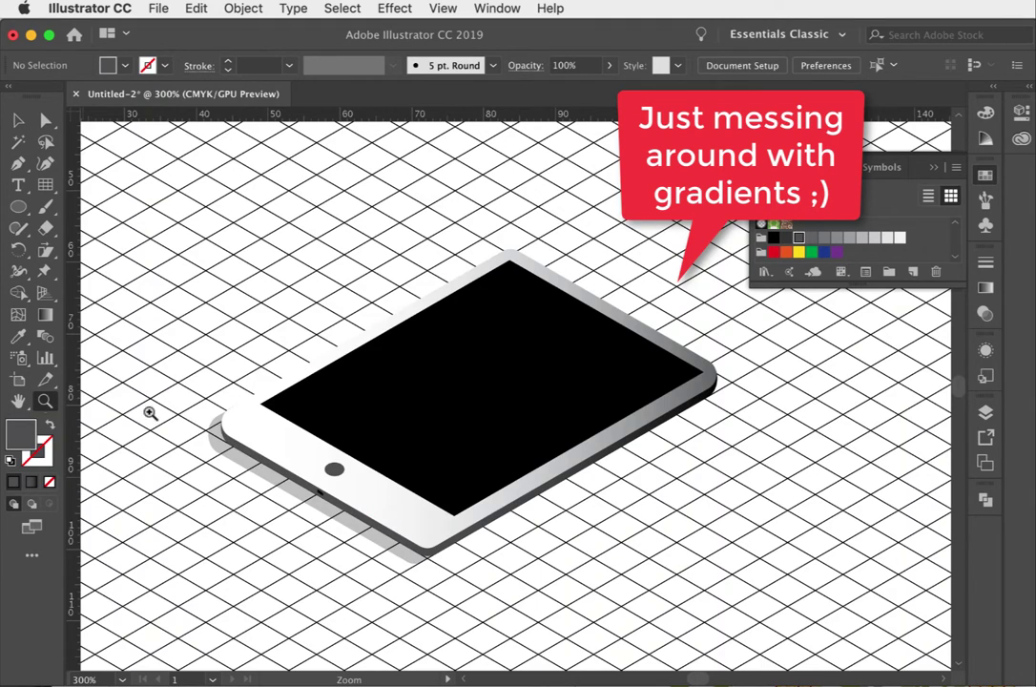
Step: Apply the dark gradient to the shadow shape and set its start stop's opacity to 0%
left_click(438, 421, "alt+super")
left_click(496, 429, "alt+super")
left_click(489, 448)
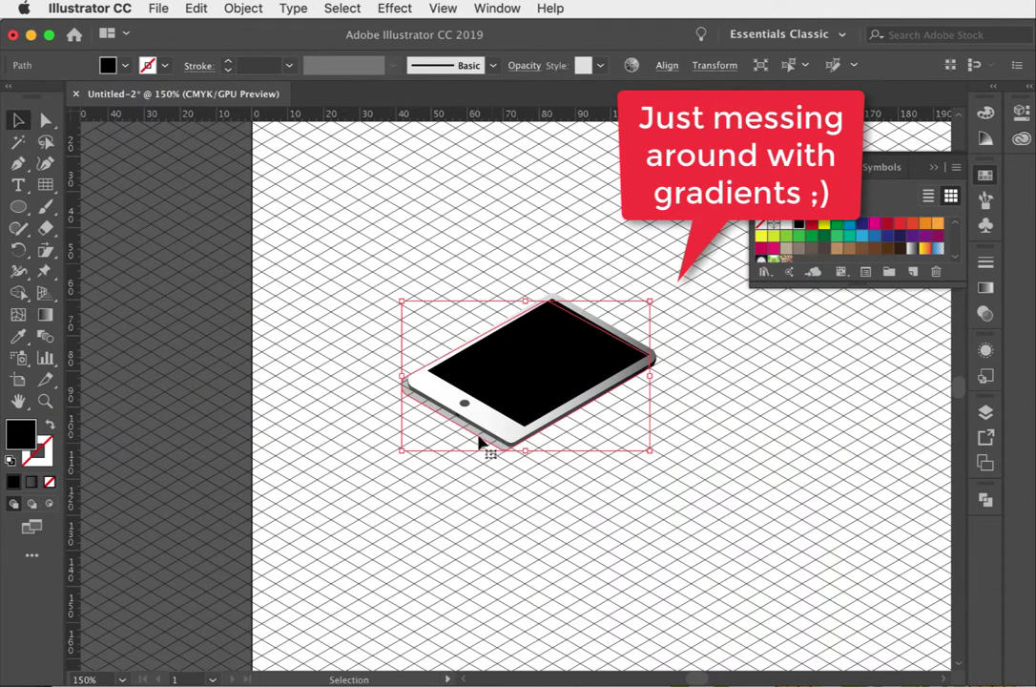
key("super+F9")
left_click(763, 289)
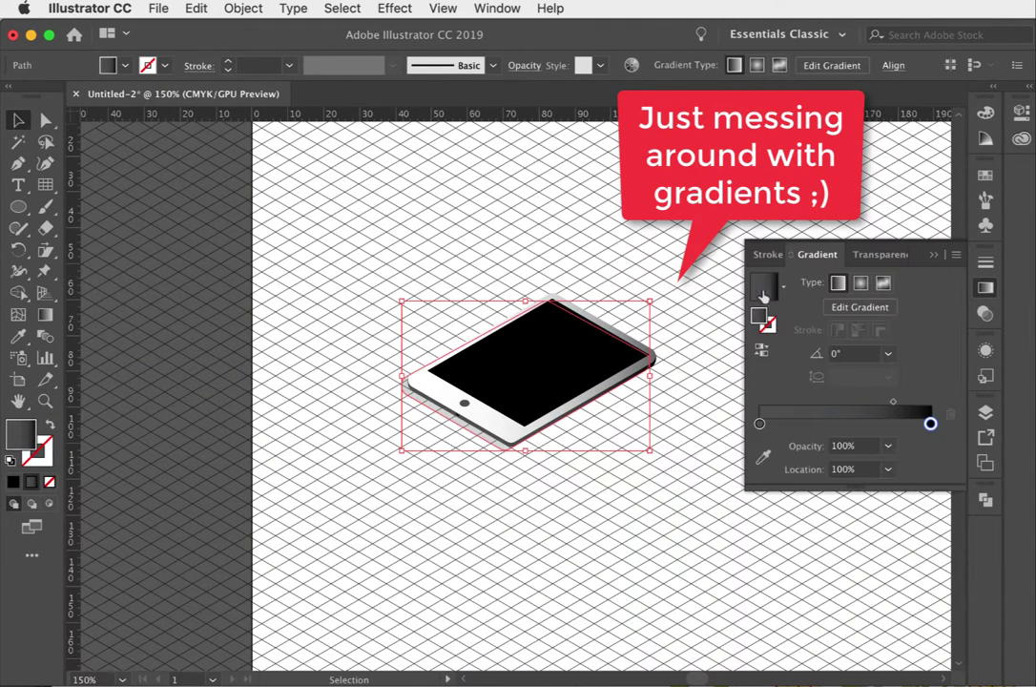
left_click(759, 424)
double_click(759, 424)
left_click(811, 459)
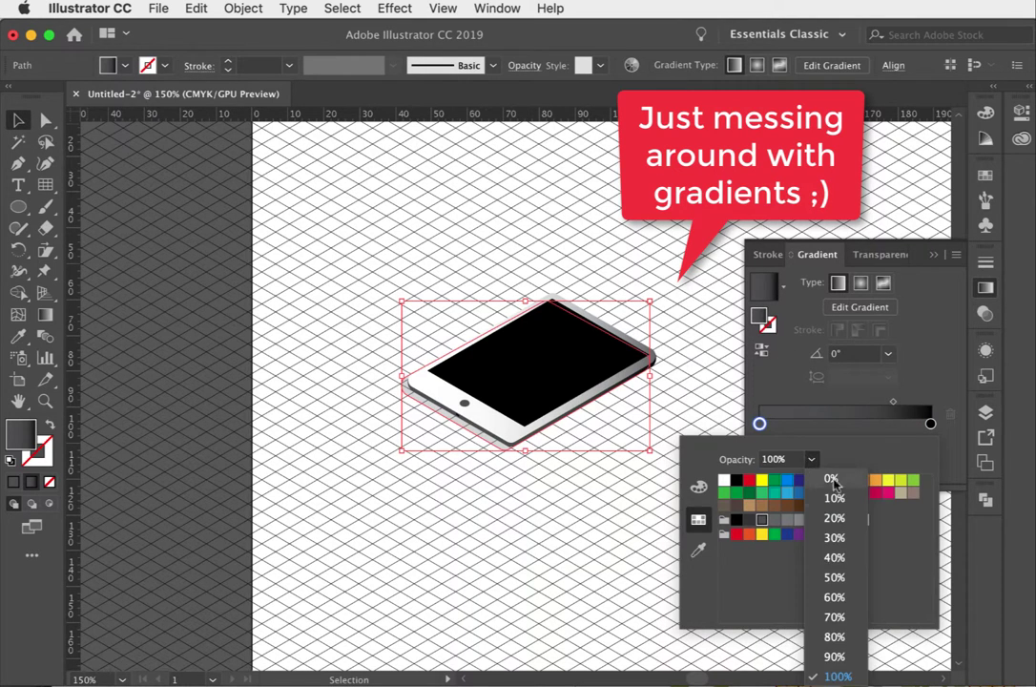
left_click(822, 468)
Step: Make the shadow's gradient radial with its midpoint at 53.2%, and move the shadow clear of the tablet toward the lower left
left_click(860, 283)
left_click(860, 283)
left_click_drag(890, 405, 852, 407)
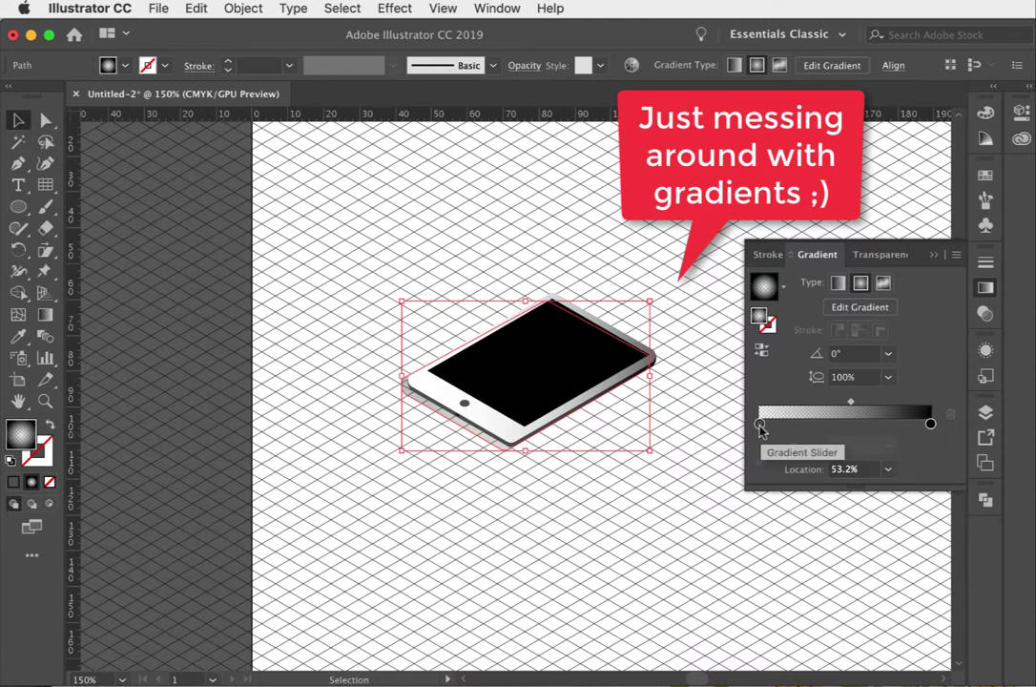
left_click(653, 485)
left_click(490, 451)
left_click_drag(409, 394, 343, 539)
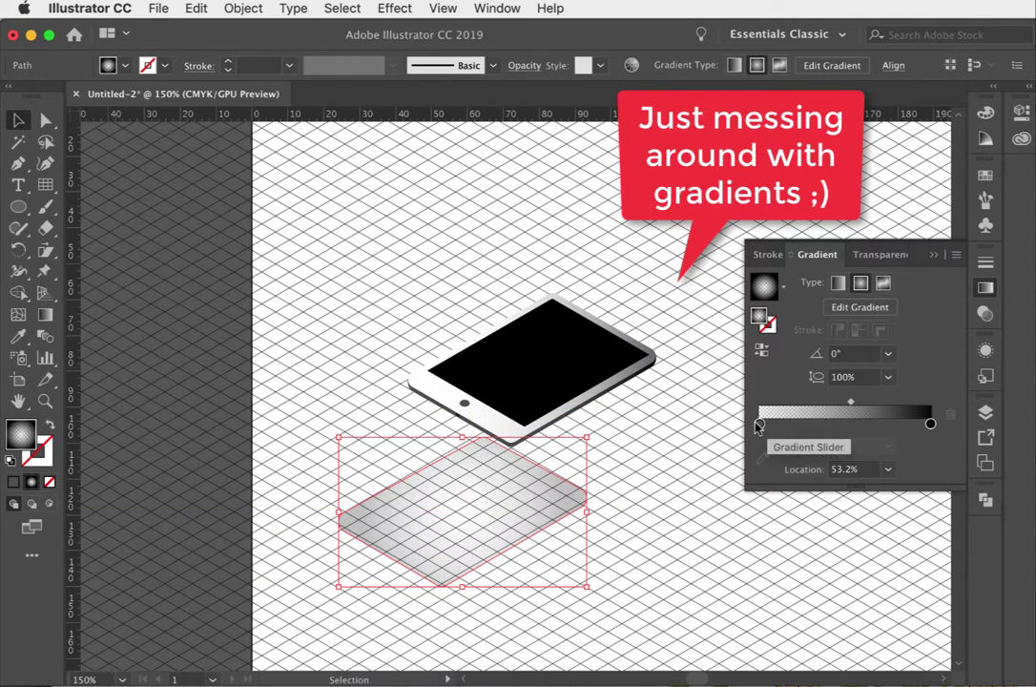
Step: Rework the shadow's radial gradient to run from black to transparent outward, with an added middle black stop and the outer midpoint at 69.08%
left_click(930, 424)
mouse_move(930, 424)
left_mouse_down()
mouse_move(759, 423)
mouse_move(845, 424)
mouse_move(905, 403)
left_mouse_up()
left_click(930, 424)
left_click(792, 423)
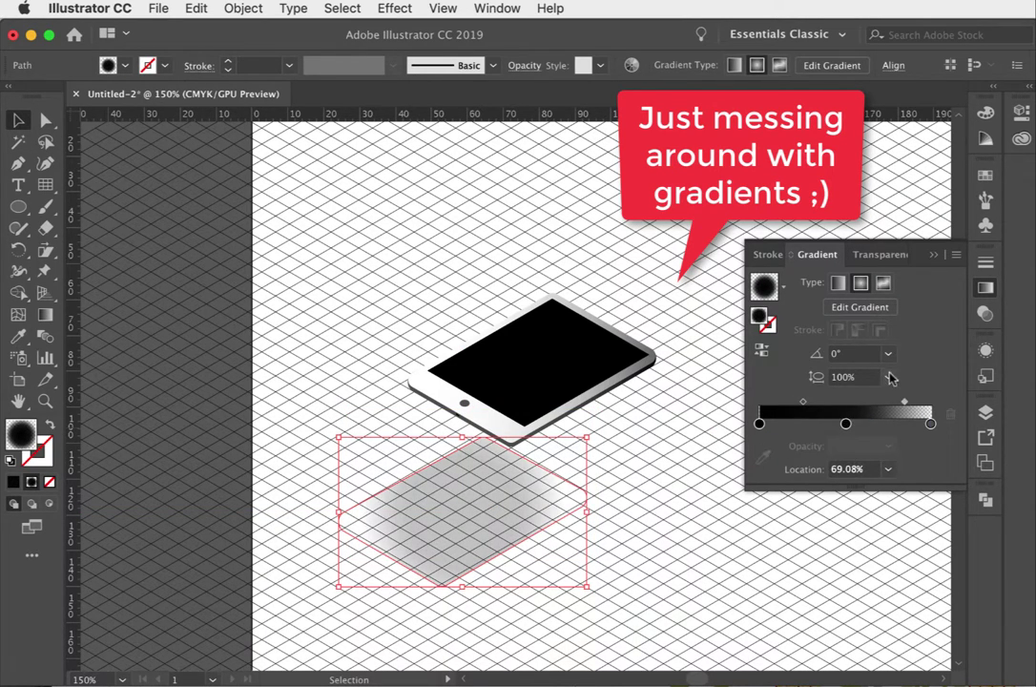
Step: Move the shadow back beneath the tablet and remove its gradient's middle stop, leaving the midpoint at 87%
left_click_drag(468, 550, 531, 416)
left_click_drag(845, 423, 924, 410)
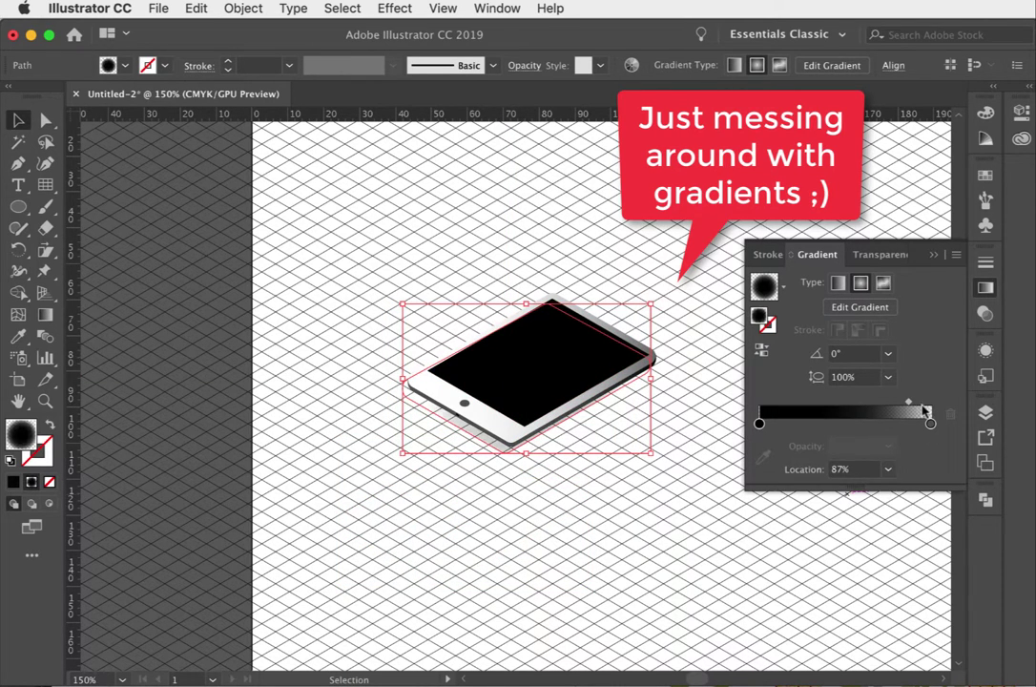
Step: Set the opacity of the outer stop in the shadow's radial gradient to 20%
double_click(930, 424)
left_click(813, 459)
left_click(836, 518)
left_click(922, 352)
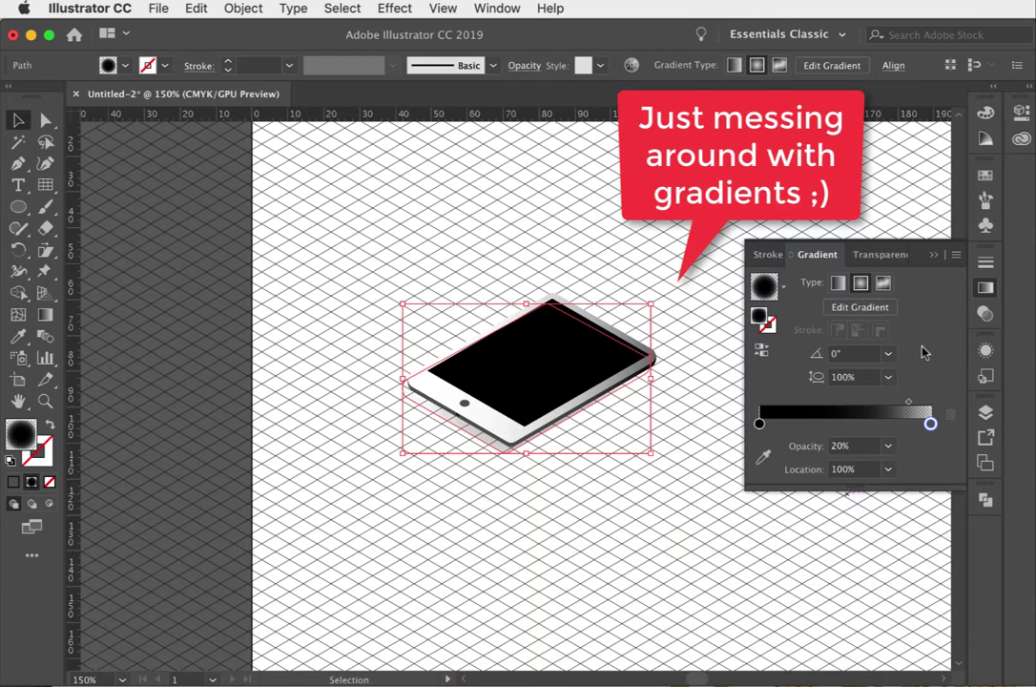
Step: Hide the isometric grid layer, Layer 1, and deselect the shadow
left_click(988, 415)
left_click(763, 458)
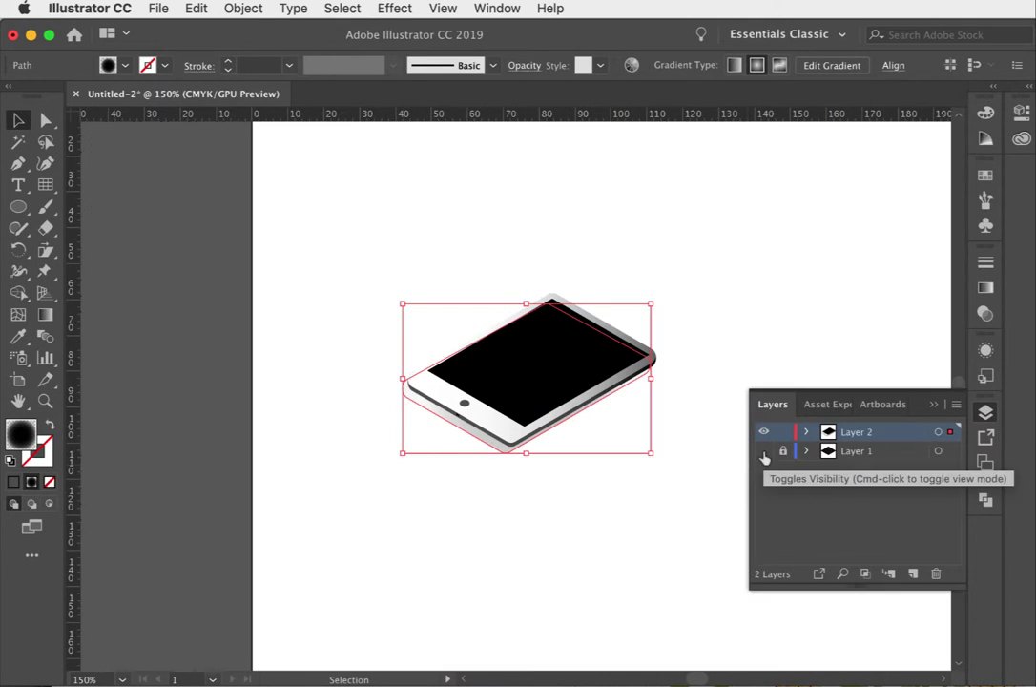
left_click(738, 284)
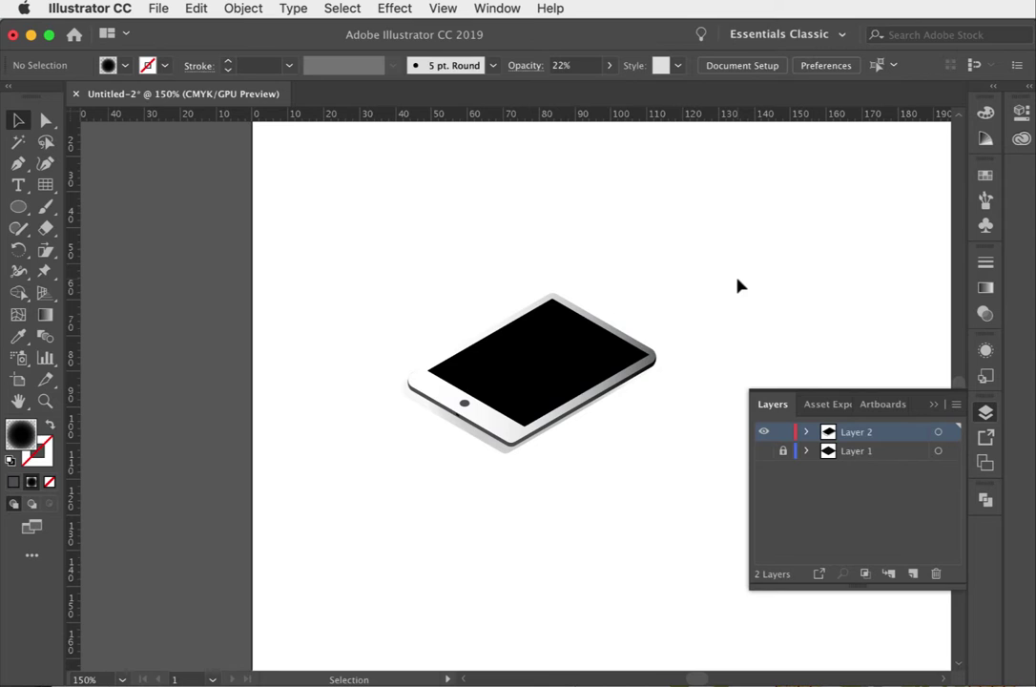
Step: Replace the shadow shape's gradient with a solid light gray swatch fill
left_click(475, 442)
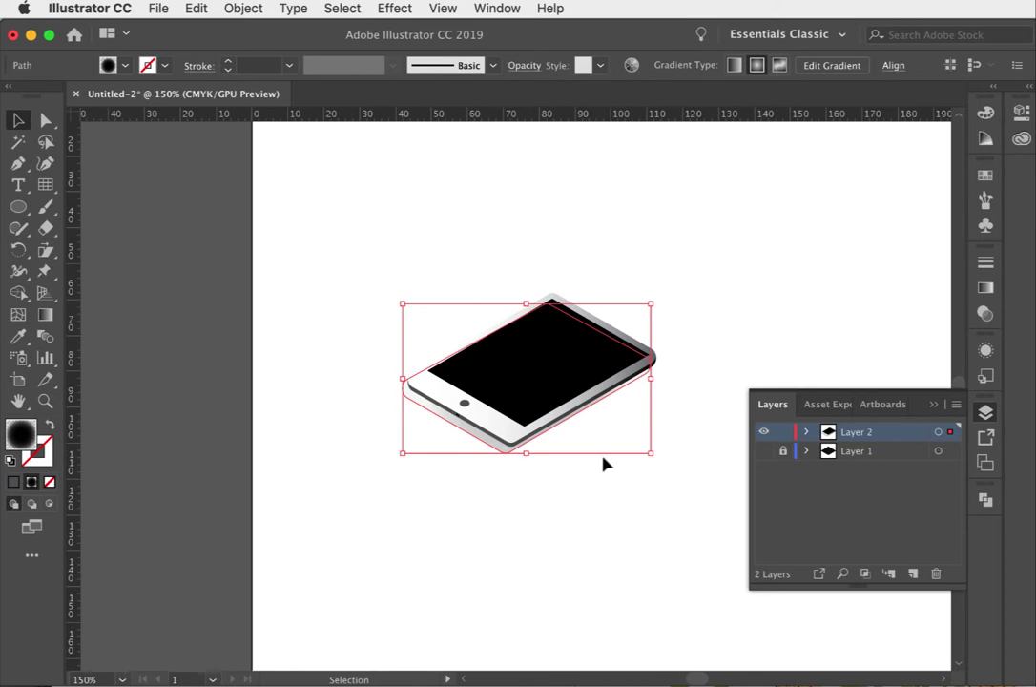
left_click(985, 172)
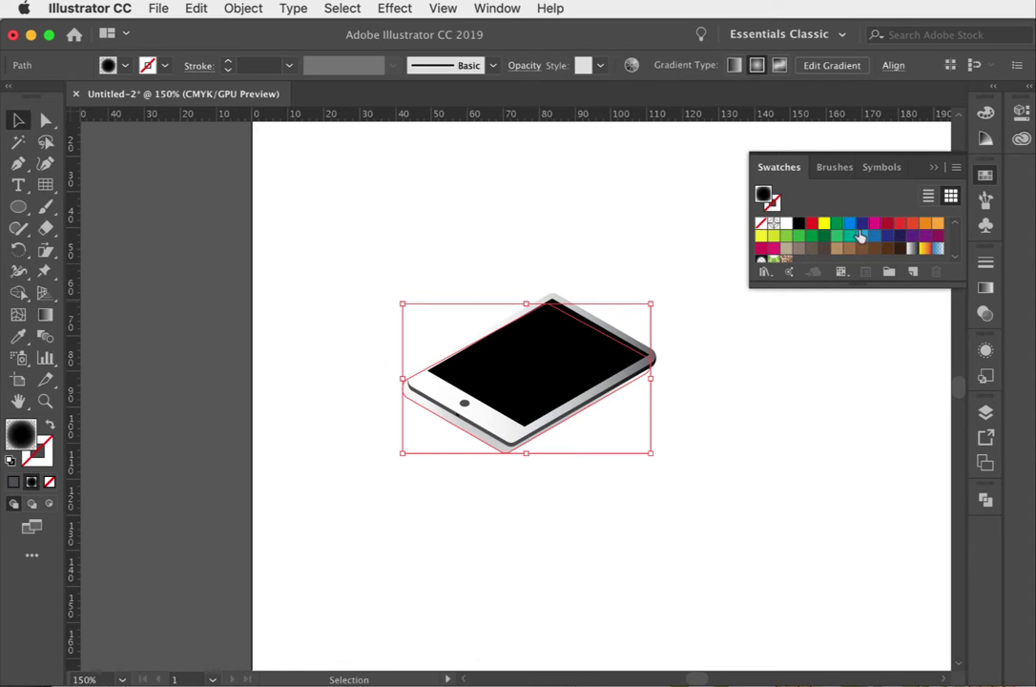
scroll(859, 236, "down", 3)
left_click(895, 238)
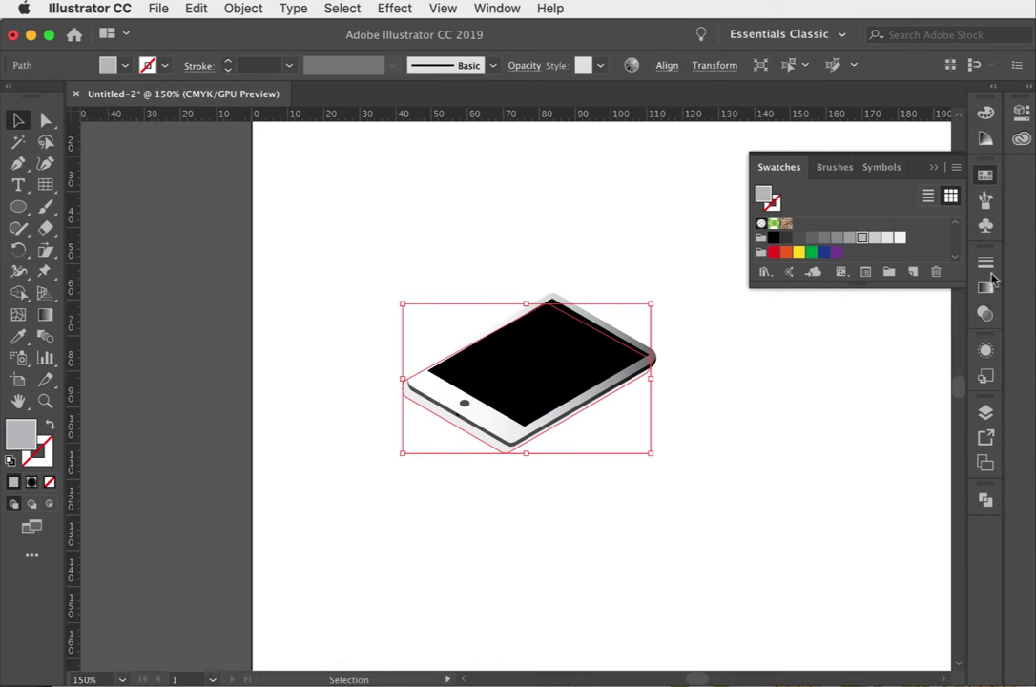
left_click(985, 314)
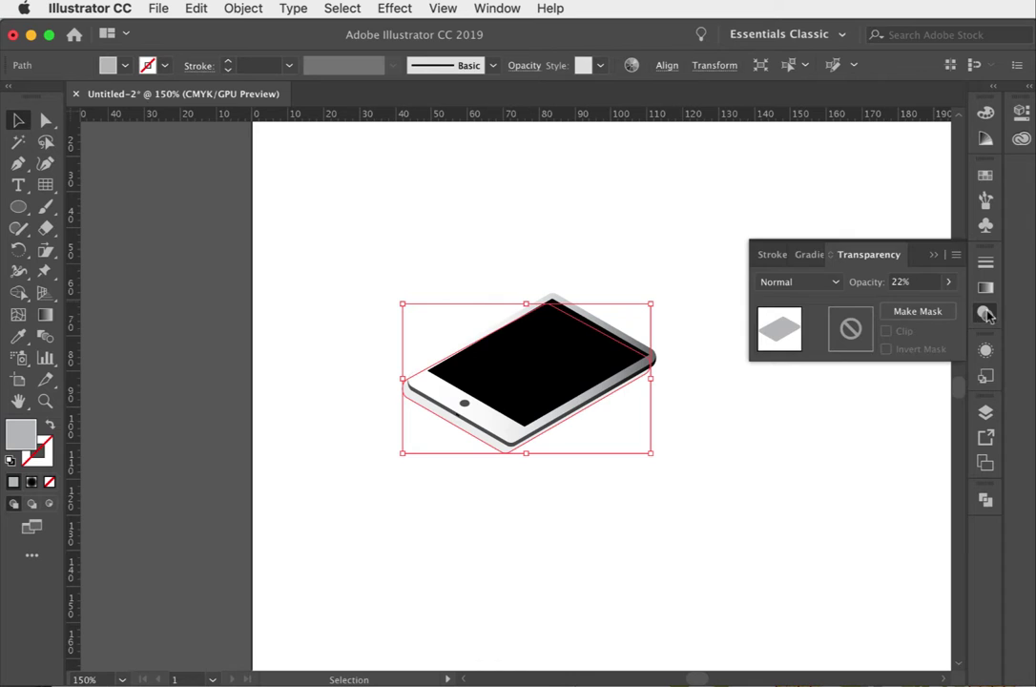
Step: Nudge the gray shadow upward until it sits almost entirely beneath the tablet, and deselect it
left_click(568, 238)
left_click(497, 450)
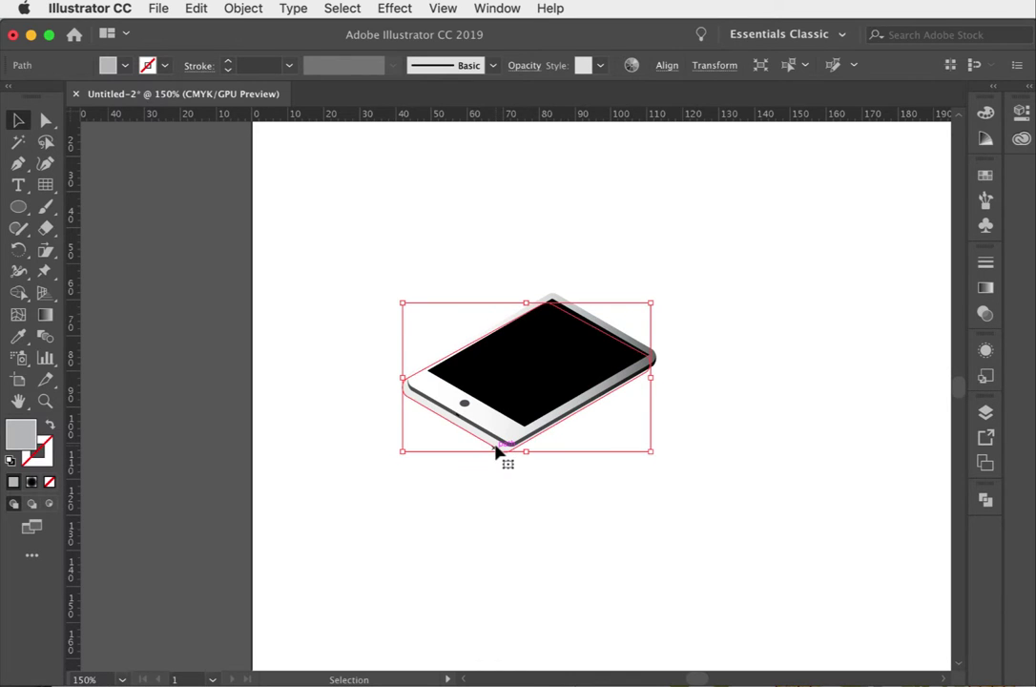
key("Up")
key("Up")
key("Up")
key("Up")
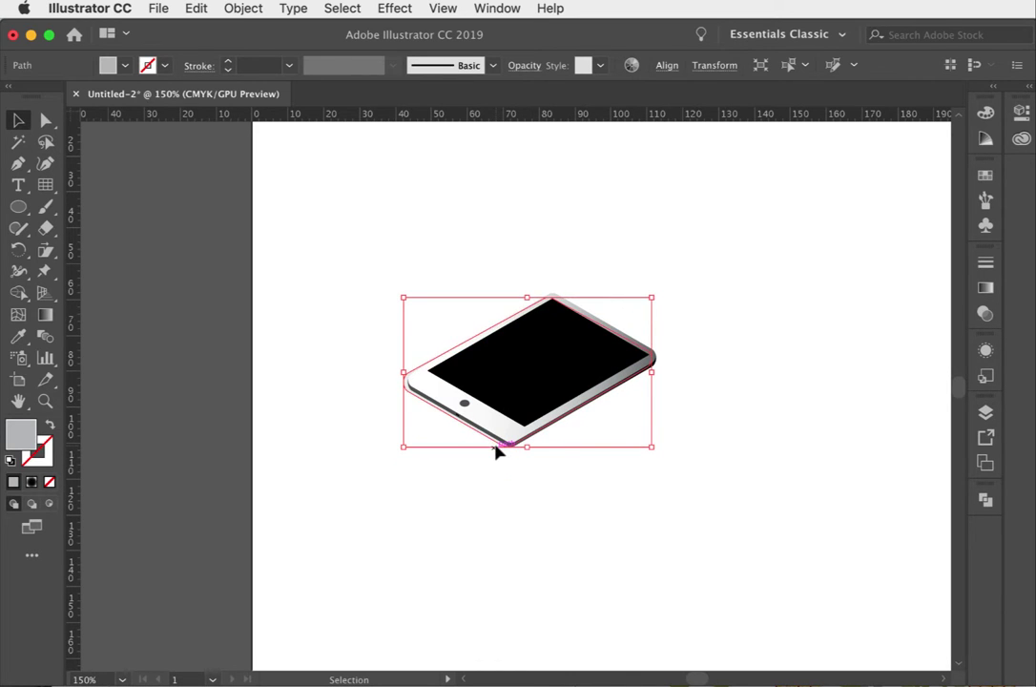
left_click(536, 594)
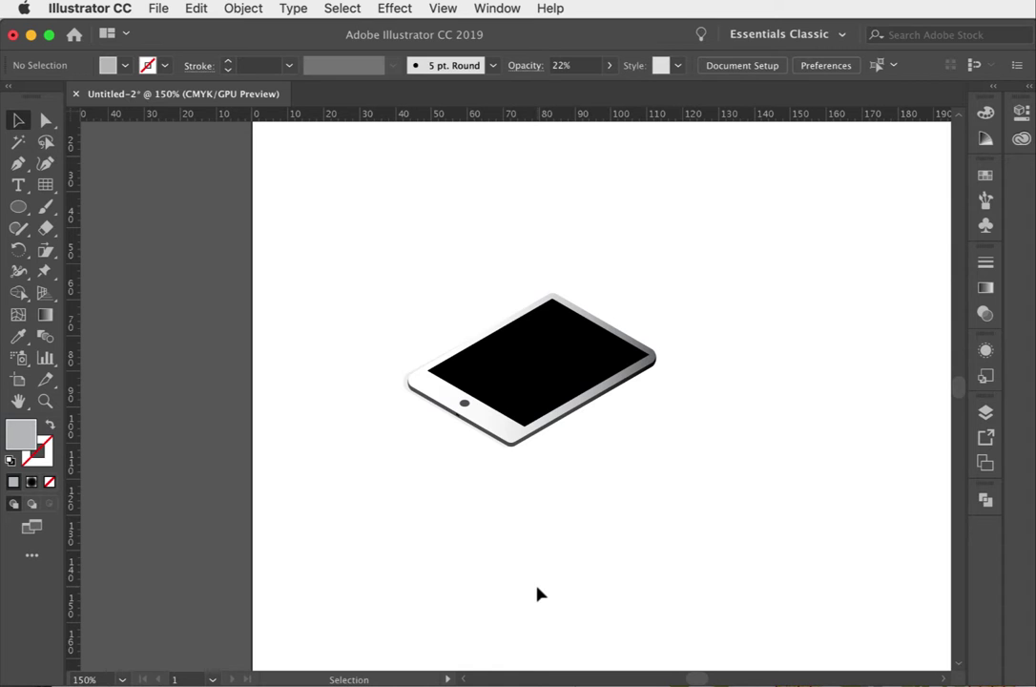
Step: Show the isometric grid layer again, lock the tablet's Layer 2, and add a new layer on top for the next object
scroll(774, 375, "up", 1)
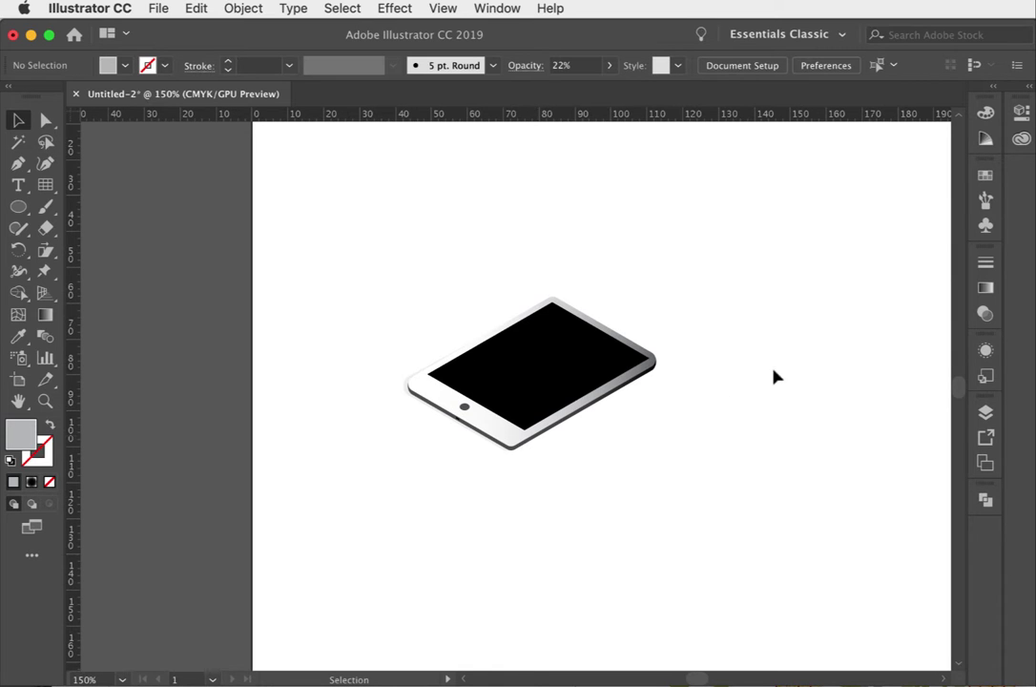
left_click(984, 413)
left_click(764, 450)
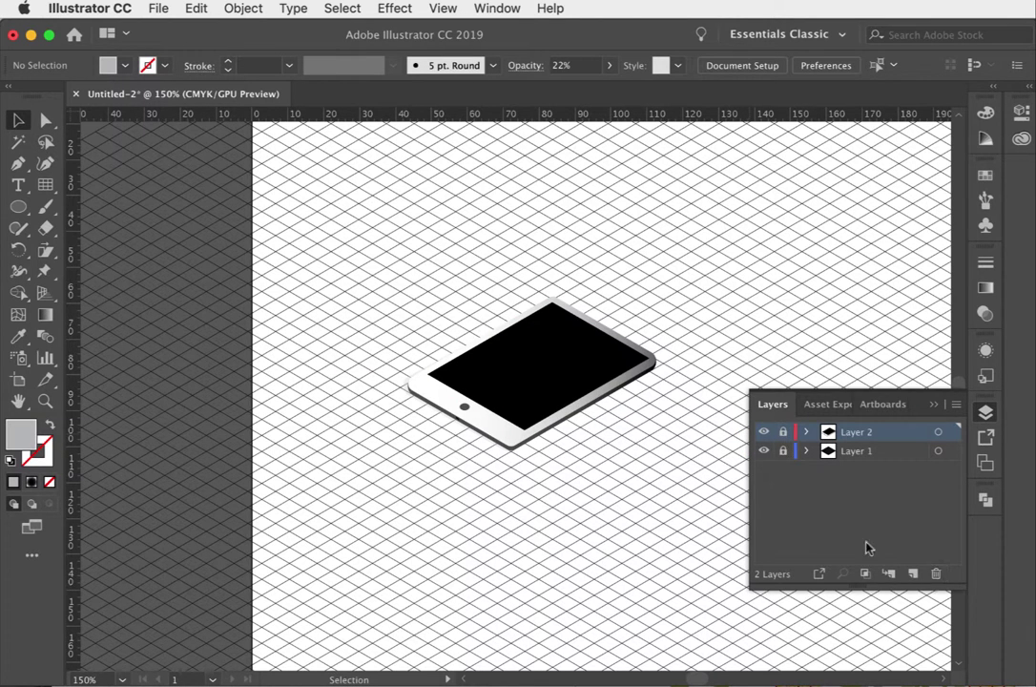
left_click(912, 574)
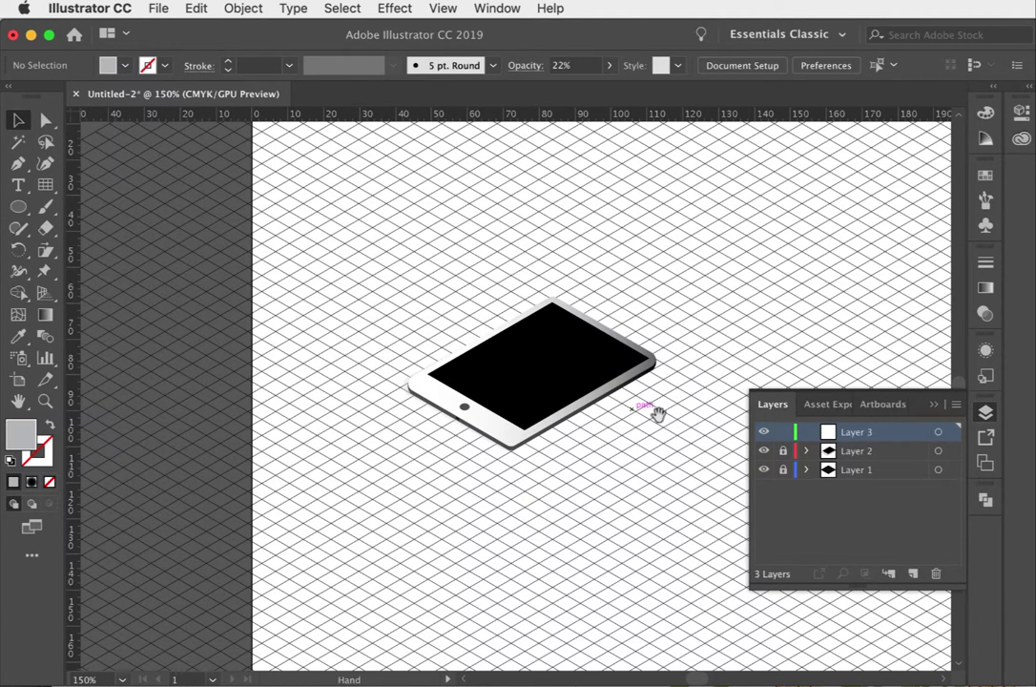
left_click_drag(657, 412, 239, 410)
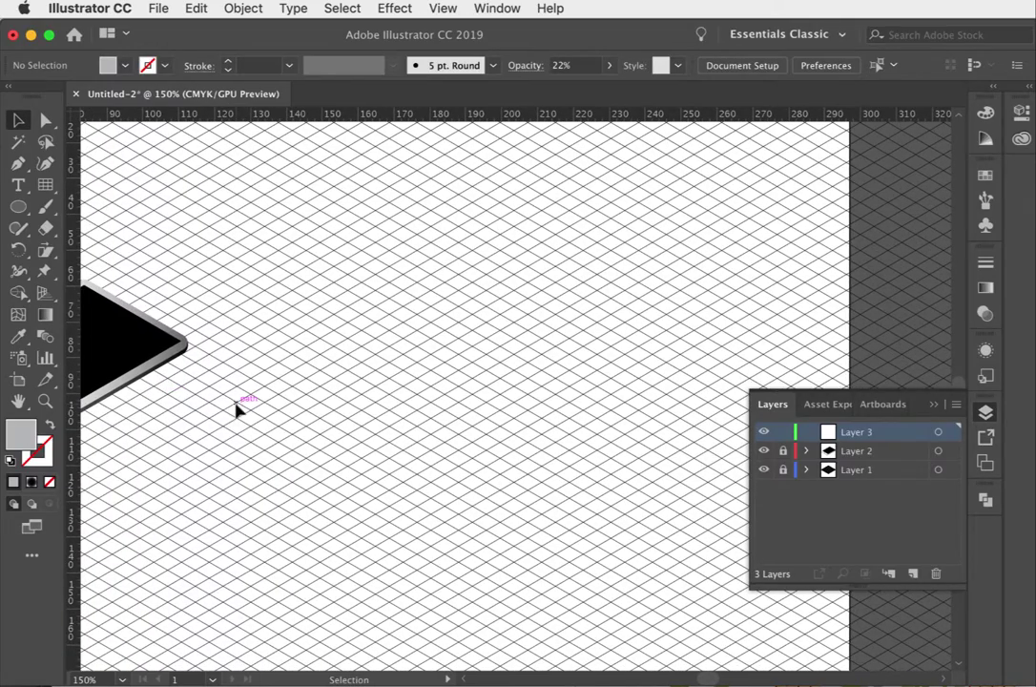
left_click(987, 414)
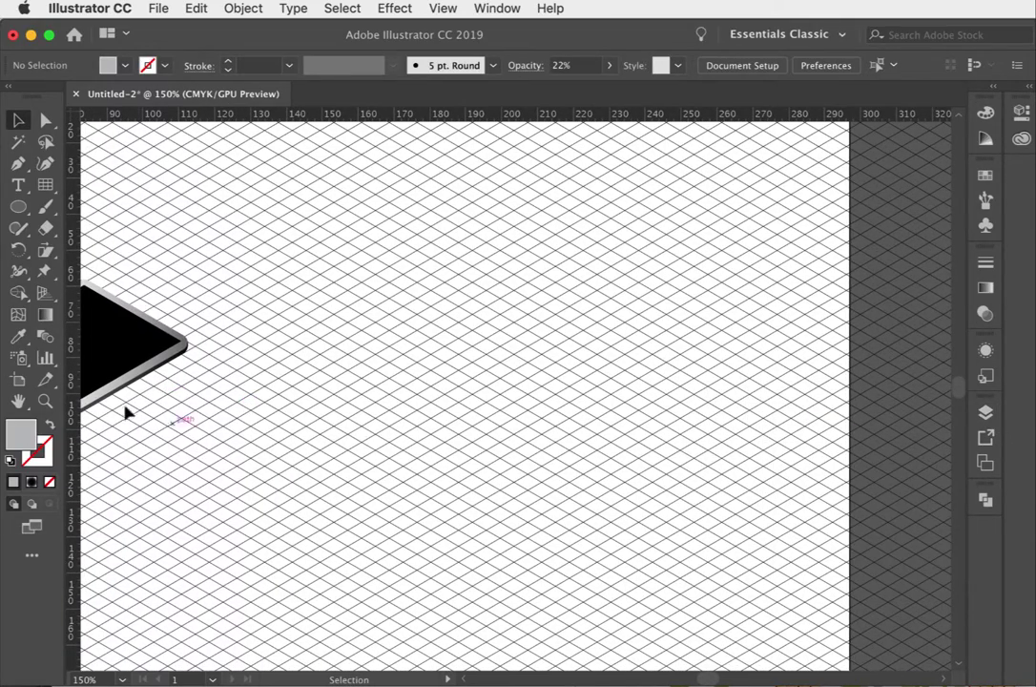
Step: Draw a purple parallelogram with the Pen tool on the grid beside the tablet as a box's long side, about 49 mm long and 9 mm high
left_click(45, 401)
left_click(367, 381)
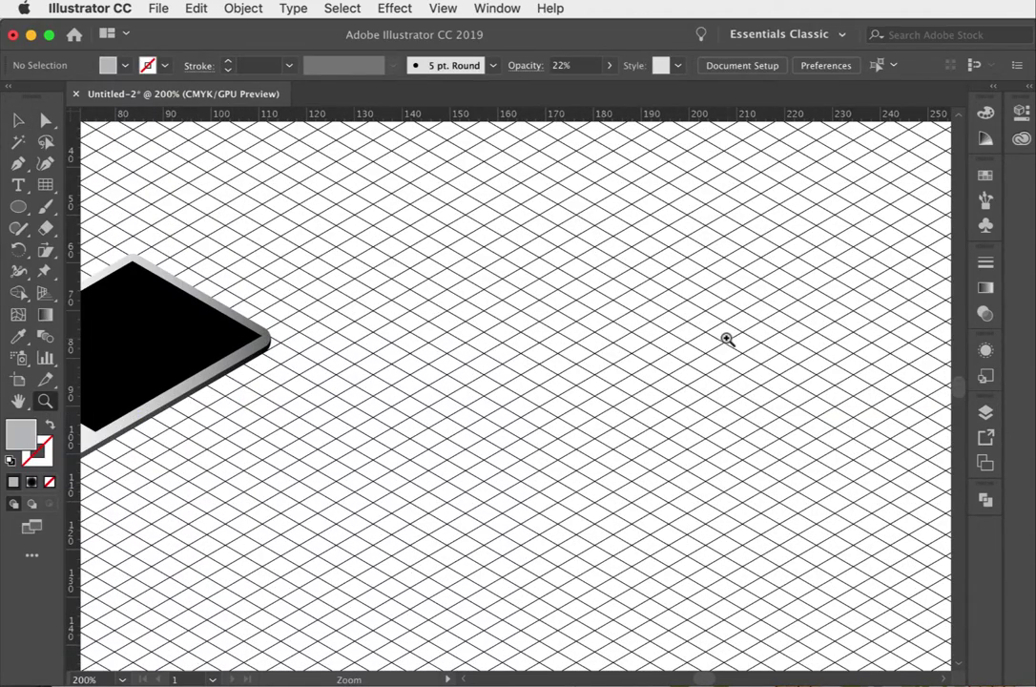
left_click(19, 163)
scroll(398, 411, "right", 1)
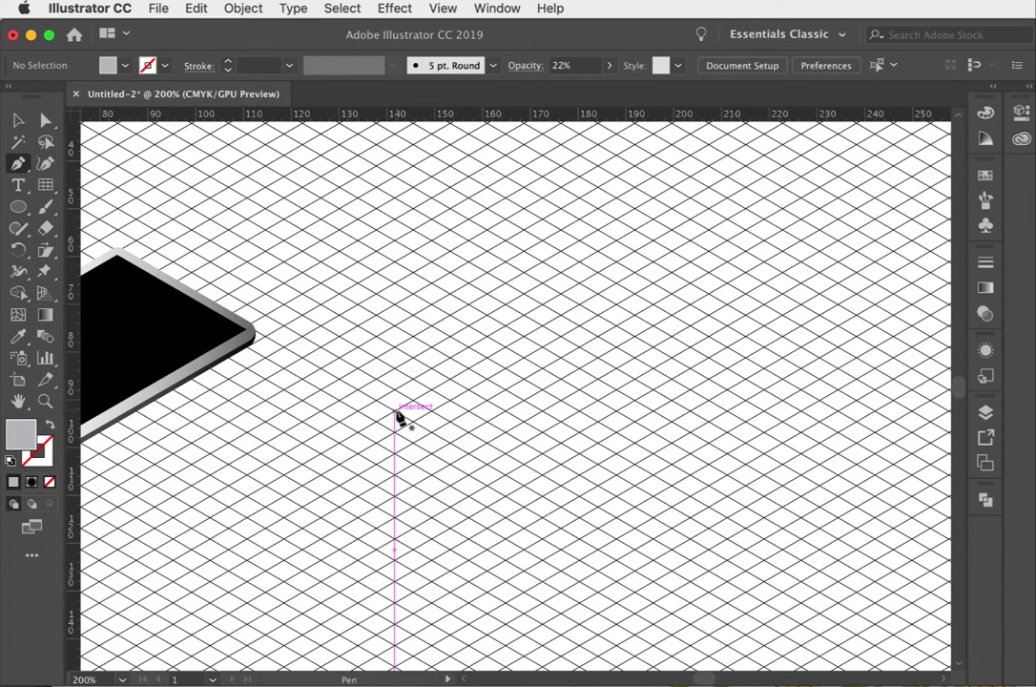
left_click(985, 174)
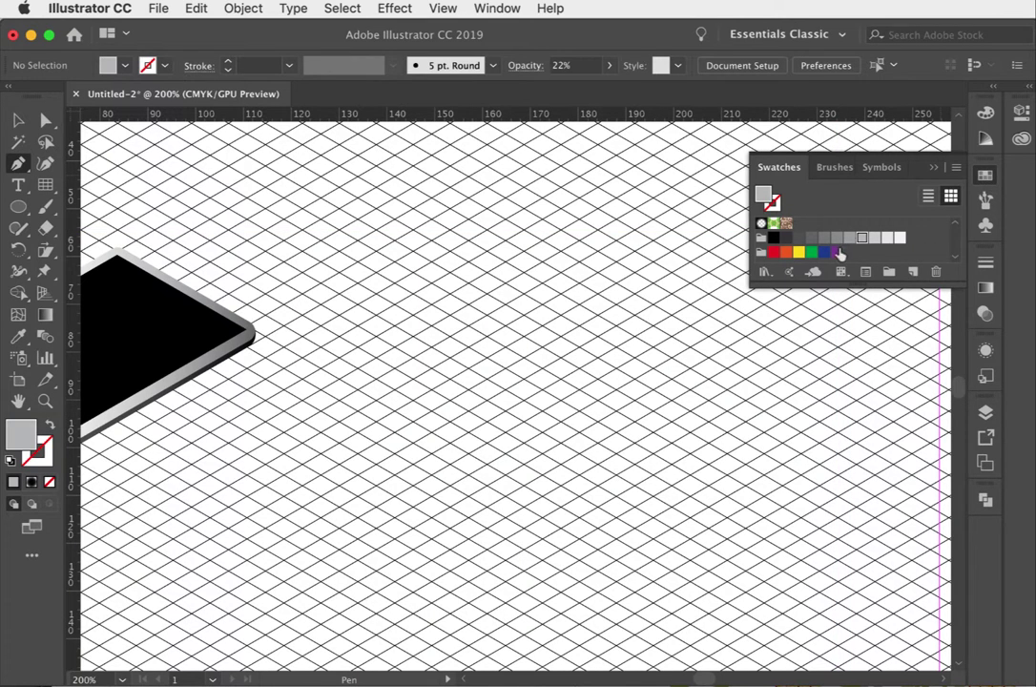
left_click(837, 252)
left_click(985, 174)
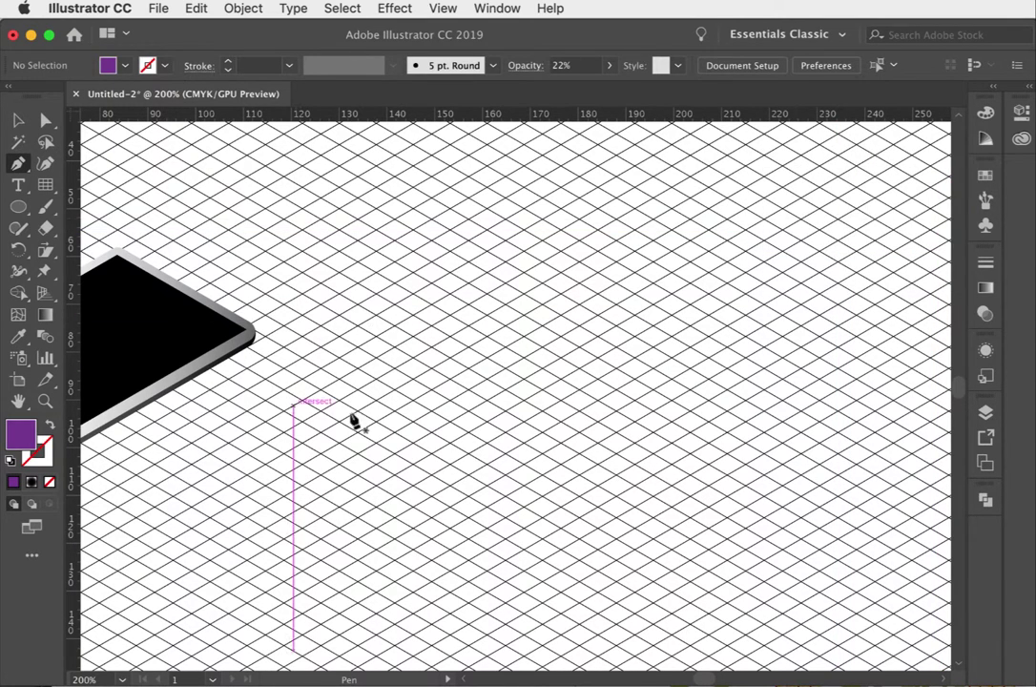
left_click(449, 421)
left_click(450, 381)
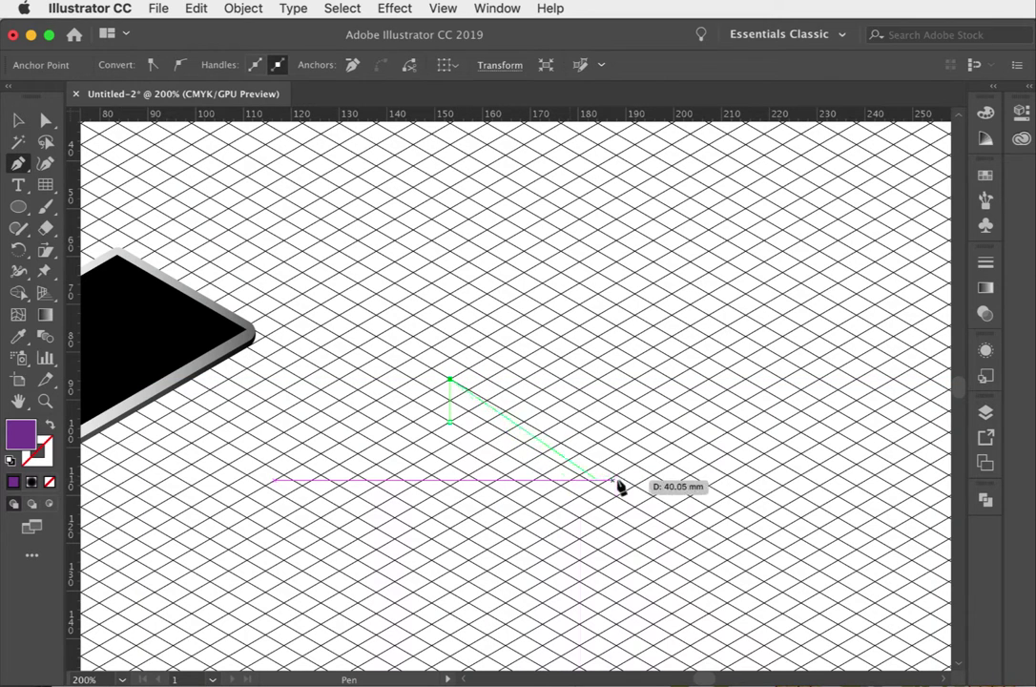
left_click(652, 495)
left_click(653, 538)
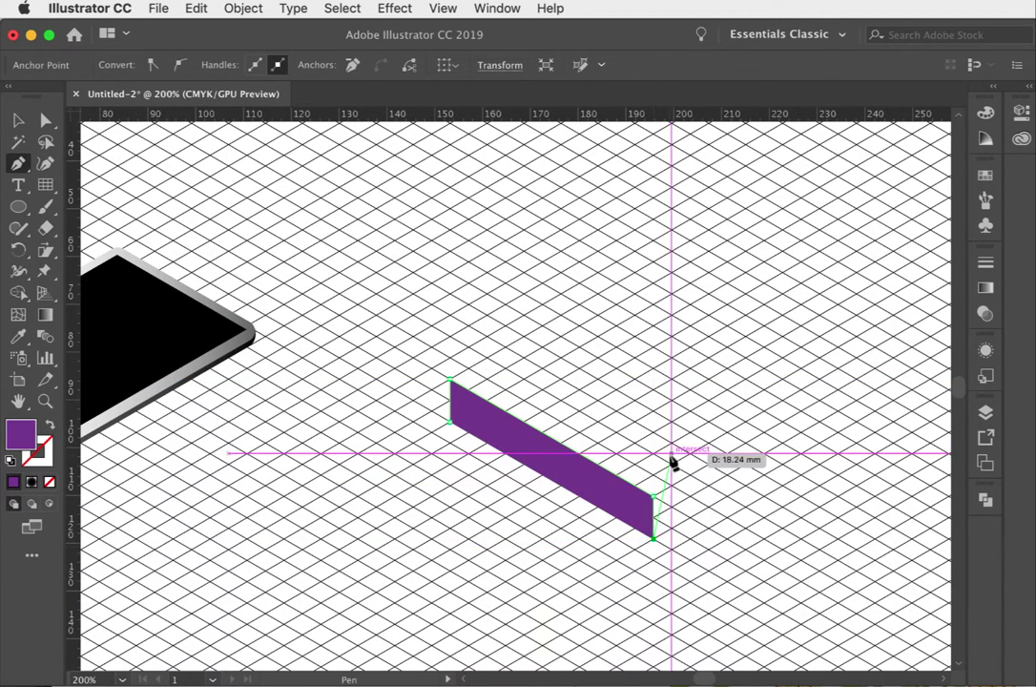
left_click(450, 423)
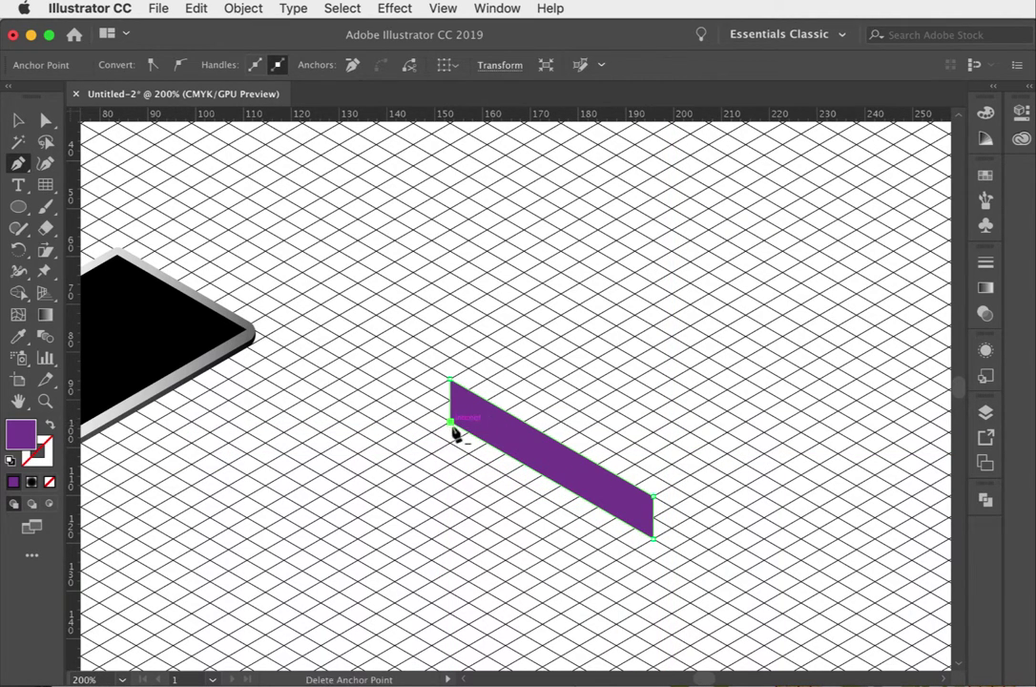
Step: Draw the box's top face along the purple face's upper edge, about 9 mm deep, and fill it green
left_click(45, 400)
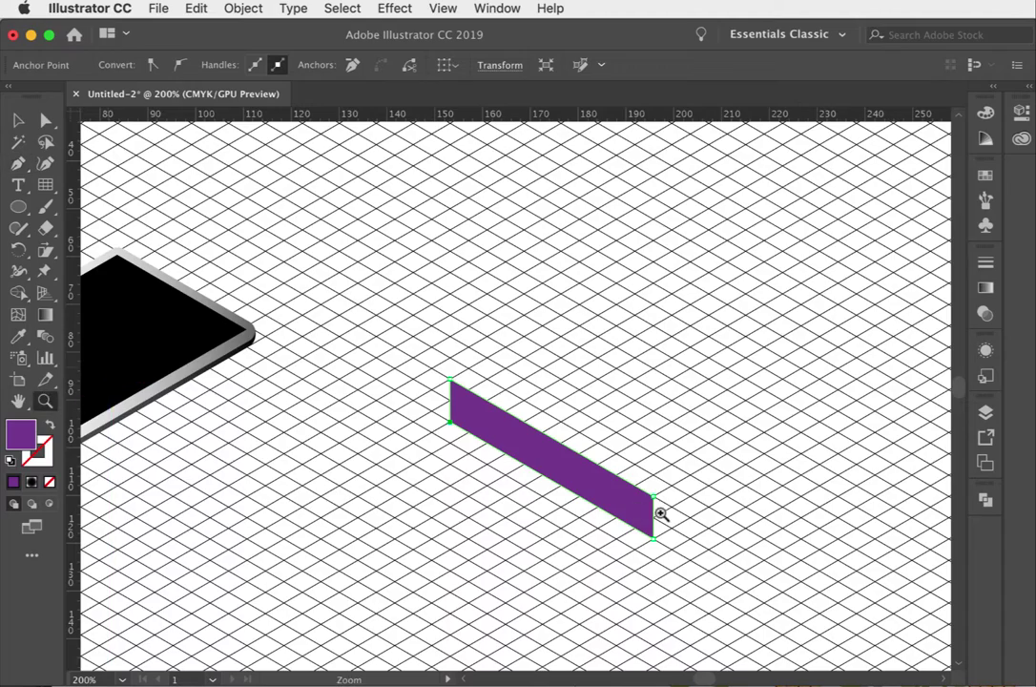
left_click(659, 513)
left_click(488, 335)
scroll(488, 334, "up", 3)
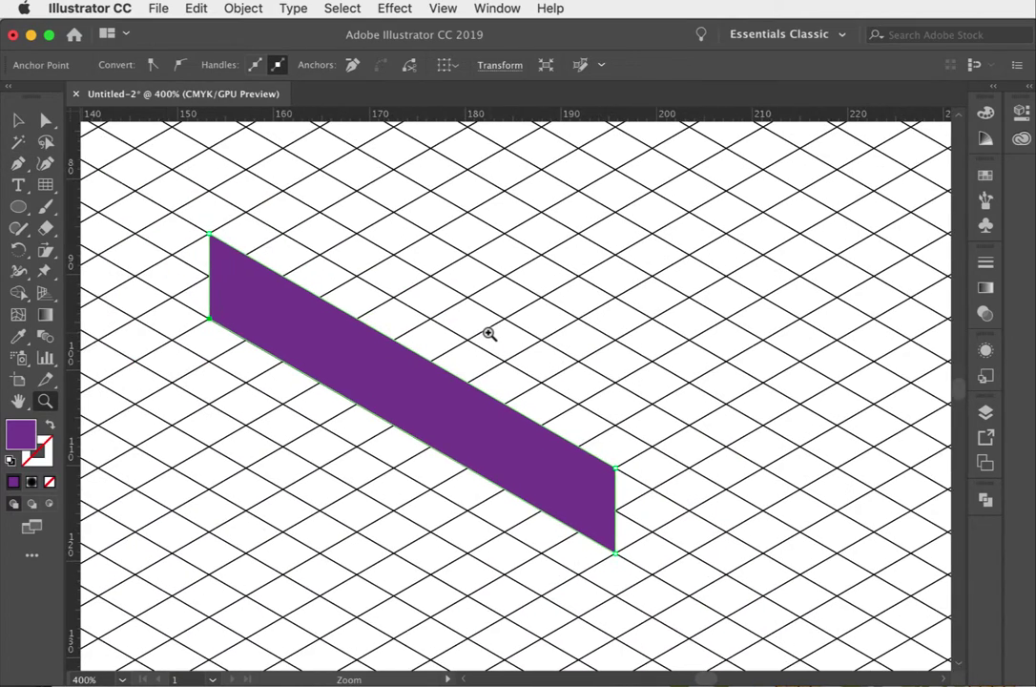
left_click(17, 163)
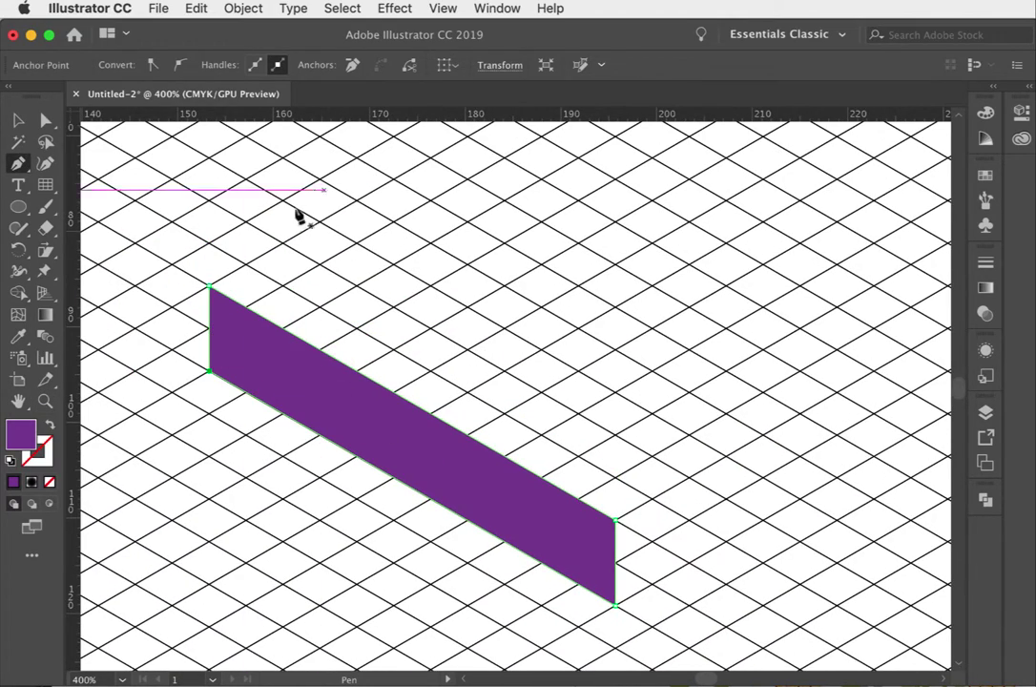
left_click(983, 176)
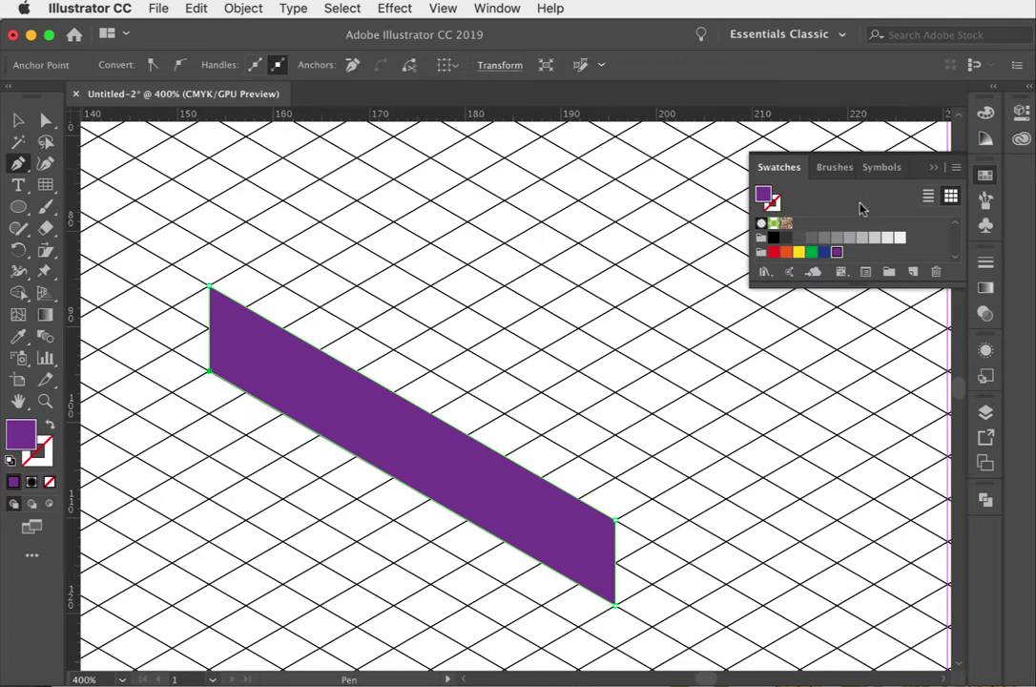
key("super+shift+a")
left_click(283, 244)
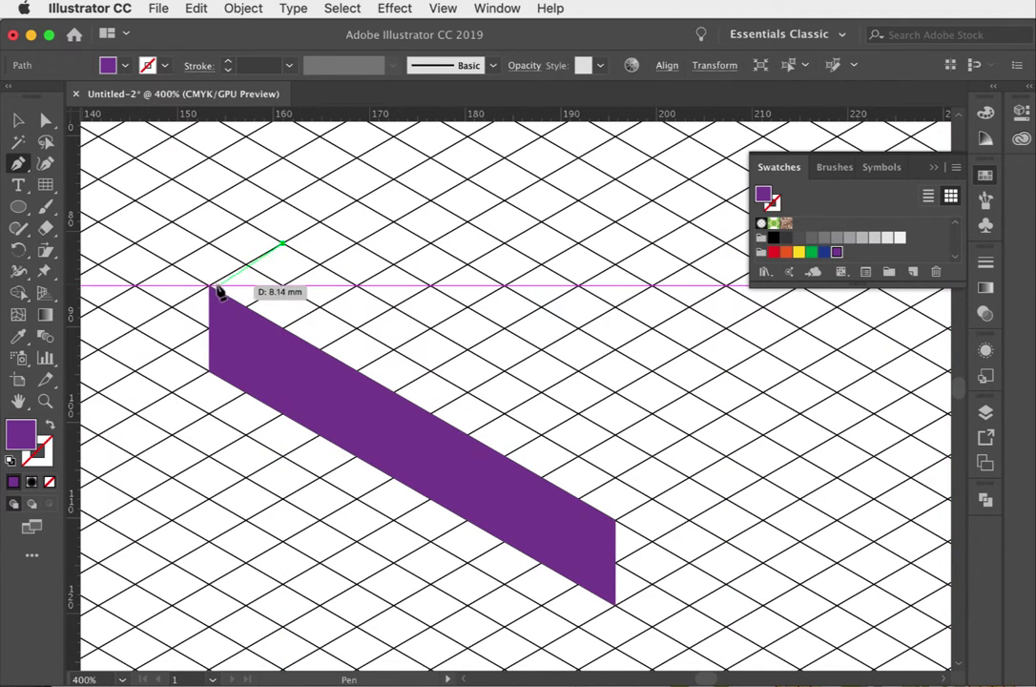
left_click(210, 286)
left_click(615, 519)
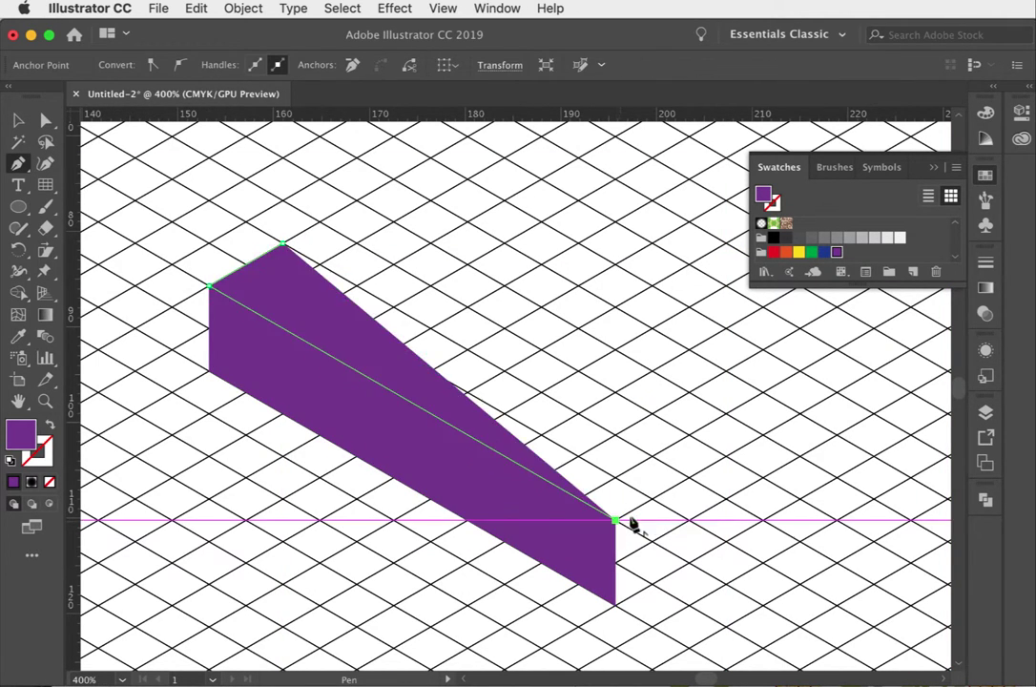
left_click(689, 476)
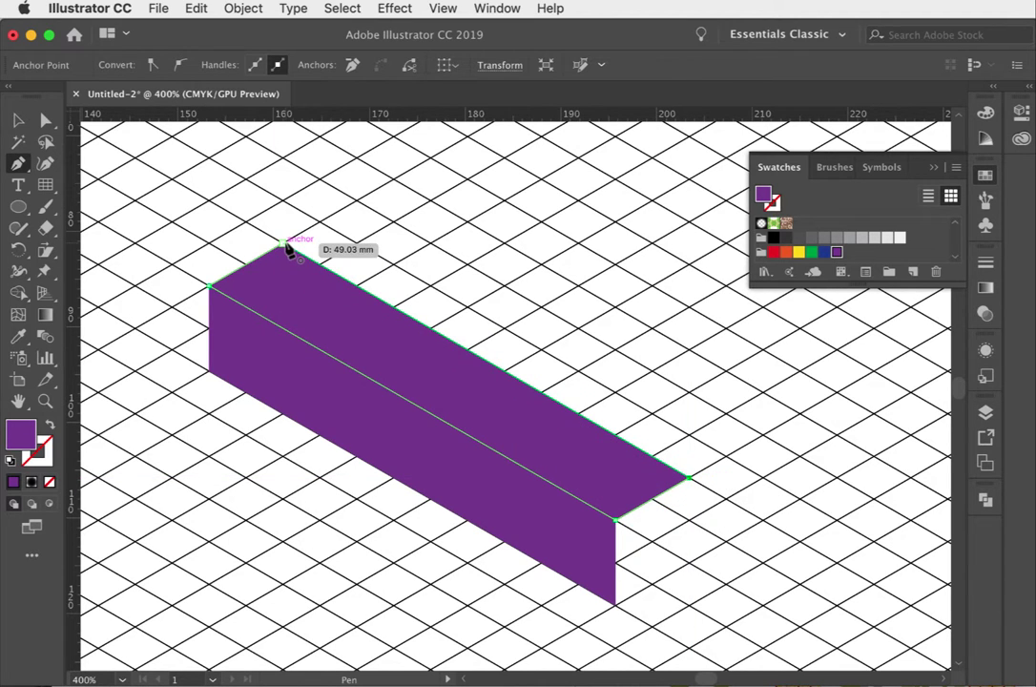
left_click(283, 244)
left_click(812, 252)
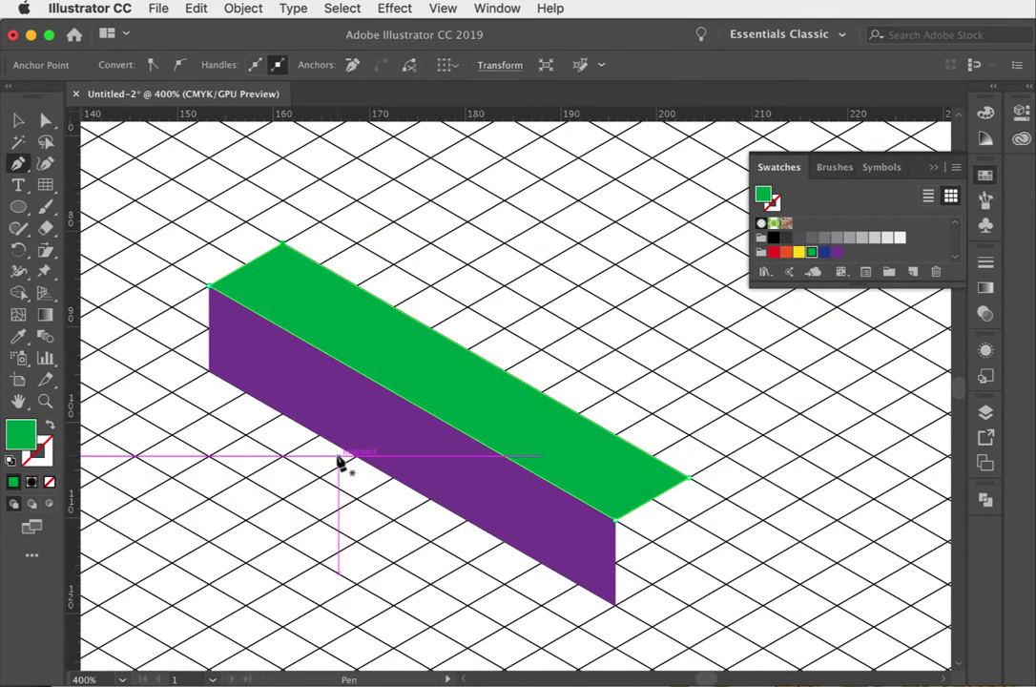
Step: Draw a yellow end face joining the purple side and green top at the box's near end, and deselect it
key("super+shift+a")
left_click(800, 252)
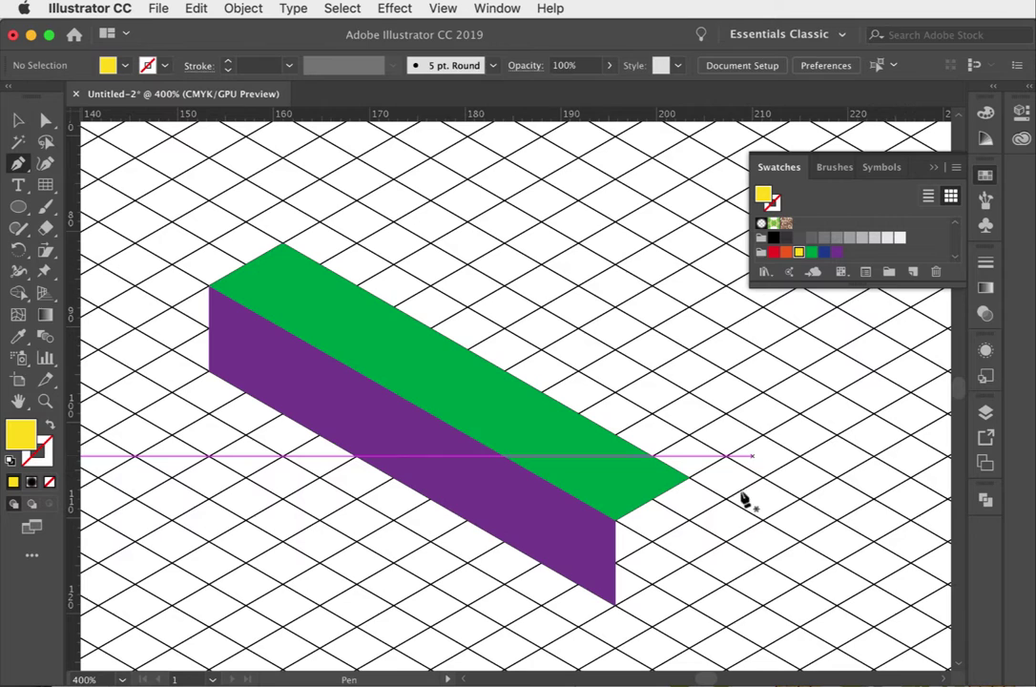
left_click(688, 565)
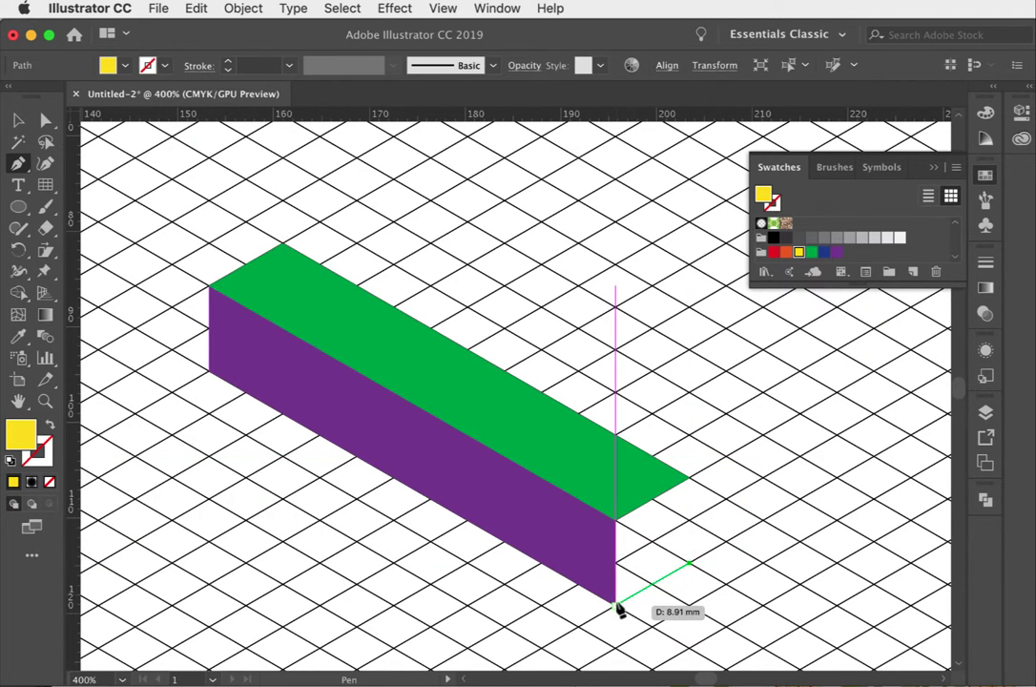
left_click(615, 604)
left_click(615, 520)
left_click(689, 476)
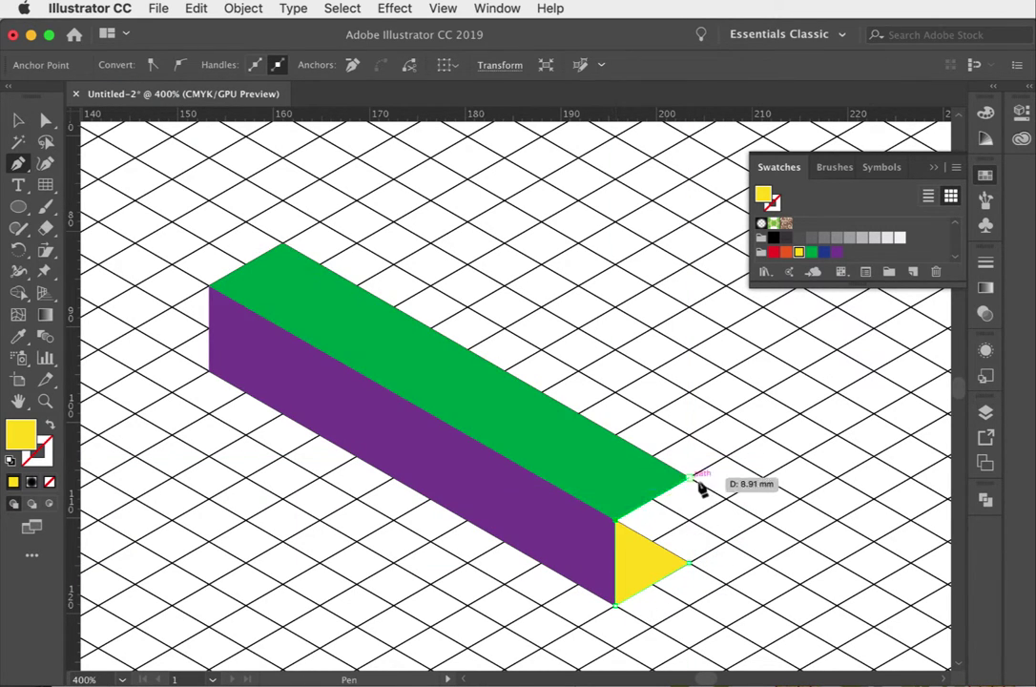
left_click(688, 565)
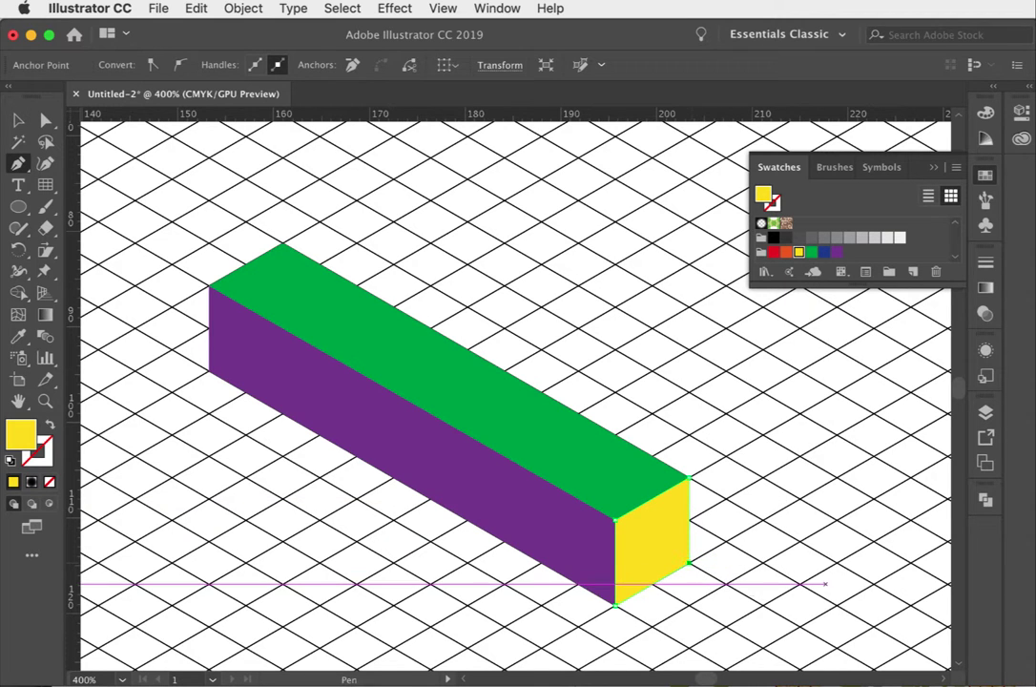
key("v")
key("super+shift+a")
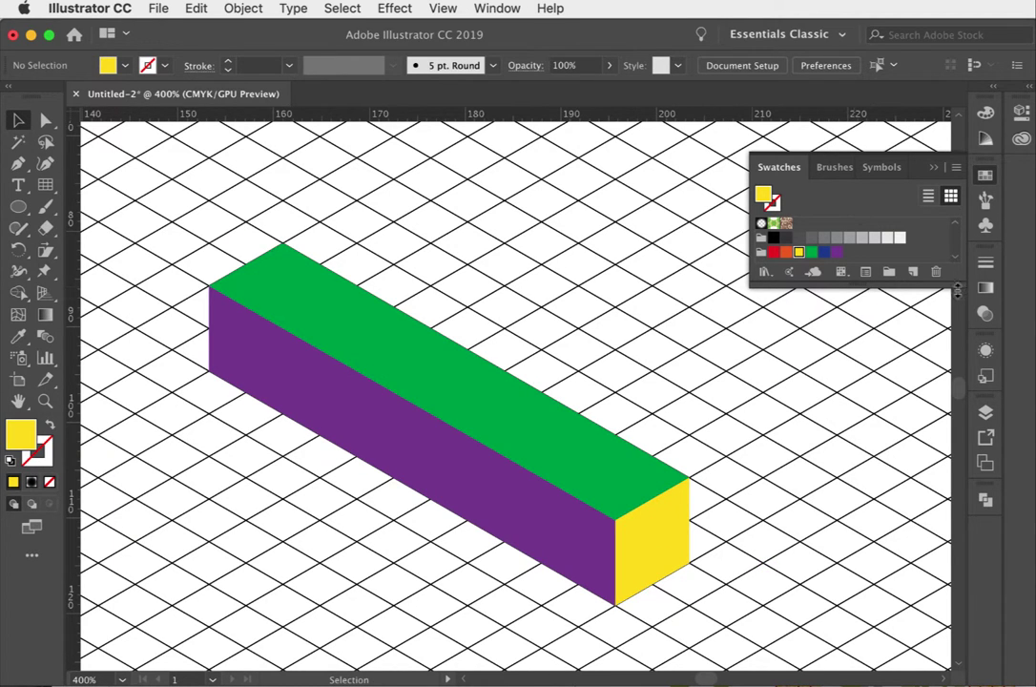
Step: Recolor the box with blue swatches: medium blue for the long side, dark navy for the top, and light blue for the end face
left_click_drag(957, 289, 963, 374)
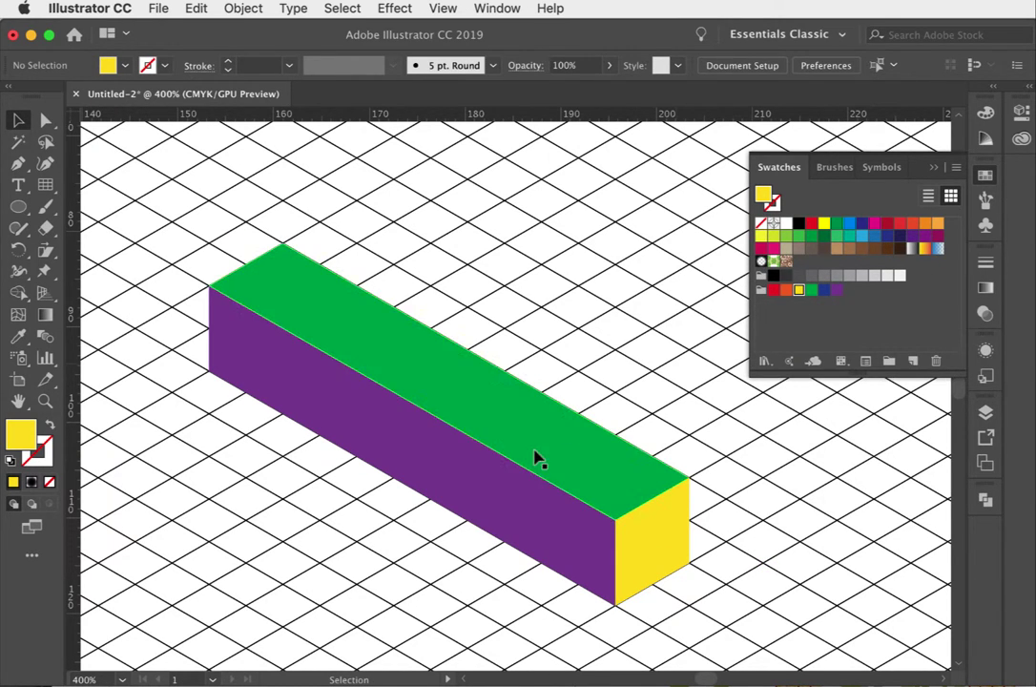
left_click(584, 494)
left_click(874, 237)
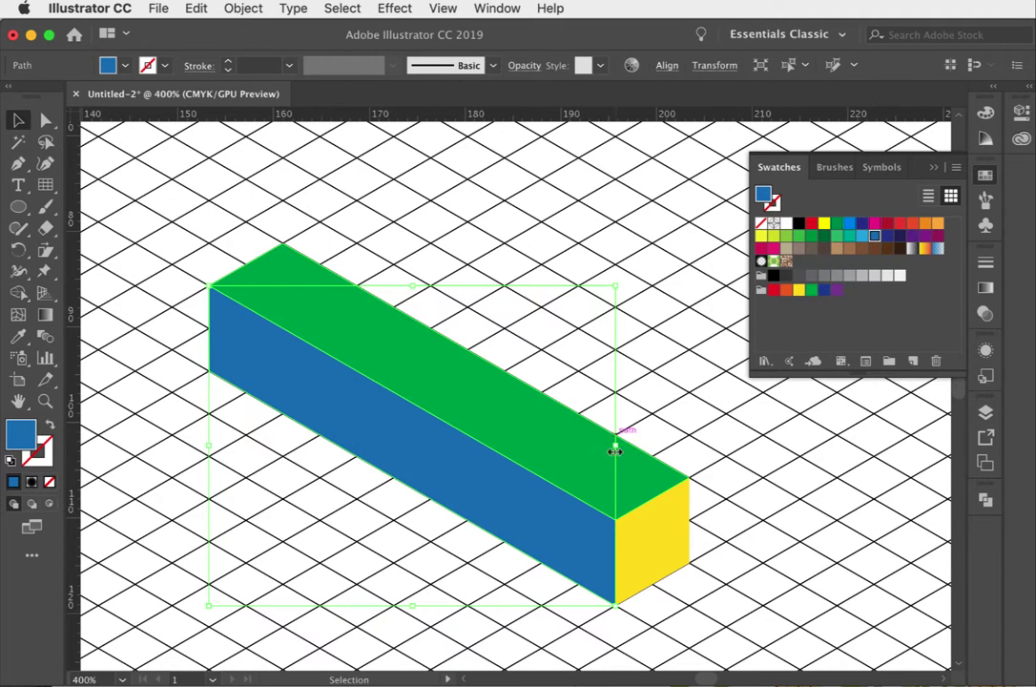
key("super+alt+bracketright")
left_click(889, 238)
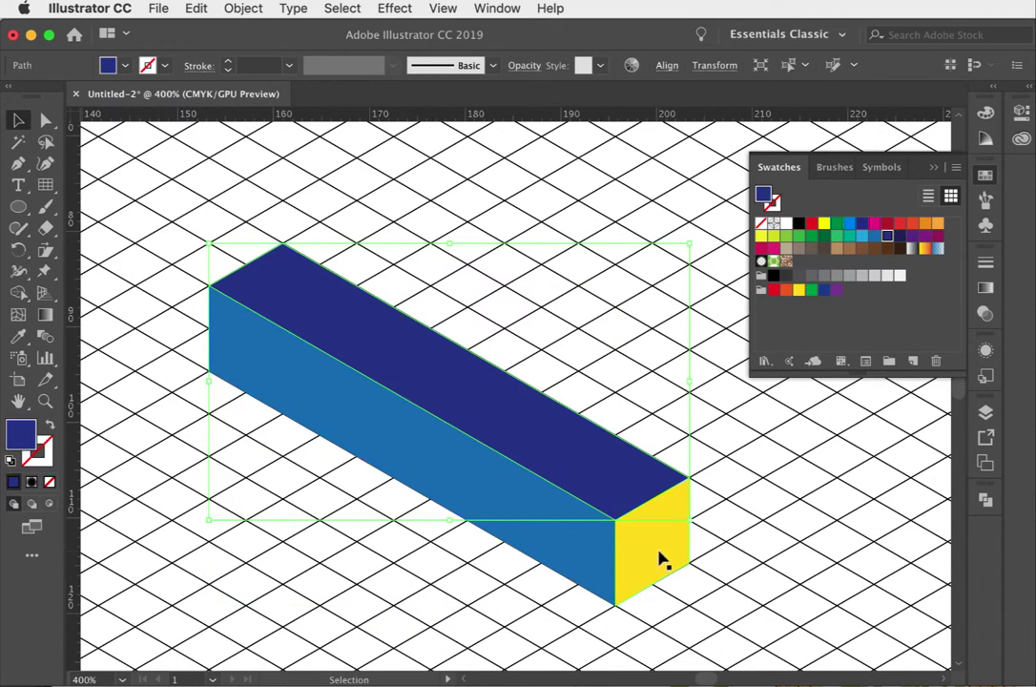
left_click(661, 560)
left_click(858, 237)
left_click(802, 560)
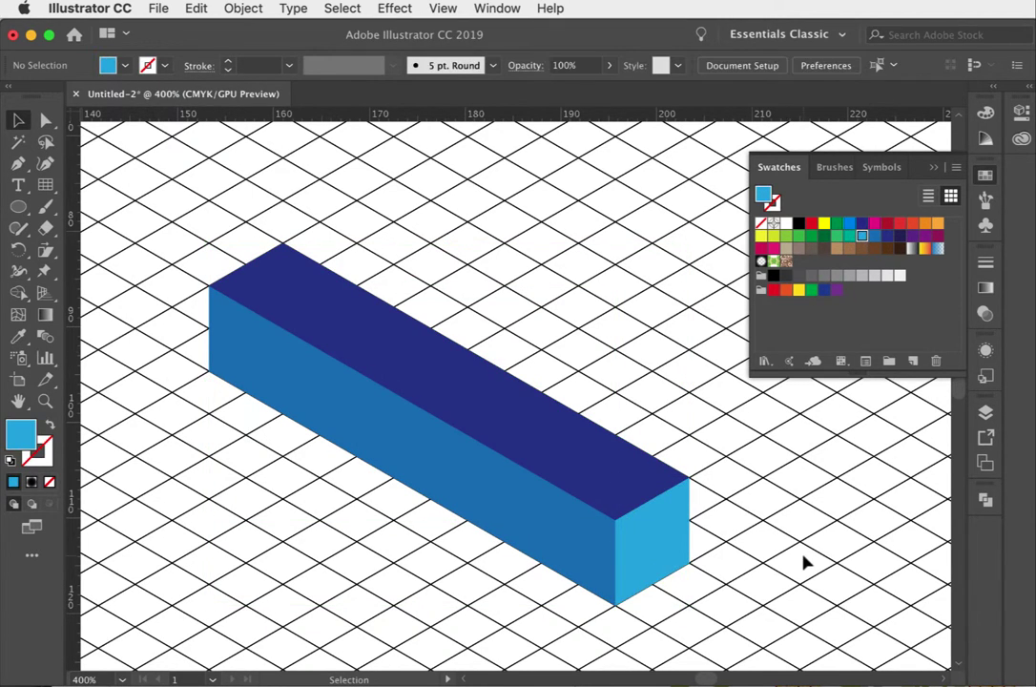
left_click(987, 176)
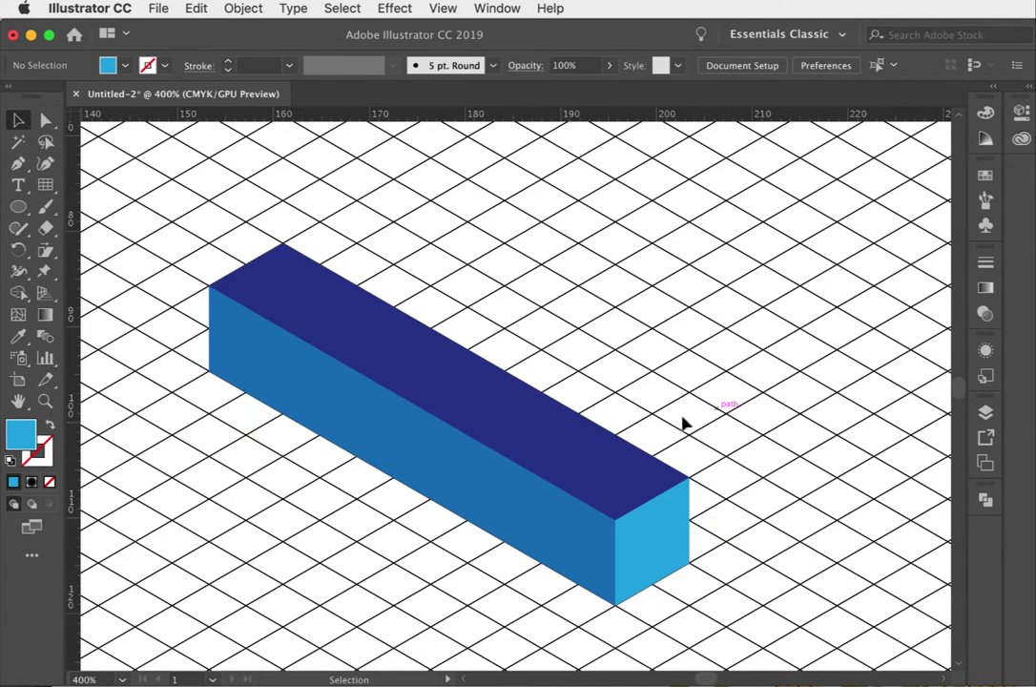
Step: Draw a light-blue parallelogram extending the box's end face along the other grid axis, about 45 mm long and 9 mm high, and deselect it
left_click(45, 401)
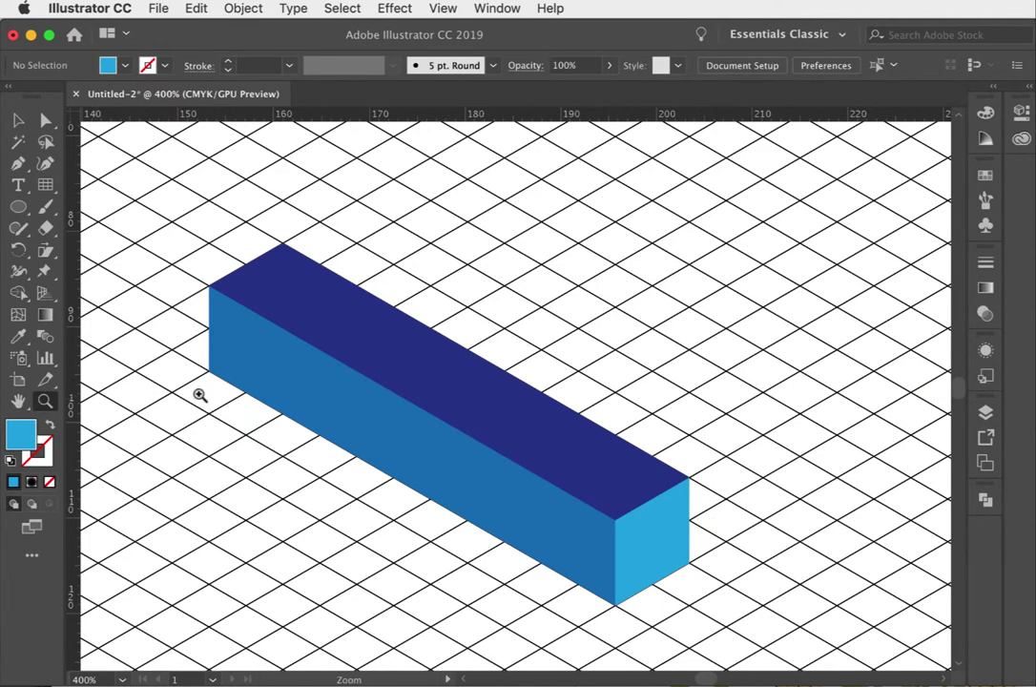
left_click(749, 406, "alt")
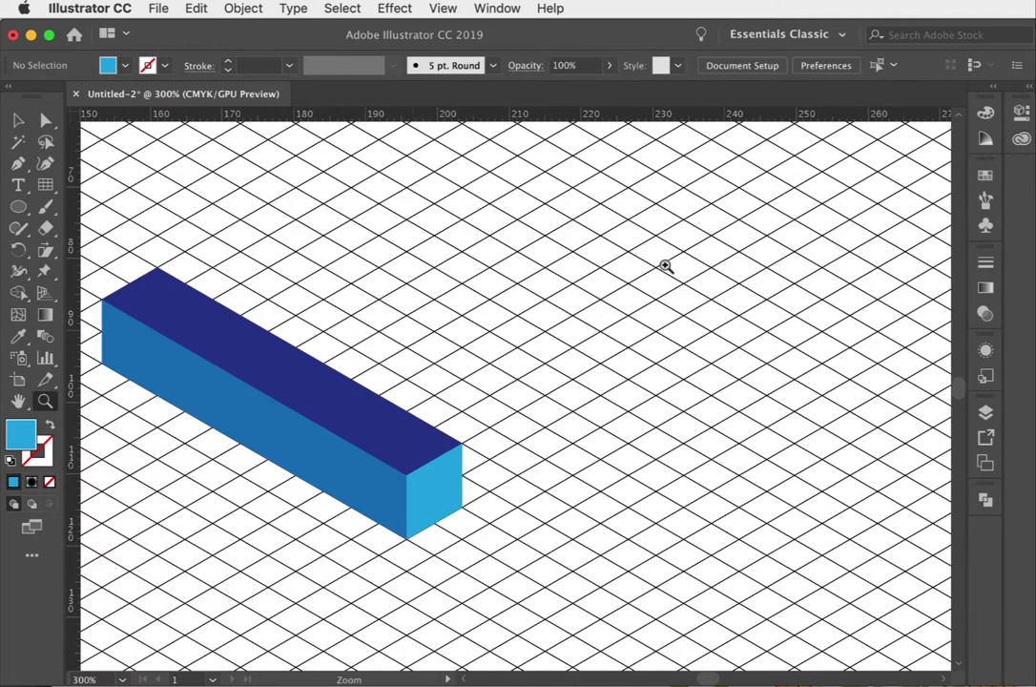
left_click(303, 266, "alt")
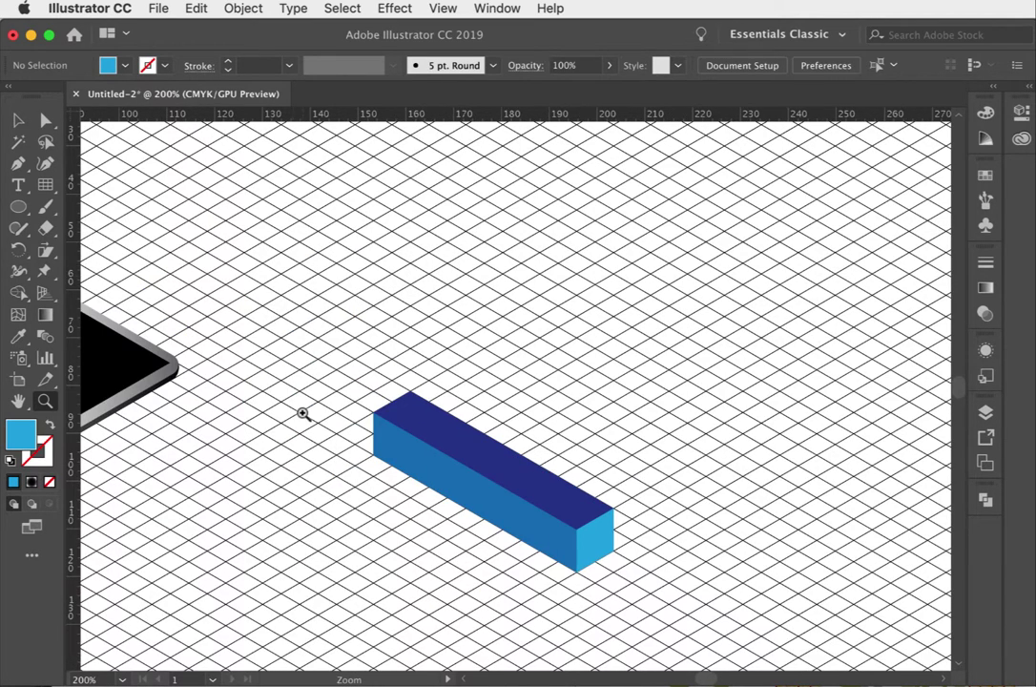
left_click(604, 484)
scroll(364, 379, "left", 3)
scroll(364, 380, "up", 2)
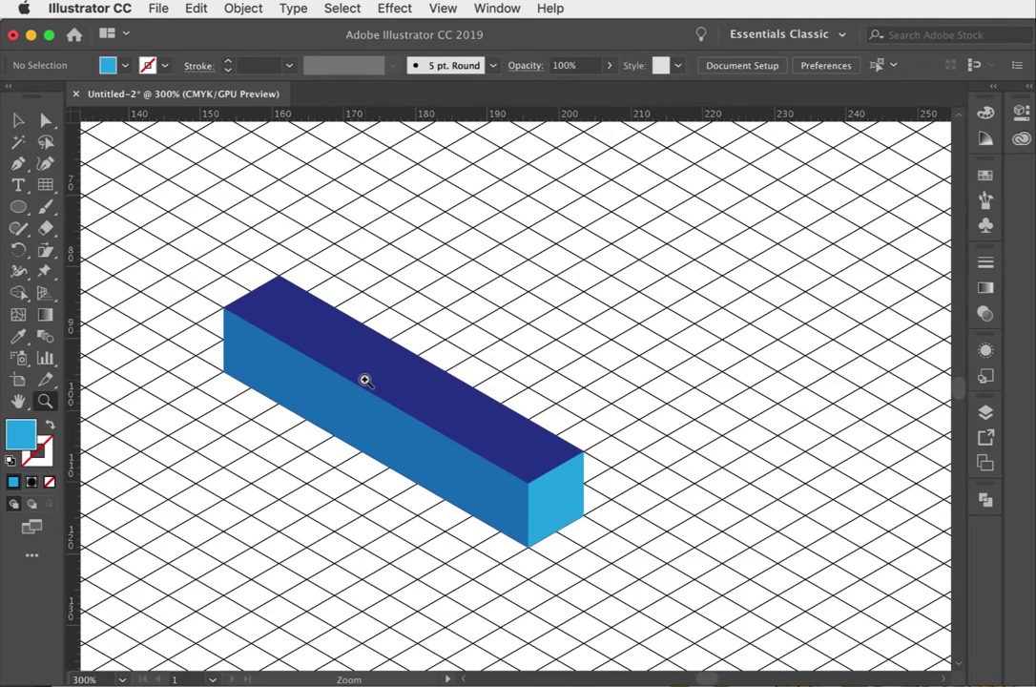
left_click(17, 163)
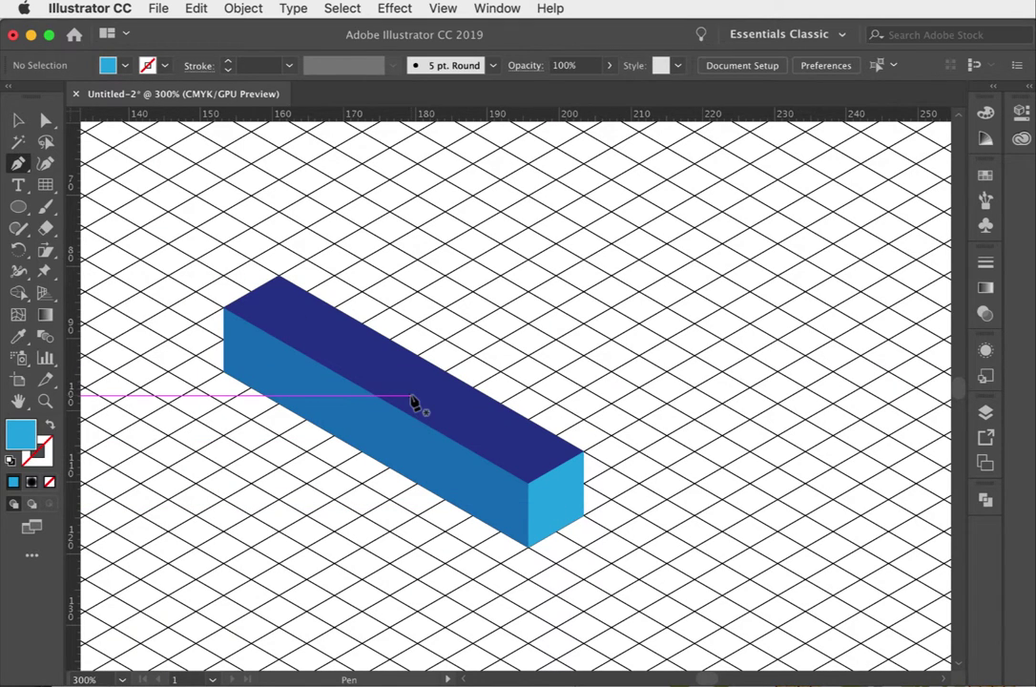
left_click(582, 515)
left_click(860, 355)
left_click(860, 291)
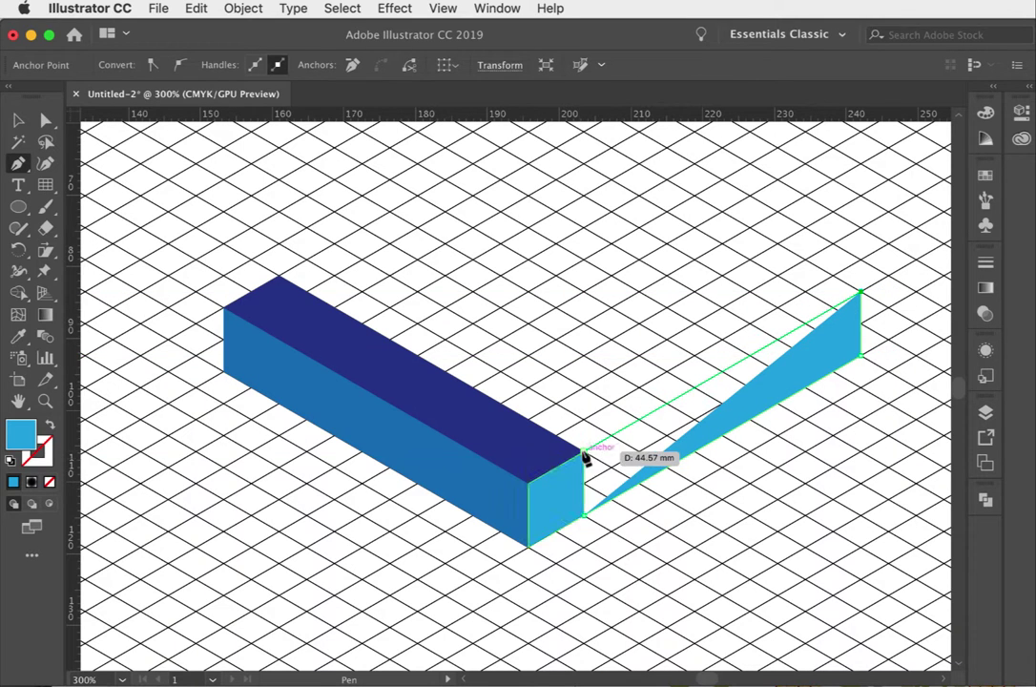
left_click(583, 449)
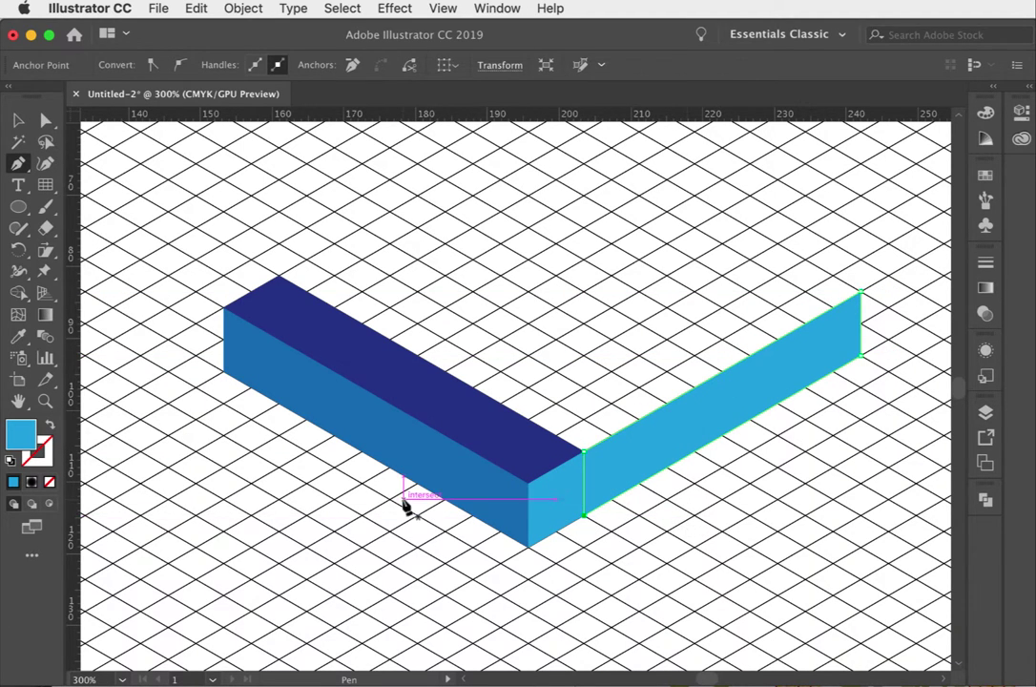
left_click(570, 412, "super")
Step: Draw the second arm's top face along the light-blue side's upper edge, about 9 mm deep, and sample the navy top color for it
left_click(527, 420)
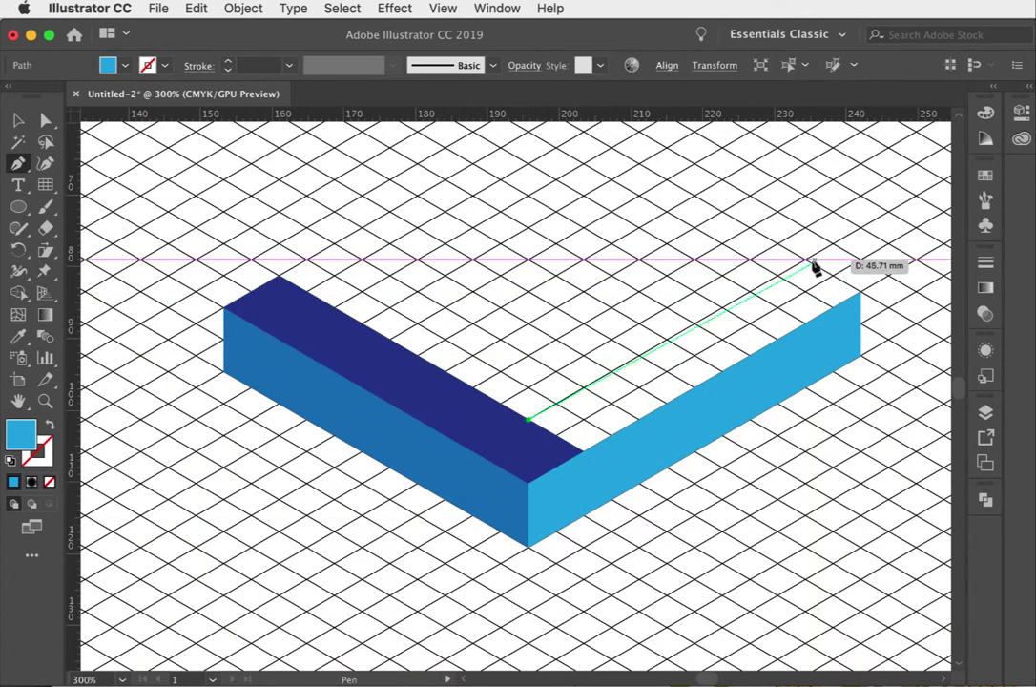
left_click(806, 259)
left_click(860, 290)
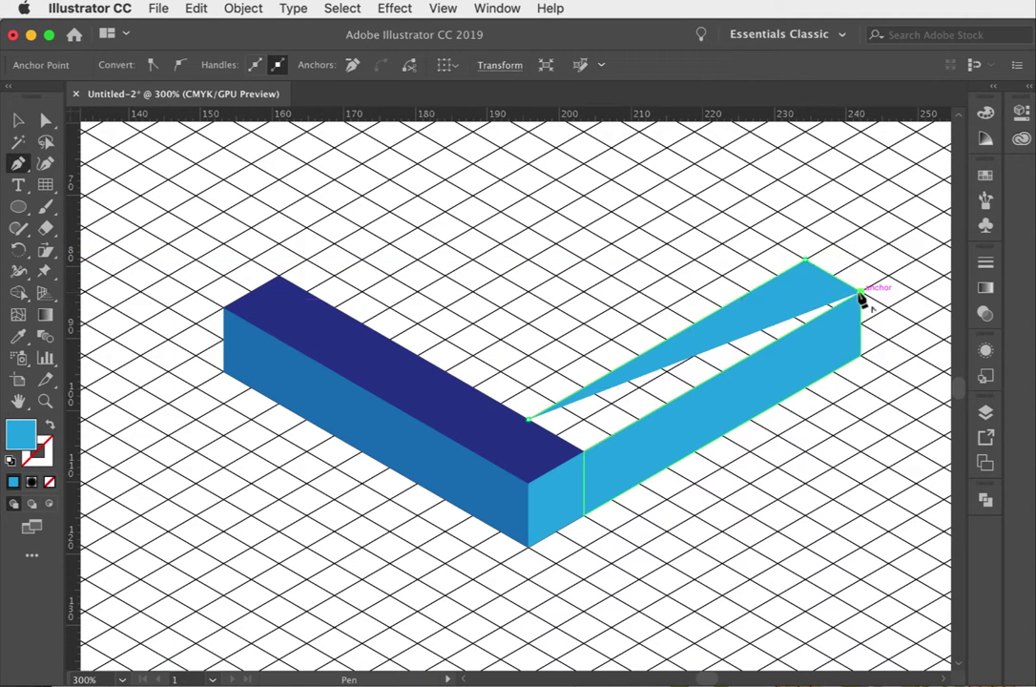
left_click(583, 449)
left_click(527, 420)
key("i")
left_click(486, 411)
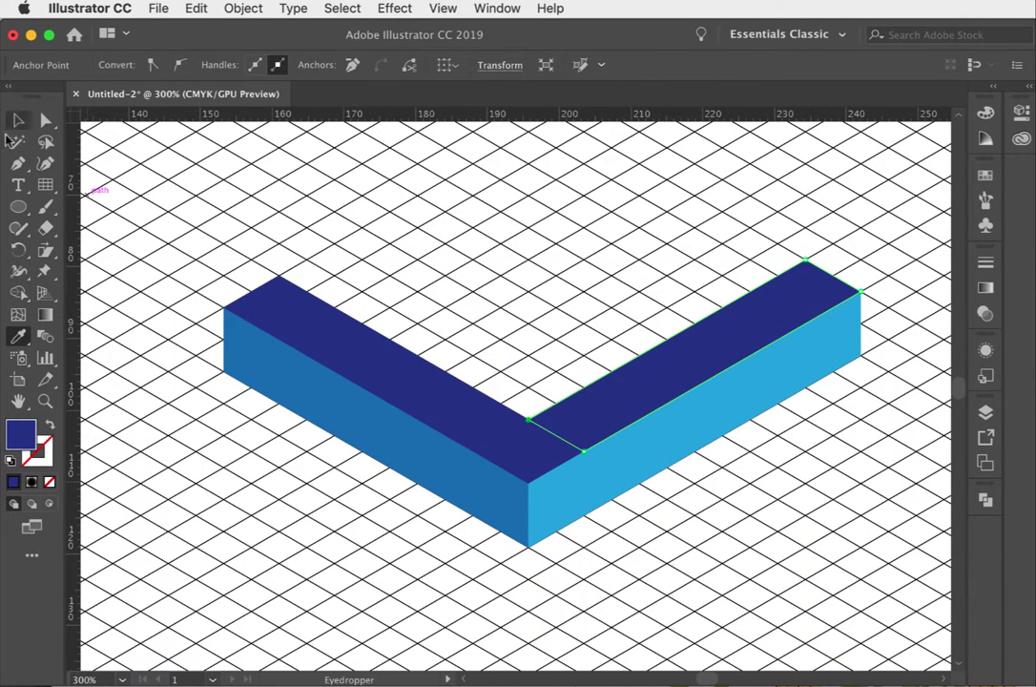
Step: Draw a navy L-shaped top face for the two rear arms, about 9 mm wide, running from the second arm's far end back toward the first box
key("p")
left_click_drag(629, 192, 654, 379)
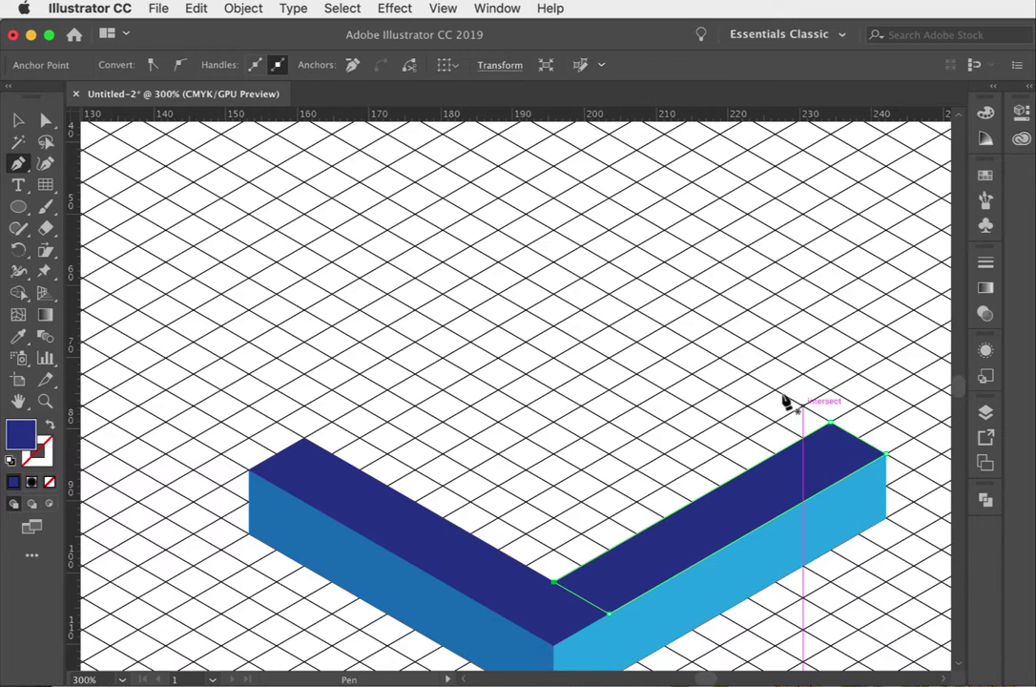
key("super+shift+a")
left_click(832, 423)
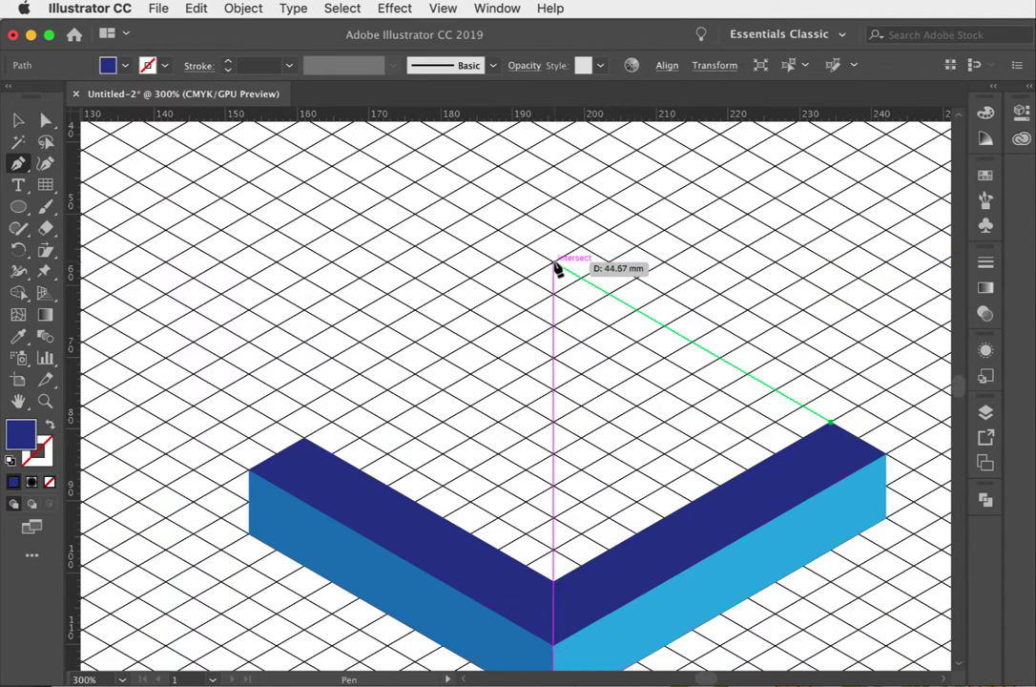
left_click(526, 249)
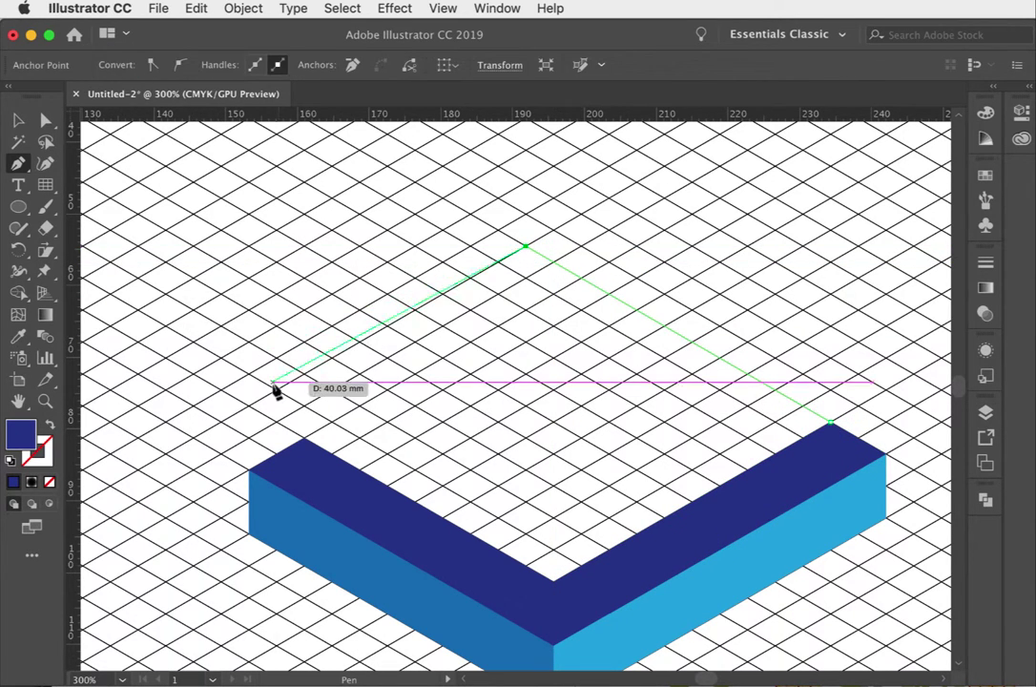
left_click(276, 389)
left_click(331, 420)
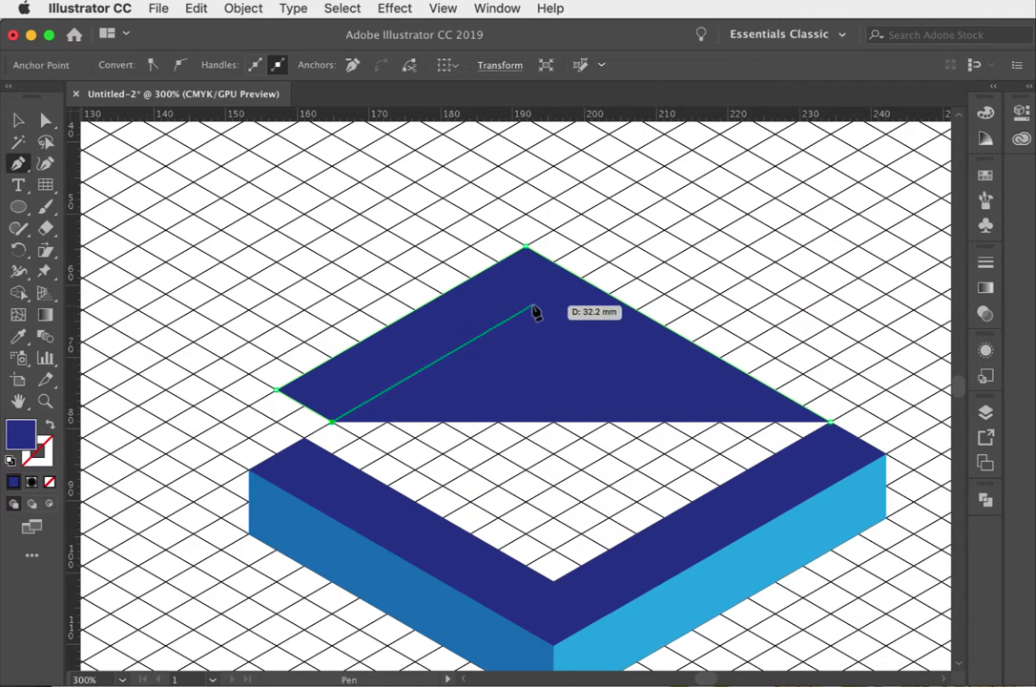
left_click(525, 311)
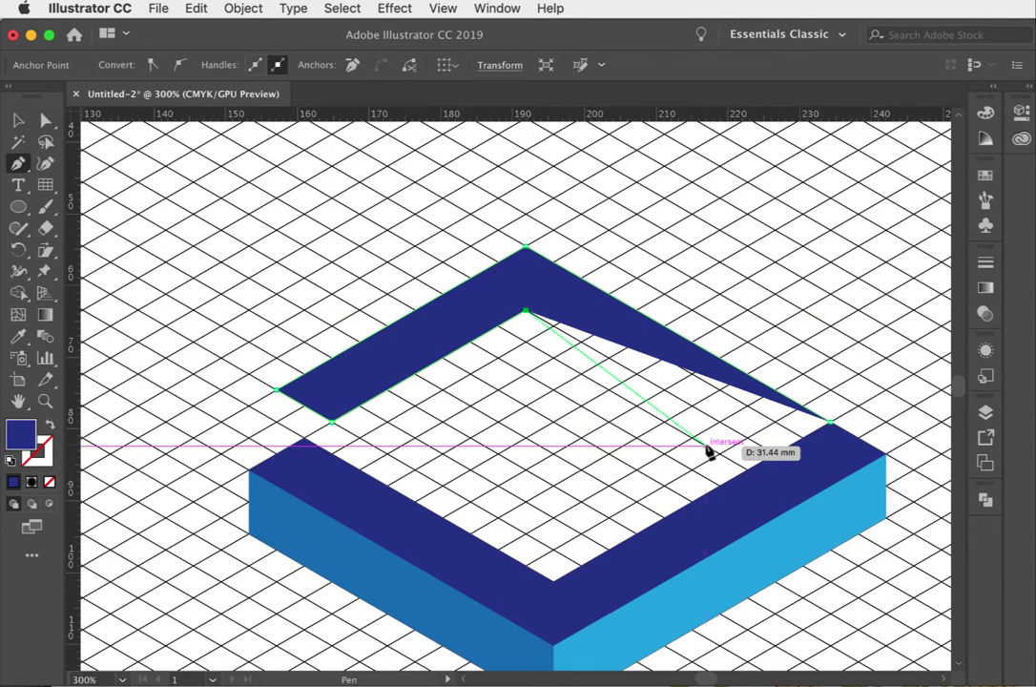
left_click(775, 454)
left_click(830, 422)
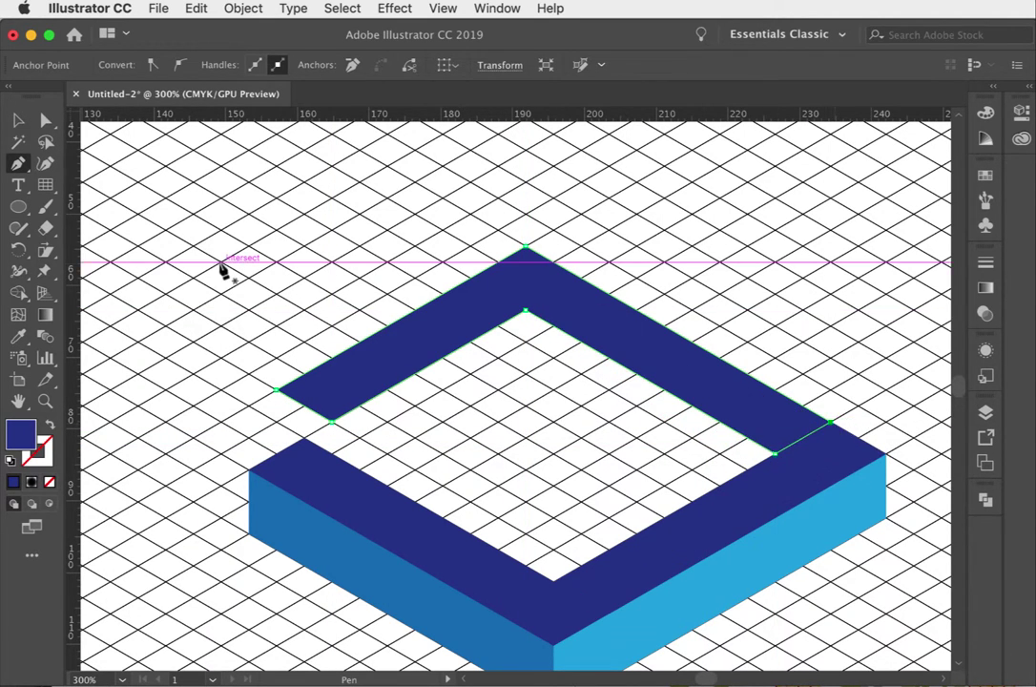
Step: Draw an inner side face about 9 mm high under the L-shape's longer arm and fill it with the box's medium blue
left_click(525, 374)
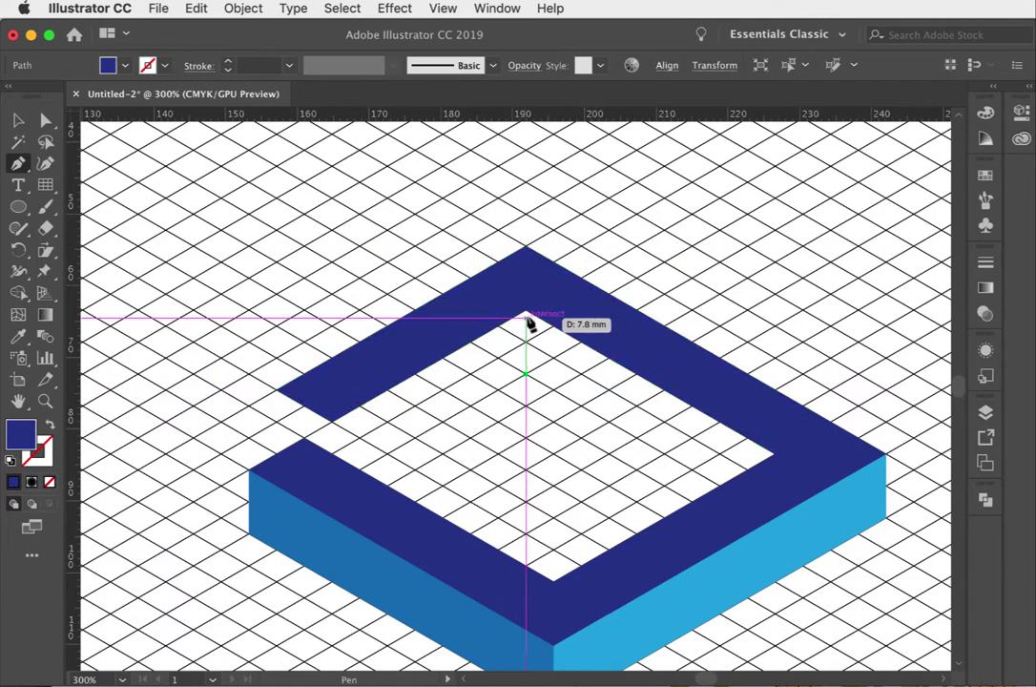
left_click(525, 310)
left_click(774, 454)
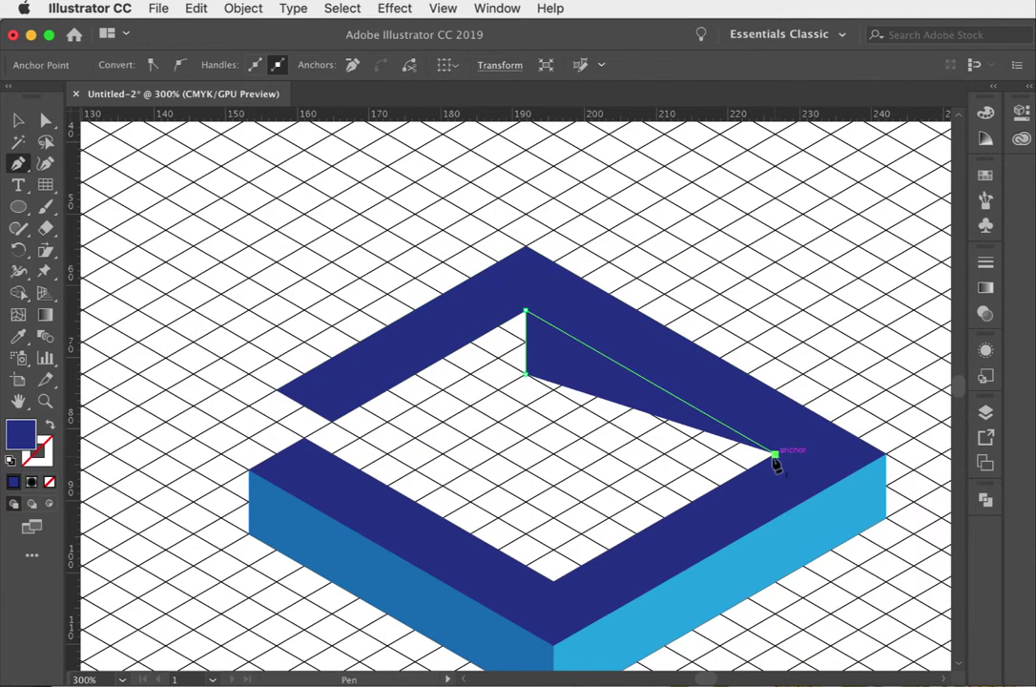
left_click(719, 486)
key("i")
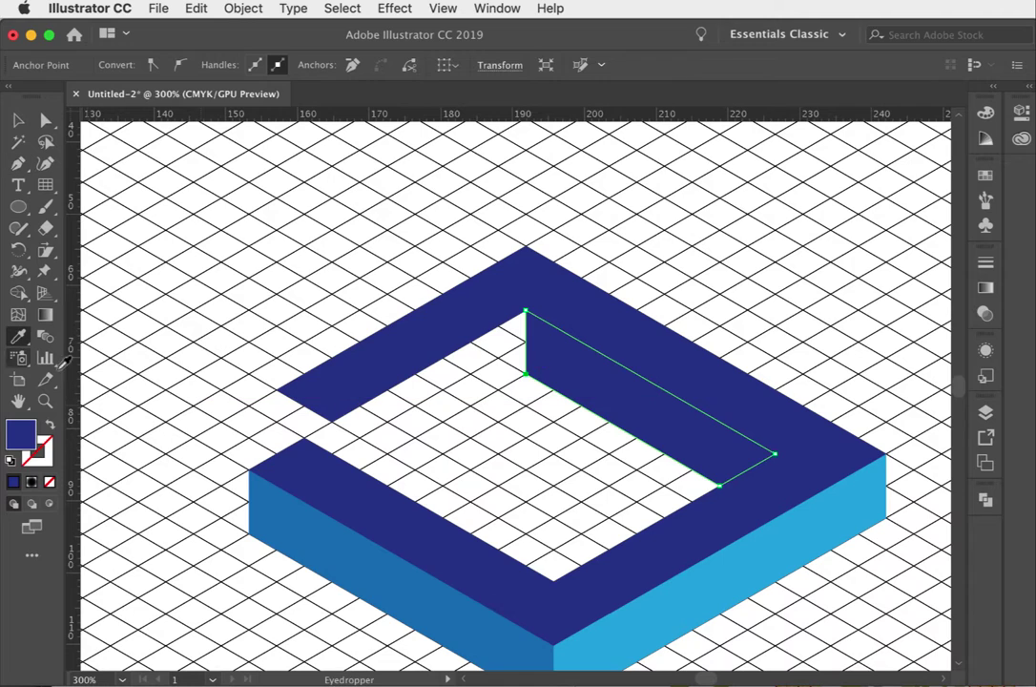
left_click(307, 520)
Step: Draw a medium-blue inner side face under the L-shape's shorter arm, joining the other inner face at the back corner
key("p")
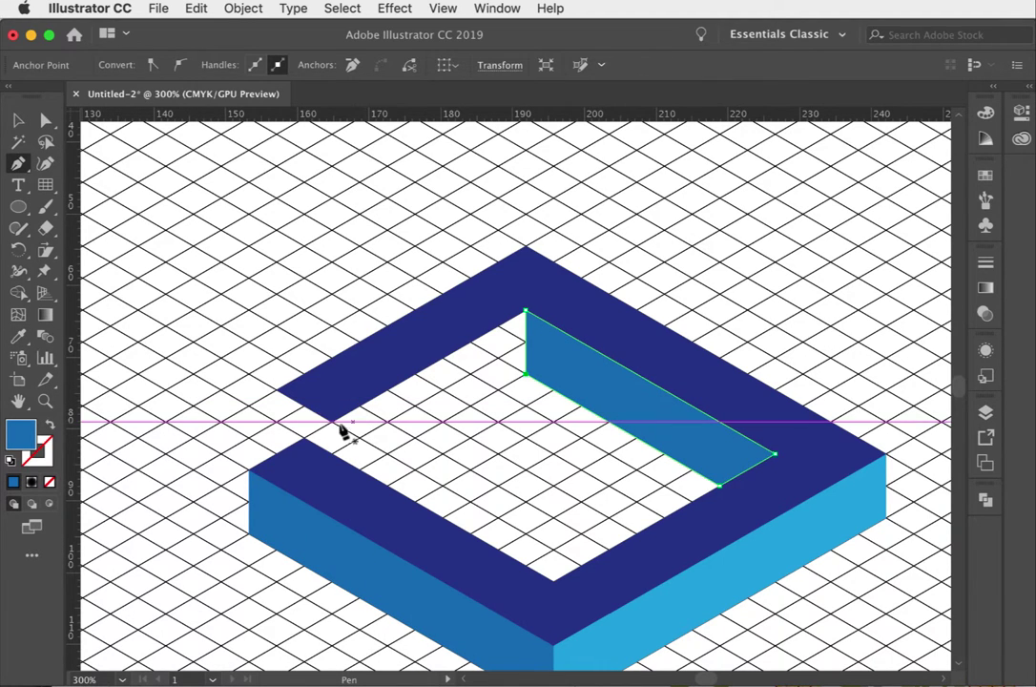
left_click(336, 430, "super")
left_click(331, 422)
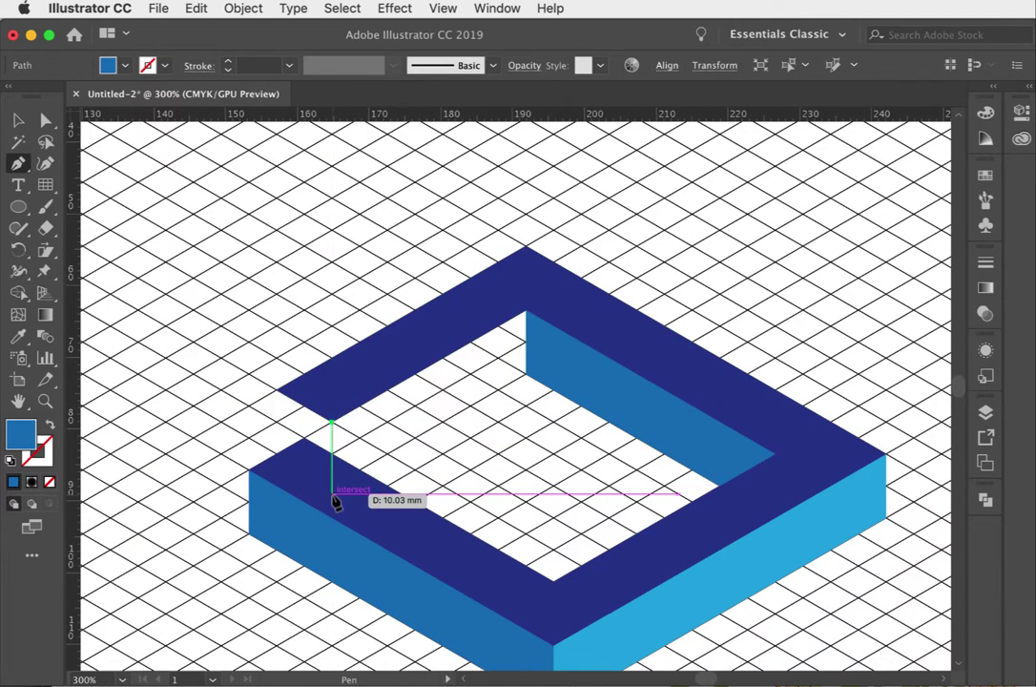
left_click(331, 492)
left_click(526, 374)
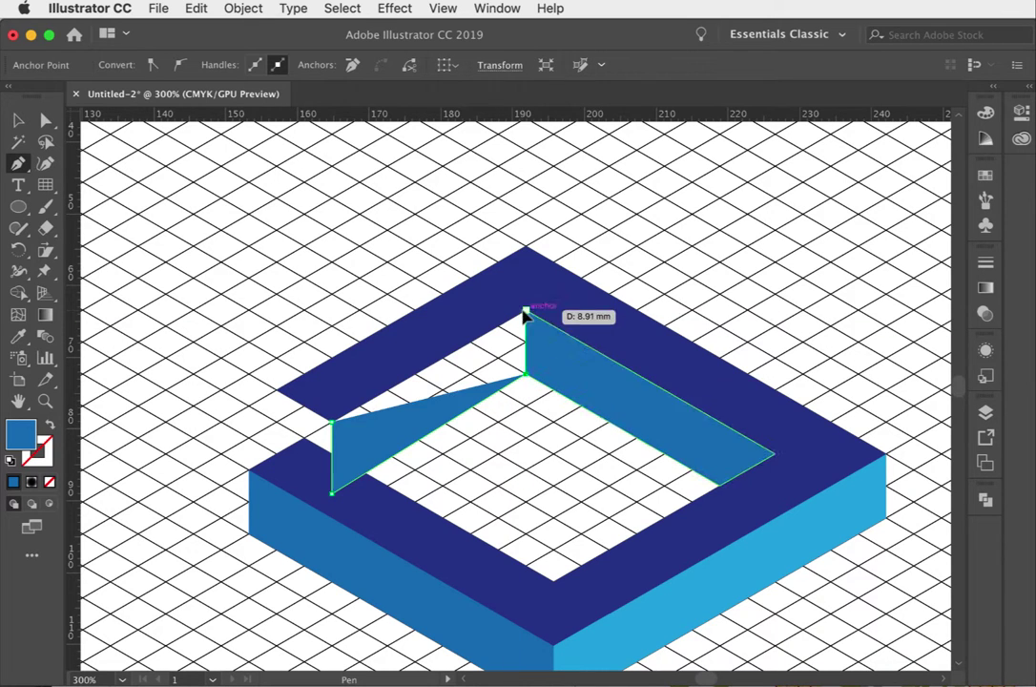
left_click(525, 311)
left_click(331, 421)
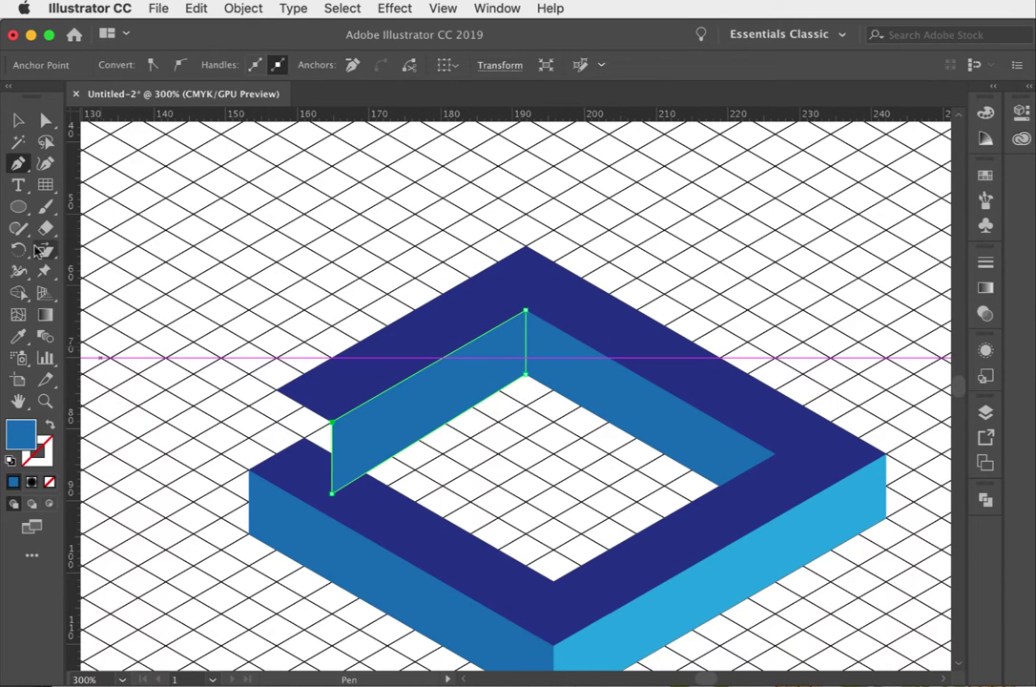
Step: Move the open-end anchor points of the shorter arm's inner face so its vertical edge meets the first box's far corner and top face
left_click(45, 120)
left_click_drag(332, 493, 312, 504)
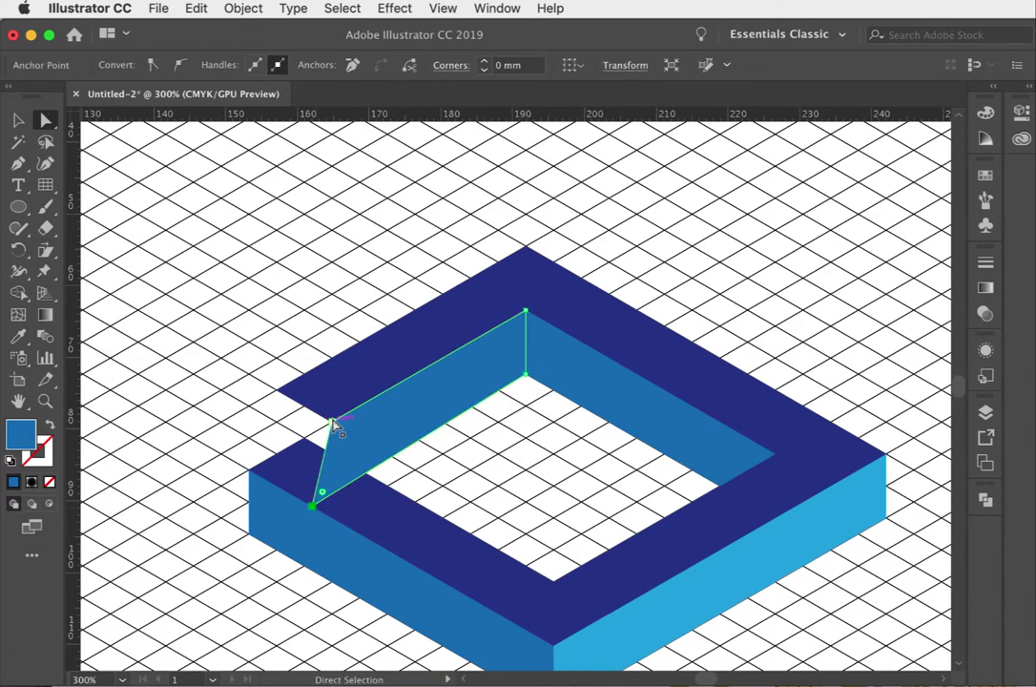
left_click_drag(331, 422, 305, 439)
key("cmd+z")
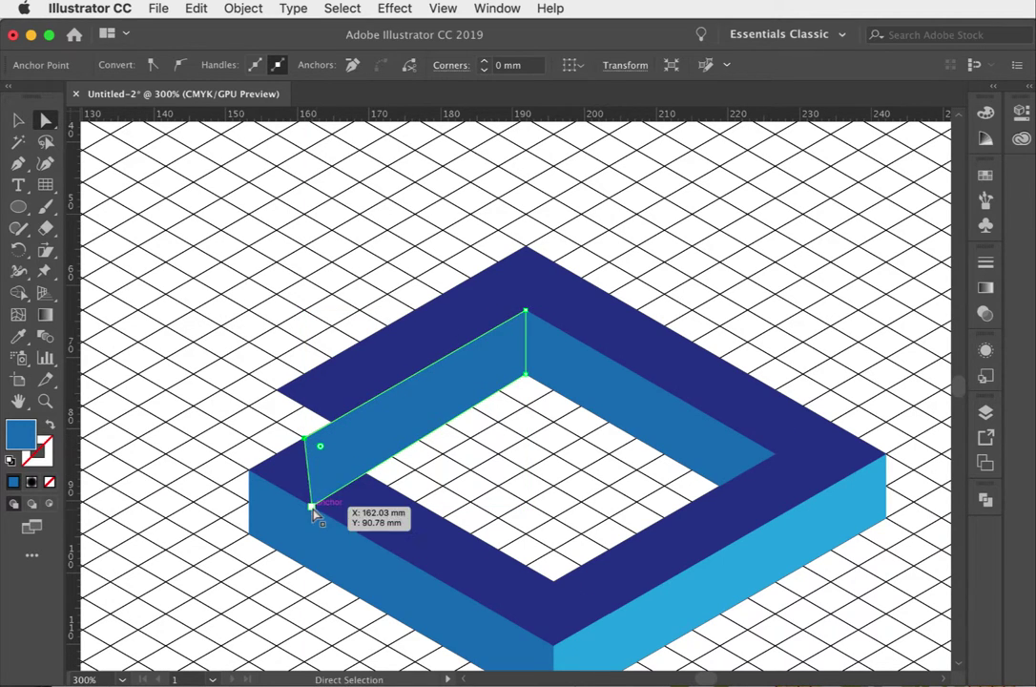
mouse_move(311, 506)
left_mouse_down()
mouse_move(300, 513)
mouse_move(312, 502)
mouse_move(283, 488)
mouse_move(301, 489)
mouse_move(306, 504)
left_mouse_up()
left_click(291, 594)
left_click(323, 492)
key("super+z")
key("super+shift+a")
left_click(307, 504)
Step: Extend the open end of the navy L-shaped top by moving its two end anchors to line up with the inner face and first box
left_click_drag(278, 389, 250, 405)
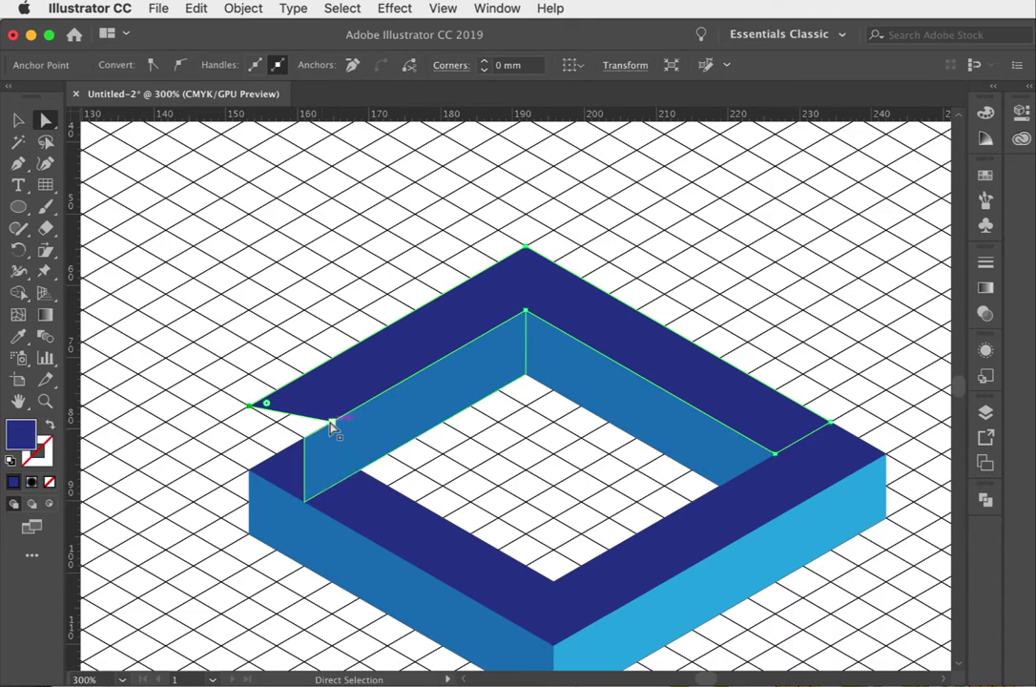
left_click_drag(331, 427, 303, 437)
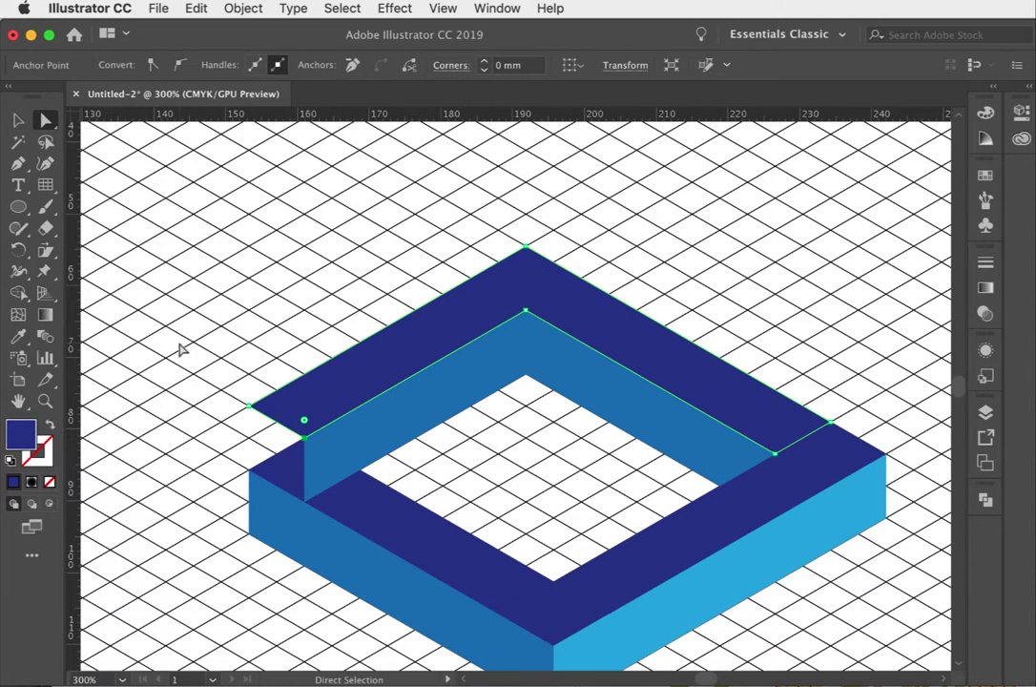
Step: Draw a four-sided face with the Pen tool in the gap between the raised dark blue top and the front-left wall
left_click(18, 164)
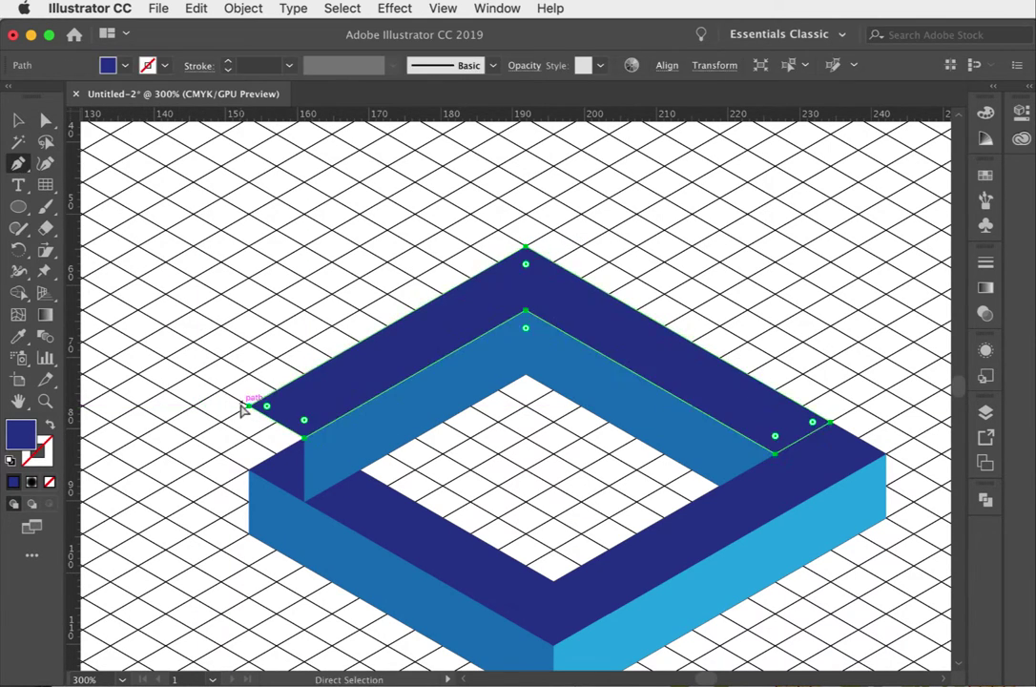
left_click(249, 411, "super")
left_click(303, 437, "super")
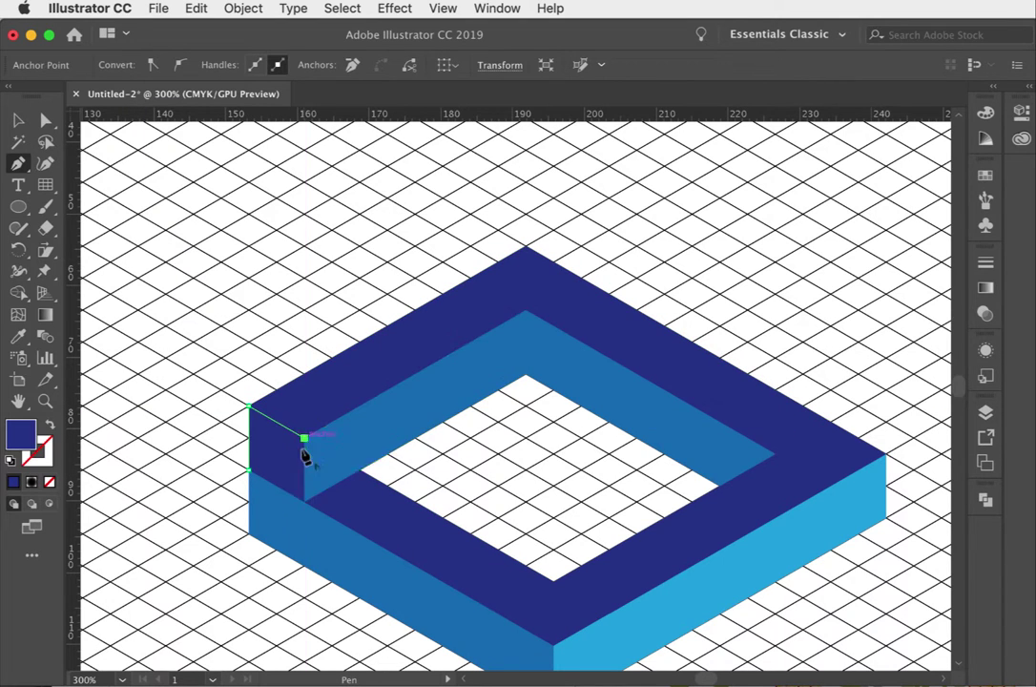
left_click(303, 501)
left_click(303, 437)
left_click(250, 405)
left_click(250, 470)
left_click(304, 502)
Step: Fill the new corner face with the medium blue sampled from the front-left wall and deselect it
key("i")
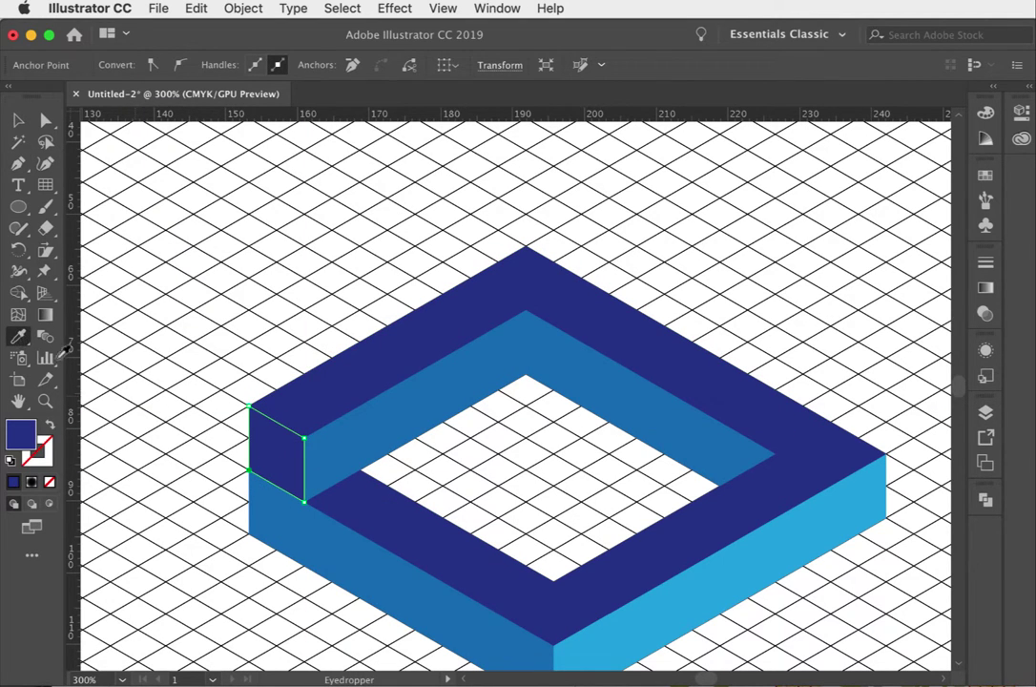
left_click(333, 541)
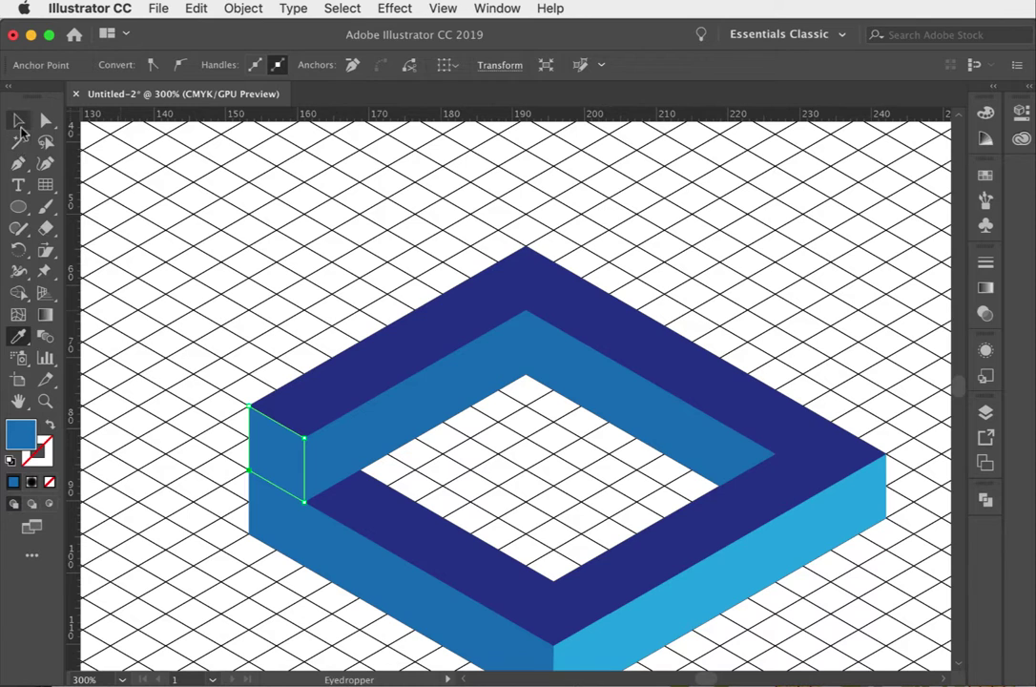
left_click(18, 120)
left_click(240, 236)
scroll(427, 409, "down", 2)
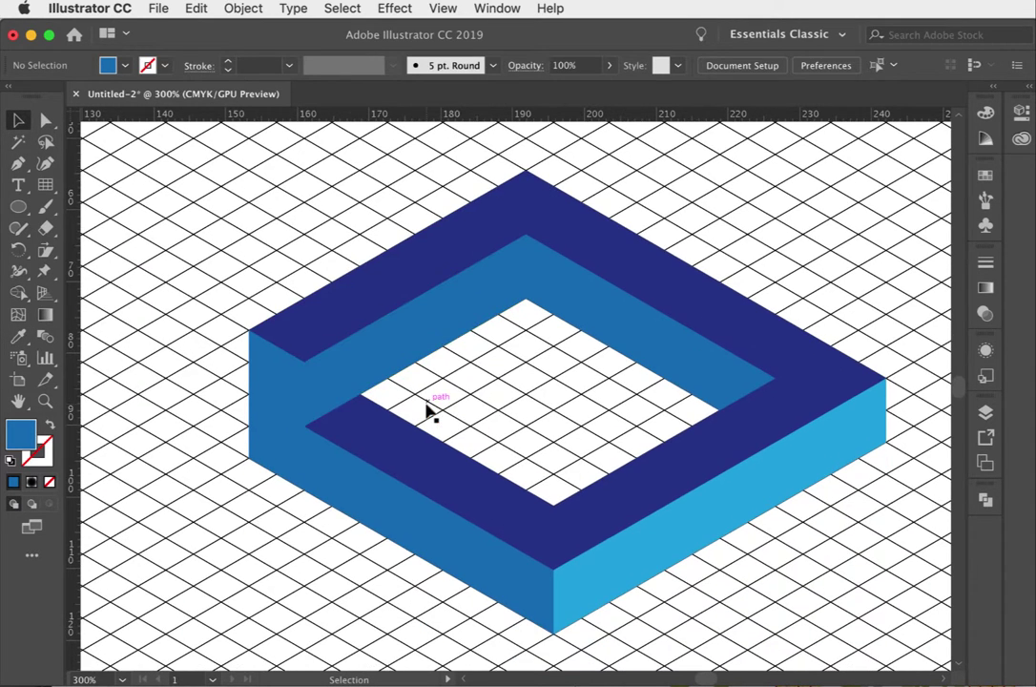
Step: Recolour the frame's inner wall on the rear-left side with the light blue of the front-right wall
left_click(376, 360)
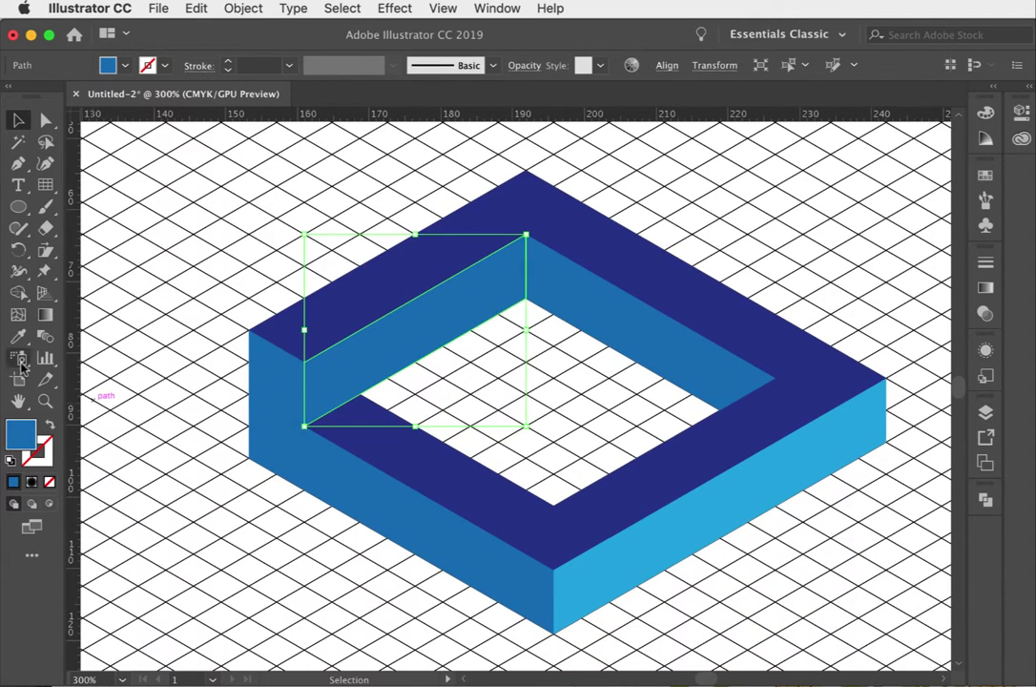
left_click(18, 336)
left_click(698, 540)
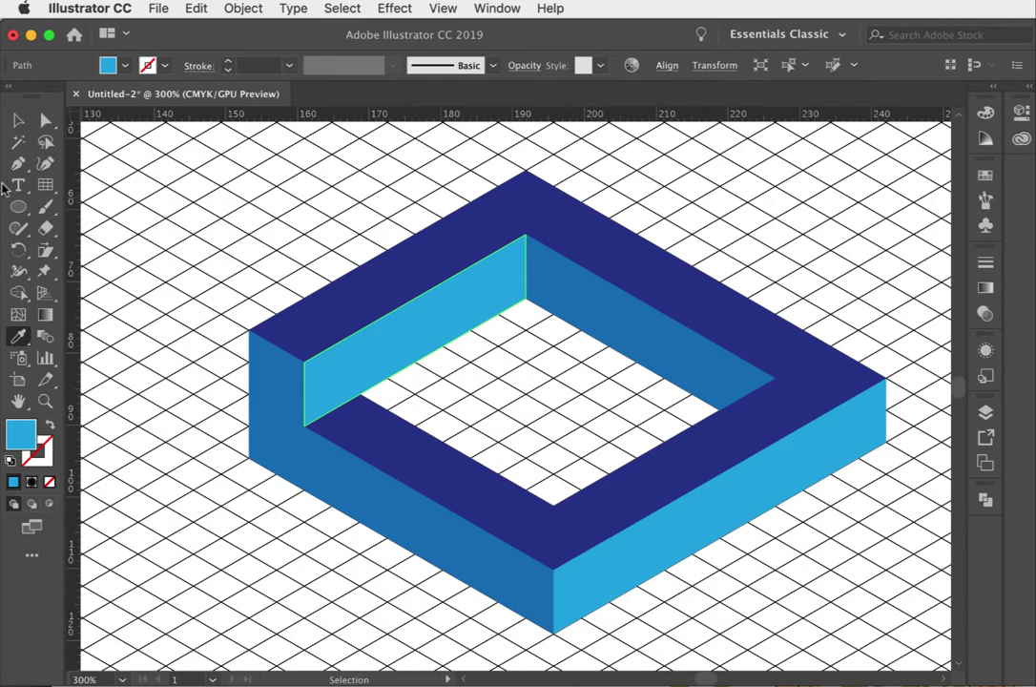
left_click(18, 119)
left_click(231, 259)
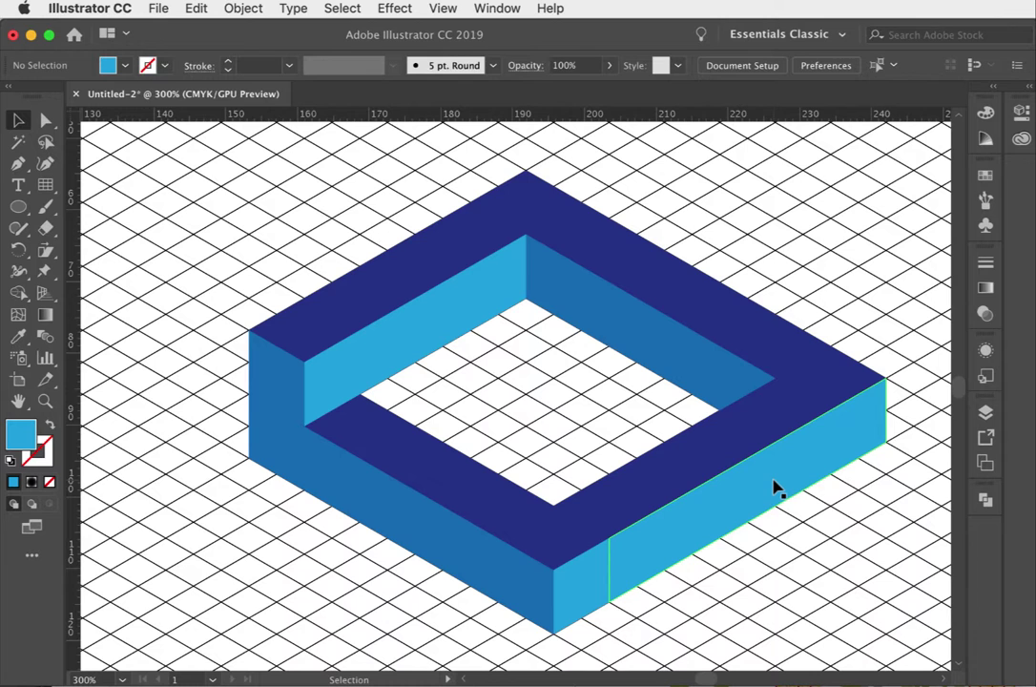
Step: Draw the left face of an upright pillar about 18 mm high at the frame's right corner and fill it with medium blue
scroll(760, 496, "right", 5)
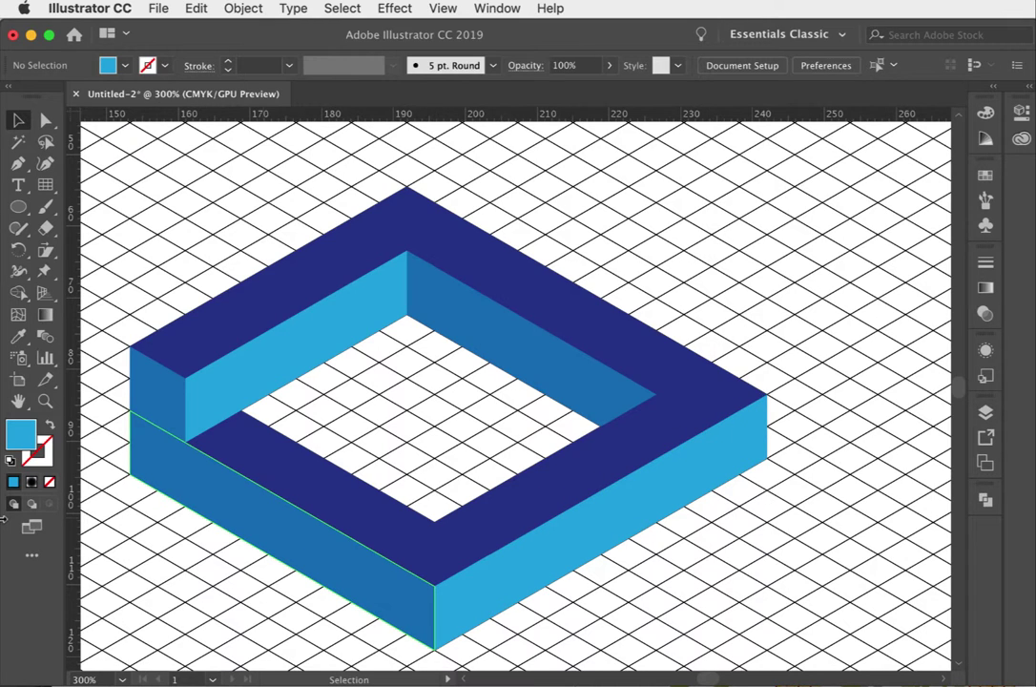
left_click(18, 163)
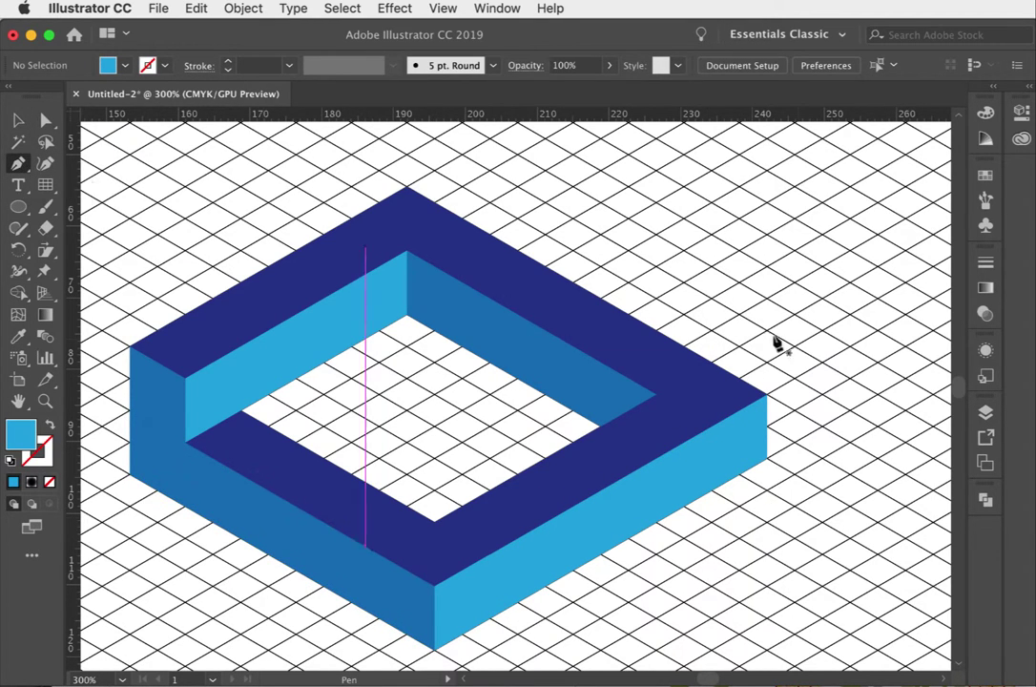
left_click(655, 393)
left_click(655, 265)
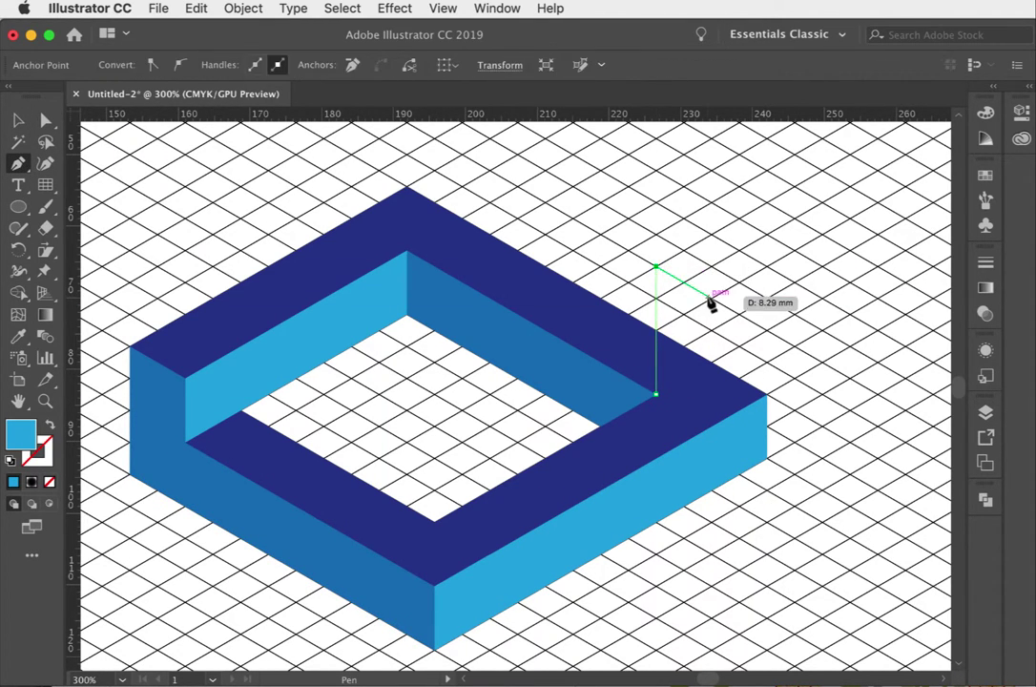
left_click(710, 298)
left_click(711, 426)
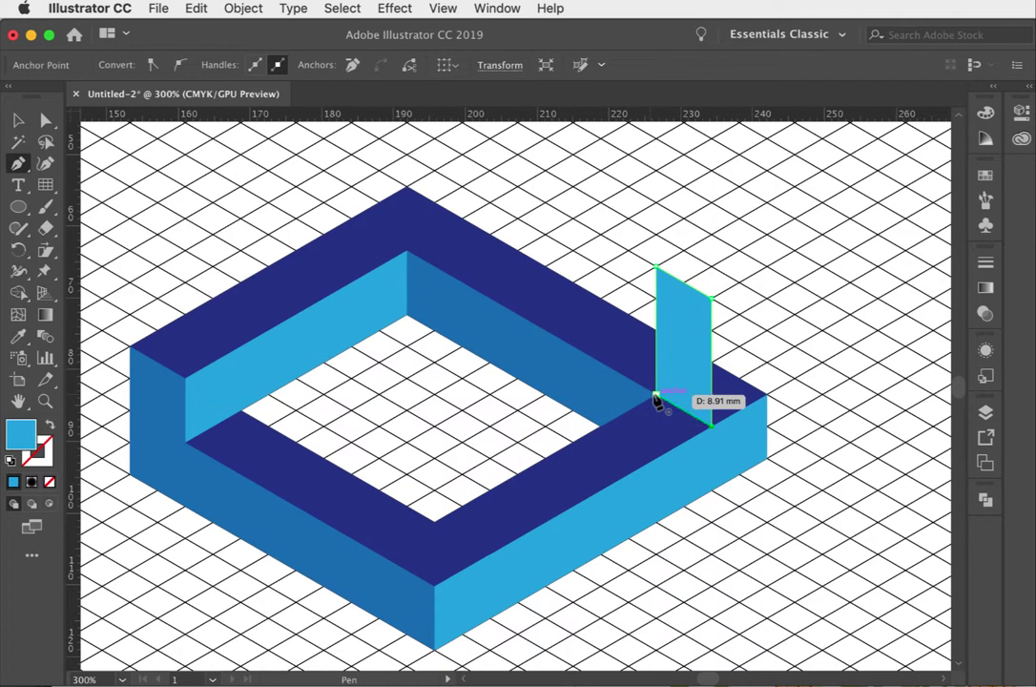
left_click(655, 393)
key("i")
left_click(241, 529)
Step: Draw the pillar's right face with the Pen tool, from the frame's outer right corner to the left face's edge
left_click(17, 163)
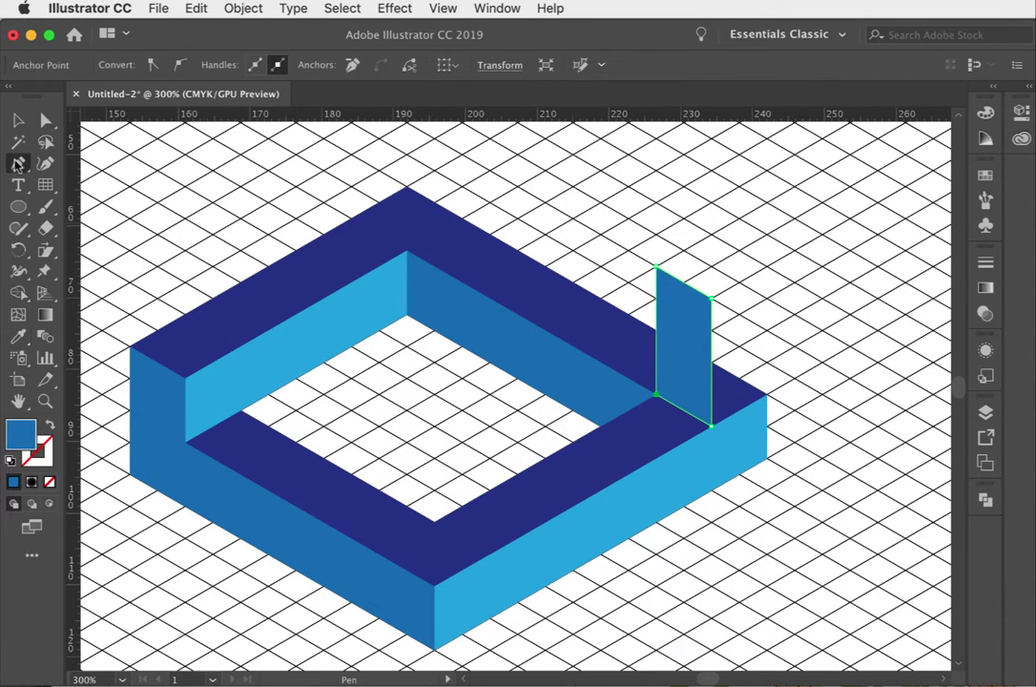
left_click(766, 393)
left_click(766, 266)
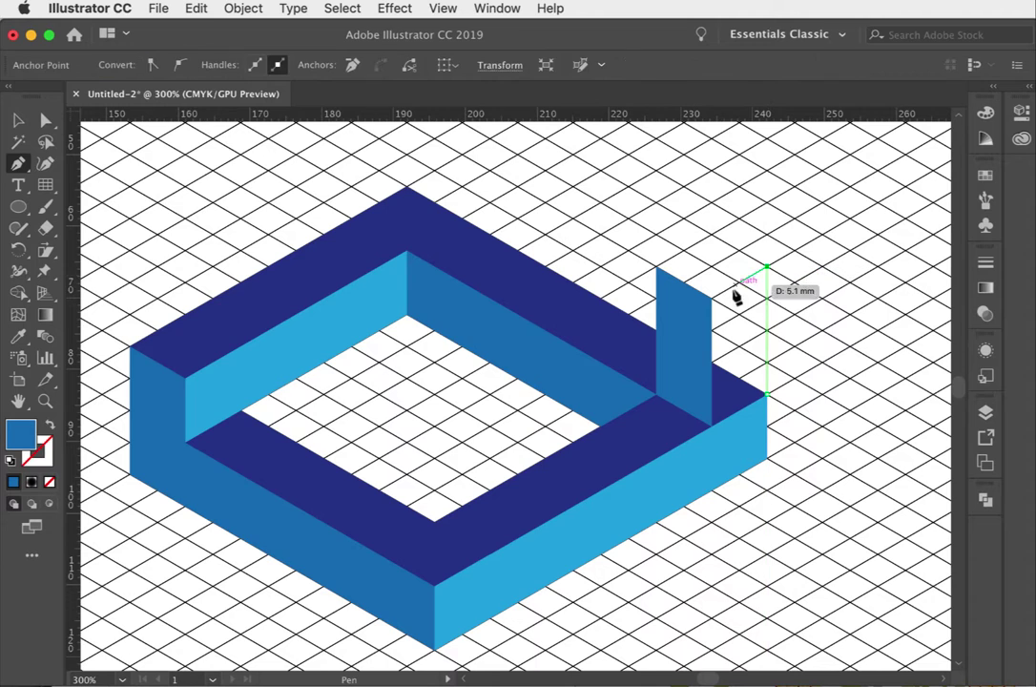
left_click(710, 298)
left_click(711, 425)
left_click(765, 393)
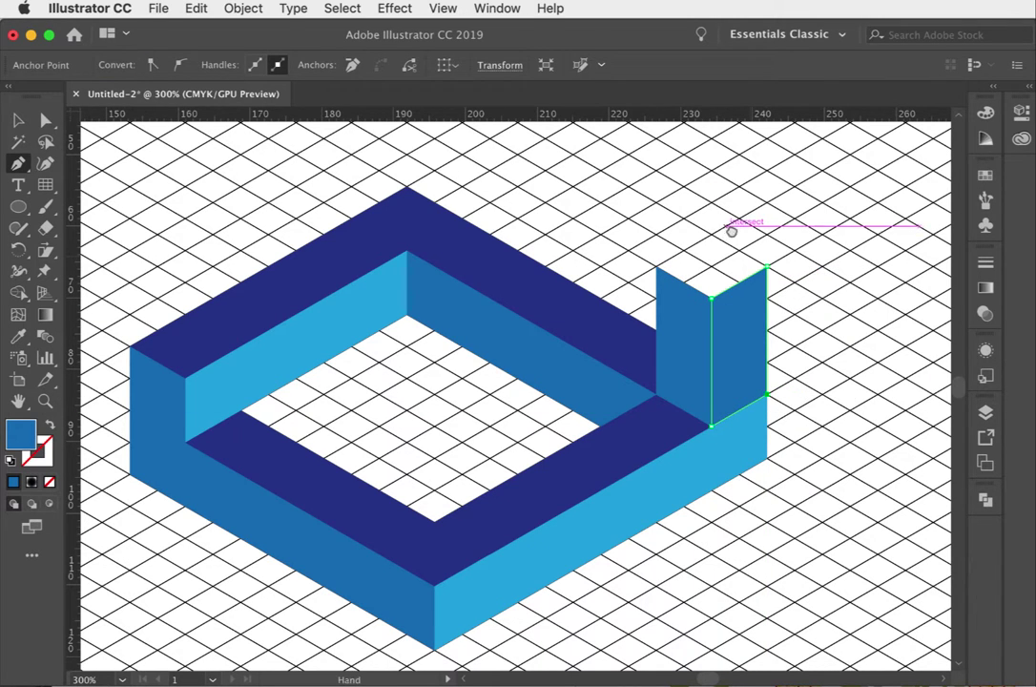
Step: Draw the pillar's diamond-shaped top face and fill it with the dark blue of the frame's top
left_click(710, 236)
left_click(656, 267)
left_click(710, 299)
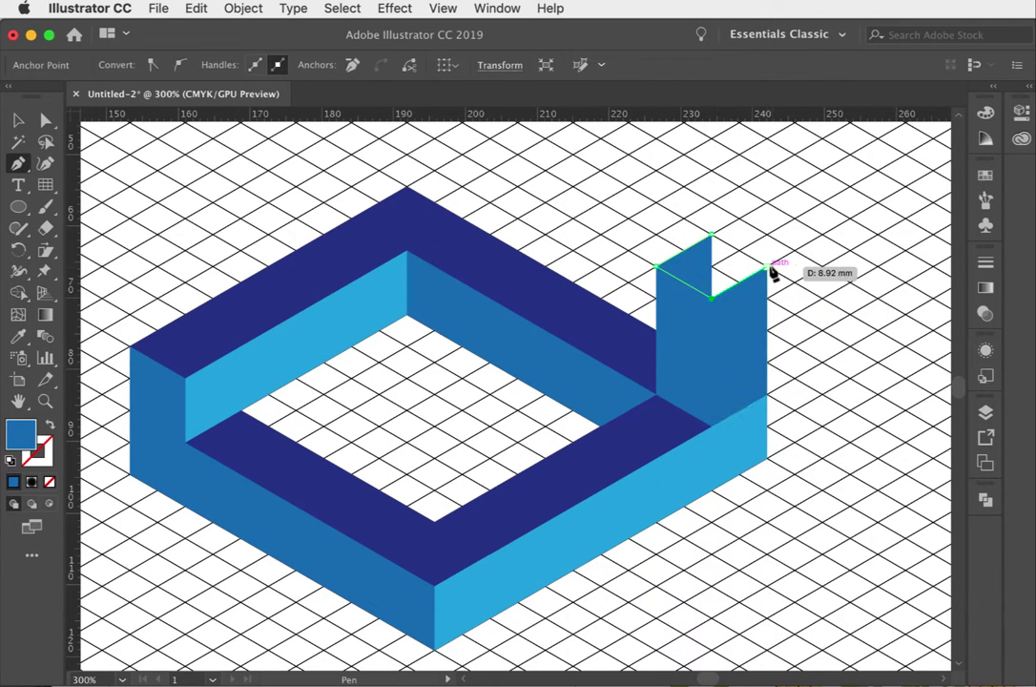
left_click(766, 267)
left_click(711, 236)
key("v")
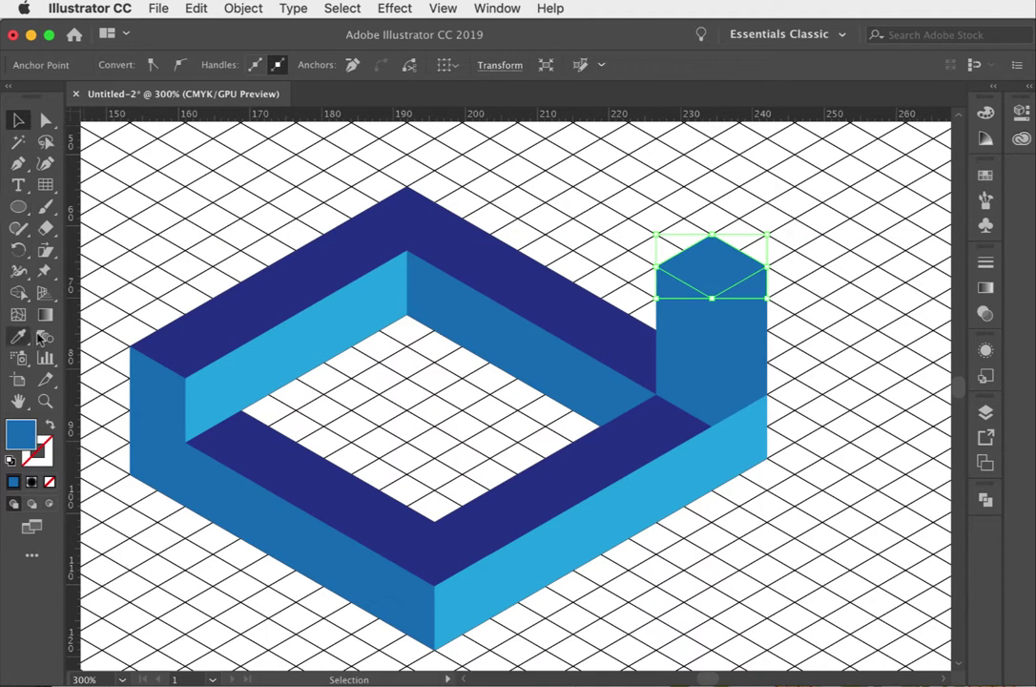
left_click(267, 293, "shift")
key("i")
left_click(267, 294)
Step: Recolour the pillar's right face with the light blue of the front-right wall and deselect it
key("a")
left_click(717, 351)
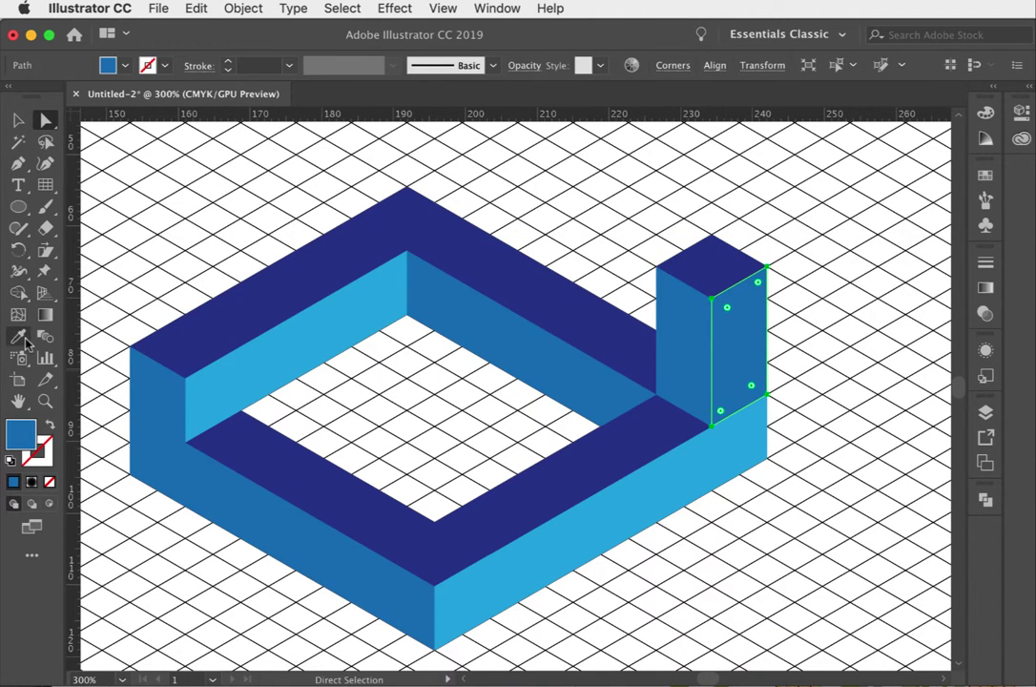
left_click(728, 469, "shift")
key("i")
left_click(728, 469)
key("v")
left_click(830, 546)
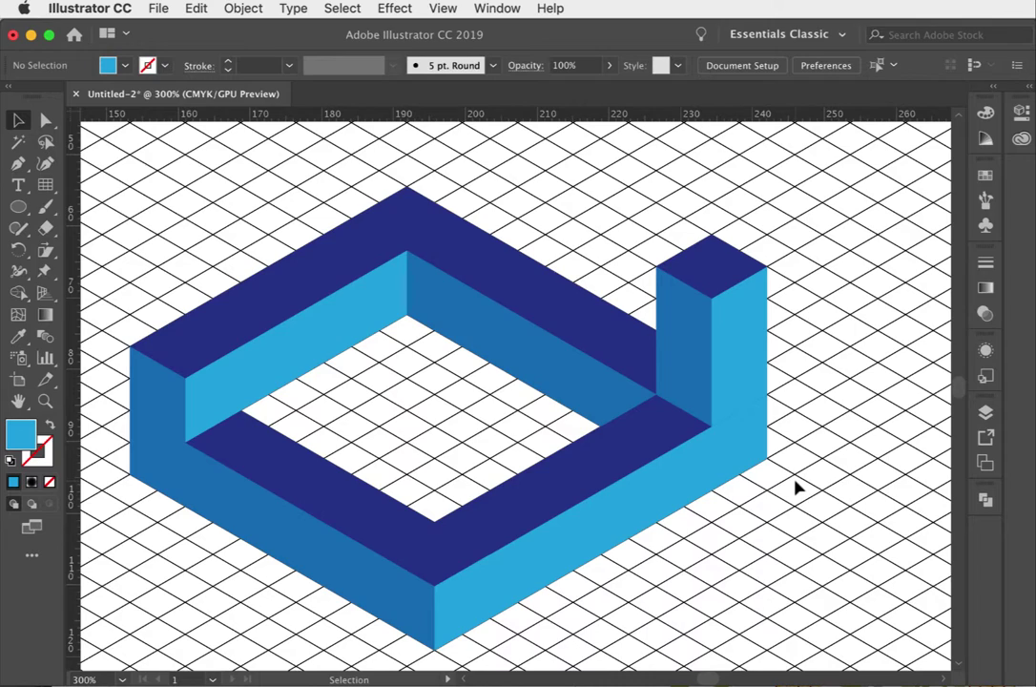
key("z")
key("ctrl+minus")
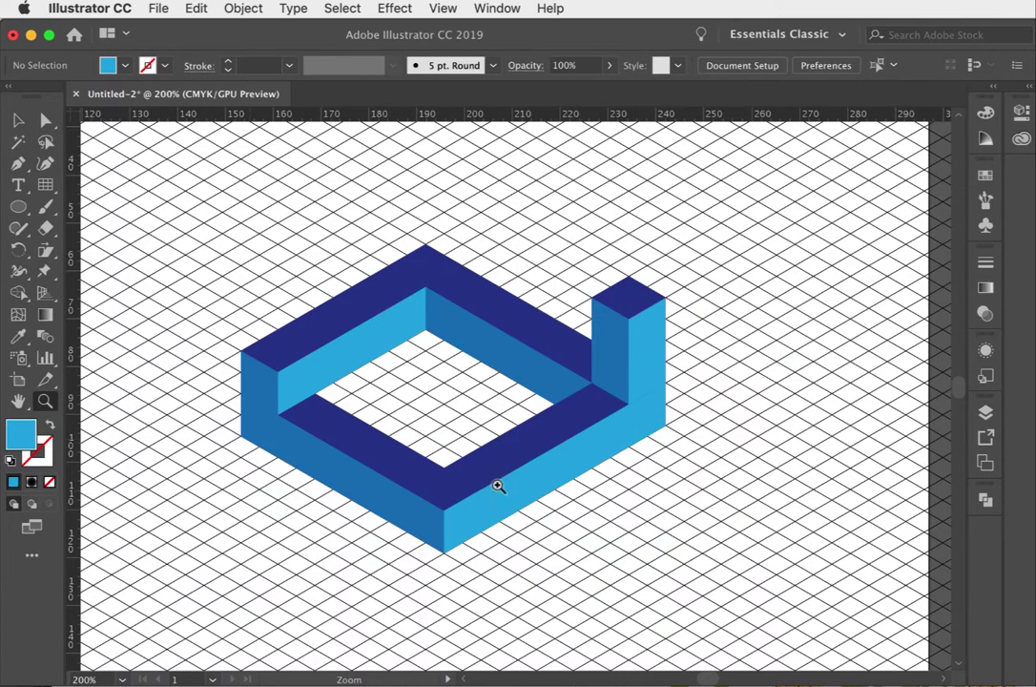
key("ctrl+plus")
scroll(623, 471, "up", 2)
scroll(624, 471, "right", 2)
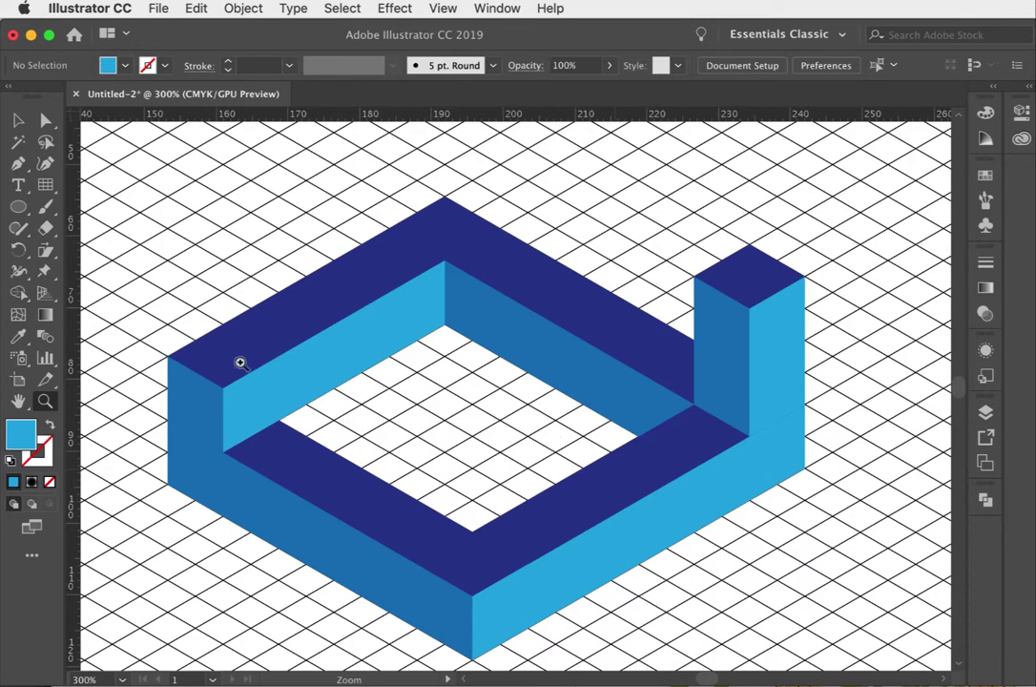
Step: Draw a closed three-step staircase profile about 14 mm wide and 13 mm high with the Pen tool, in the empty grid area beside the frame
left_click(17, 164)
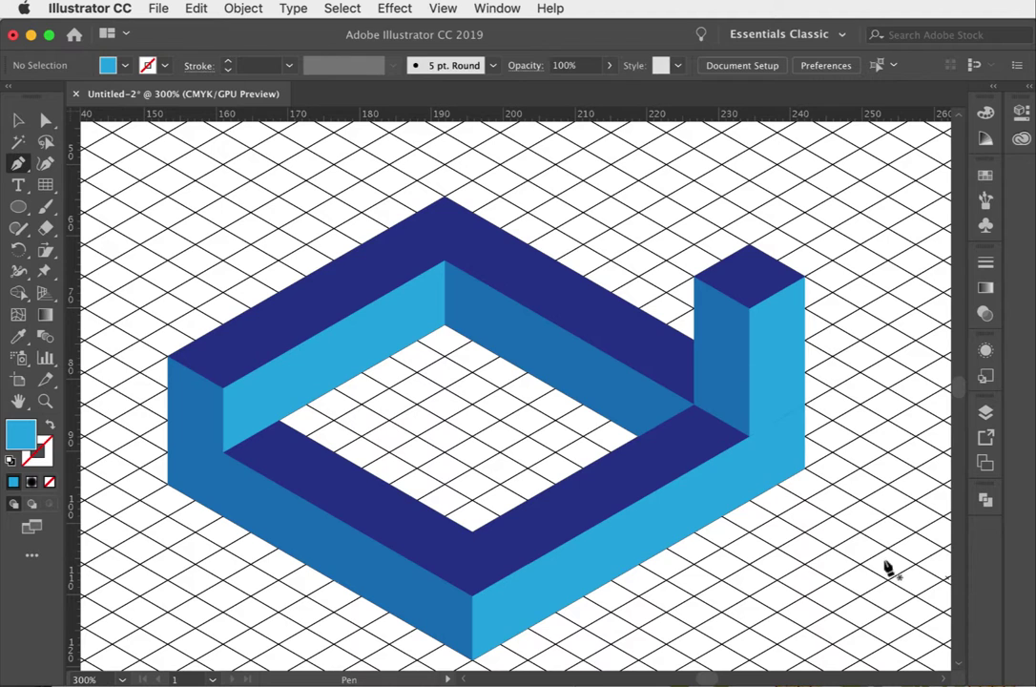
left_click_drag(850, 578, 628, 495)
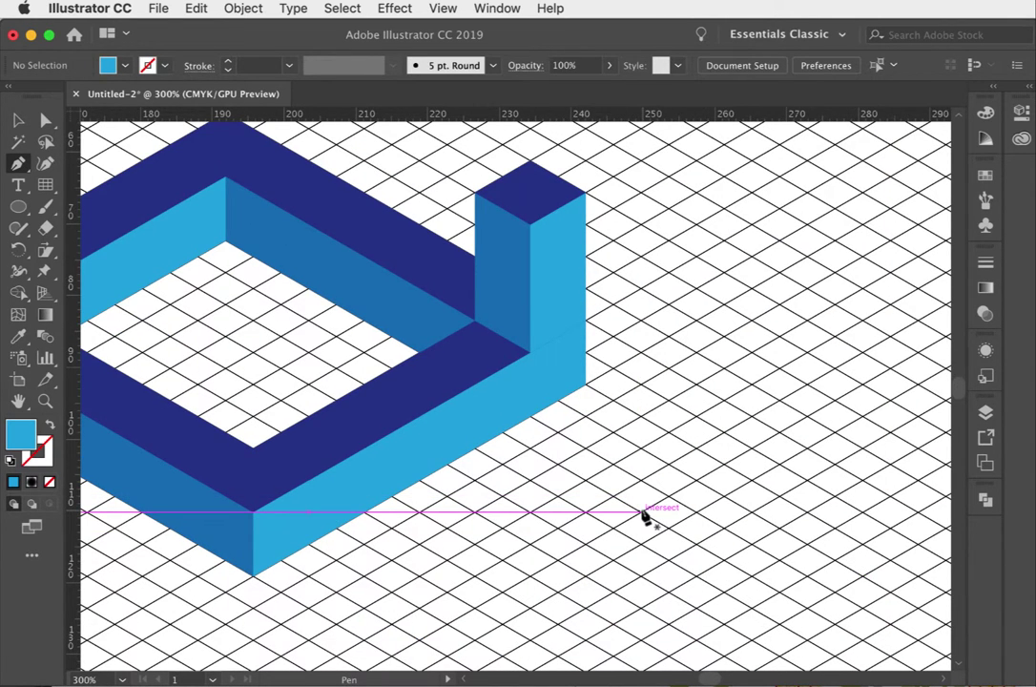
left_click(608, 512)
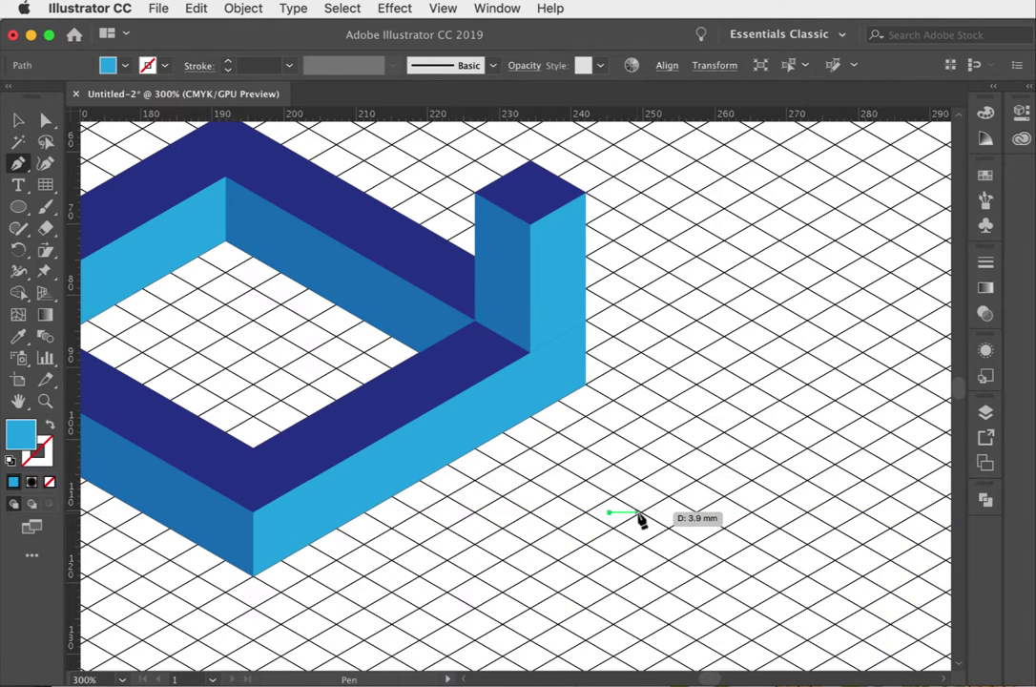
left_click(640, 512)
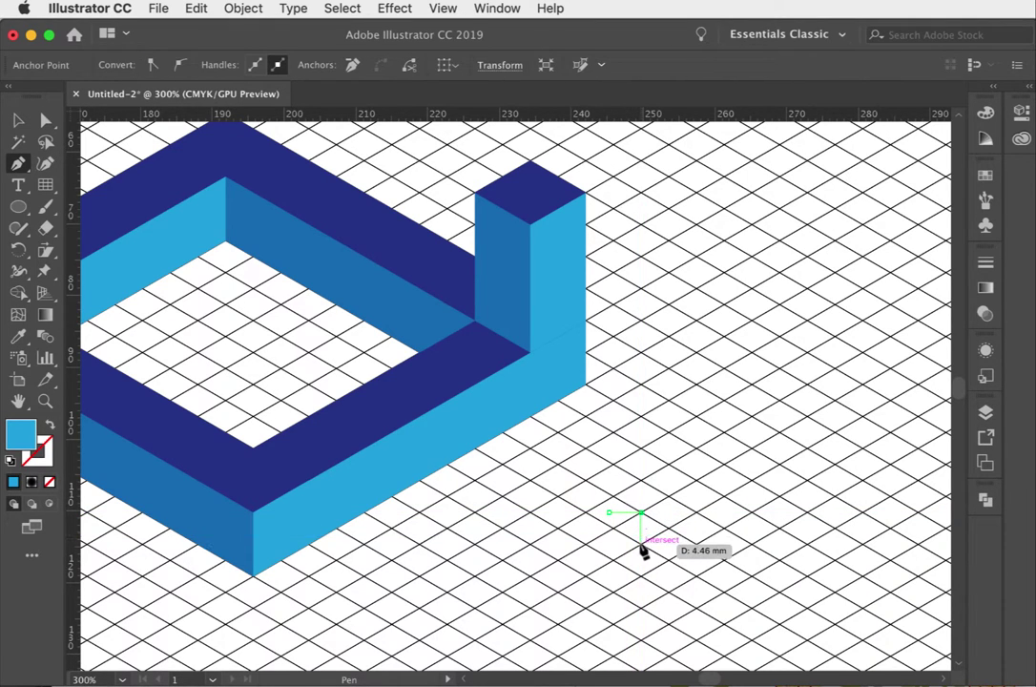
left_click(640, 544)
left_click(673, 544)
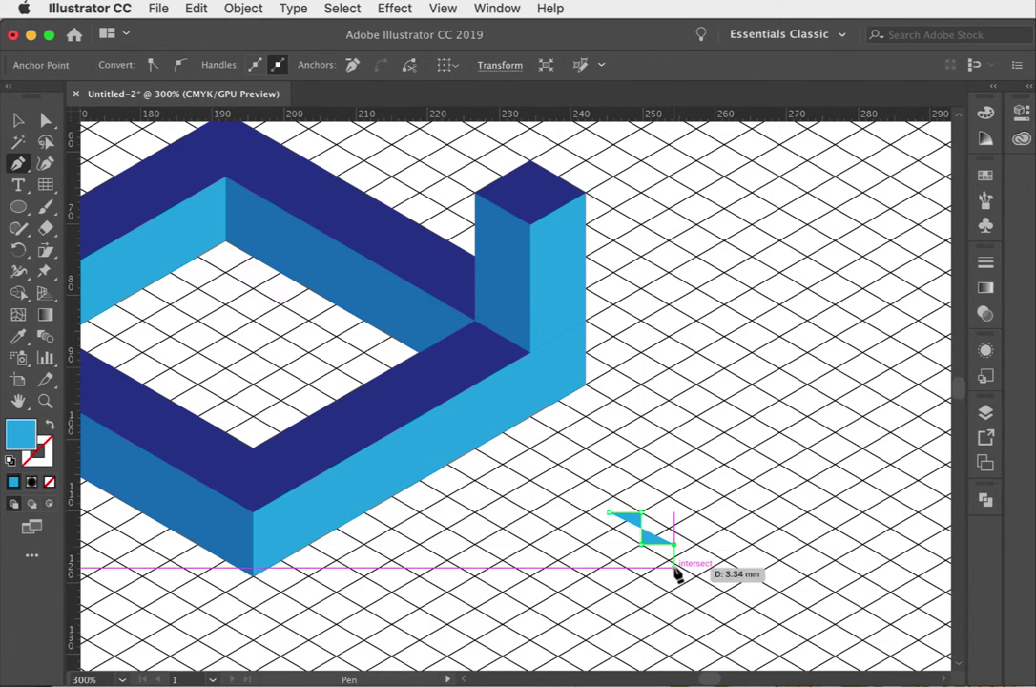
left_click(673, 566)
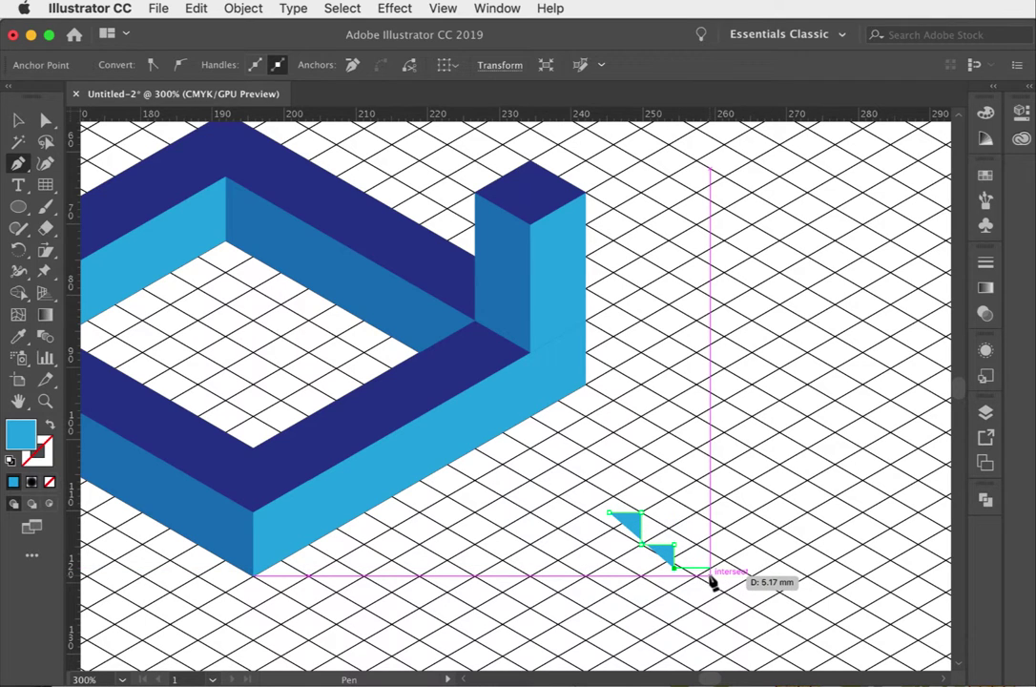
left_click(710, 566)
left_click(710, 607)
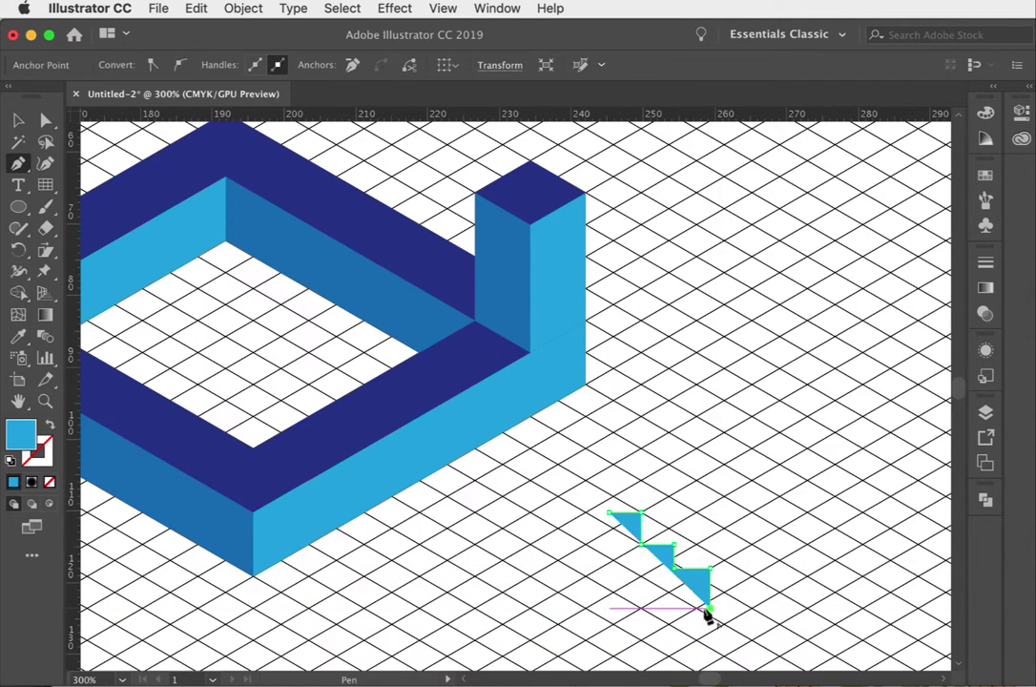
left_click(608, 606)
left_click(610, 513)
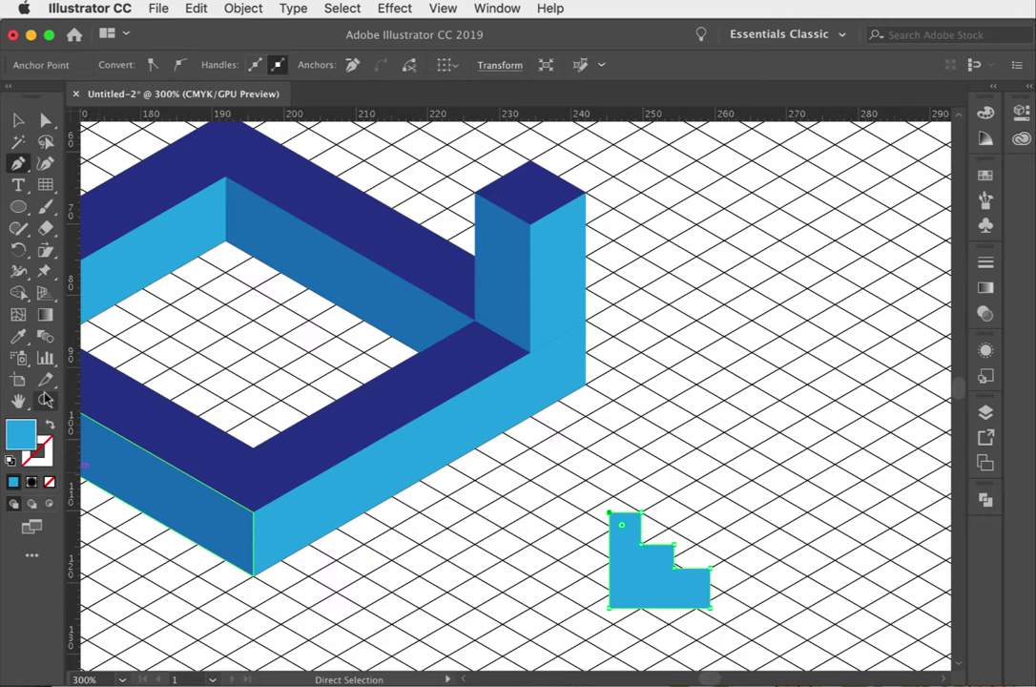
Step: Move the staircase profile slightly down and to the right on the grid
left_click(45, 401)
left_click(655, 562)
left_click(567, 412)
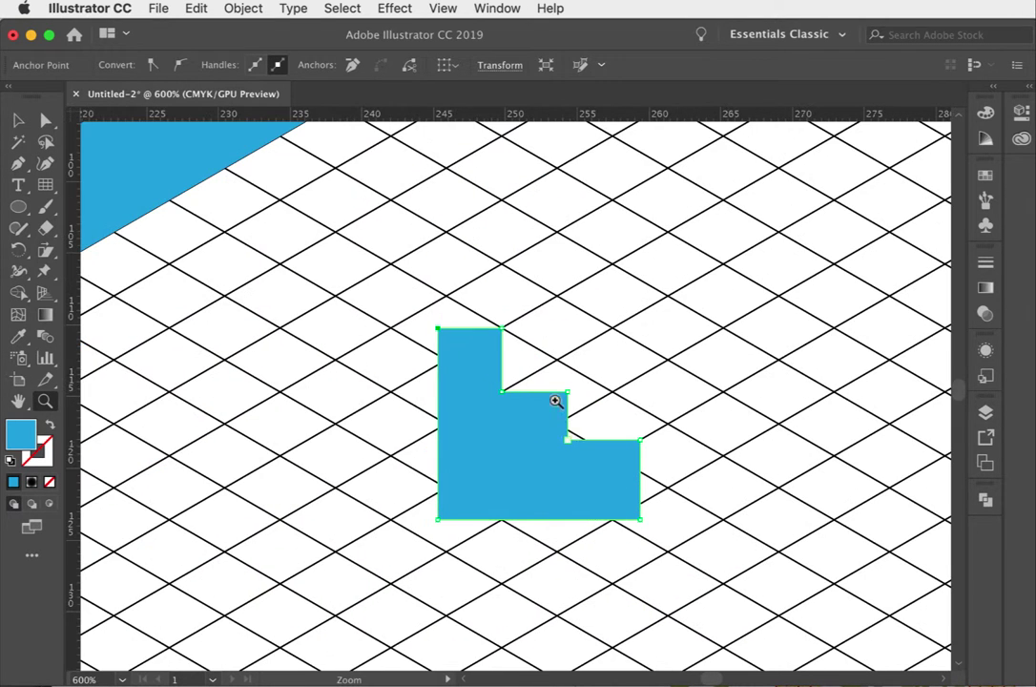
left_click(563, 459)
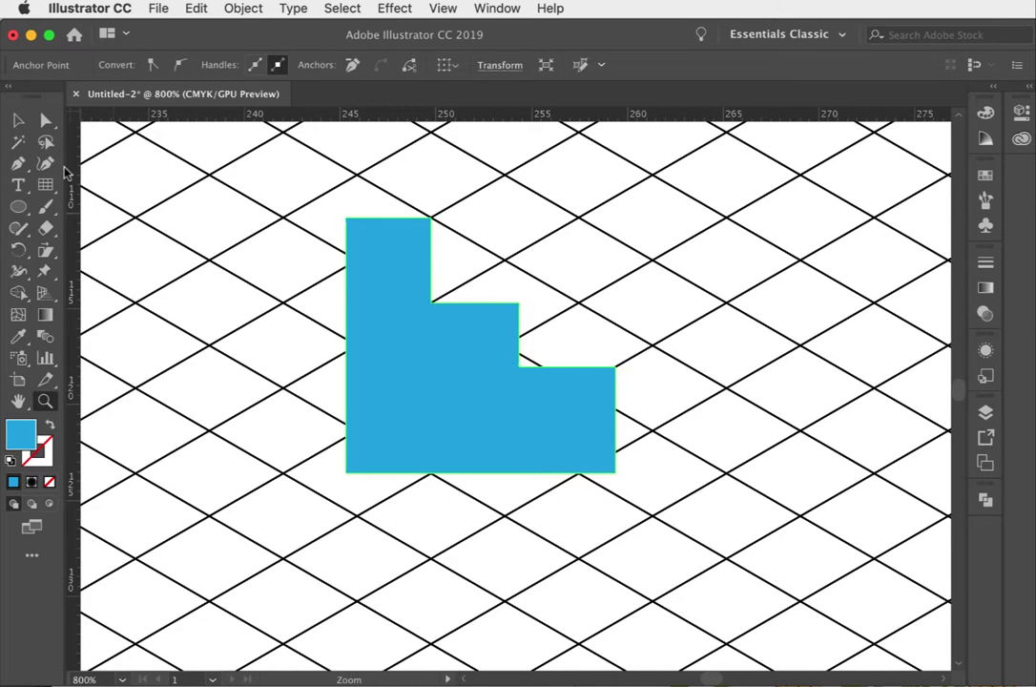
left_click(18, 120)
left_click_drag(455, 440, 465, 474)
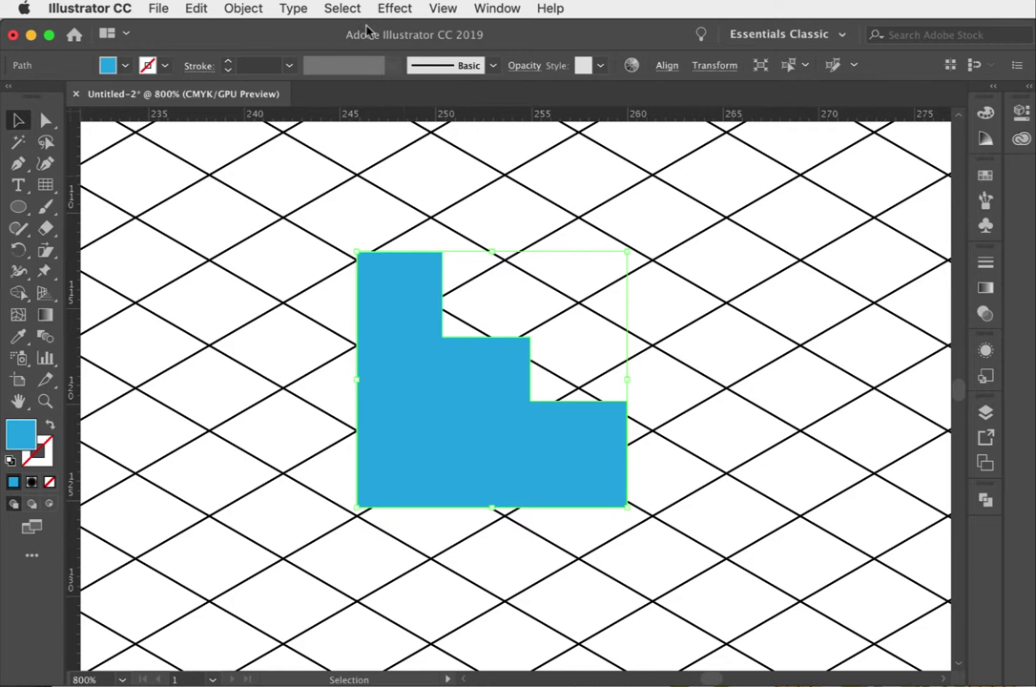
Step: Apply a 3D Extrude & Bevel effect to the staircase profile in the Isometric Left position, with the preview on
left_click(392, 9)
mouse_move(572, 119)
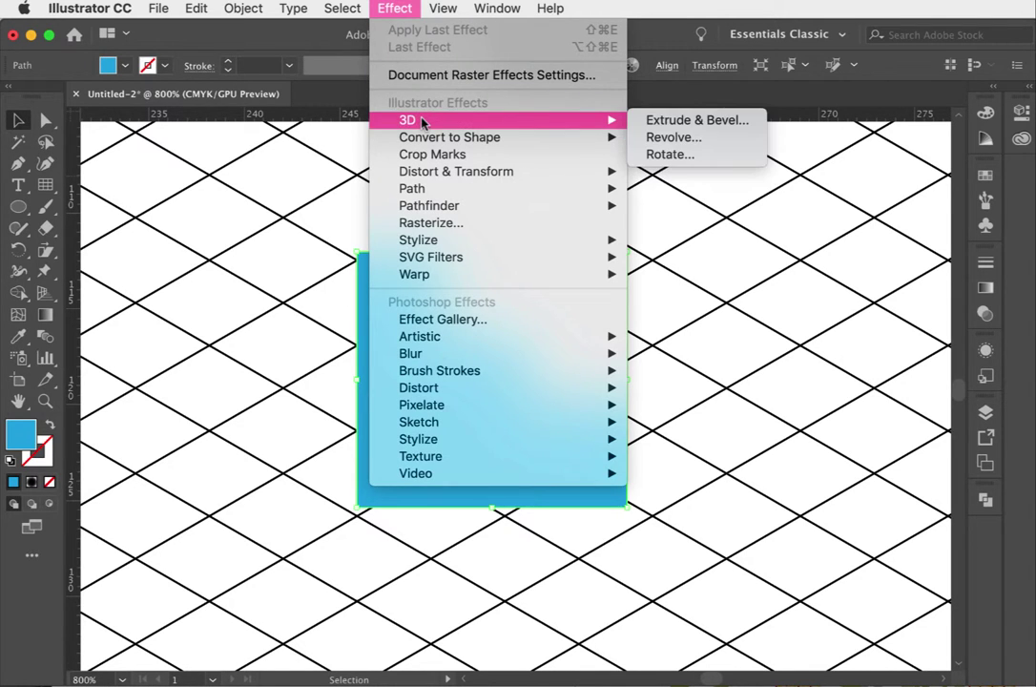
left_click(731, 130)
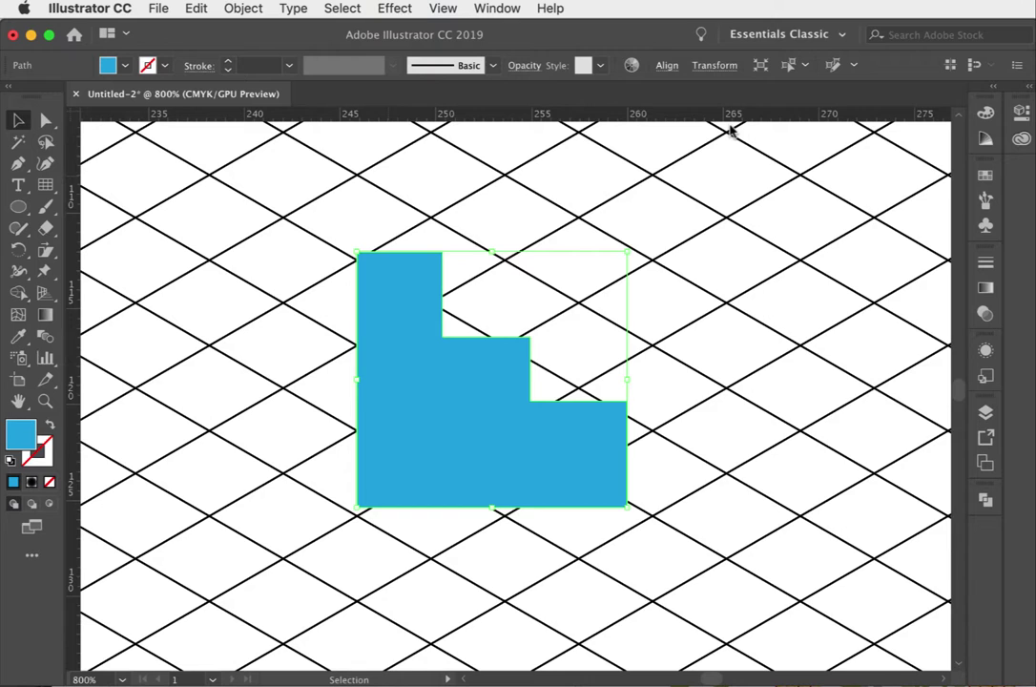
left_click_drag(667, 249, 761, 219)
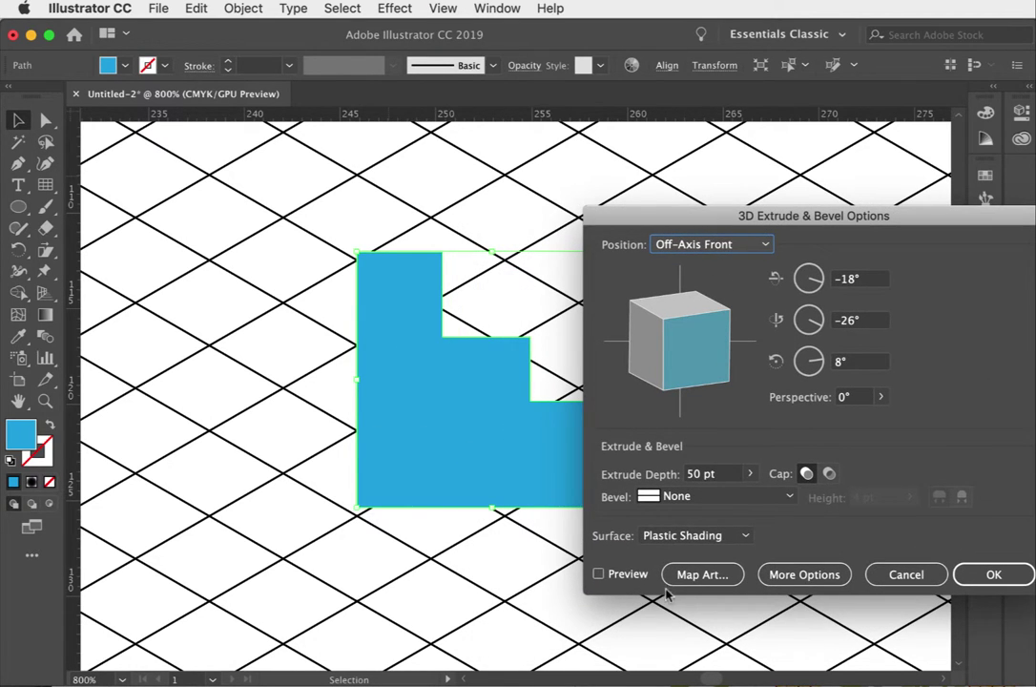
left_click(597, 573)
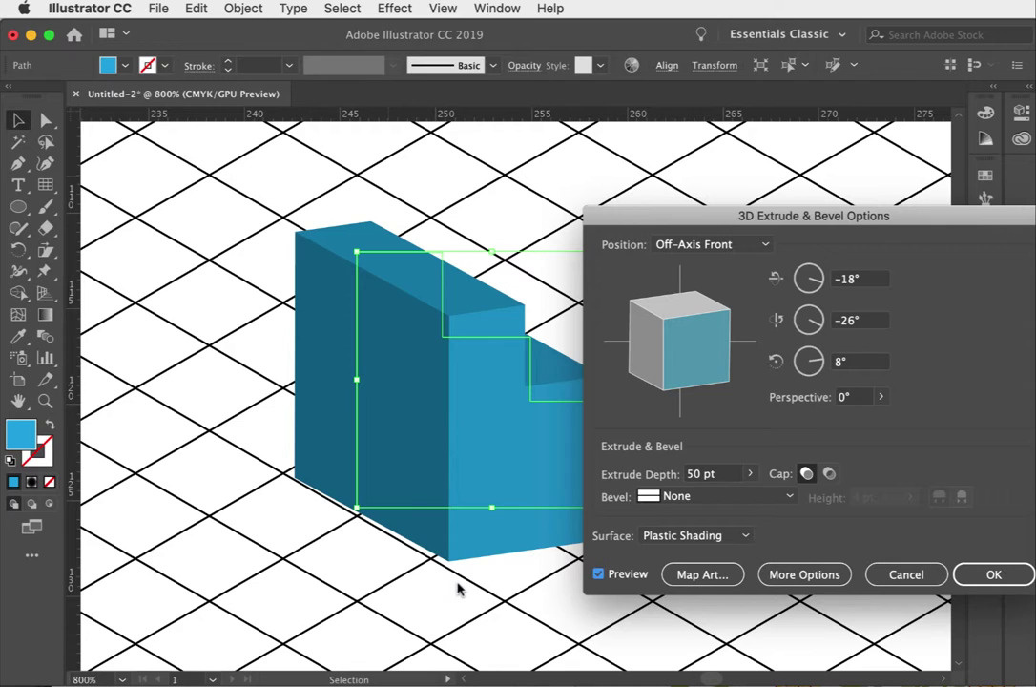
left_click(694, 246)
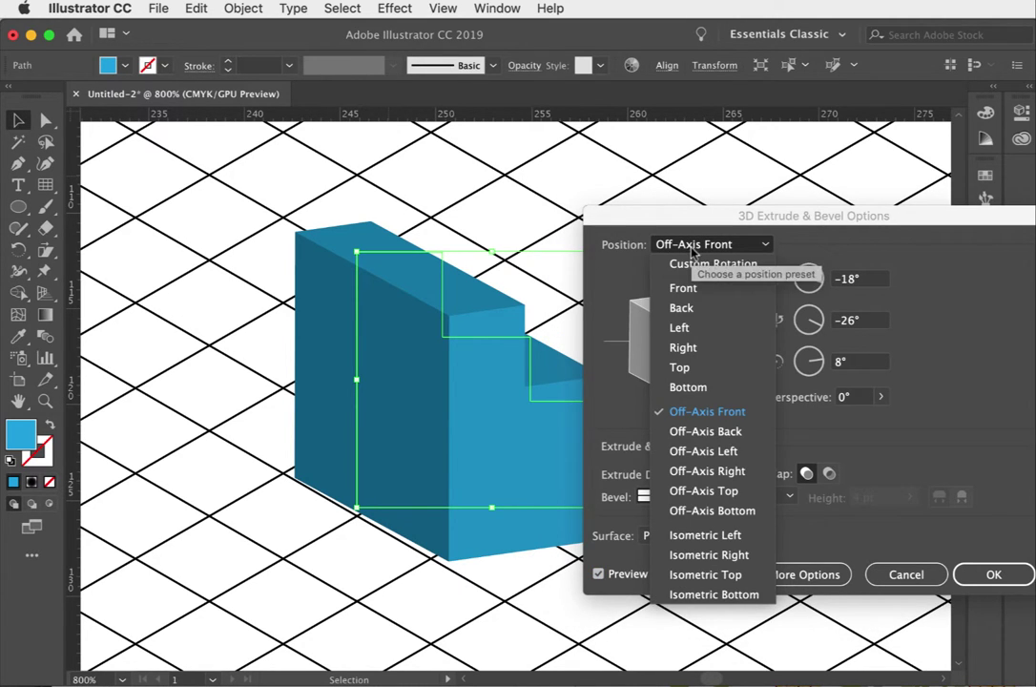
left_click(684, 539)
left_click_drag(766, 218, 933, 212)
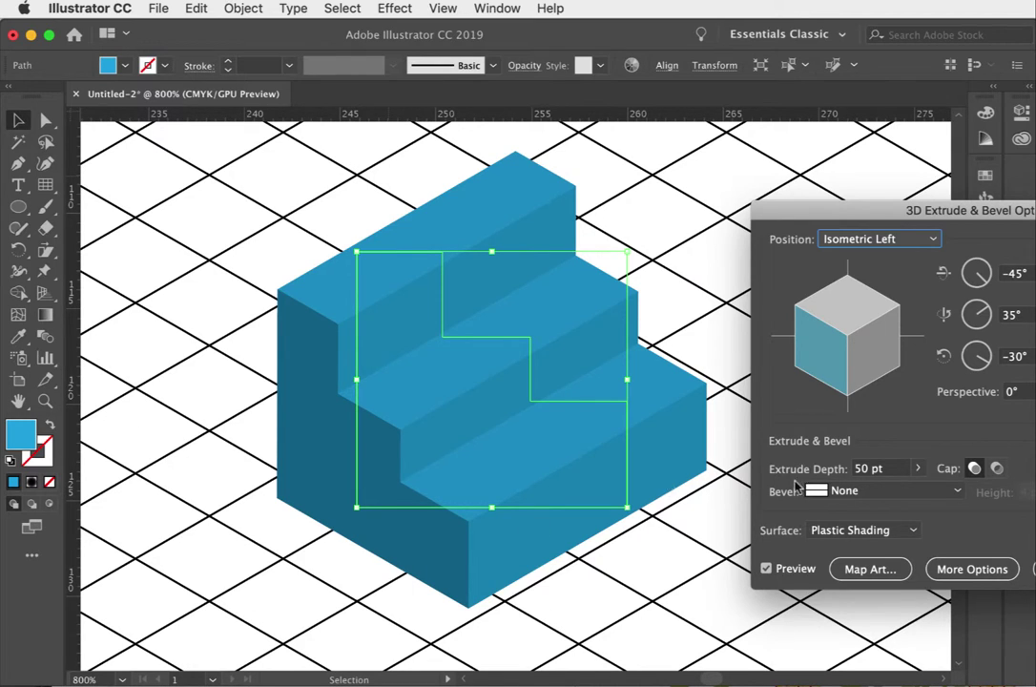
Step: Try an extrusion depth of 20 pt for the staircase and refresh the preview
left_click(915, 470)
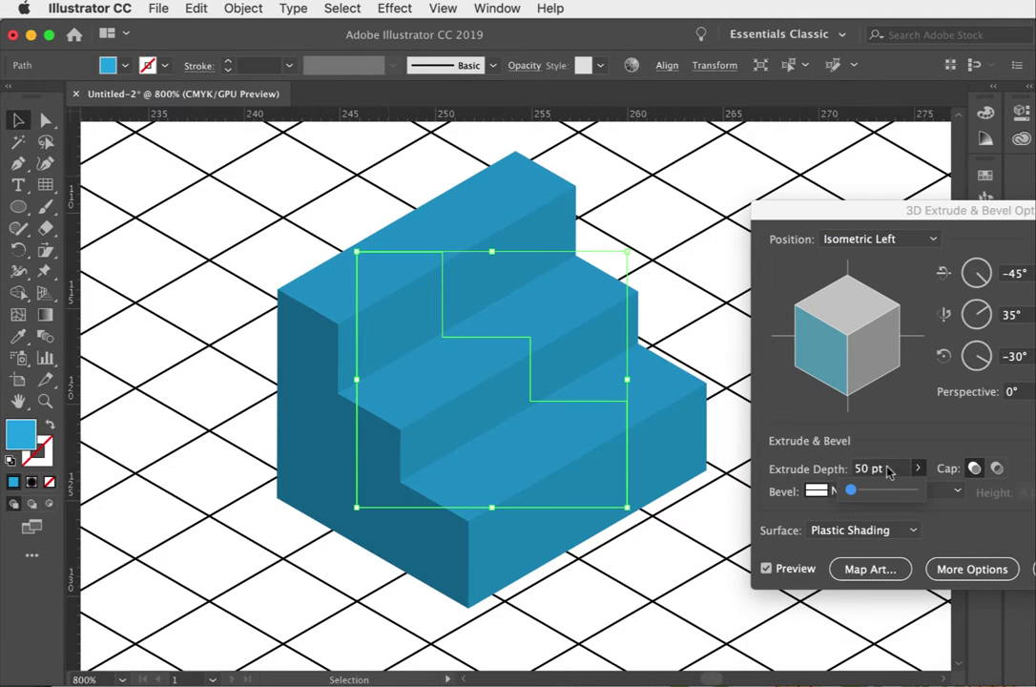
left_click(887, 470)
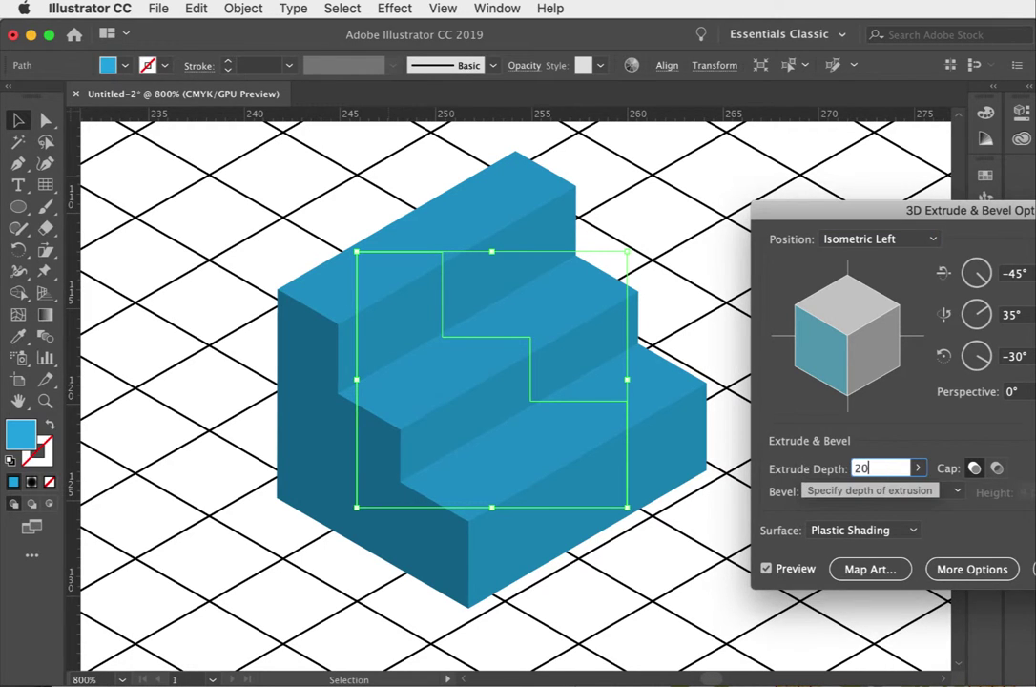
type("20")
left_click(789, 570)
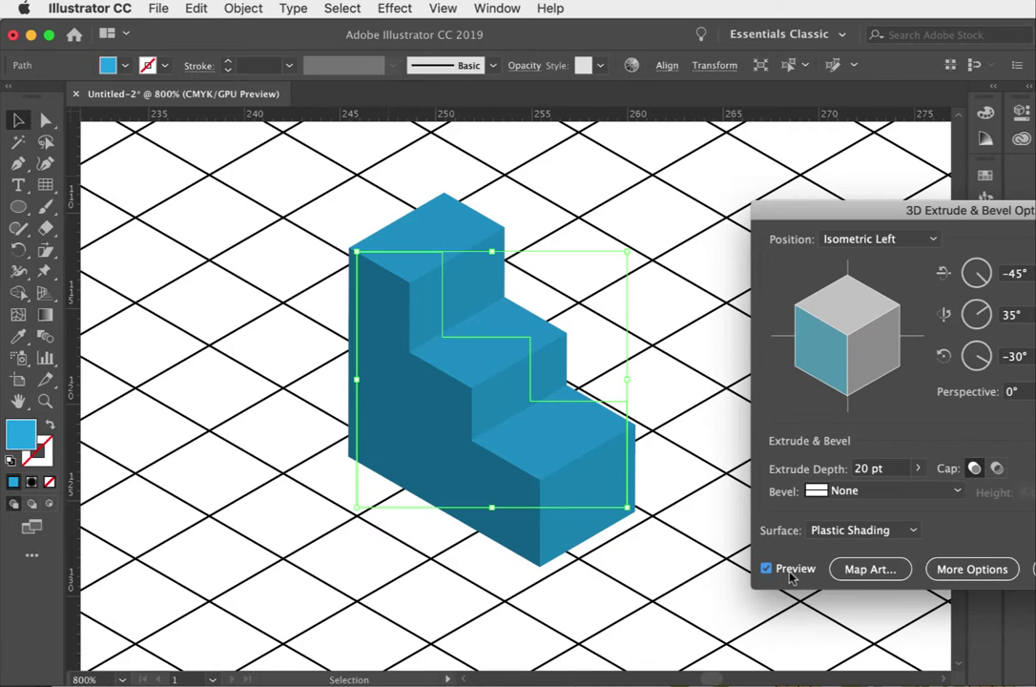
Step: Set the staircase's extrusion depth to 40 pt and apply the 3D effect
left_click(918, 469)
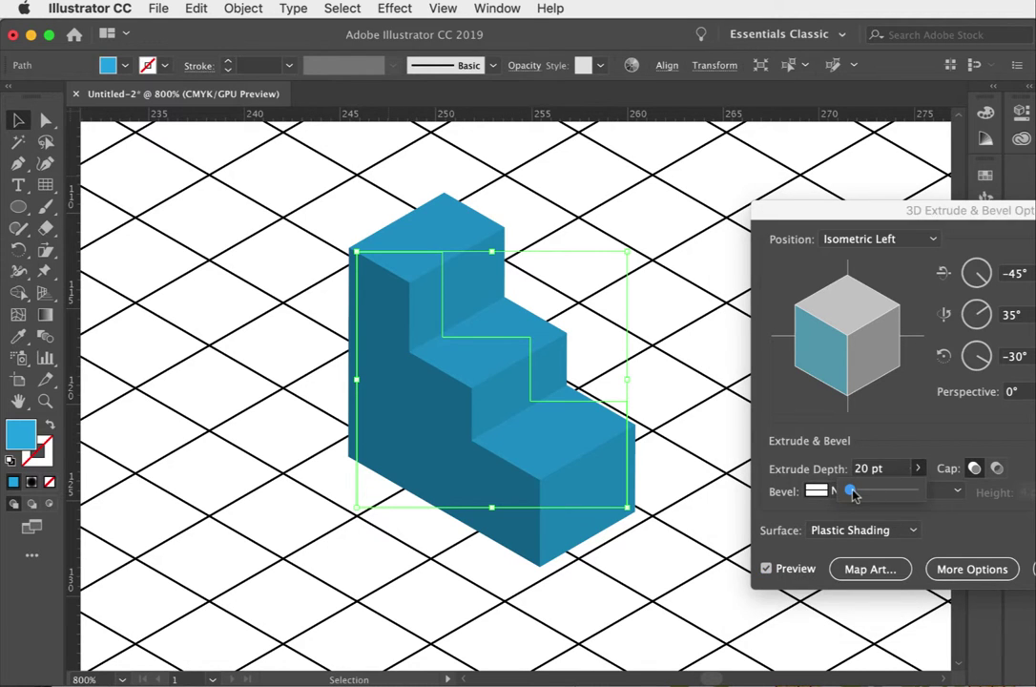
left_click_drag(854, 493, 843, 469)
type("40")
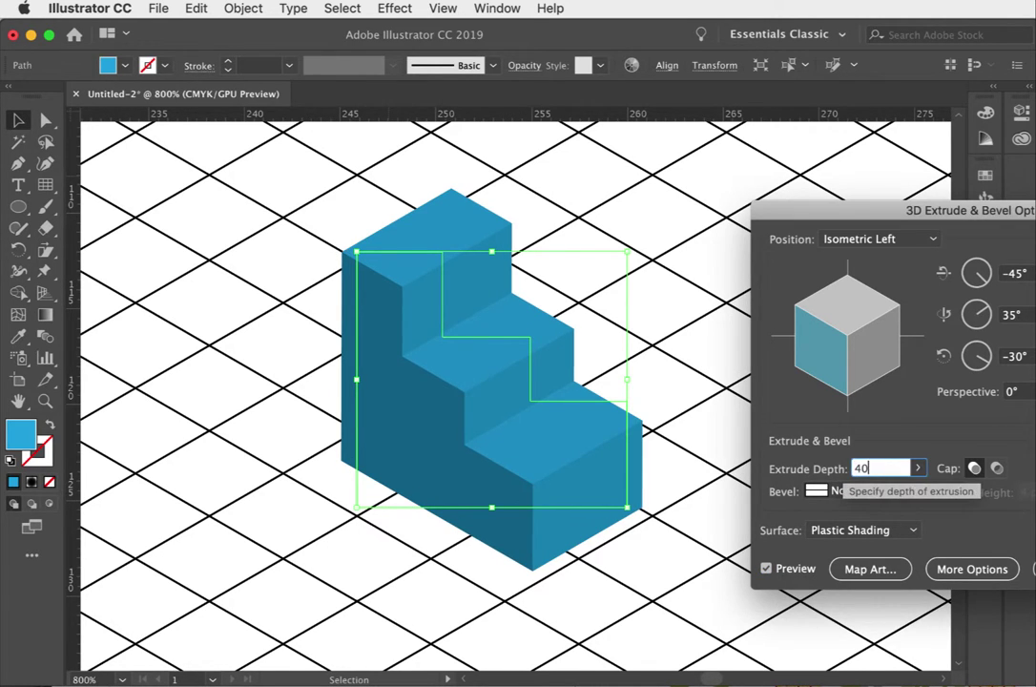
key("Tab")
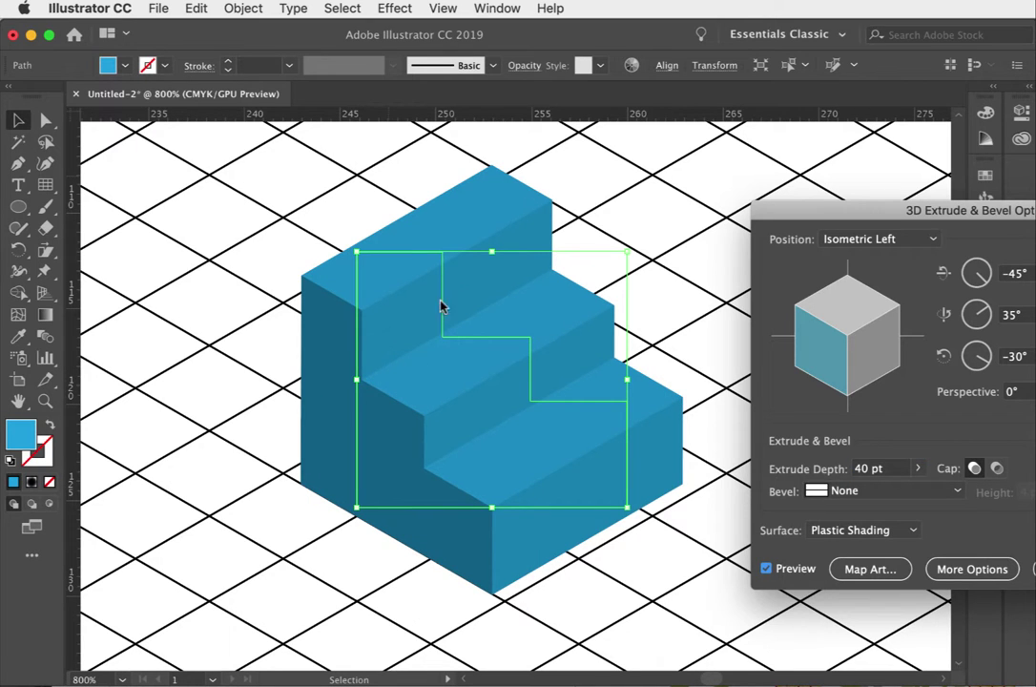
left_click_drag(916, 210, 588, 221)
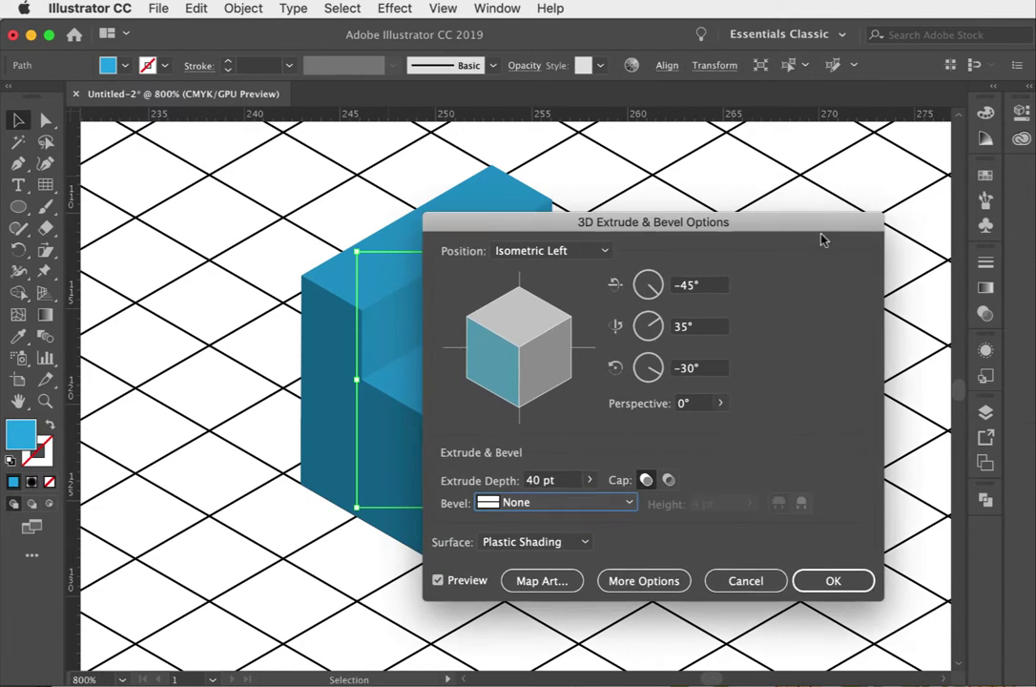
left_click(841, 585)
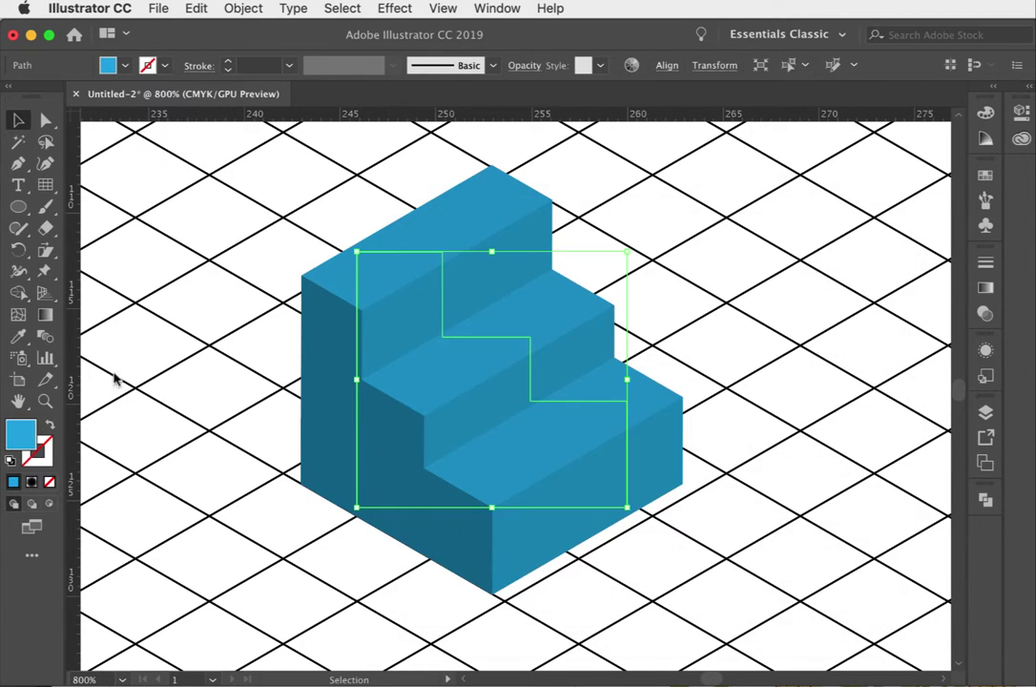
Step: Move the extruded staircase up to the foot of the pillar, against the frame's front-right wall
left_click(45, 400)
left_click(240, 403, "alt")
left_click(296, 349, "alt")
left_click(510, 351, "alt")
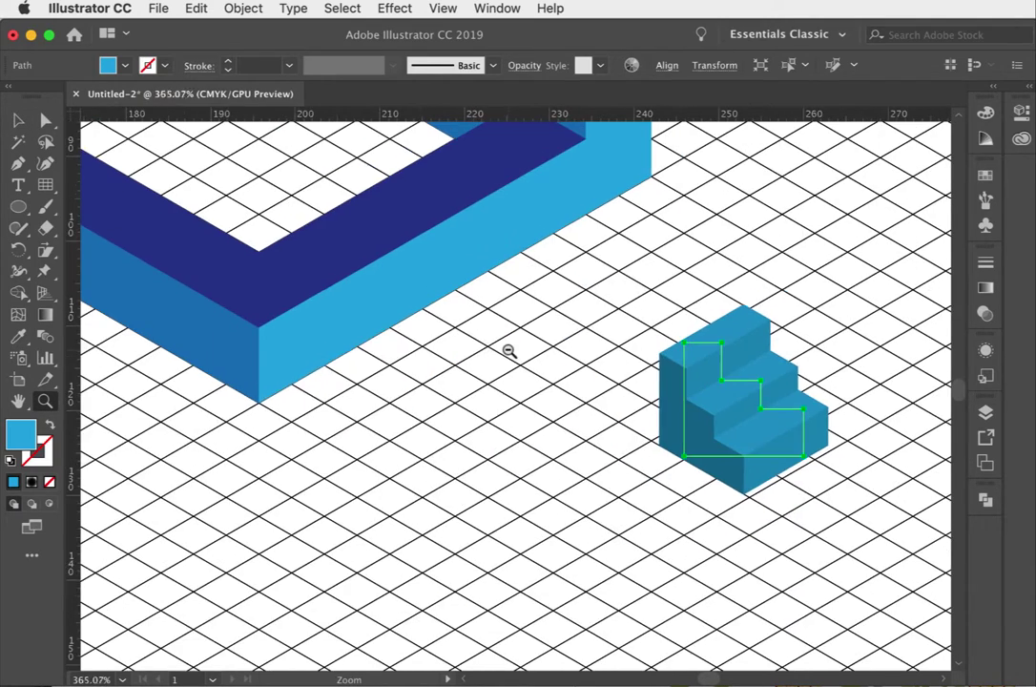
left_click(496, 295, "alt")
left_click(497, 296, "alt")
left_click(19, 122)
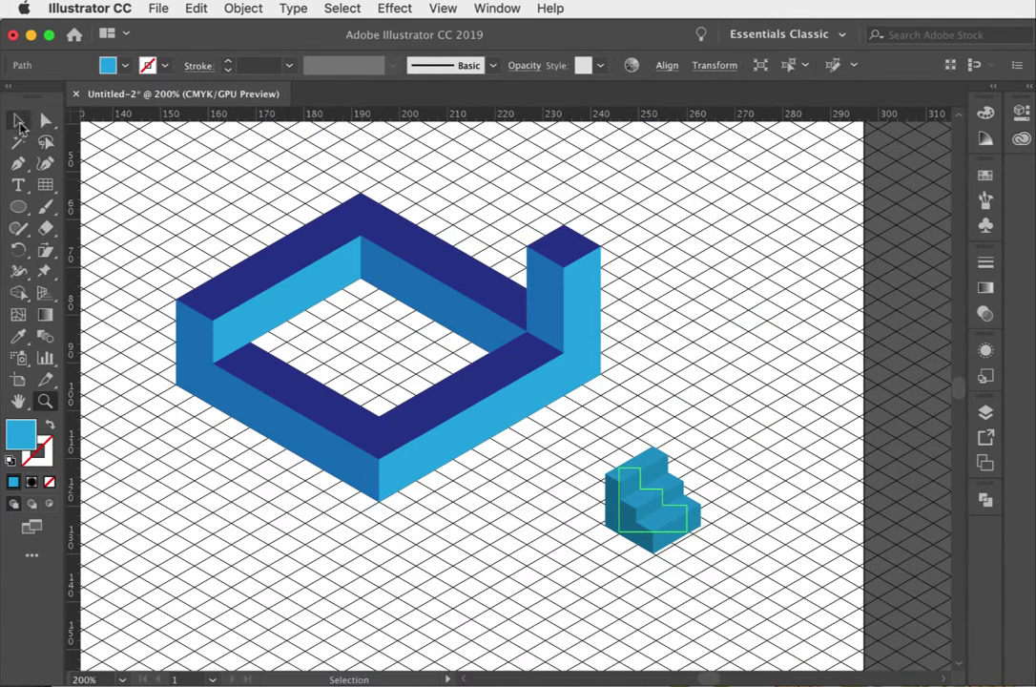
left_click_drag(622, 468, 653, 486)
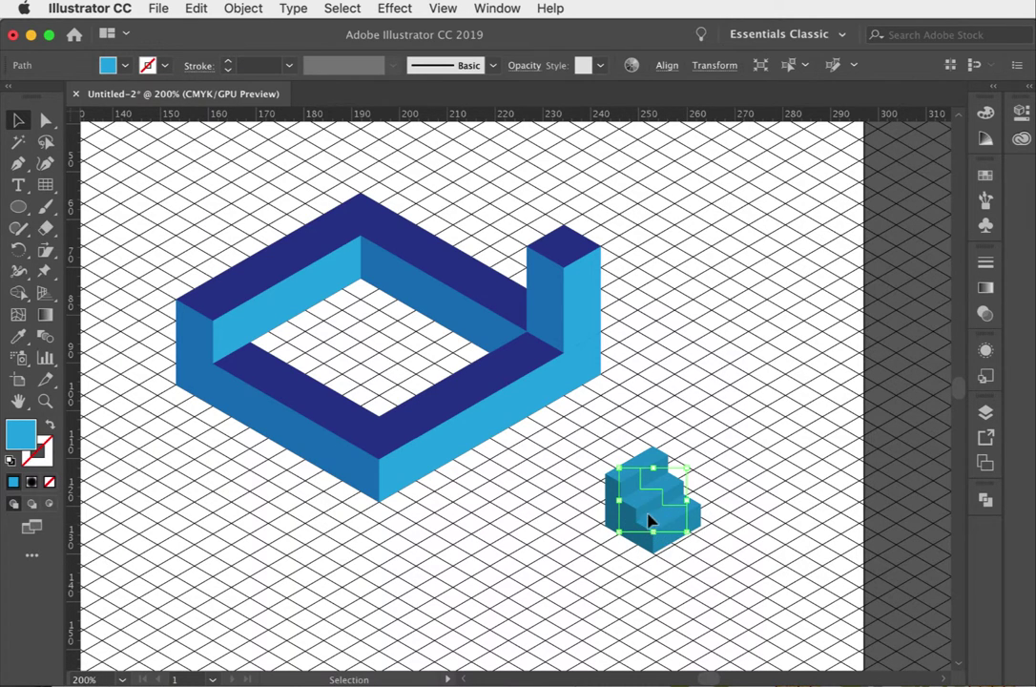
left_click_drag(649, 522, 610, 412)
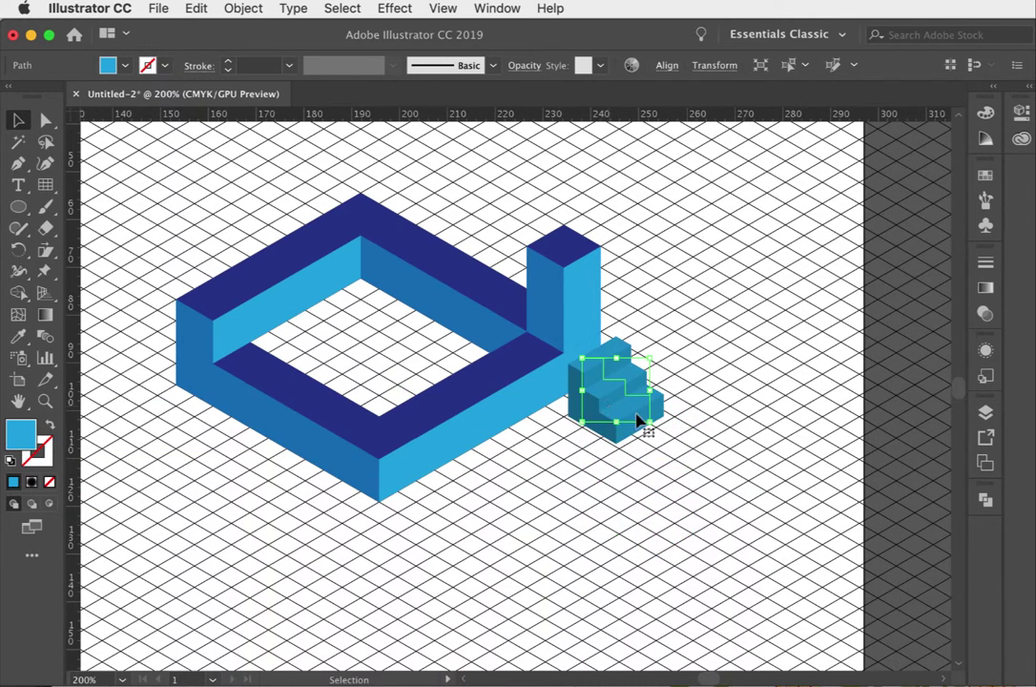
Step: Nudge the staircase left and up in small increments so it overlaps the wall below the pillar's base
left_click(45, 400)
left_click(596, 381)
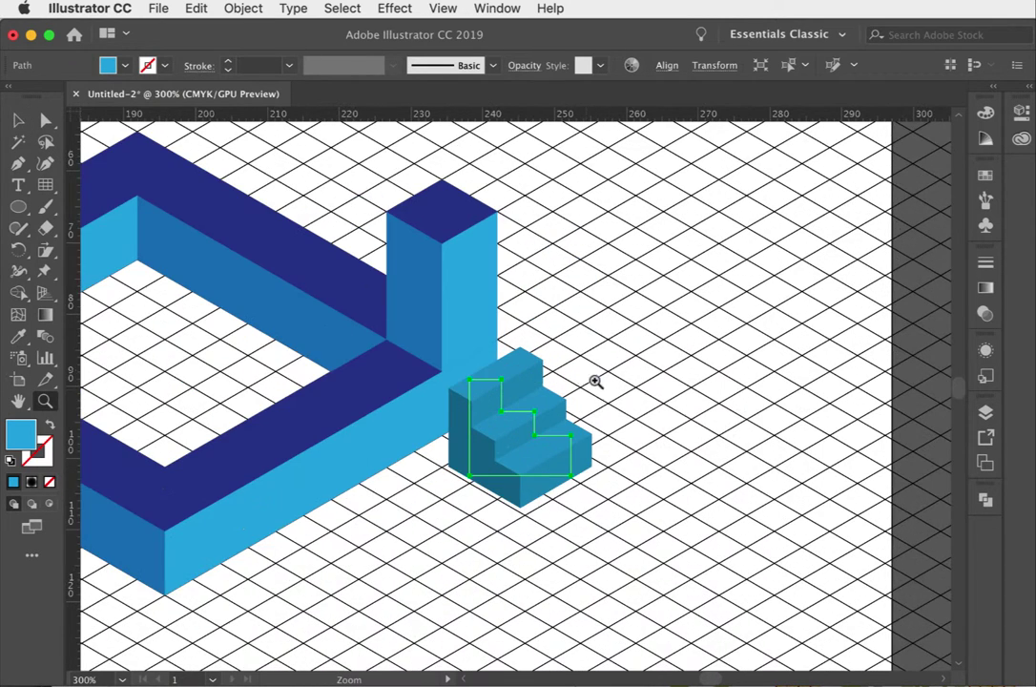
double_click(492, 379)
left_click(19, 122)
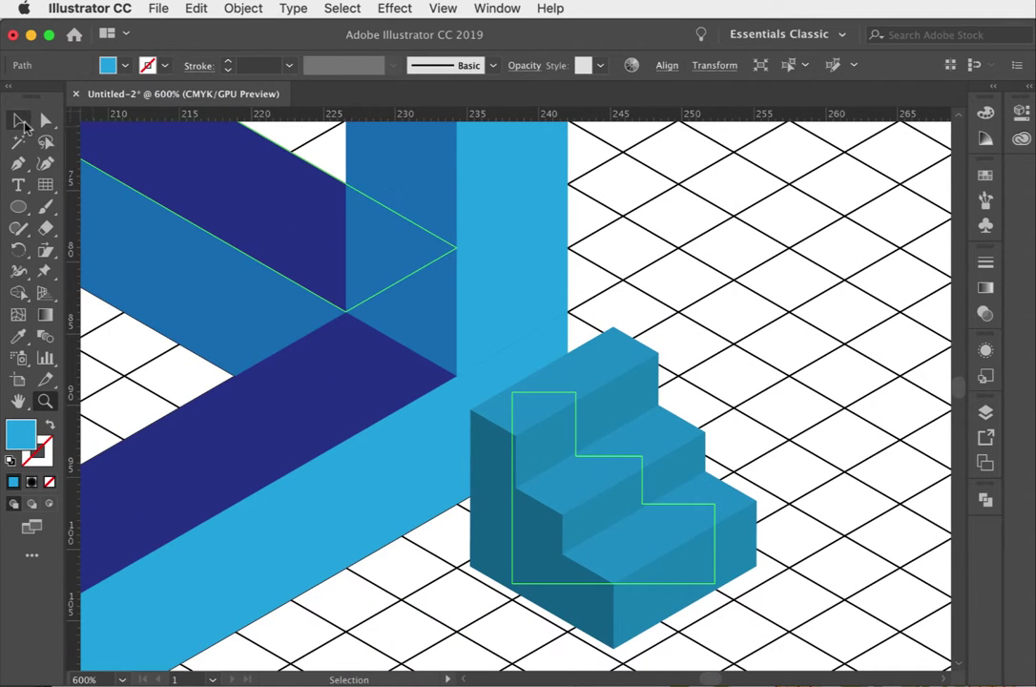
key("Left")
key("Left")
key("Left")
key("Left")
key("Left")
key("Up")
key("Up")
key("Up")
key("Up")
key("Up")
key("Up")
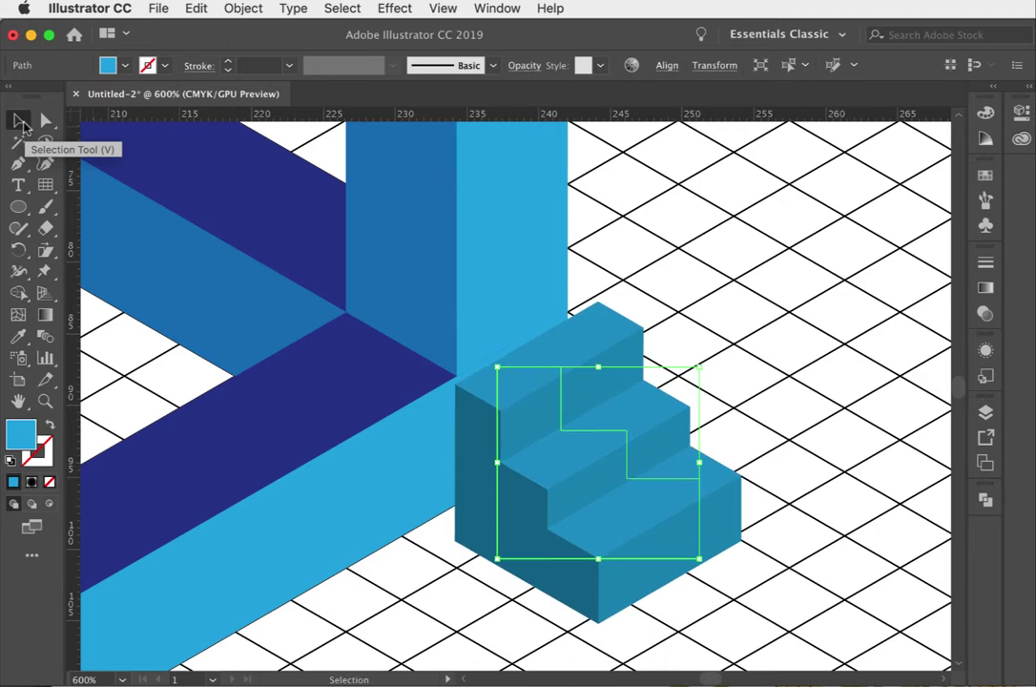
key("Left")
key("Left")
key("Left")
key("Left")
key("Left")
key("Left")
key("Up")
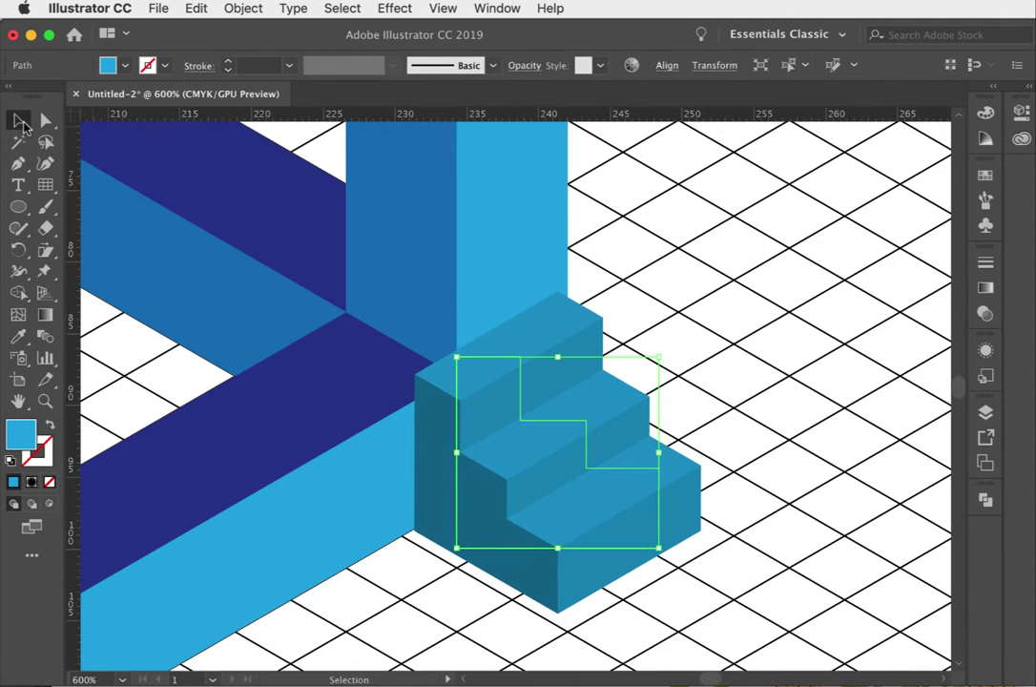
Step: Scale the staircase profile down to about 9 mm wide, nudge it left against the frame's wall and deselect it
left_click_drag(658, 358, 610, 384)
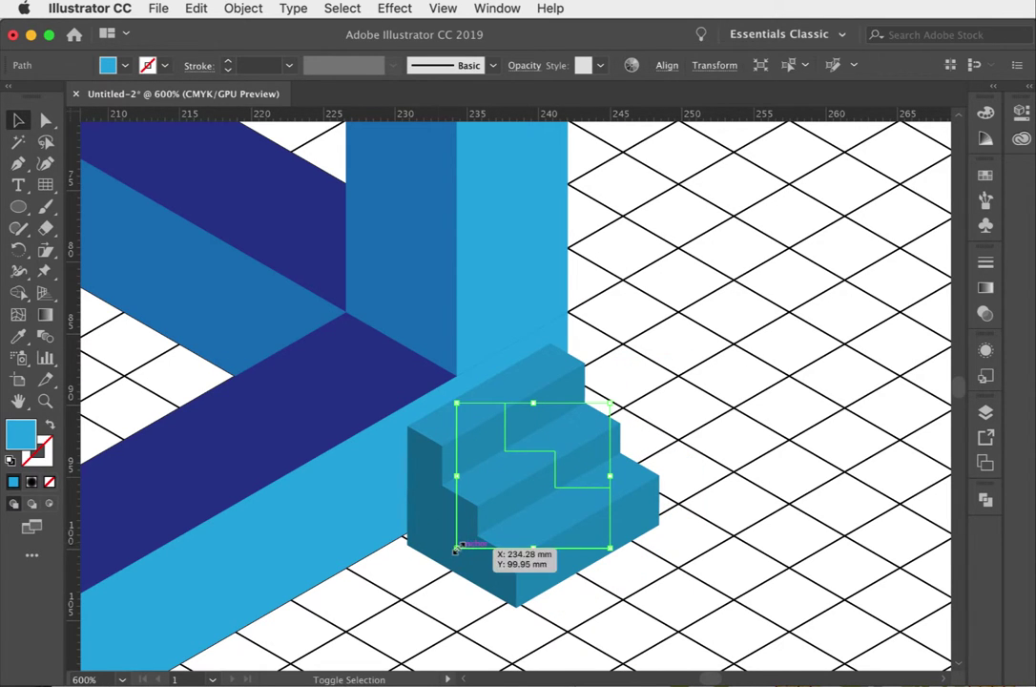
left_click_drag(455, 549, 486, 544)
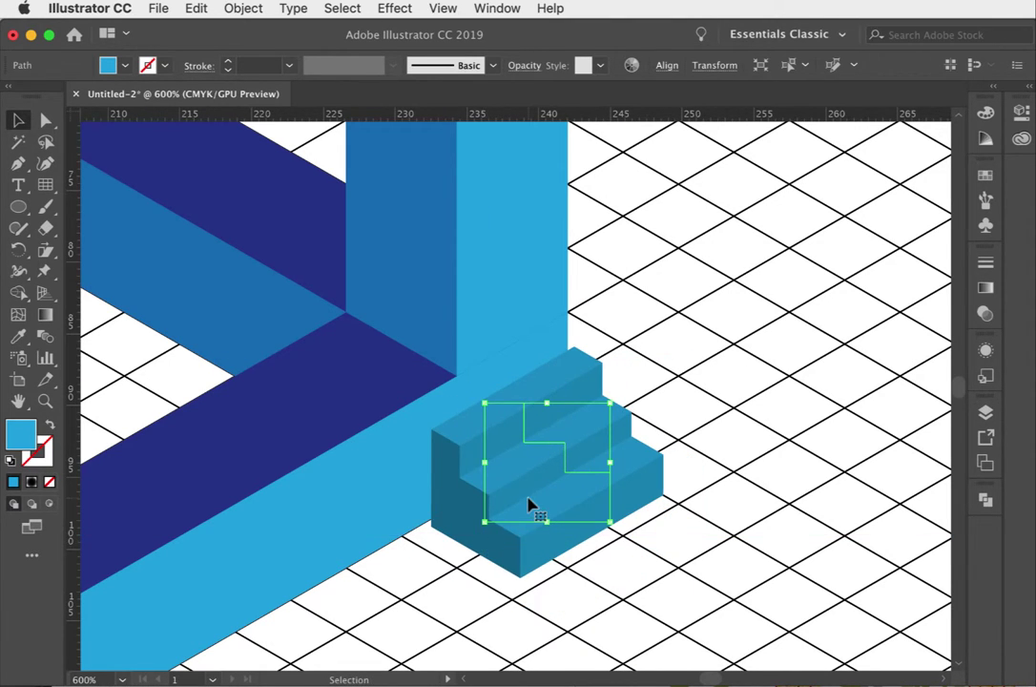
key("Left")
key("Left")
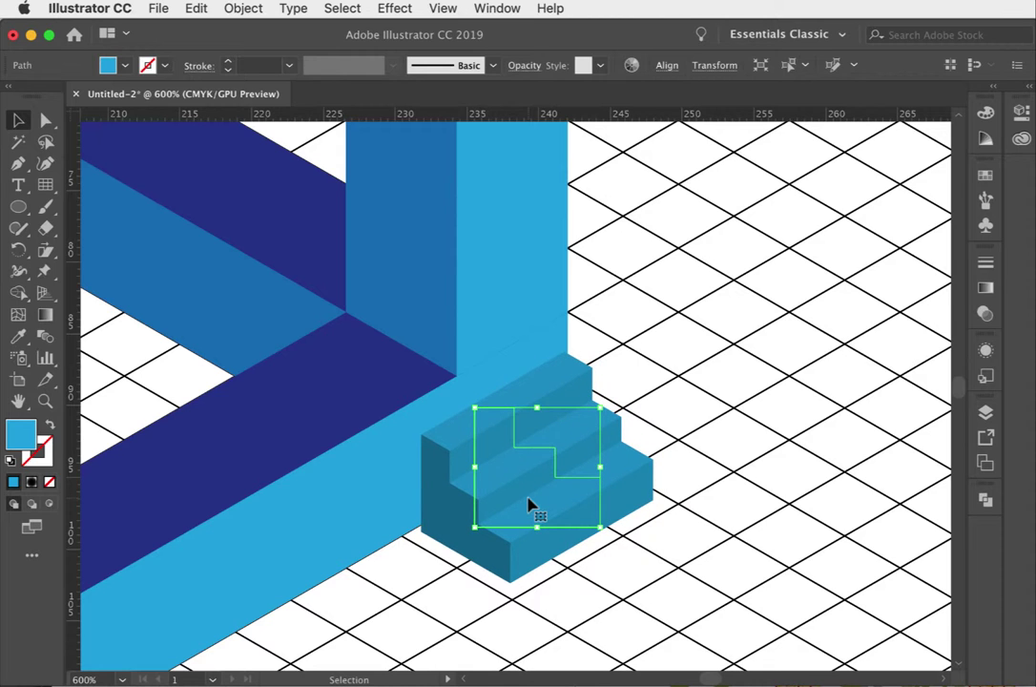
key("Left")
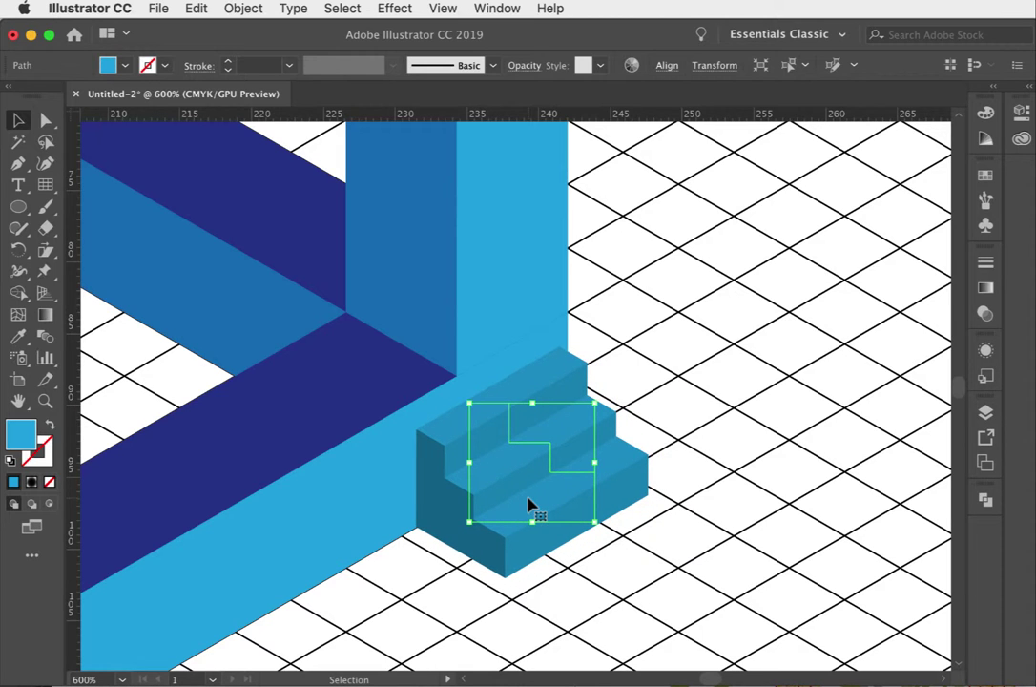
left_click(724, 545)
Step: Duplicate the staircase into the empty grid area below the original, beside the frame's front-right wall
key("z")
left_click(693, 461, "alt")
scroll(366, 404, "down", 3)
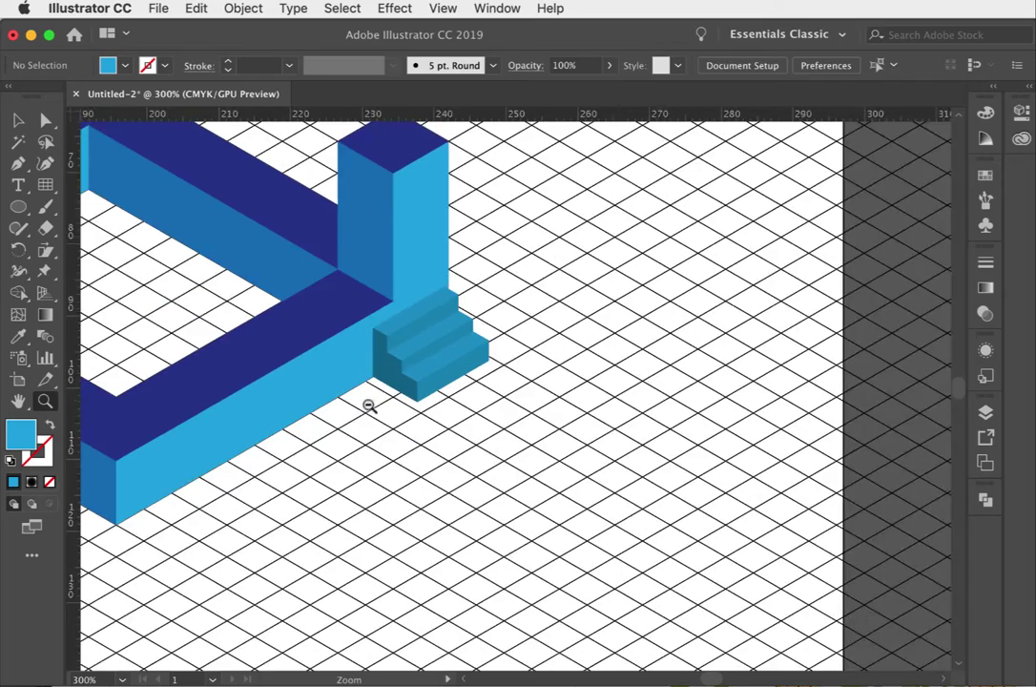
left_click_drag(271, 300, 588, 360)
key("v")
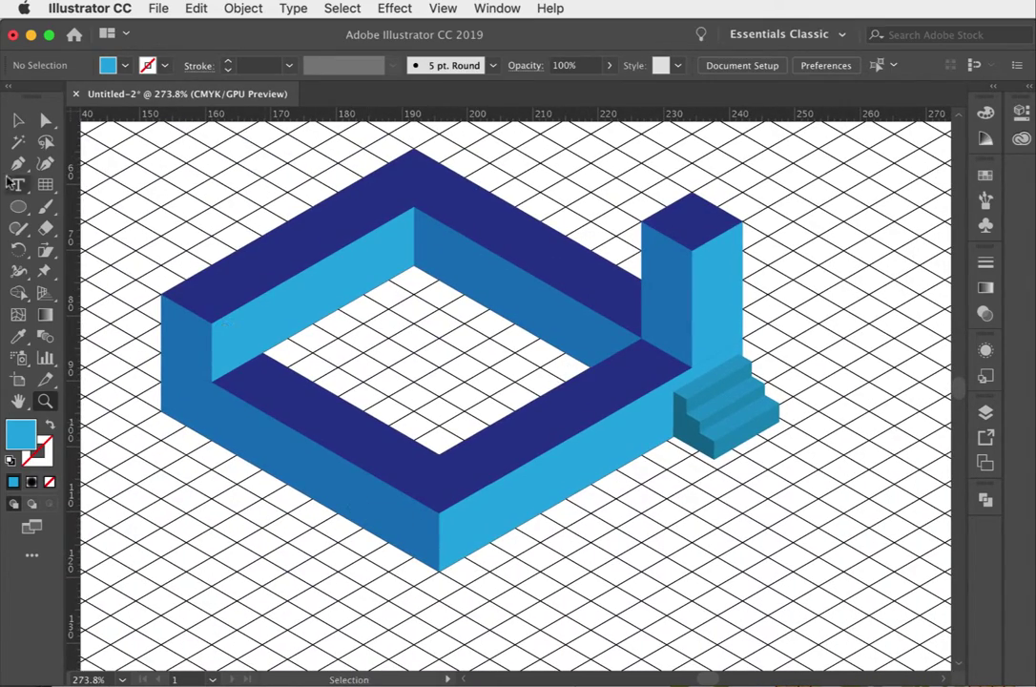
left_click(722, 427)
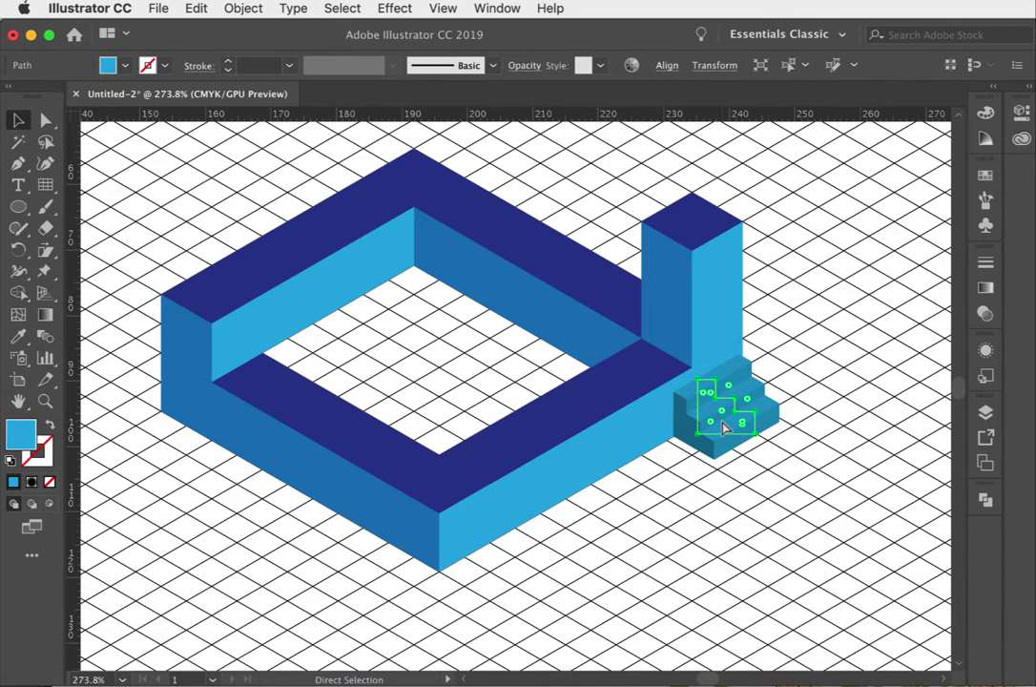
left_click_drag(722, 427, 658, 551, "alt")
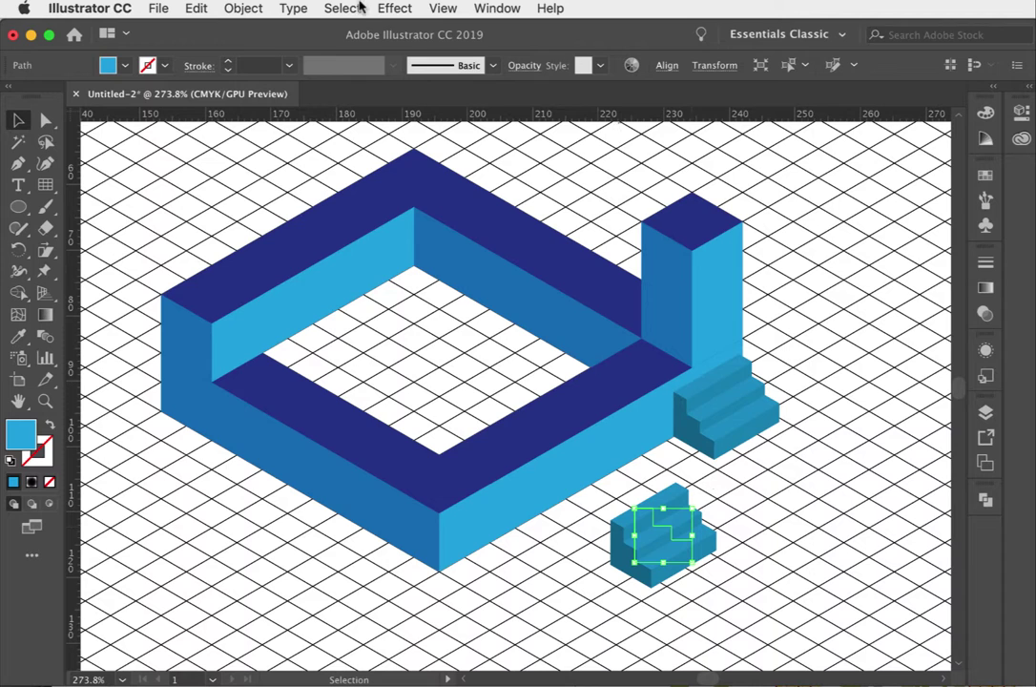
Step: Display the duplicate staircase's complete list of appearance attributes, including its 3D effect
left_click(497, 9)
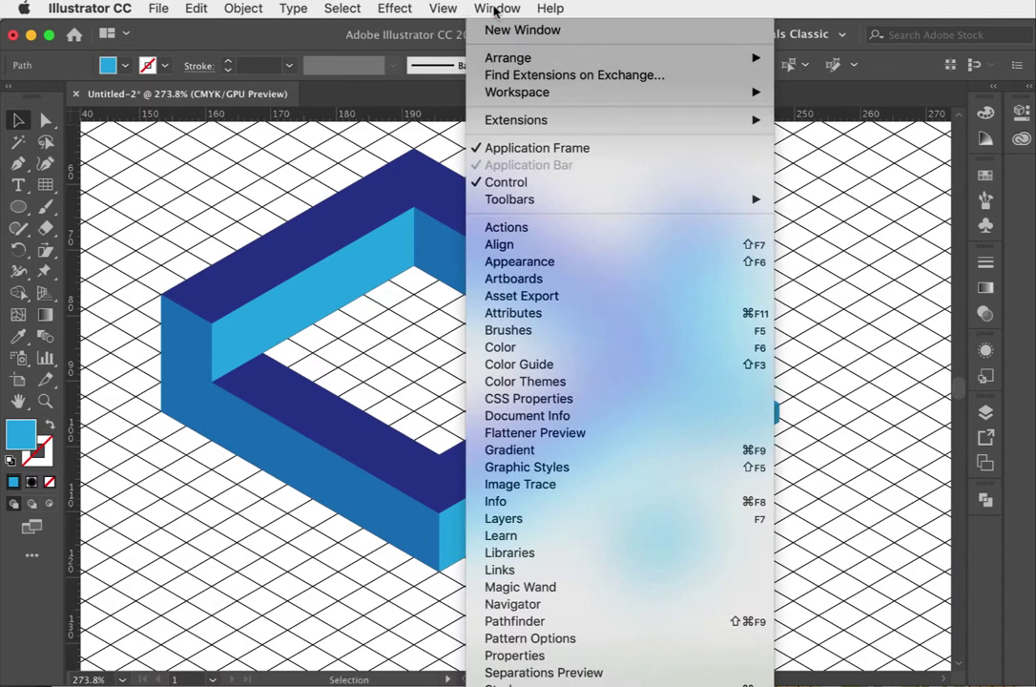
left_click(520, 261)
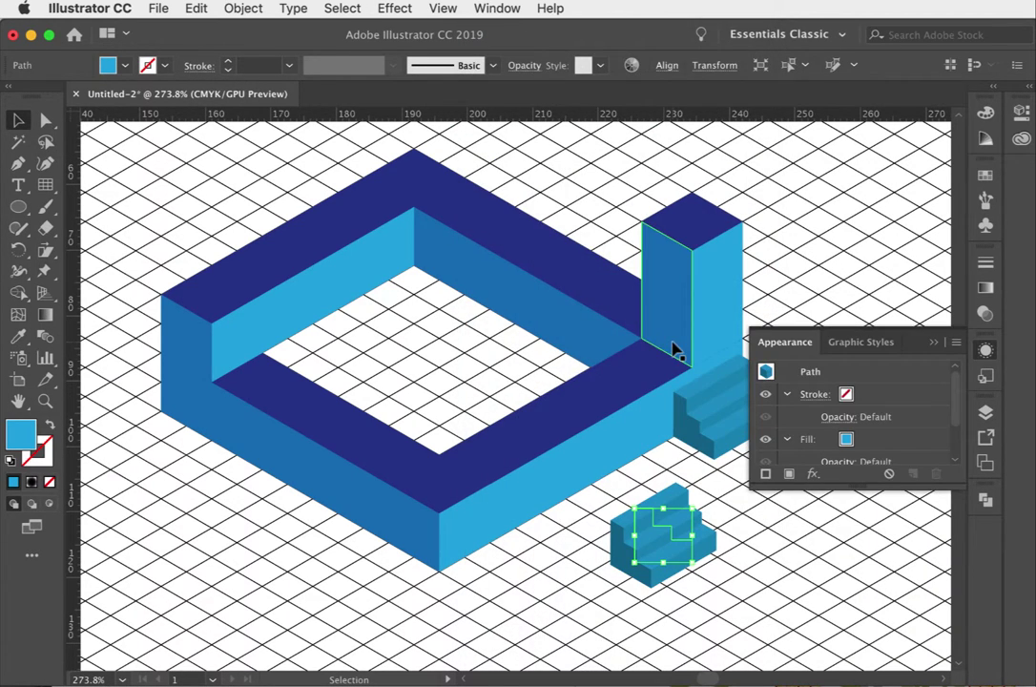
left_click_drag(955, 477, 954, 536)
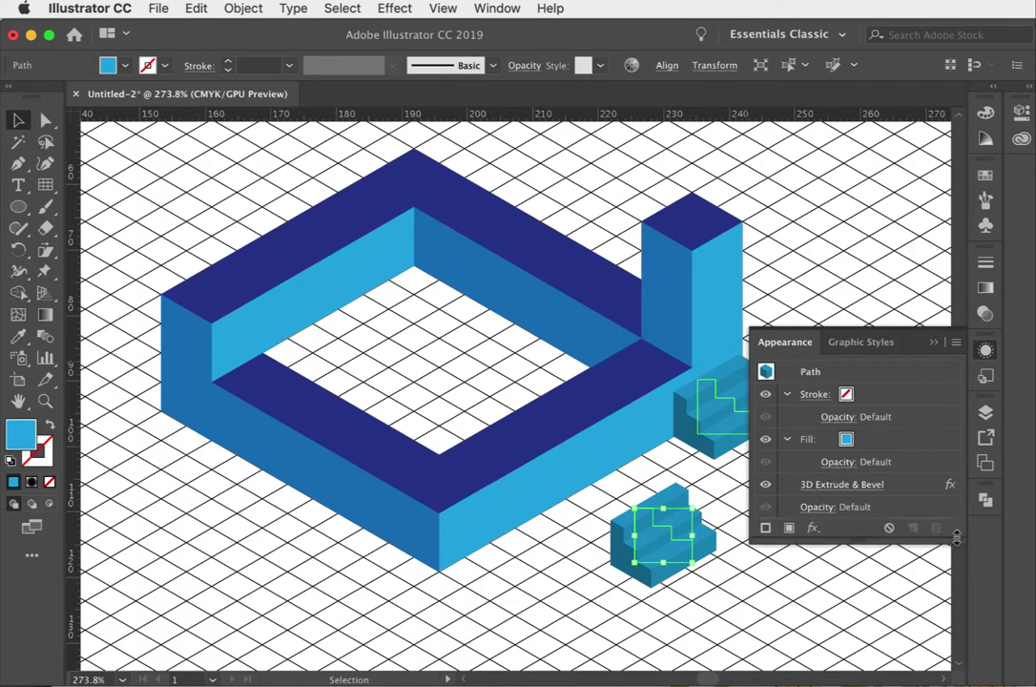
left_click(862, 486)
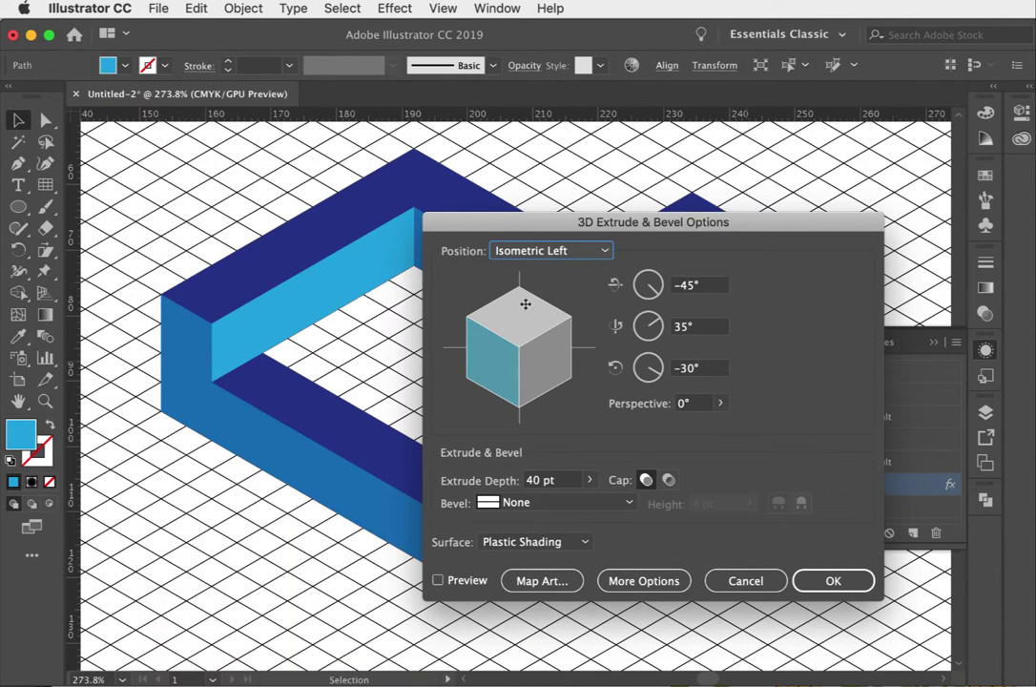
left_click_drag(571, 227, 248, 258)
left_click(143, 612)
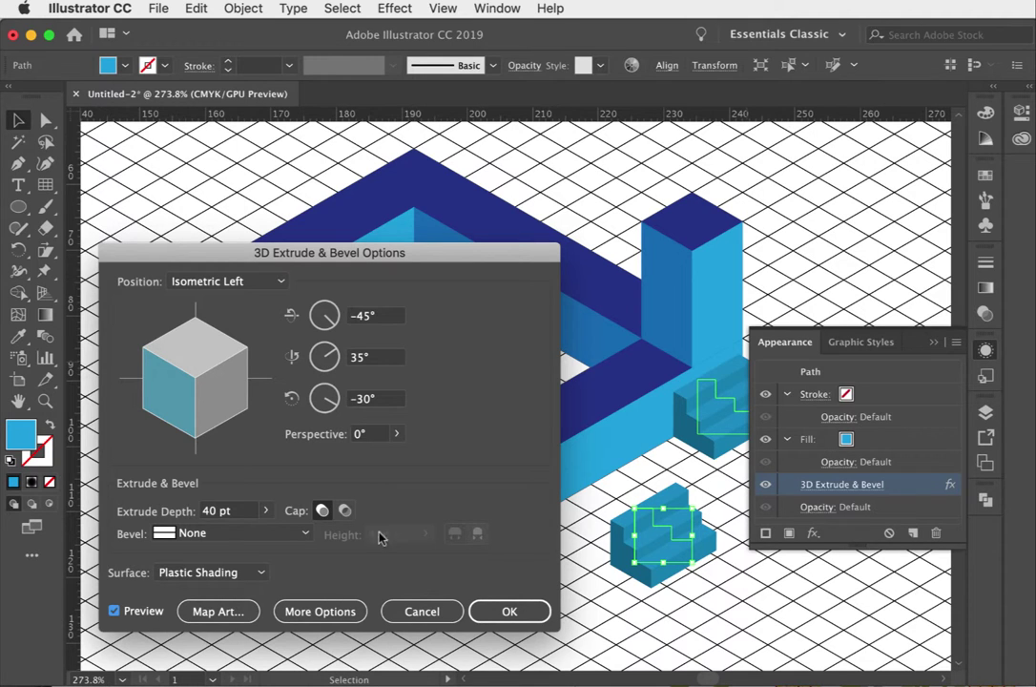
left_click(280, 280)
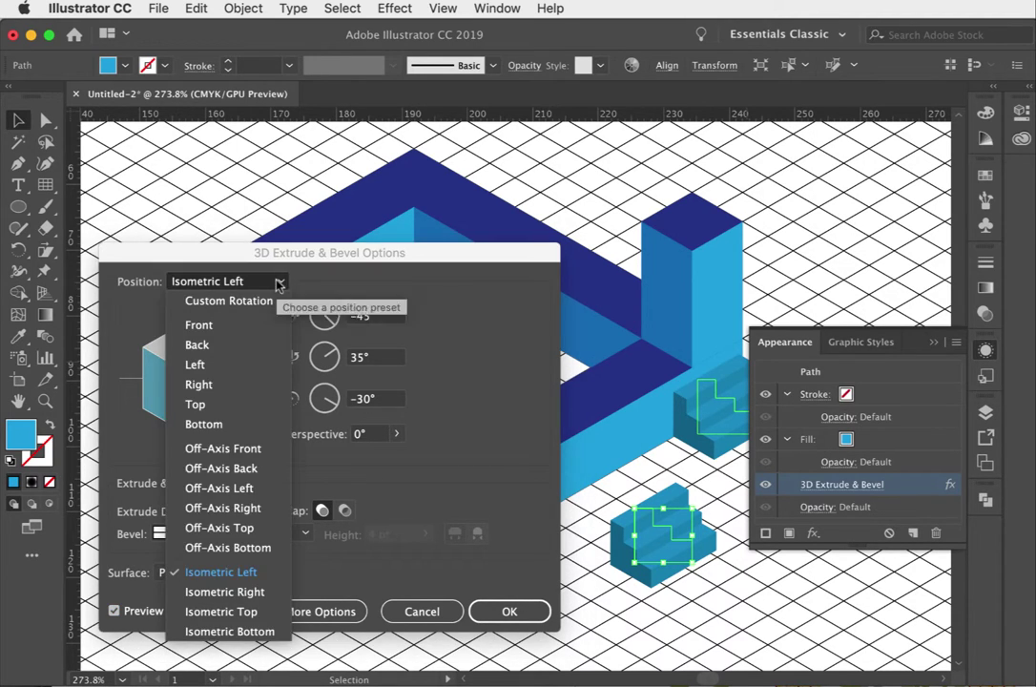
left_click(204, 593)
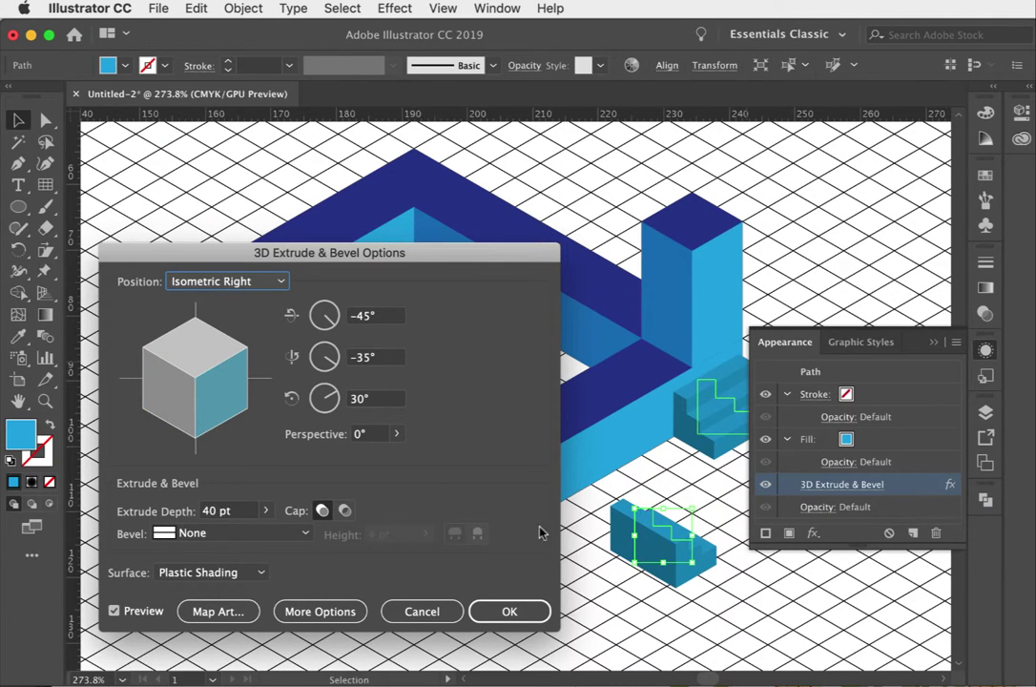
left_click(510, 616)
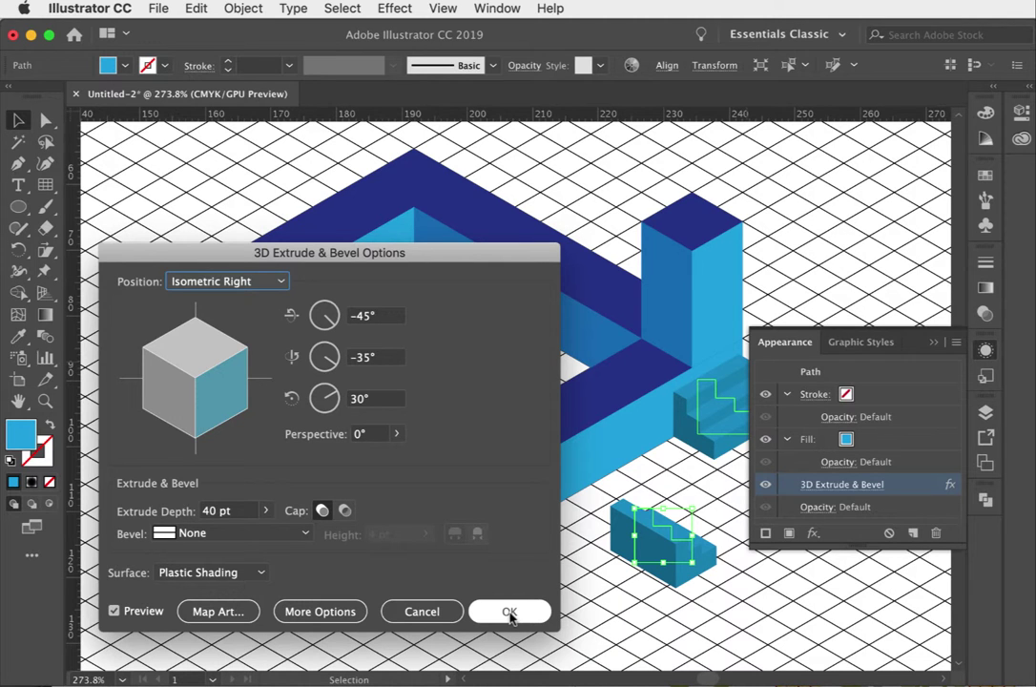
left_click(430, 610)
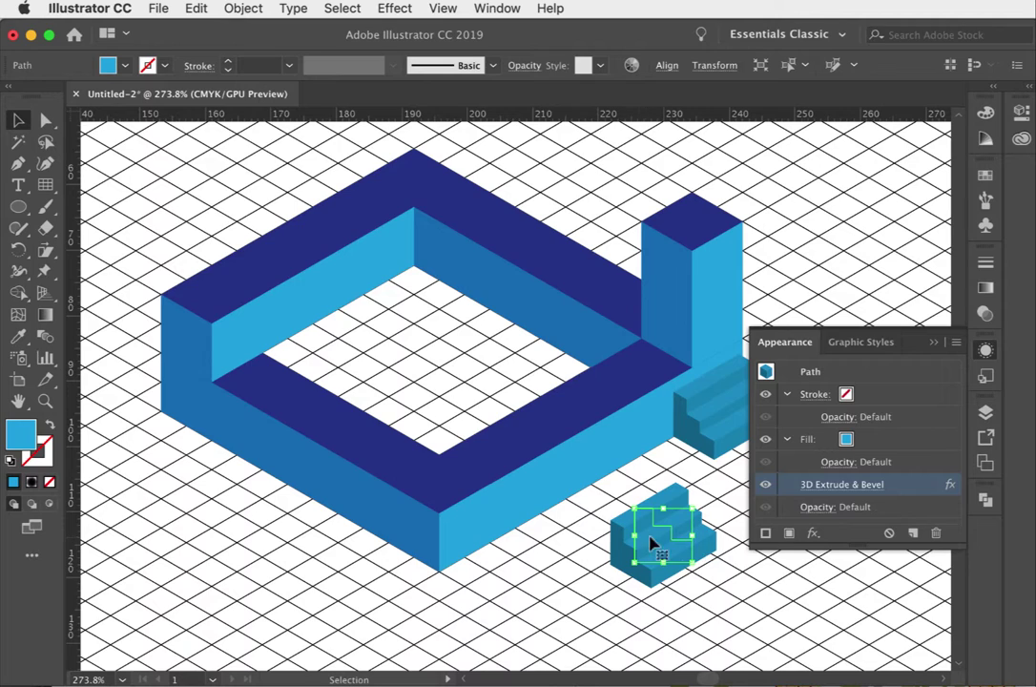
Step: Remove the 3D Extrude & Bevel effect from the duplicate staircase and reflect its flat profile across the vertical axis
left_click(937, 535)
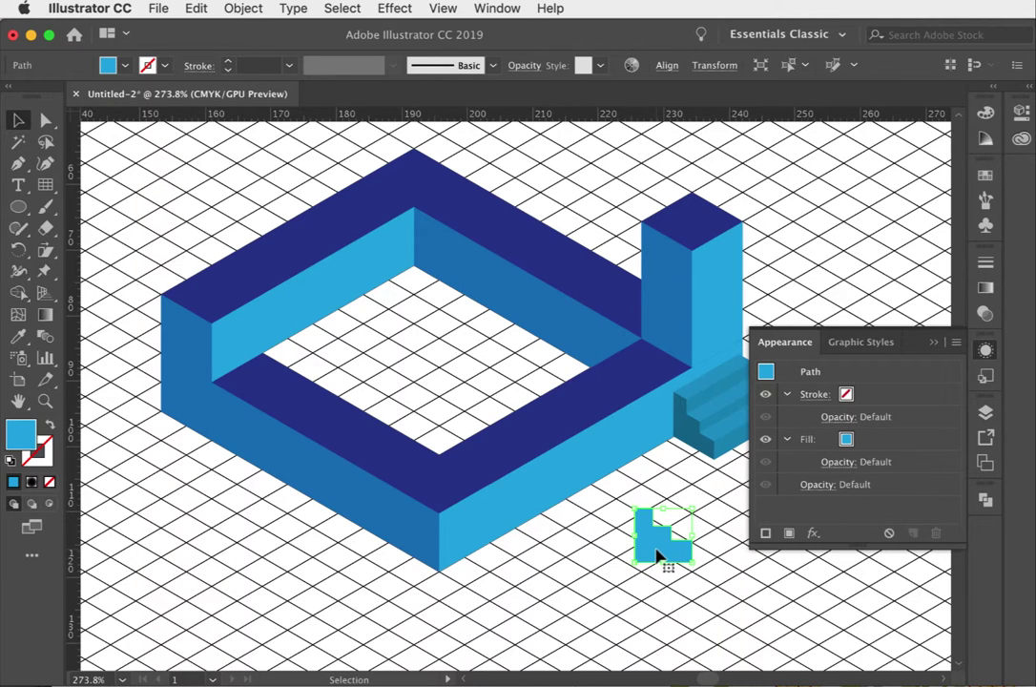
right_click(653, 538)
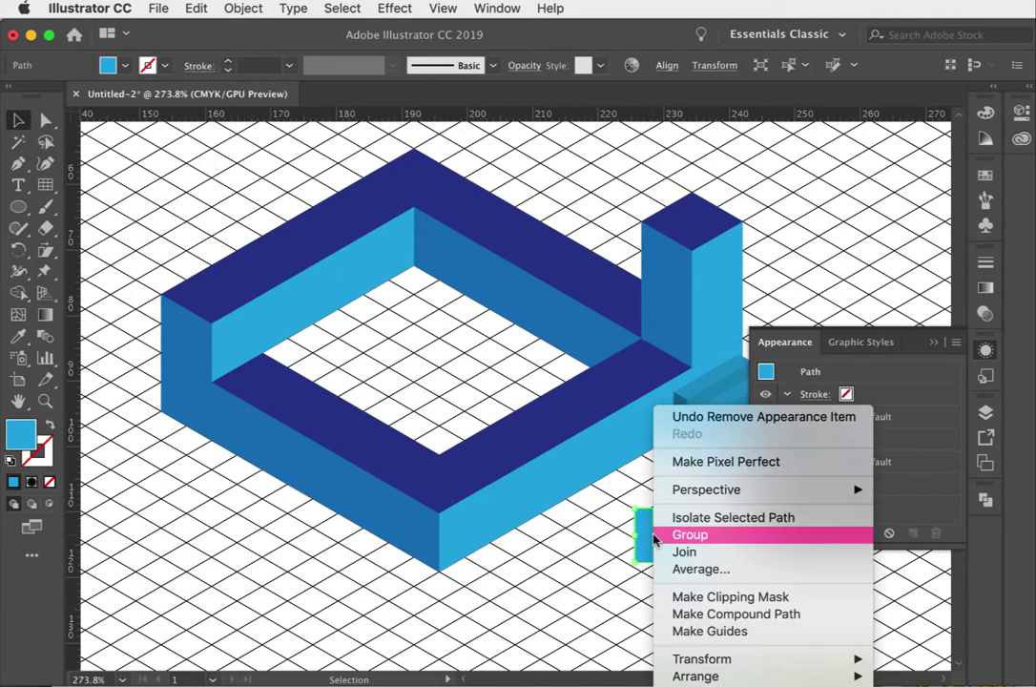
mouse_move(722, 660)
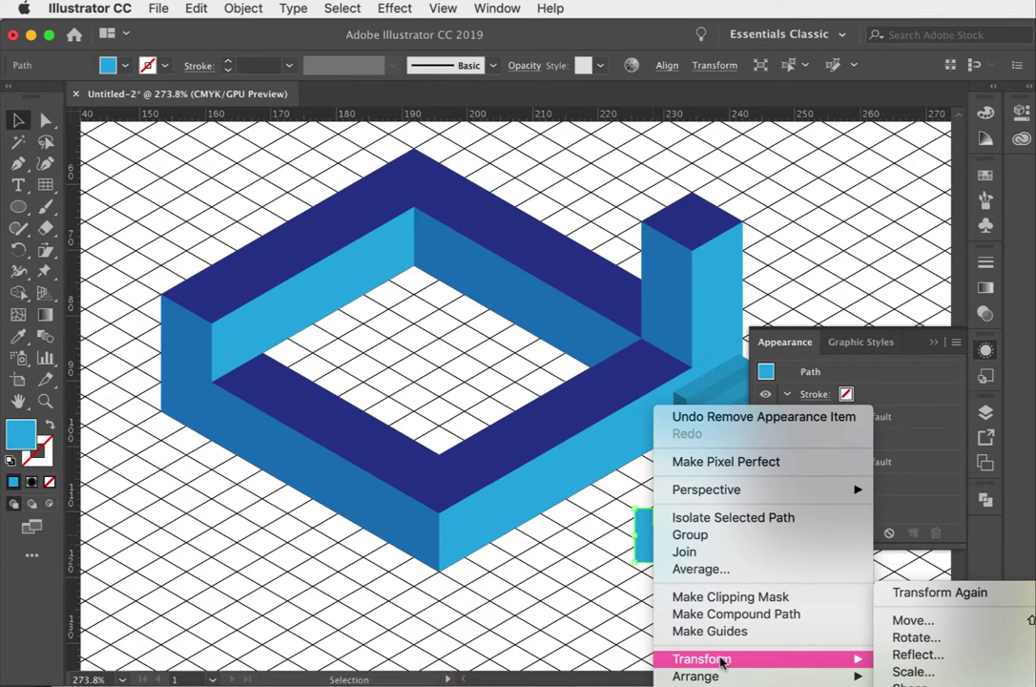
left_click(949, 658)
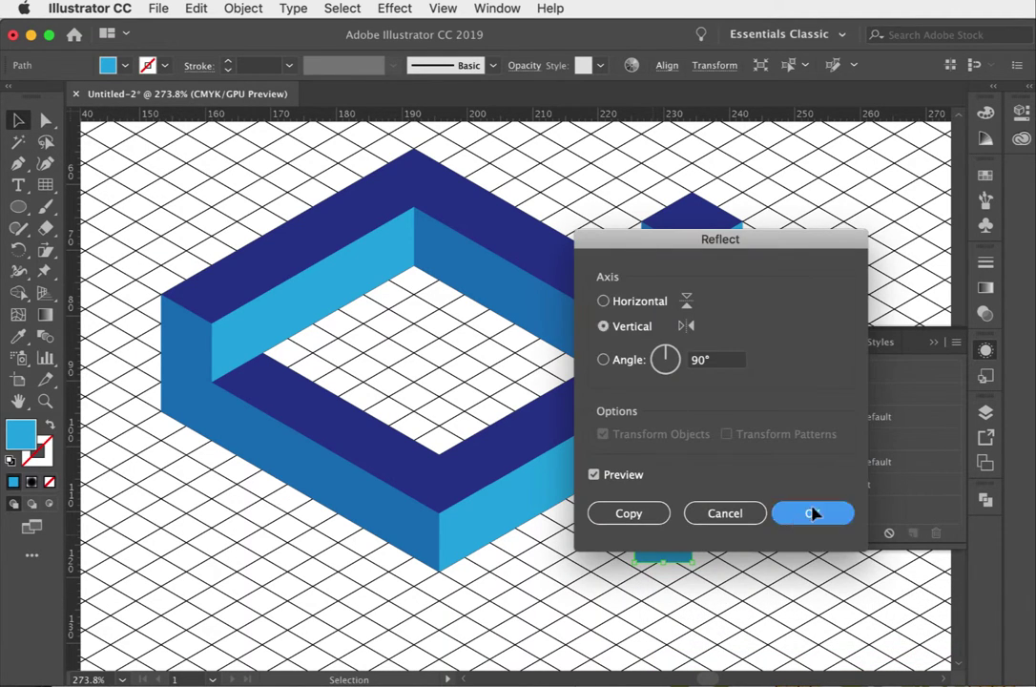
left_click(811, 512)
Step: Move the mirrored profile below the frame's front-left wall and give it a 3D Extrude & Bevel effect in Isometric Right position
left_click_drag(679, 558, 315, 572)
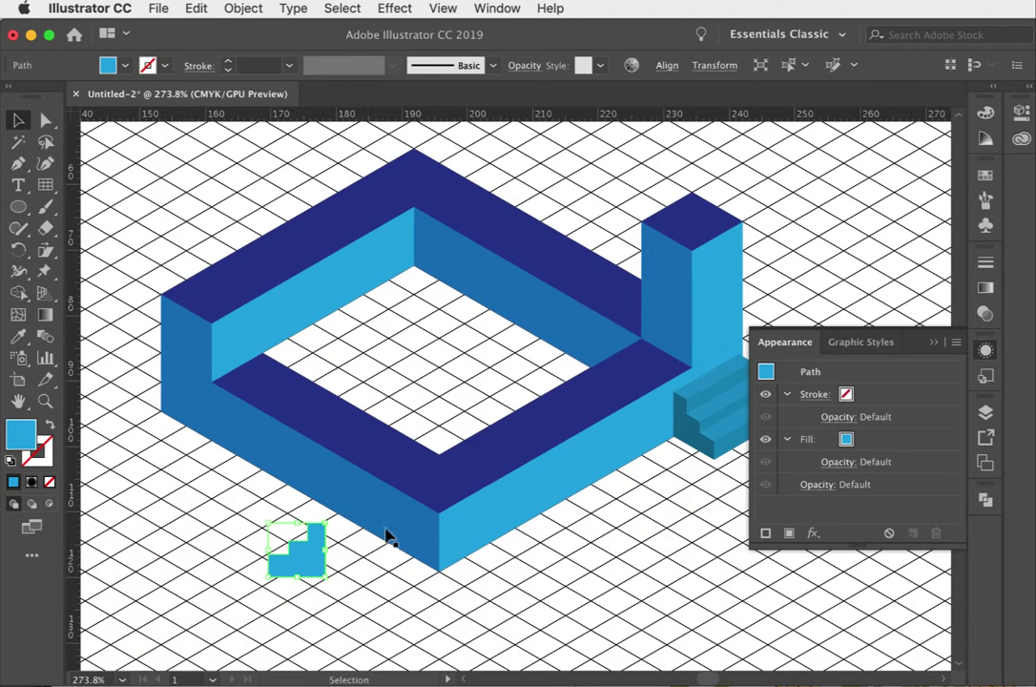
left_click(391, 8)
mouse_move(413, 120)
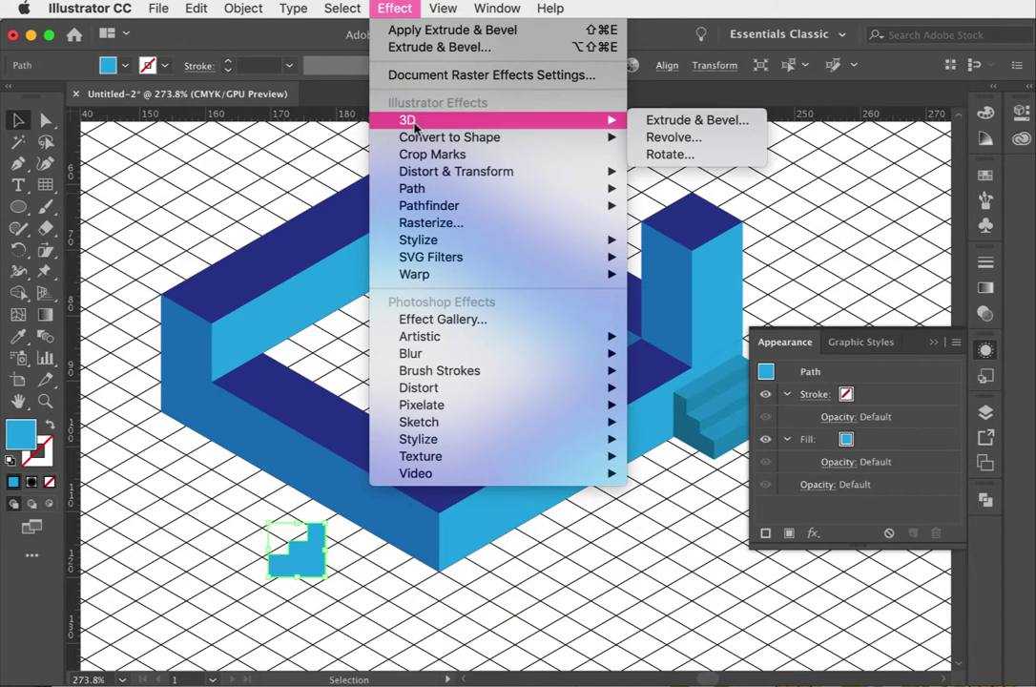
left_click(693, 120)
left_click_drag(370, 256, 733, 245)
left_click(503, 601)
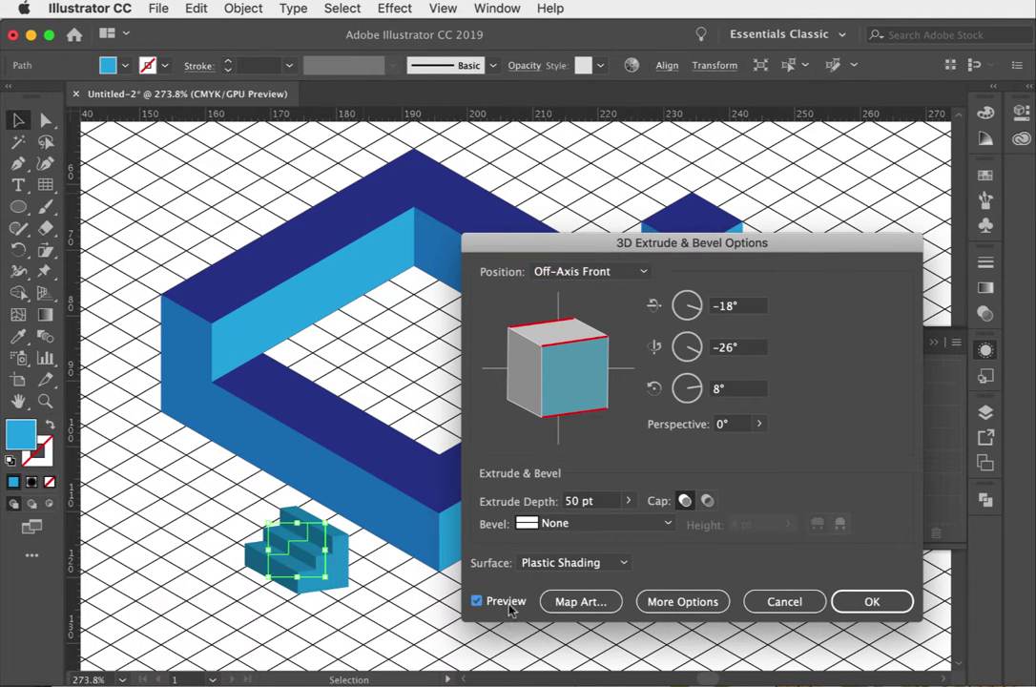
left_click(622, 269)
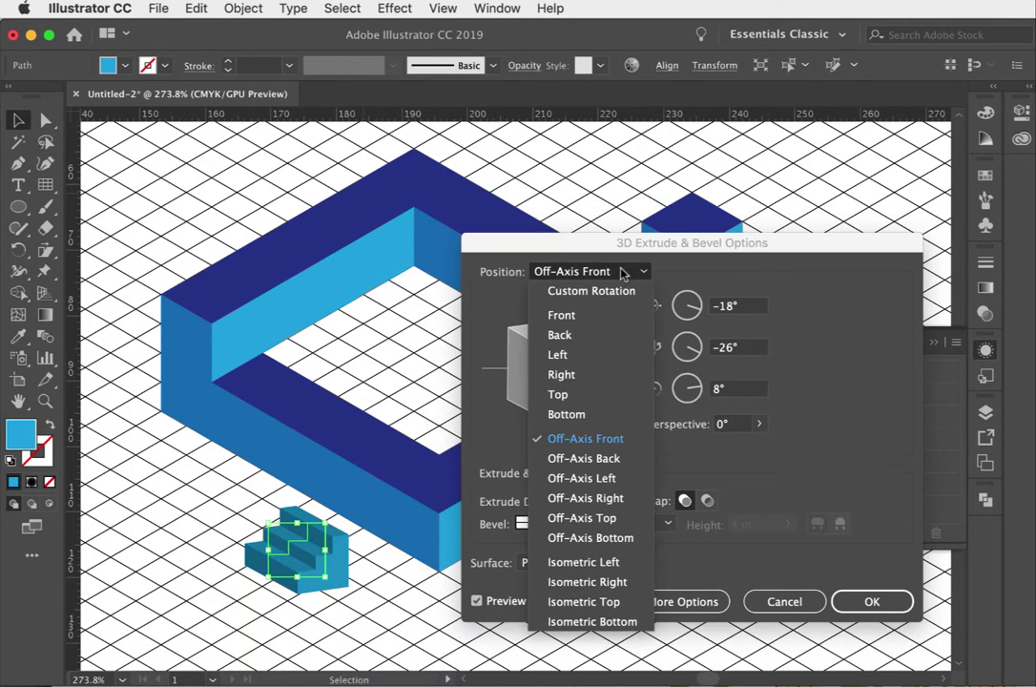
left_click(582, 581)
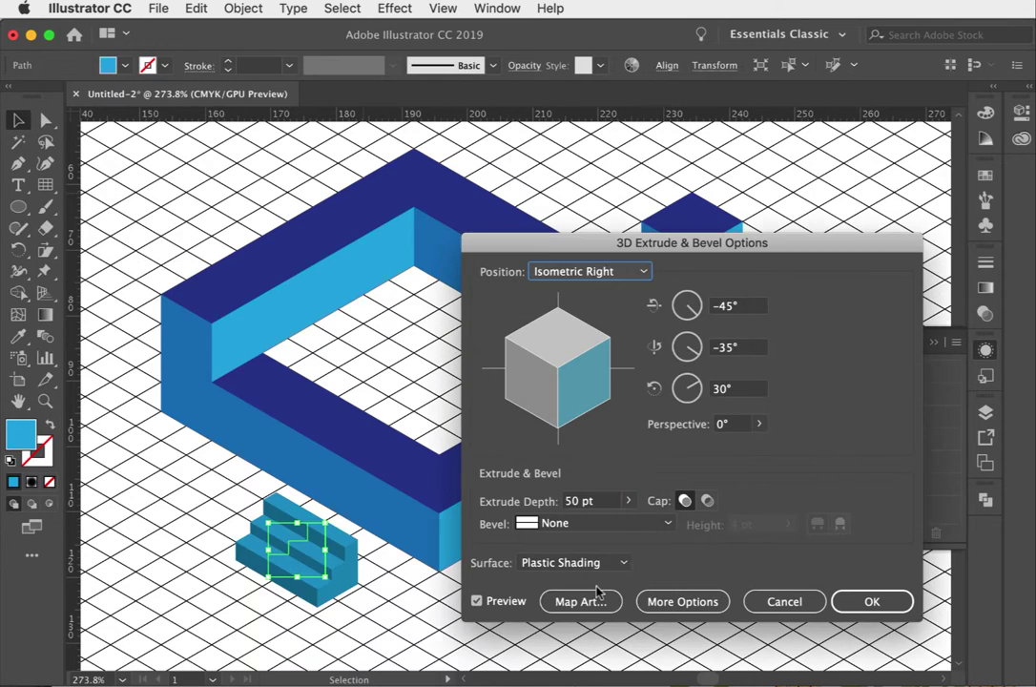
Step: Set the mirrored staircase's extrude depth to 30 pt and apply the effect
left_click(569, 273)
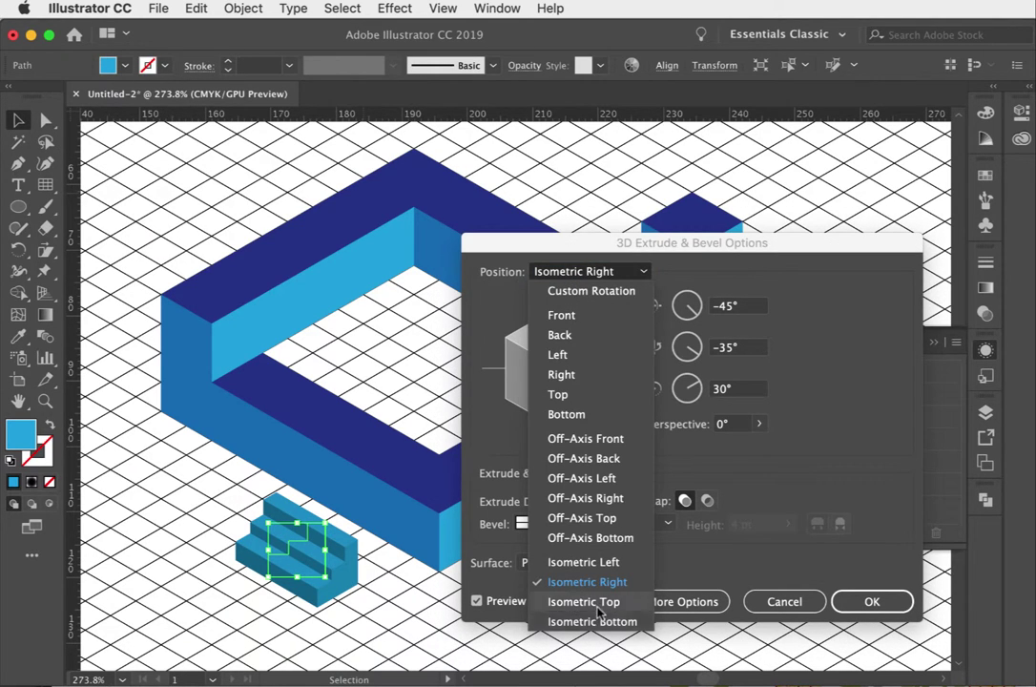
left_click(683, 267)
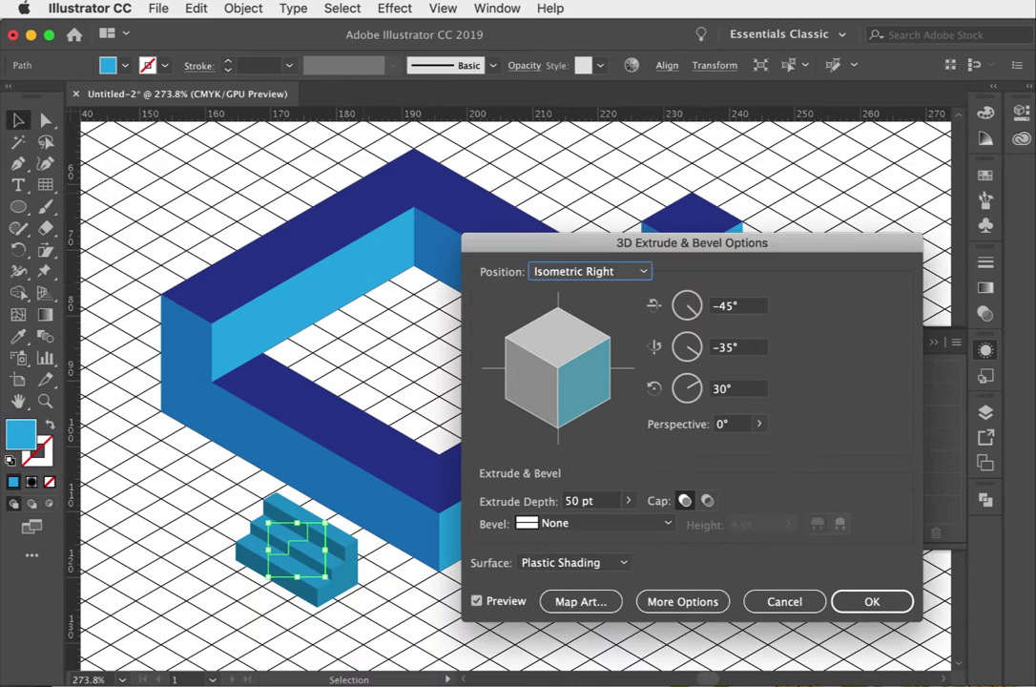
left_click(582, 500)
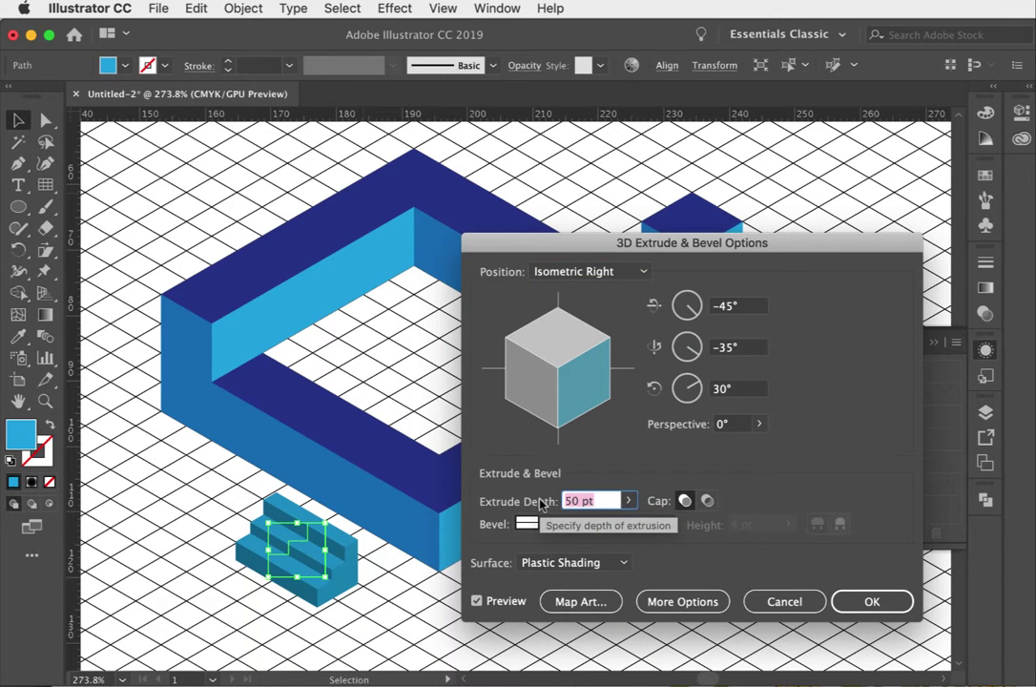
type("30")
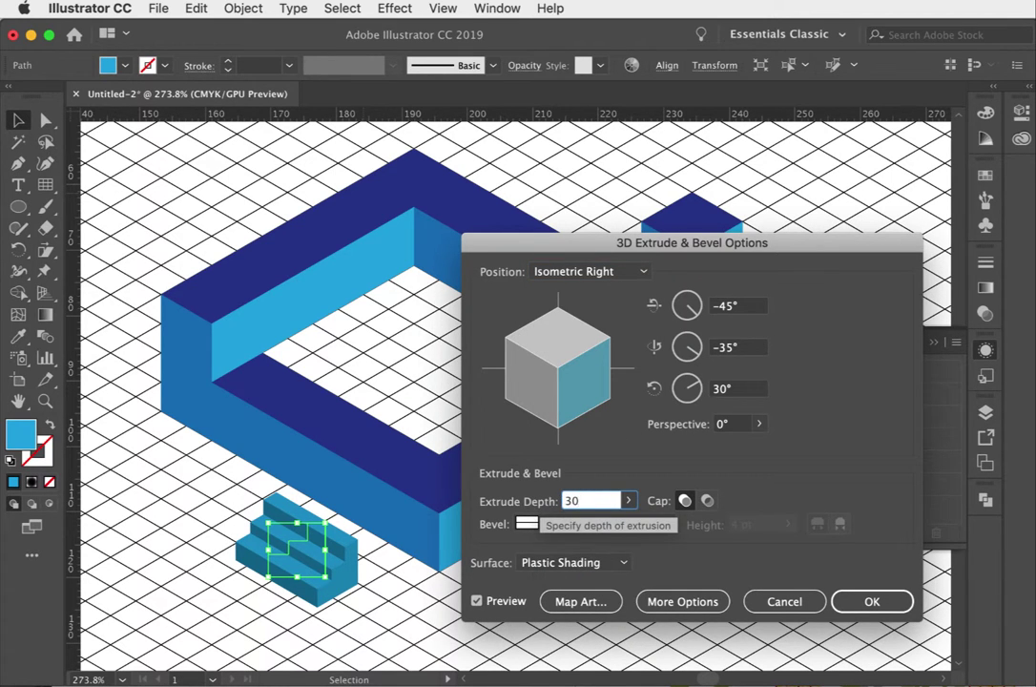
left_click(858, 603)
Step: Place the mirrored staircase against the front-left wall at the frame's front corner, deselect it and hide the appearance attributes
left_click_drag(313, 576, 402, 571)
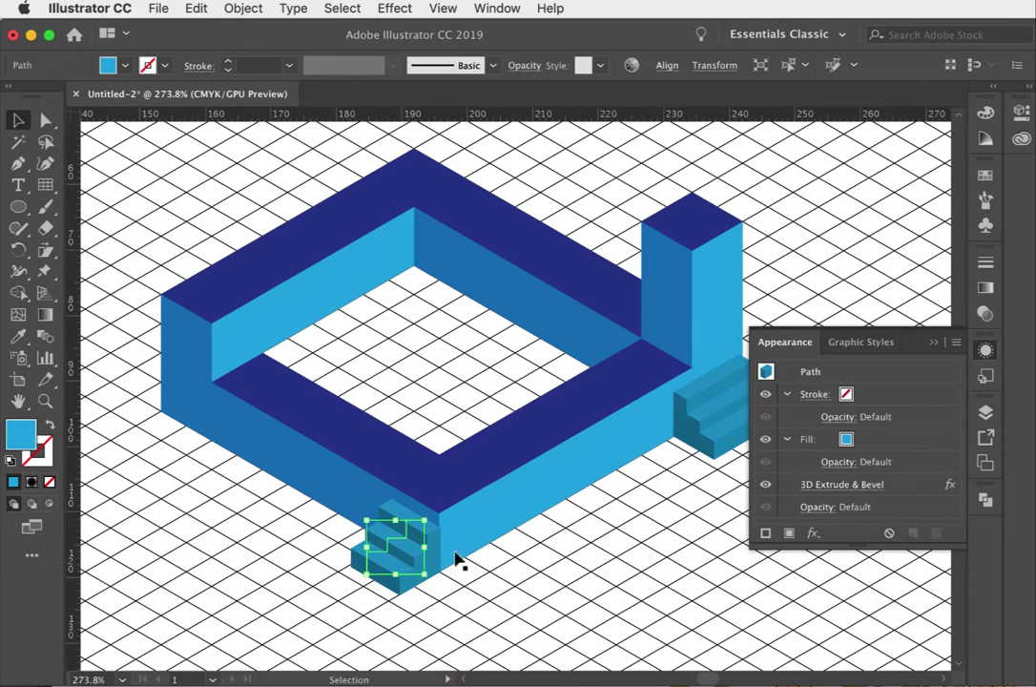
left_click(939, 319)
left_click(986, 351)
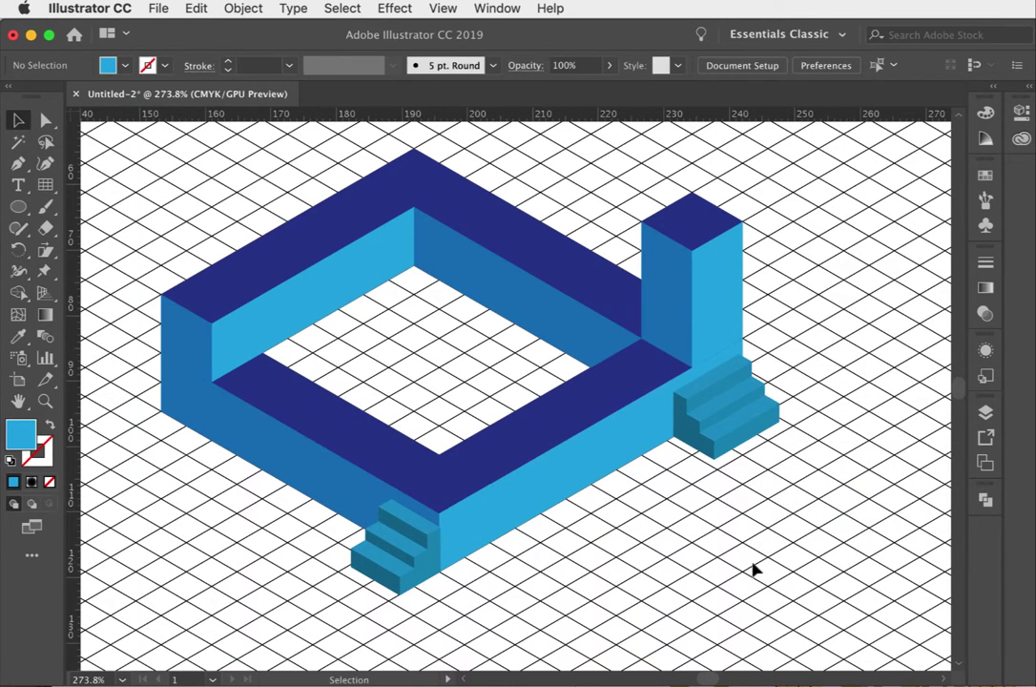
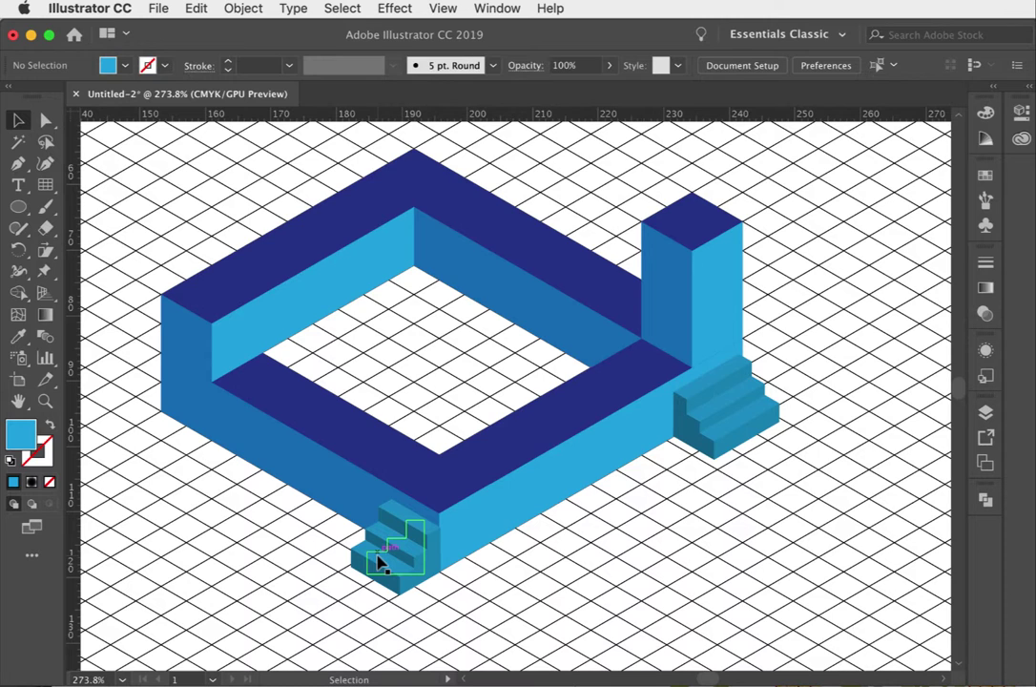
Step: Copy both extruded staircases into the empty grid area below and to the right of the frame as editable spares
scroll(379, 563, "up", 1)
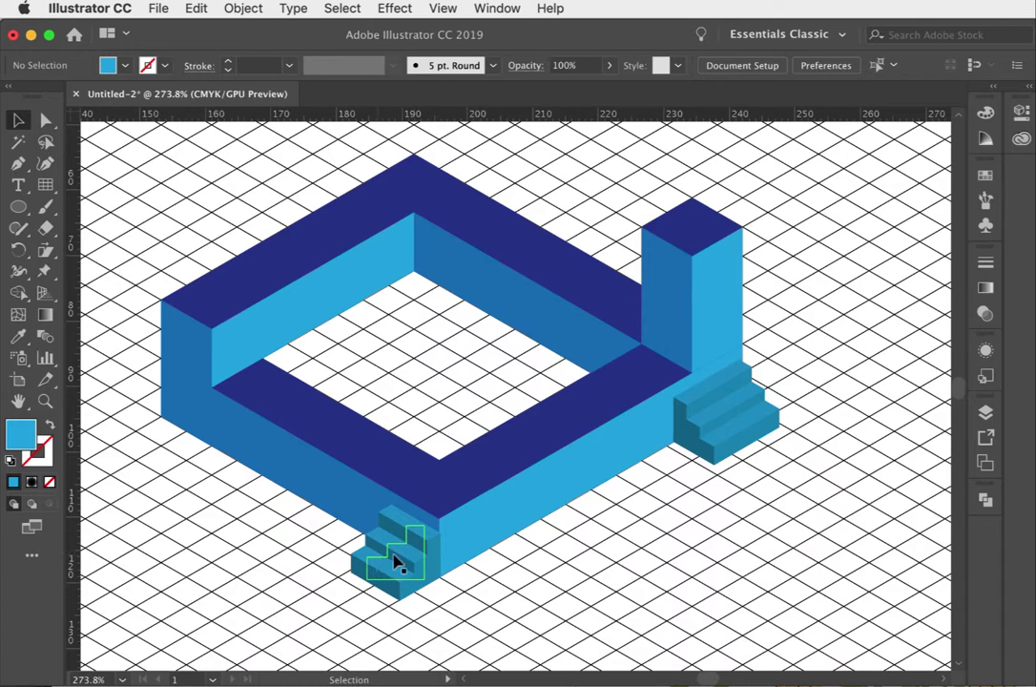
left_click(399, 562)
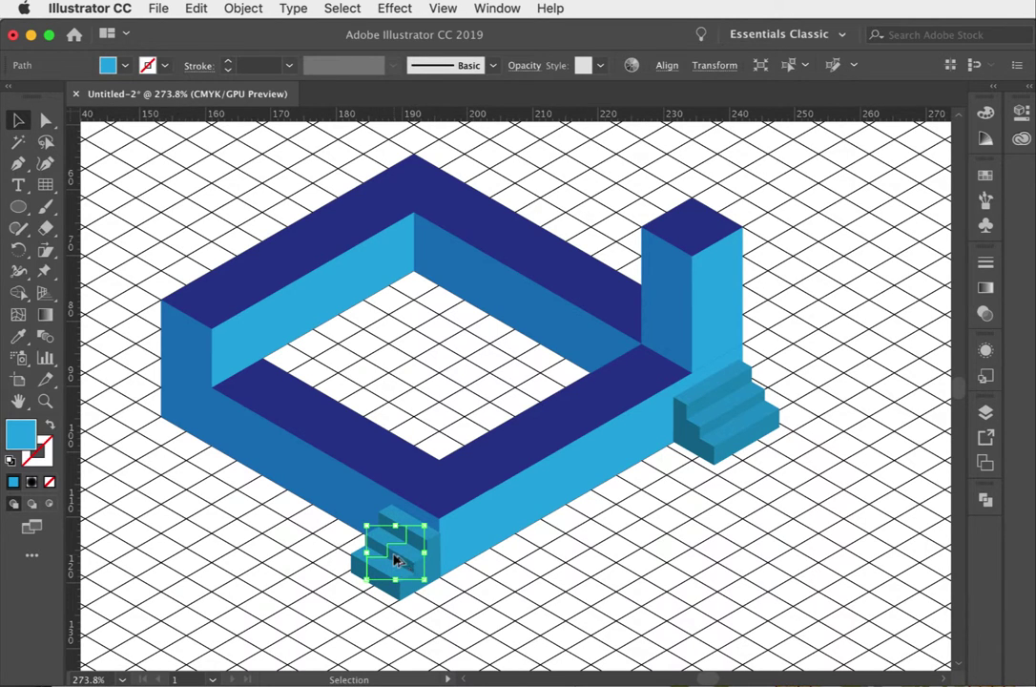
left_click_drag(399, 563, 822, 635)
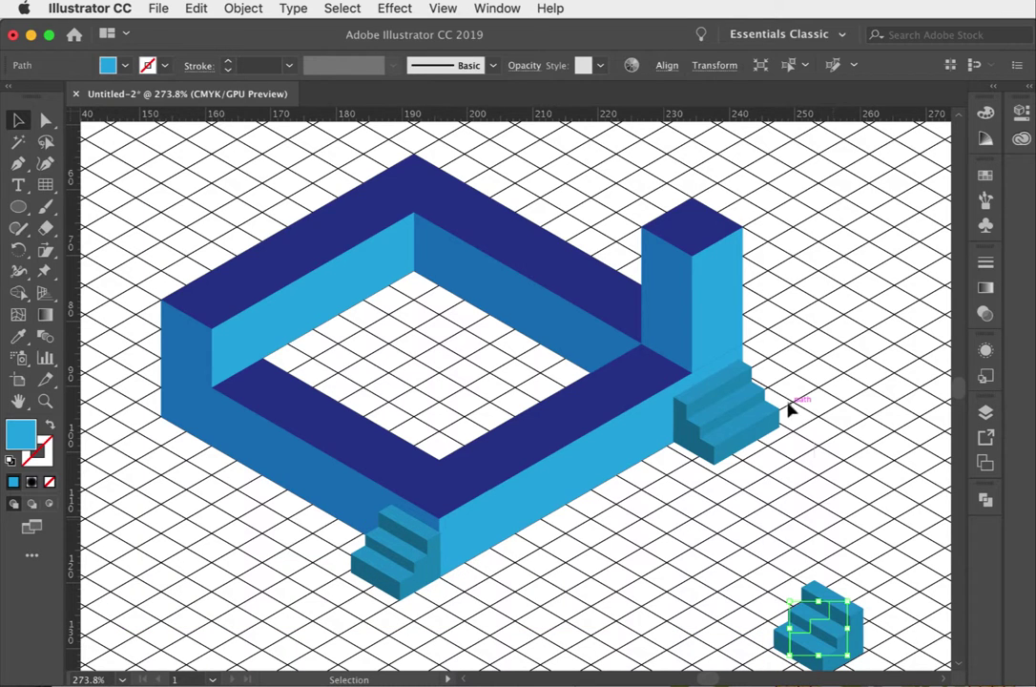
left_click(739, 416)
left_click_drag(740, 417, 909, 585)
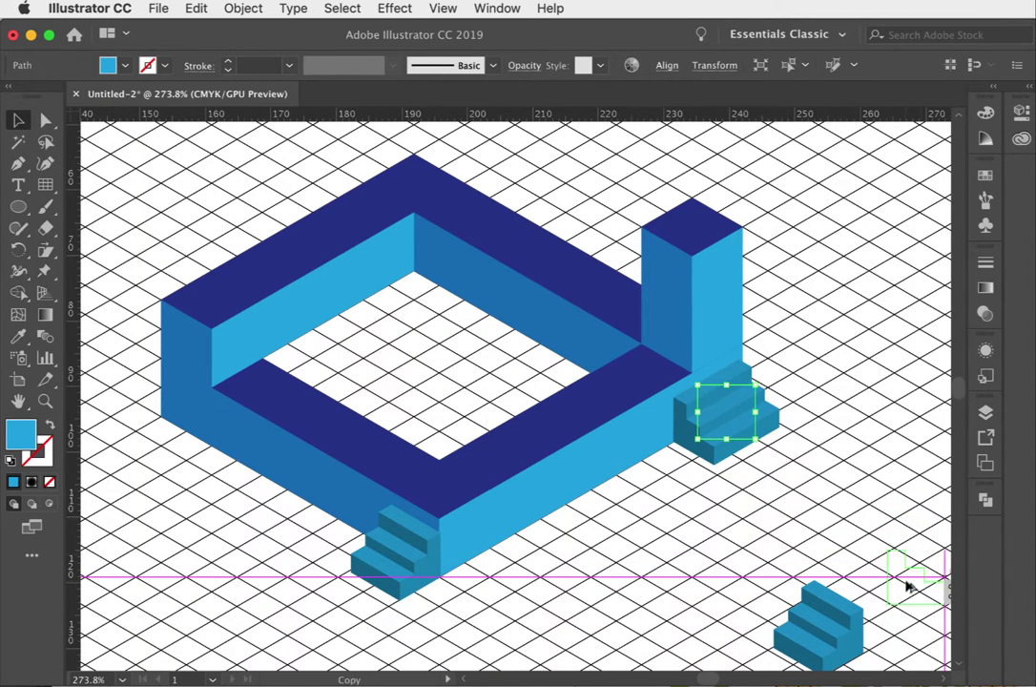
Step: Expand the appearance of the staircase at the pillar's foot and of the one at the frame's front corner
left_click(733, 425)
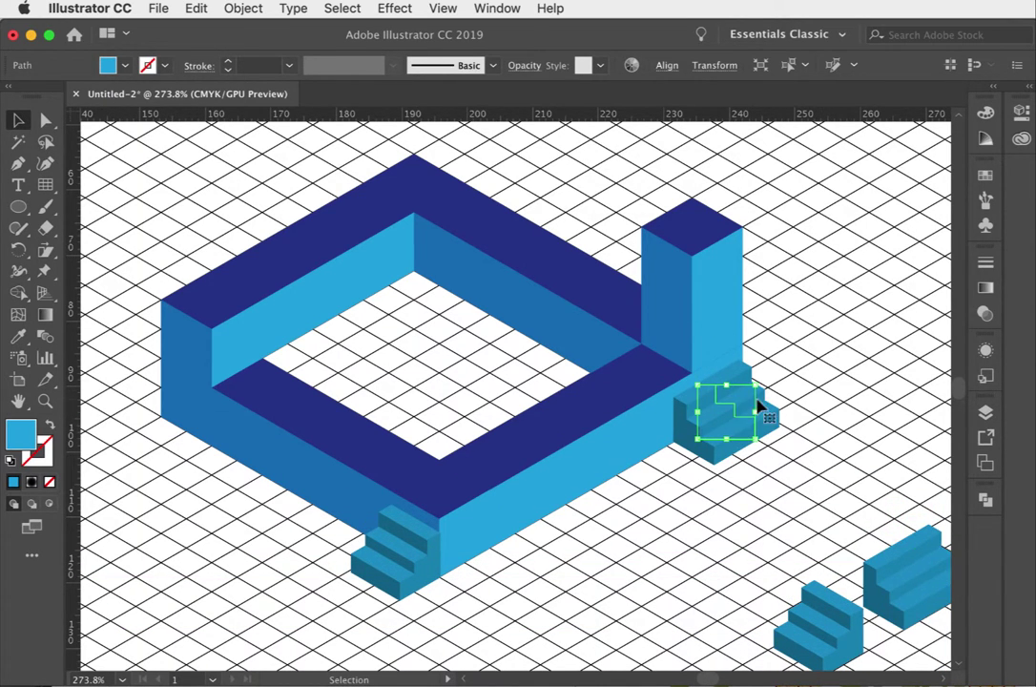
left_click(227, 9)
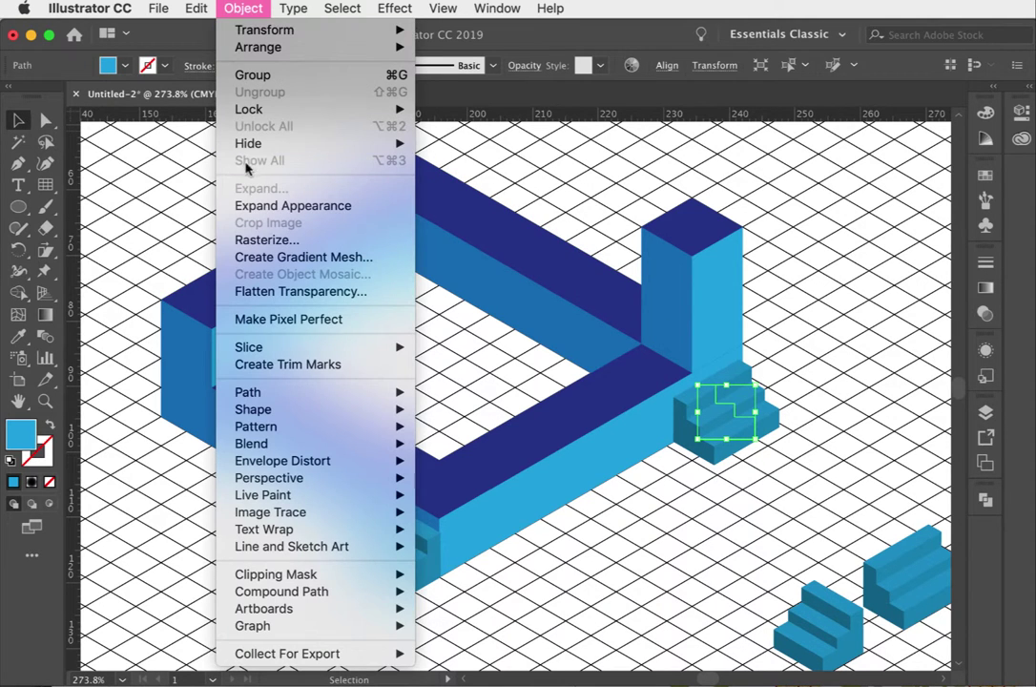
left_click(269, 205)
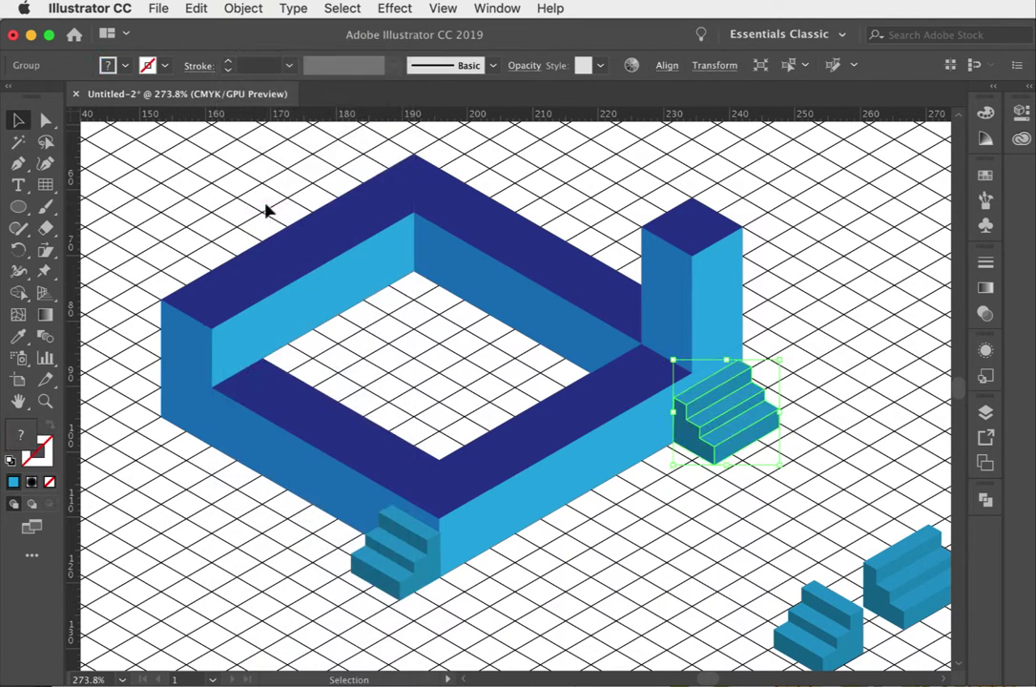
left_click(420, 587)
left_click(245, 9)
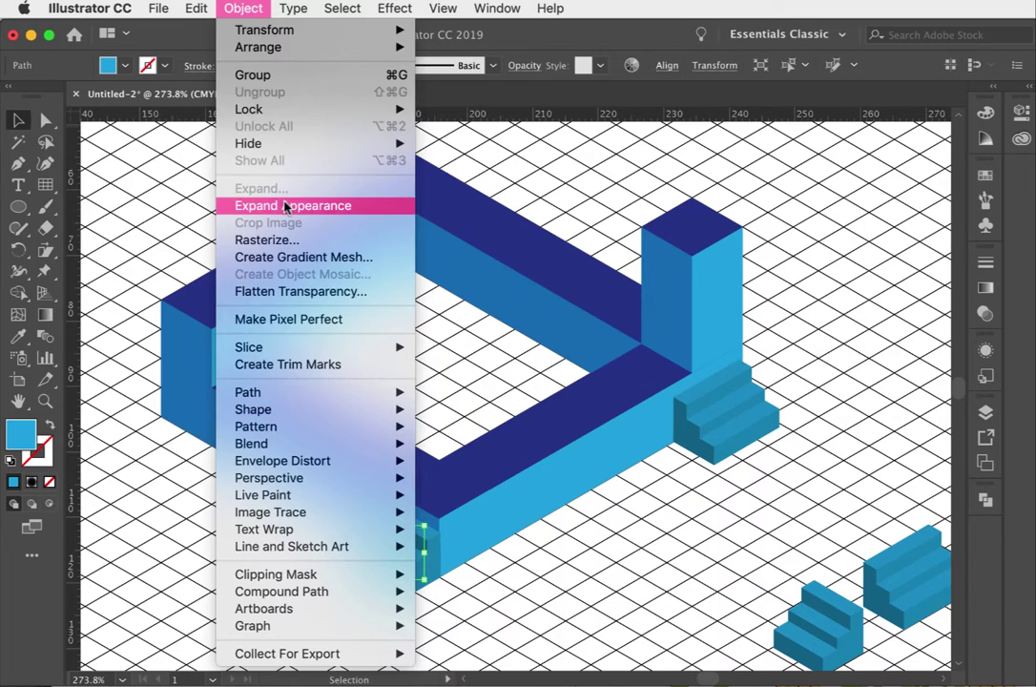
left_click(283, 206)
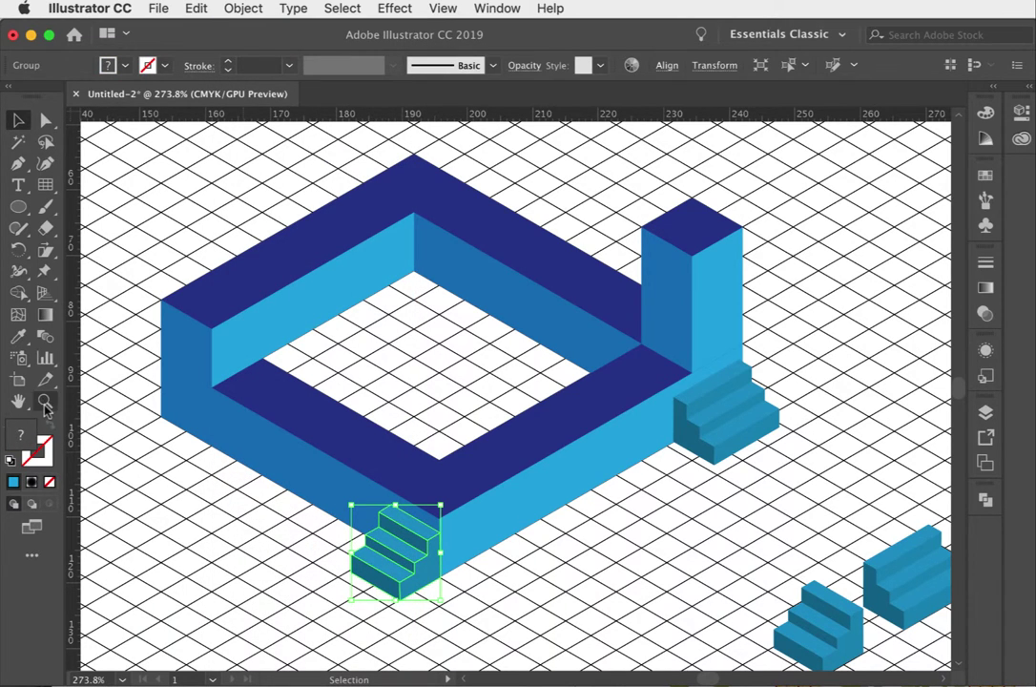
Step: Recolour the three treads of the staircase at the pillar's foot with the frame top's dark blue using the Eyedropper
key("z")
left_click(363, 550)
left_click(572, 395)
left_click(479, 459)
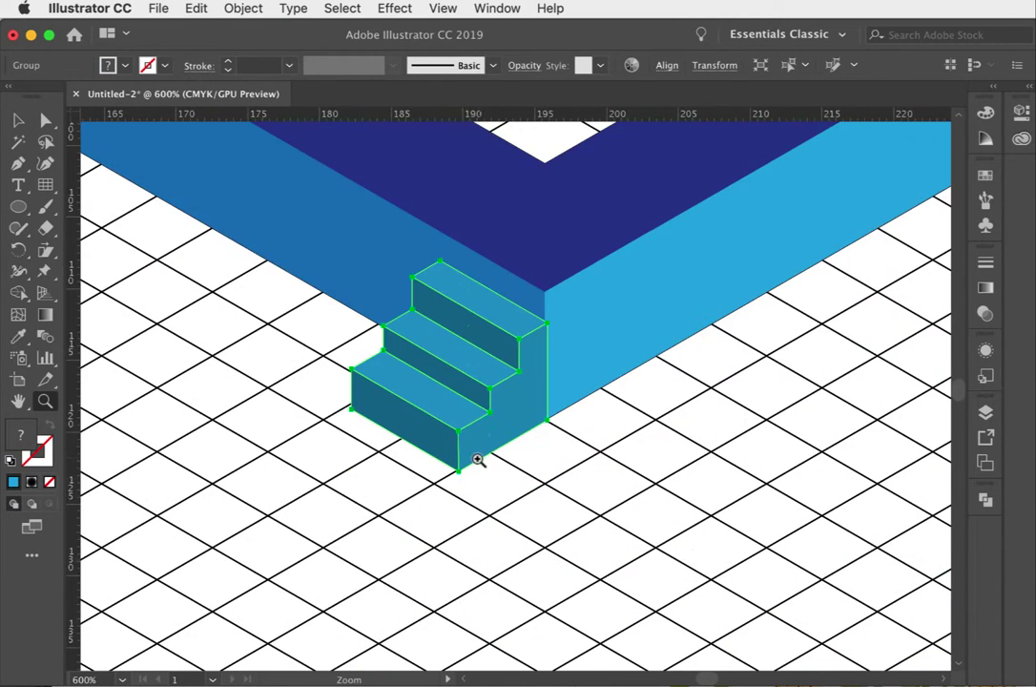
key("v")
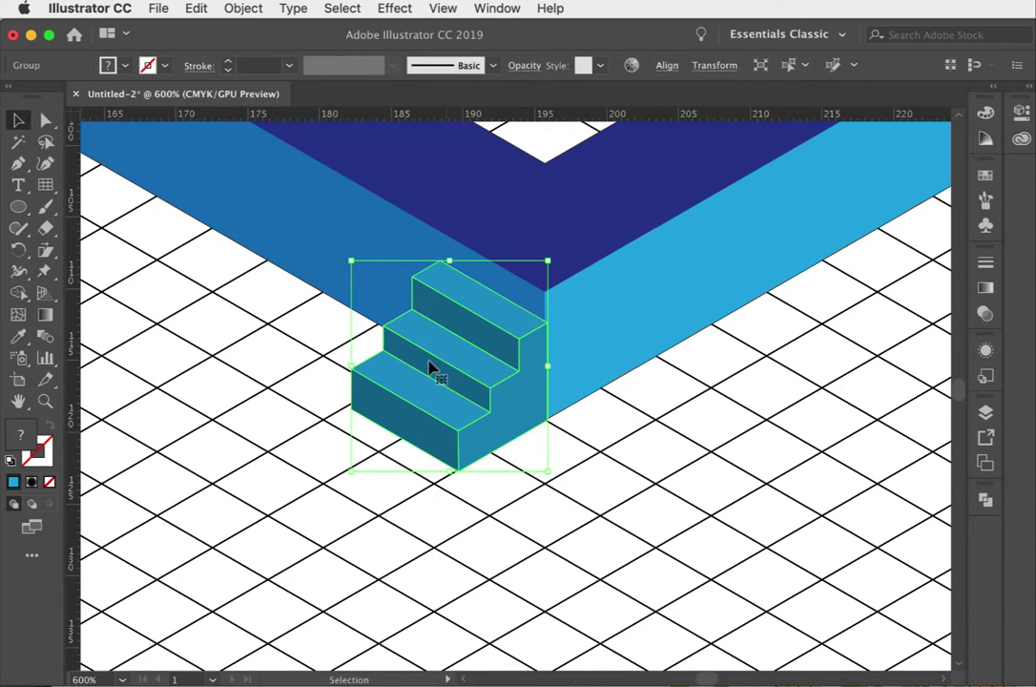
scroll(629, 339, "right", 15)
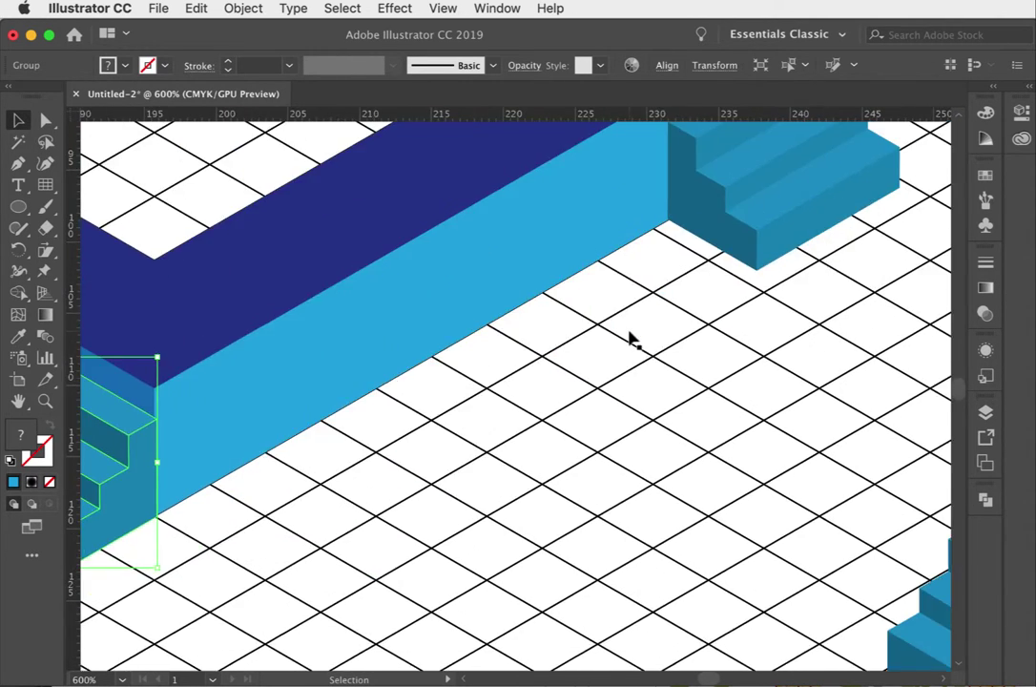
scroll(630, 338, "up", 4)
scroll(629, 339, "right", 2)
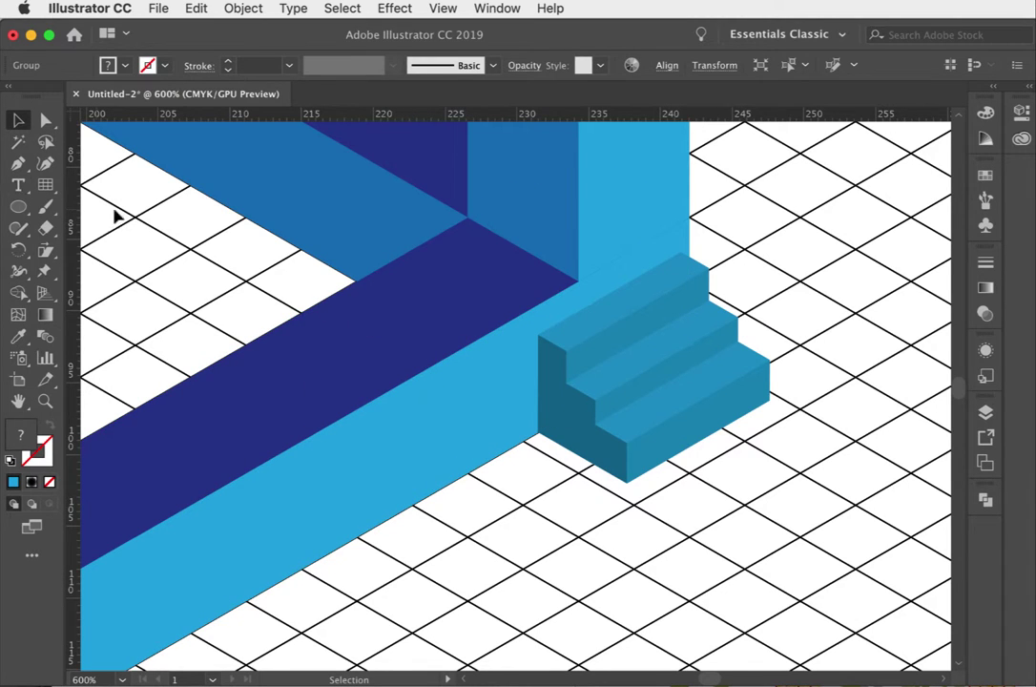
left_click(45, 119)
left_click(664, 497)
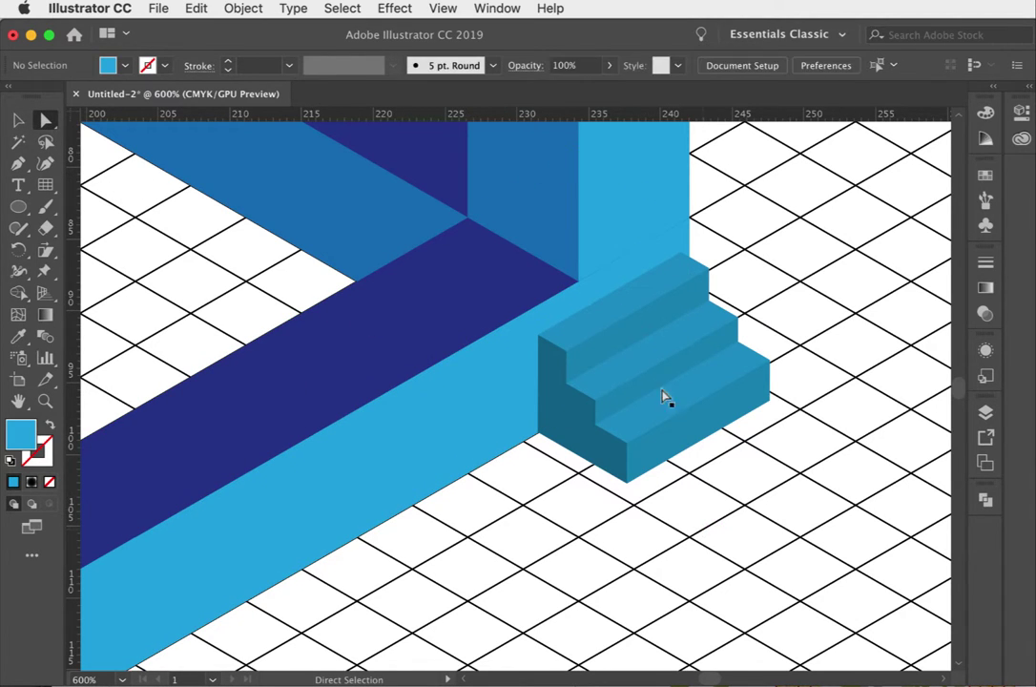
left_click(619, 304)
left_click(665, 351, "shift")
left_click(693, 386, "shift")
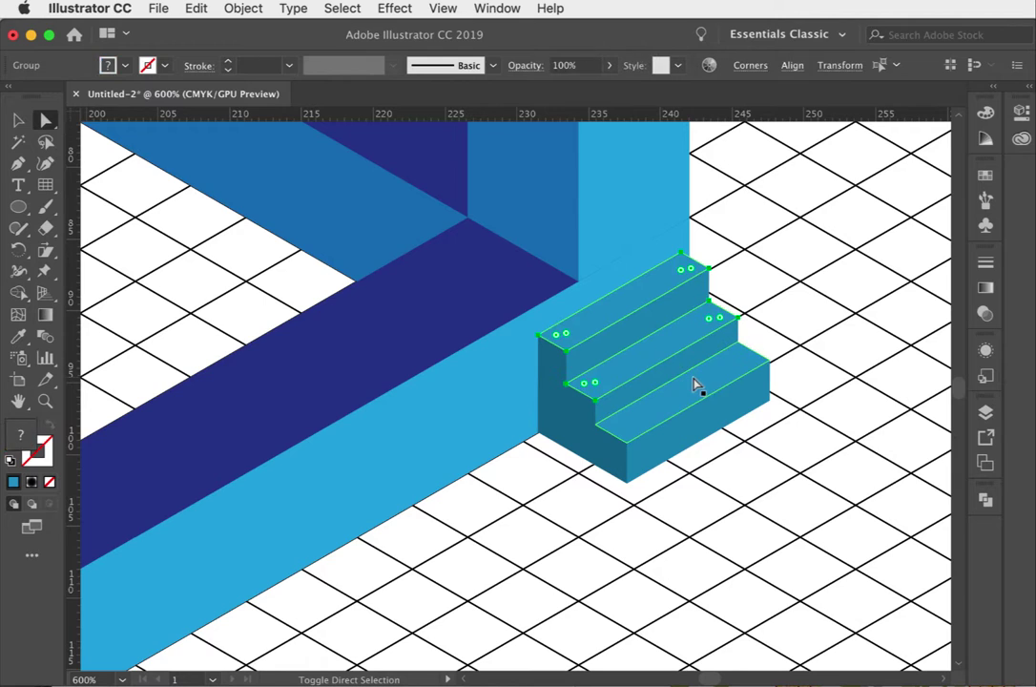
left_click(18, 336)
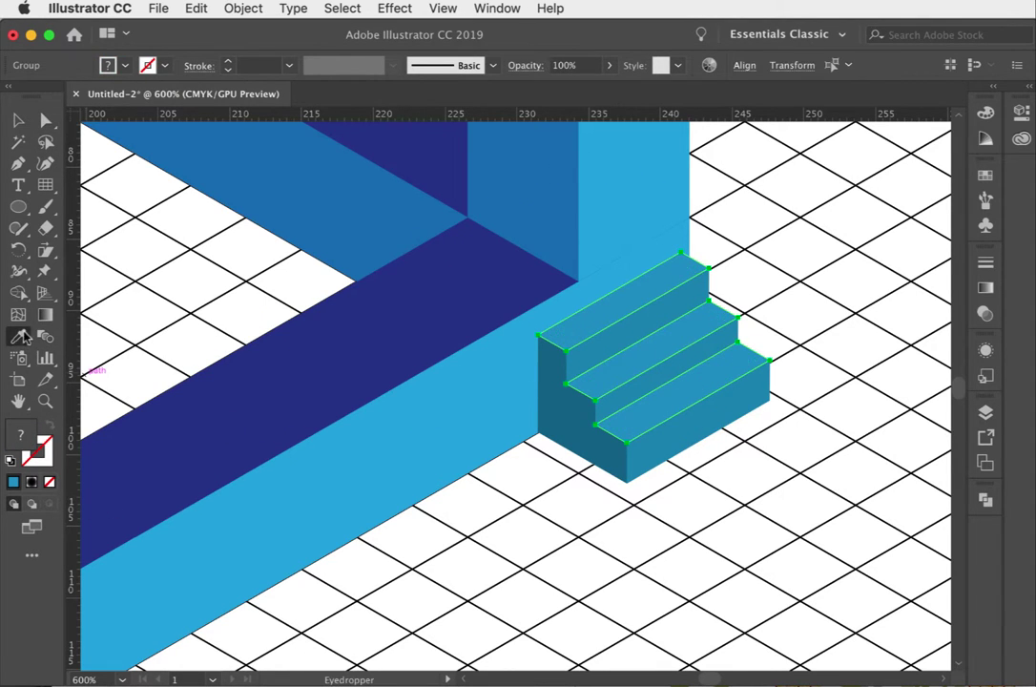
left_click(331, 321)
Step: Recolour the three risers of the pillar-foot staircase with the light blue sampled from the frame's front-right wall
left_click(45, 119)
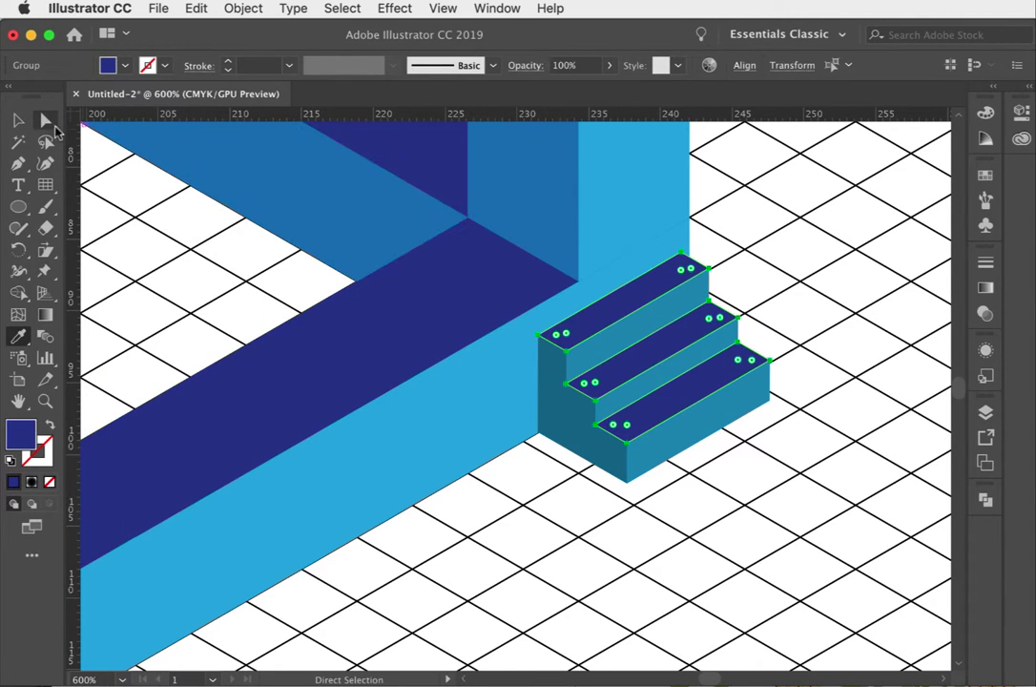
left_click(541, 490)
left_click(582, 367)
left_click(636, 395, "shift")
left_click(675, 430, "shift")
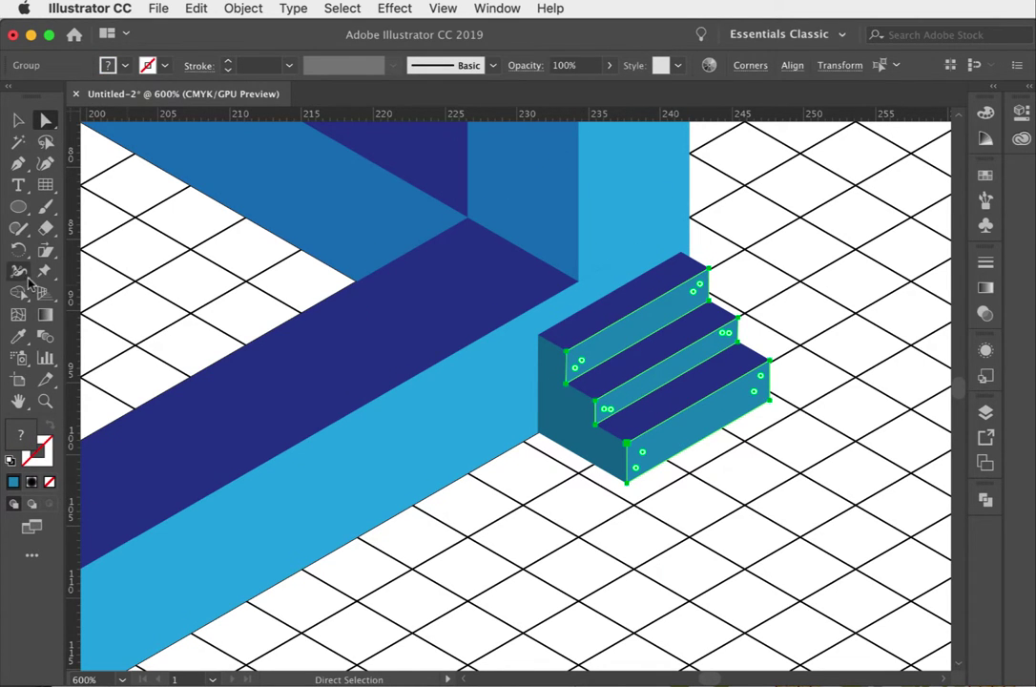
left_click(19, 338)
left_click(426, 460)
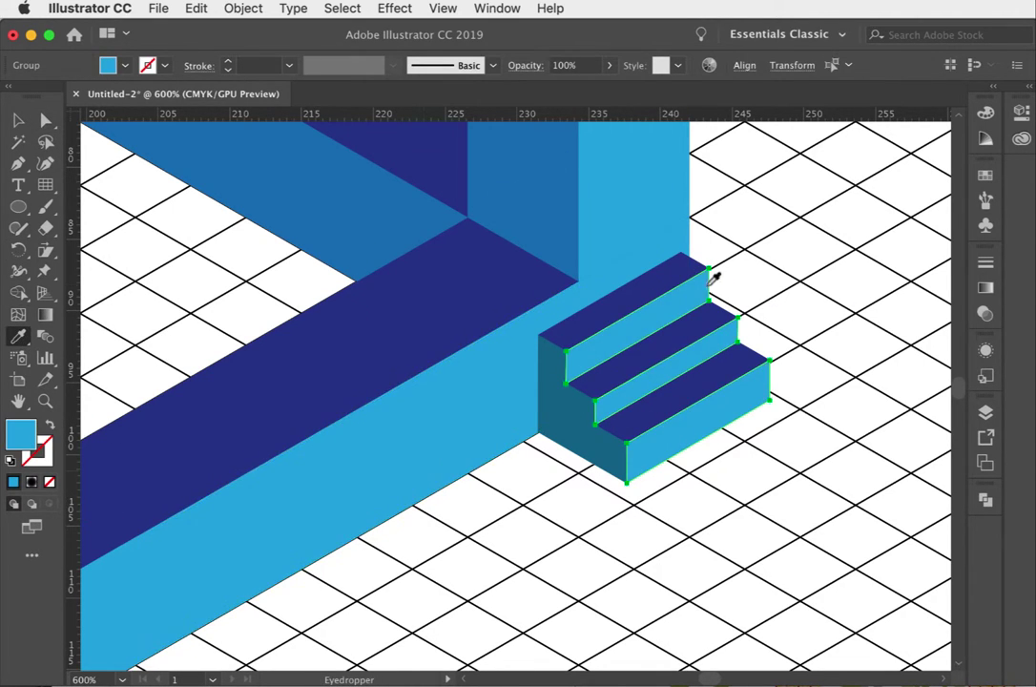
Step: Recolour the stepped side face of the pillar-foot staircase with the medium blue sampled from the pillar's left face
left_click(50, 120)
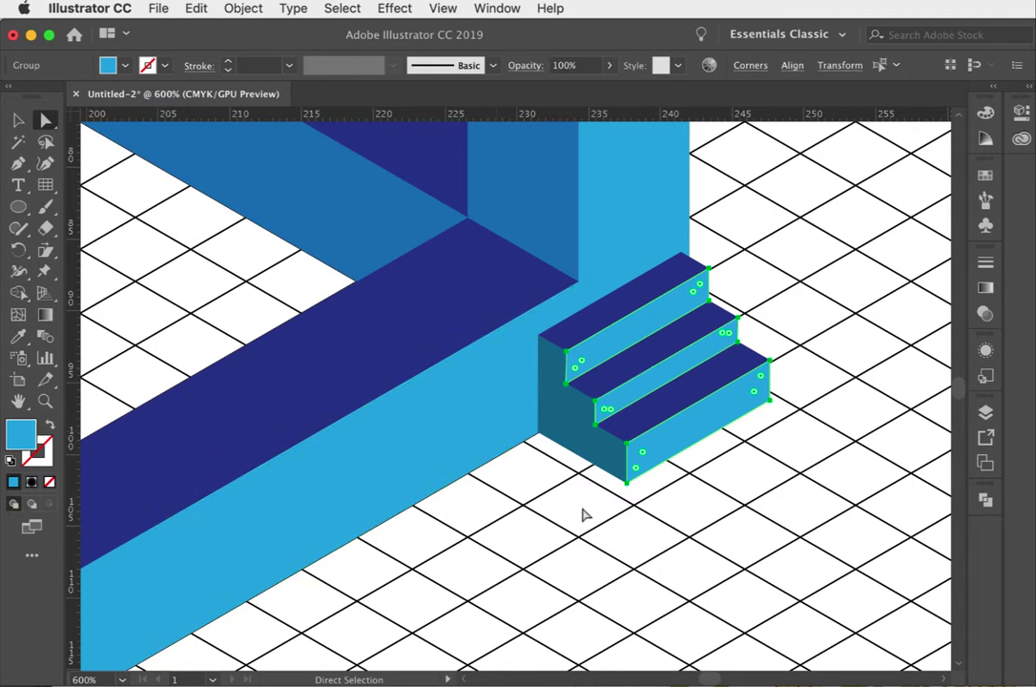
left_click(584, 435)
left_click(19, 336)
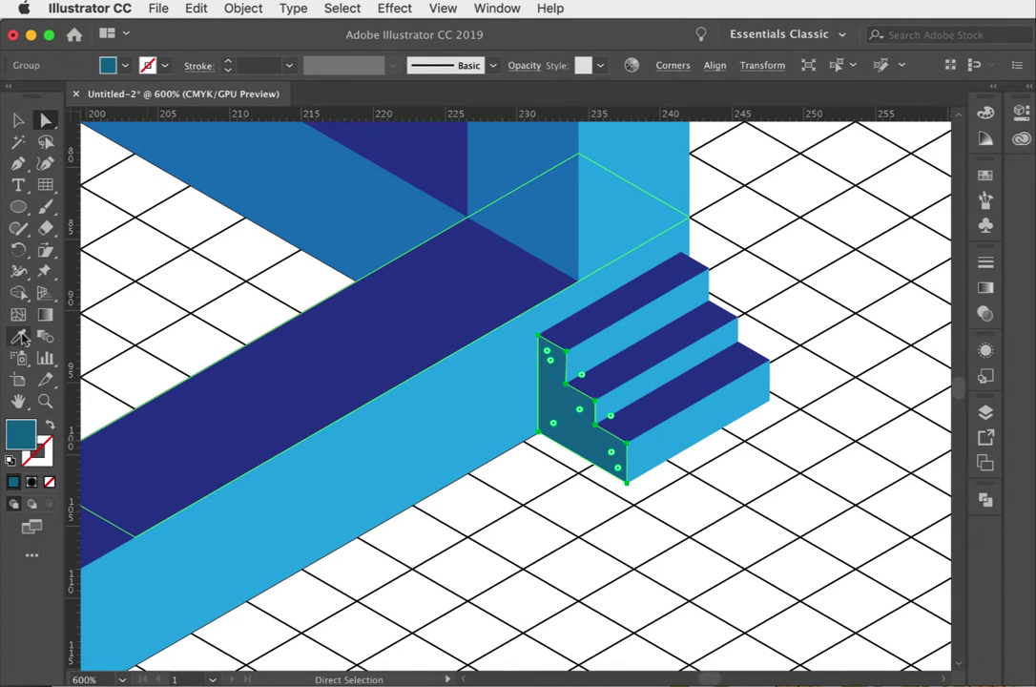
left_click(539, 183)
Step: Recolour the three treads of the front-corner staircase with the dark blue sampled from the frame's top surface
scroll(617, 469, "left", 10)
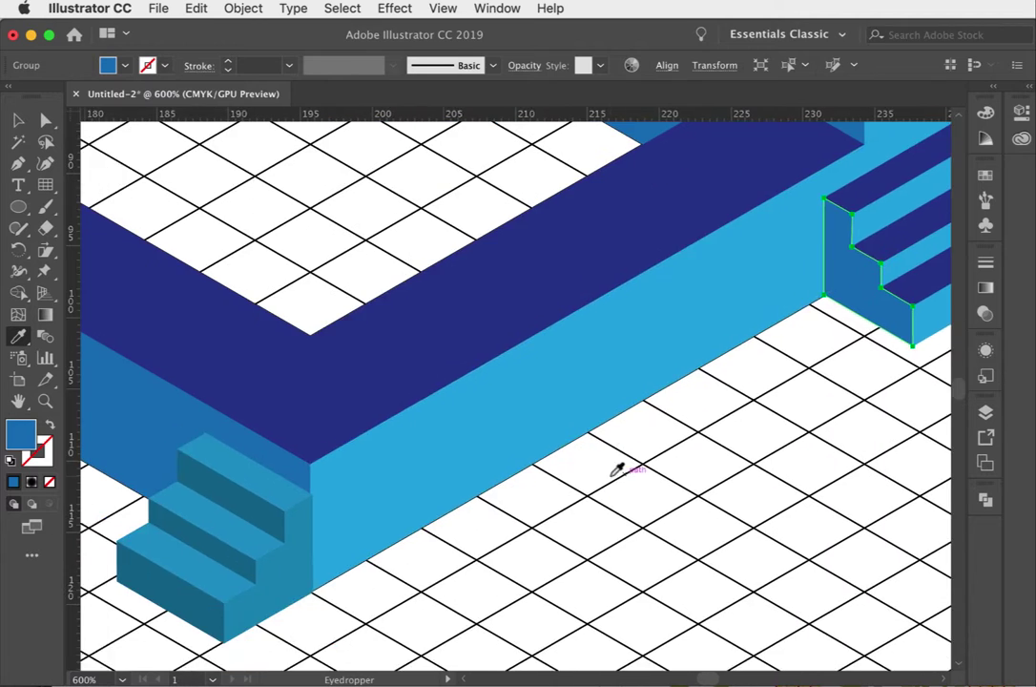
left_click(45, 119)
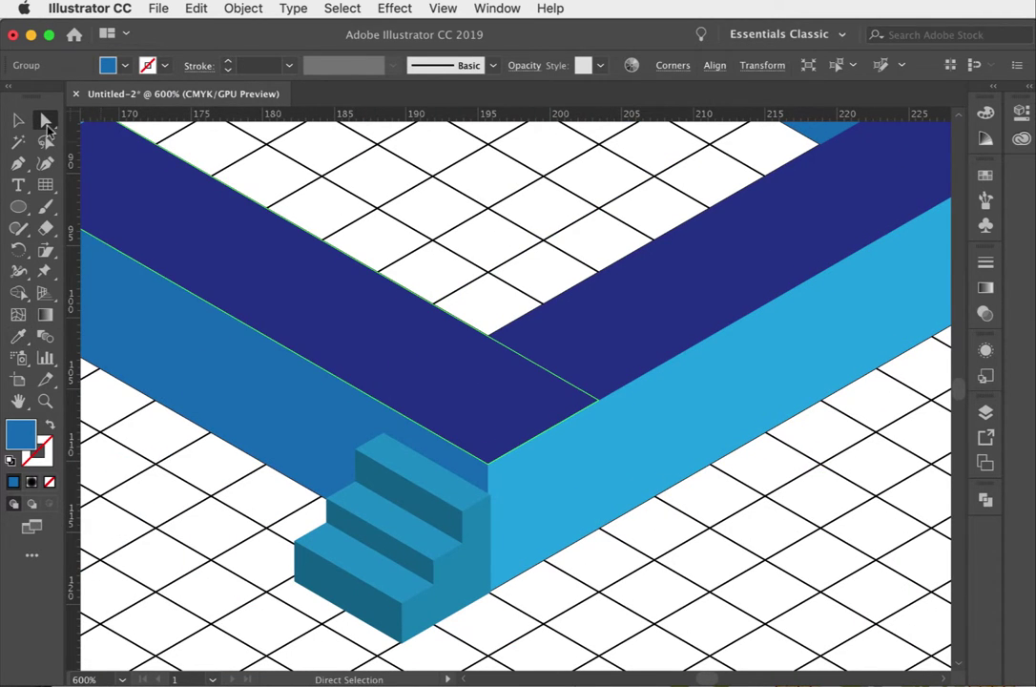
left_click(419, 469)
left_click(405, 526, "shift")
left_click(381, 576, "shift")
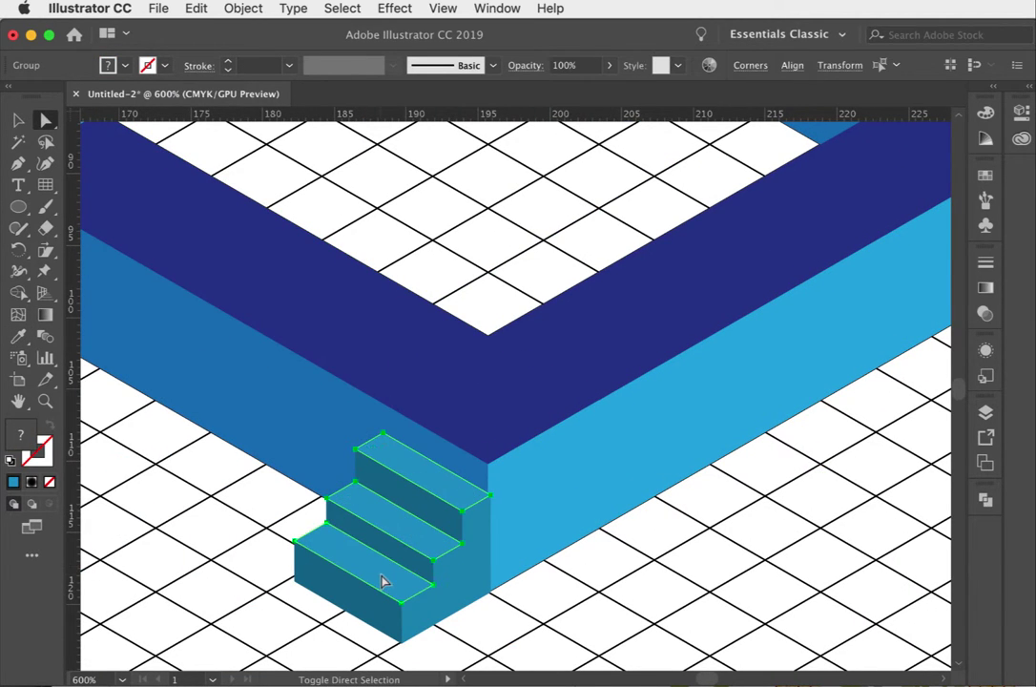
left_click(18, 335)
left_click(512, 358)
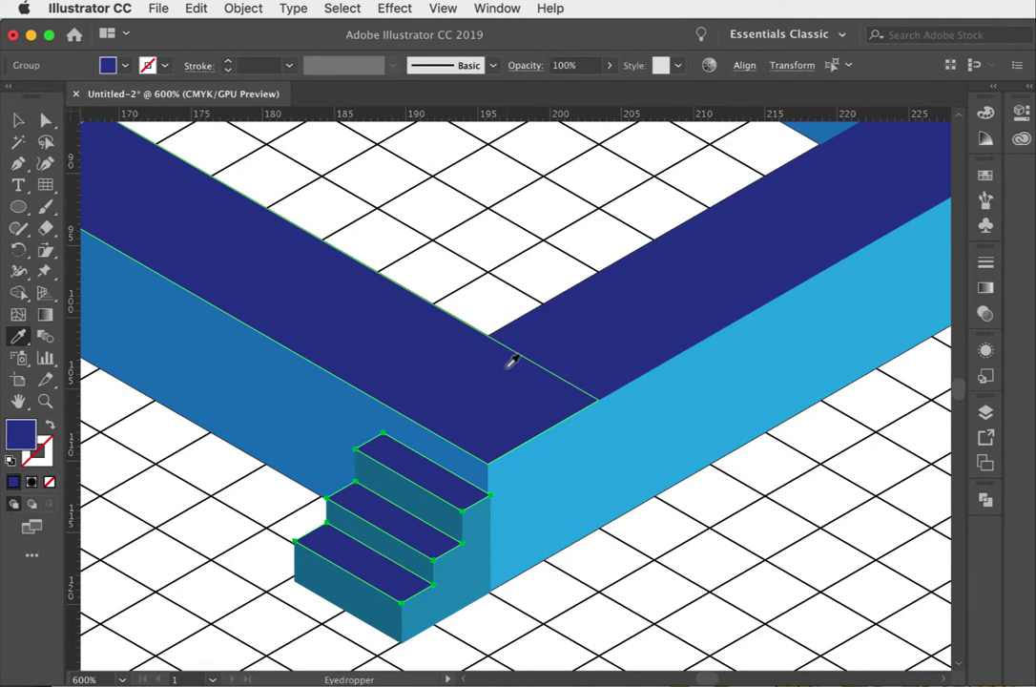
Step: Recolour the stepped side face of the front-corner staircase with the light blue of the adjoining front-right wall
left_click(46, 119)
left_click(670, 643)
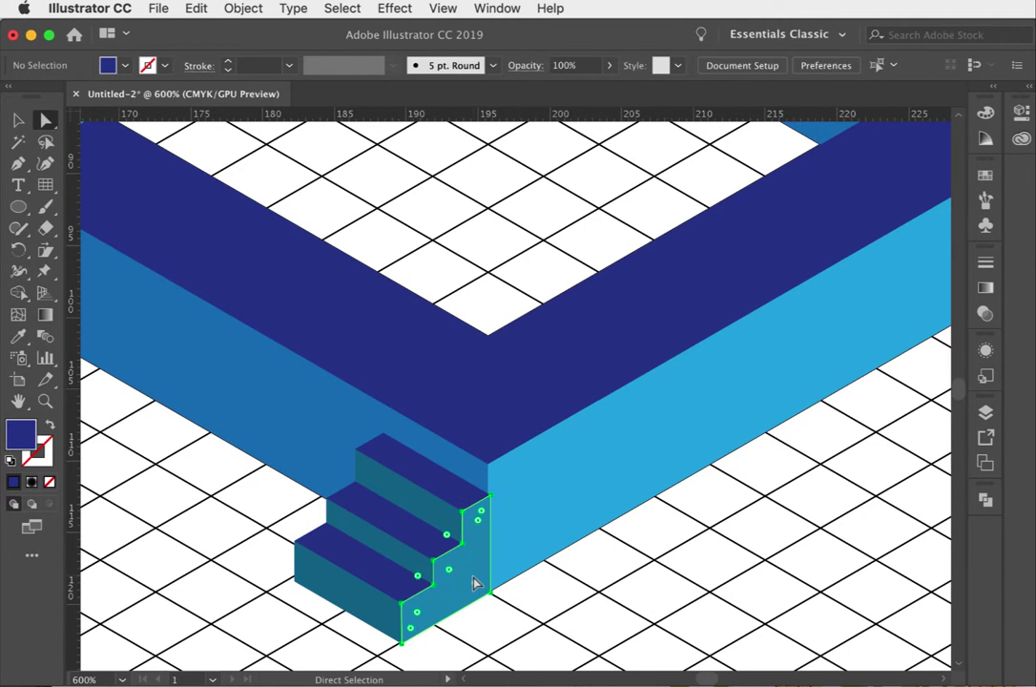
left_click(462, 572)
left_click(18, 336)
left_click(599, 451)
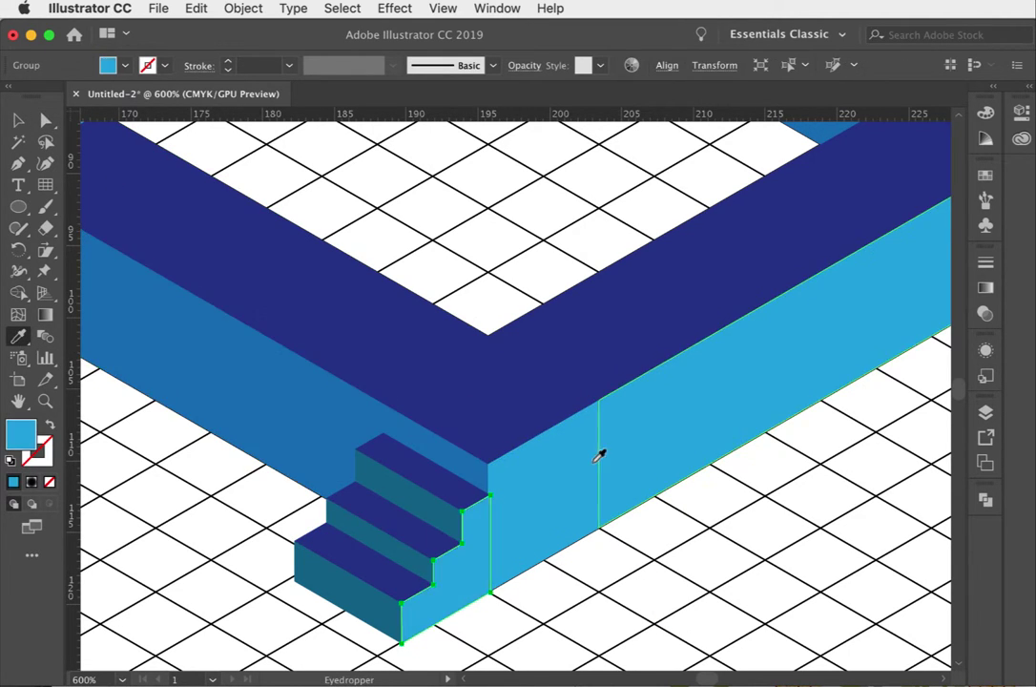
Step: Recolour the three risers of the front-corner staircase with the medium blue of the front-left wall, then deselect everything
left_click(46, 119)
left_click(426, 512)
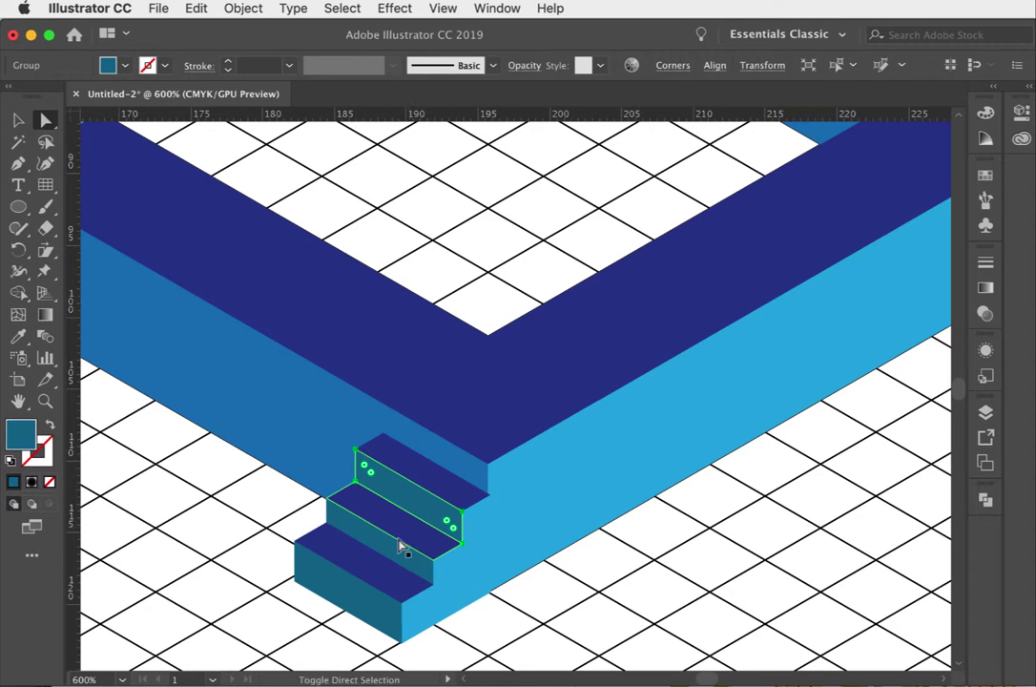
left_click(410, 557, "shift")
left_click(365, 607, "shift")
left_click(219, 381, "shift")
left_click(18, 336)
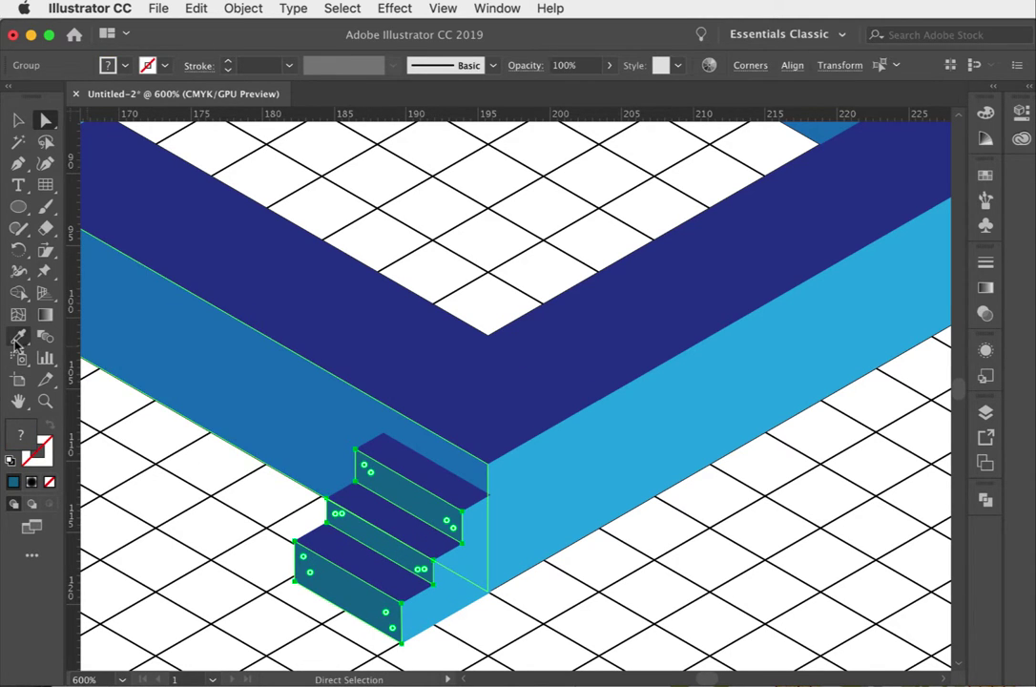
left_click(266, 354)
key("z")
left_click(428, 263, "alt")
left_click(638, 244, "alt")
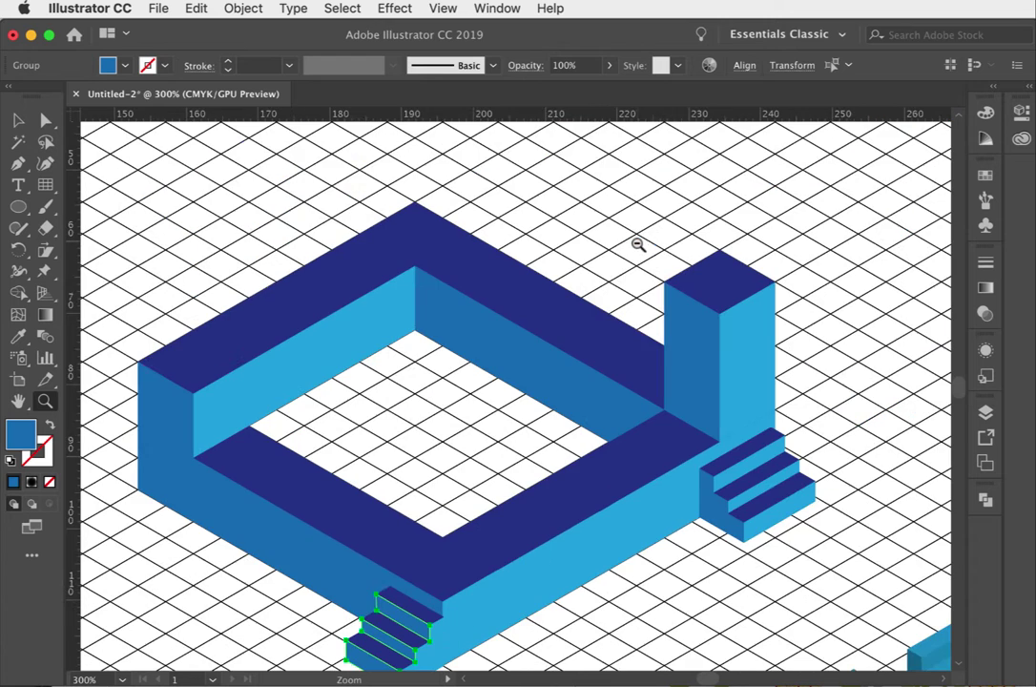
scroll(569, 406, "down", 3)
key("v")
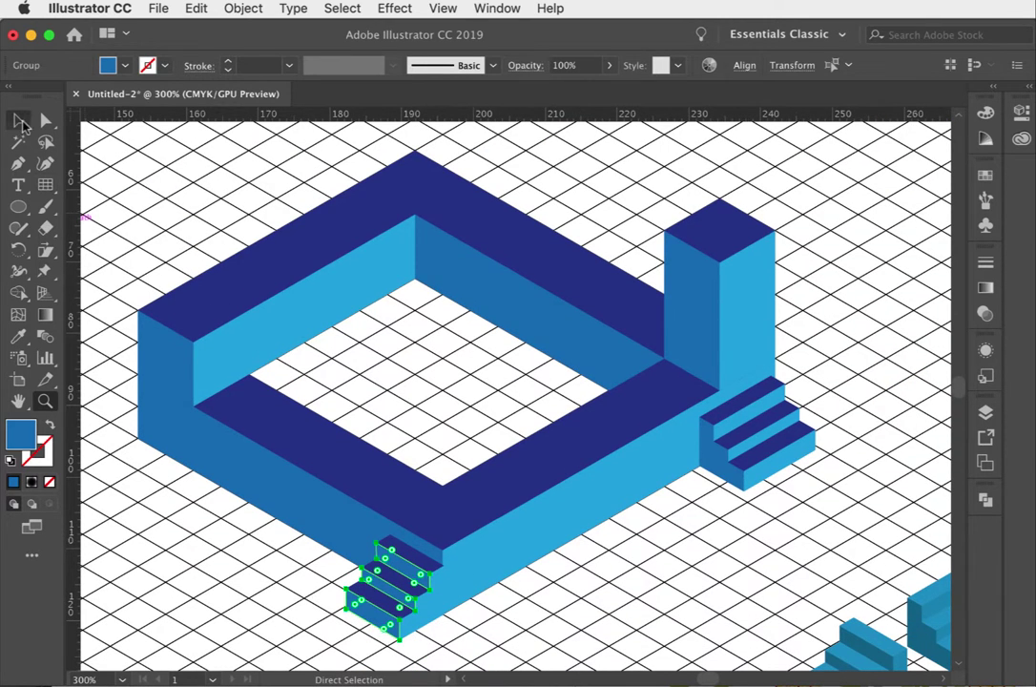
left_click(687, 563)
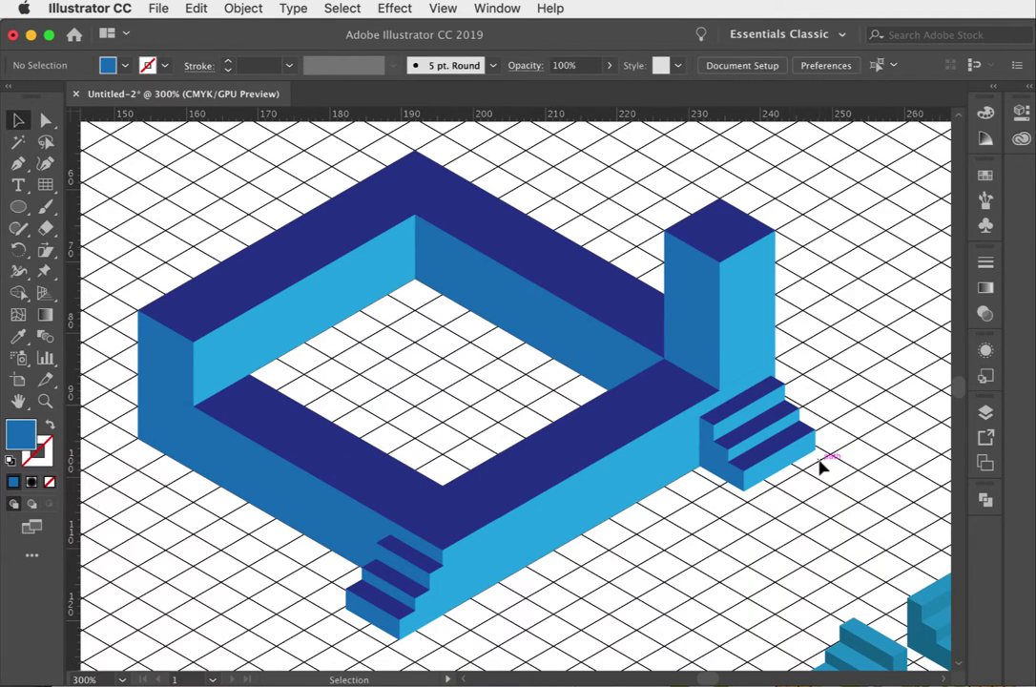
Step: Draw a medium-blue circle about 14.5 mm in diameter with the Ellipse tool in the empty grid area beside the pillar
scroll(882, 441, "left", 4)
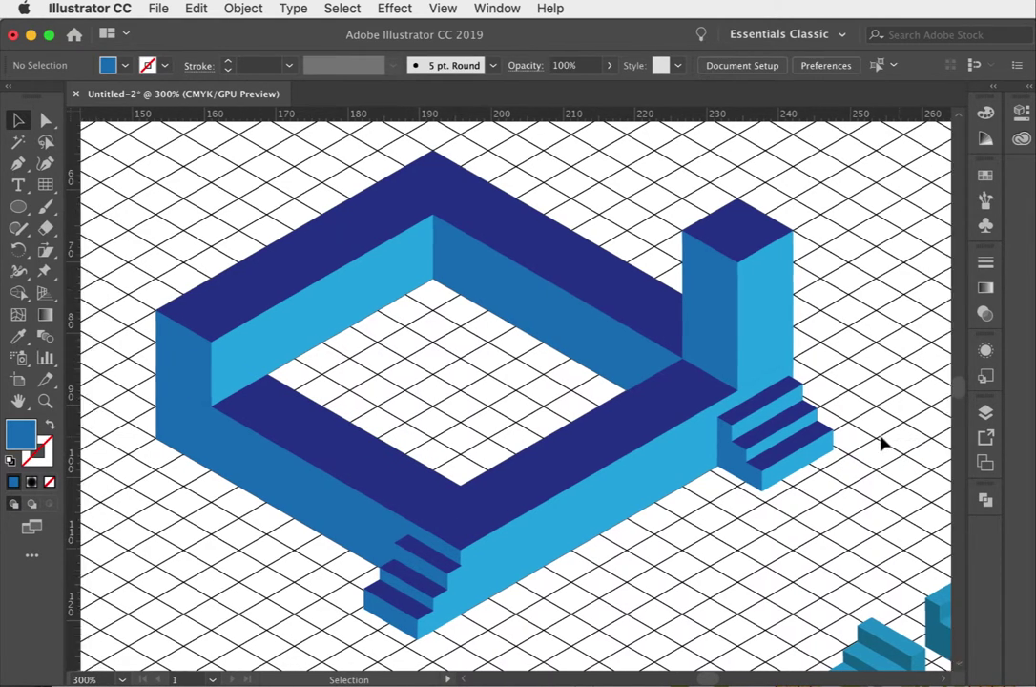
scroll(882, 442, "up", 1)
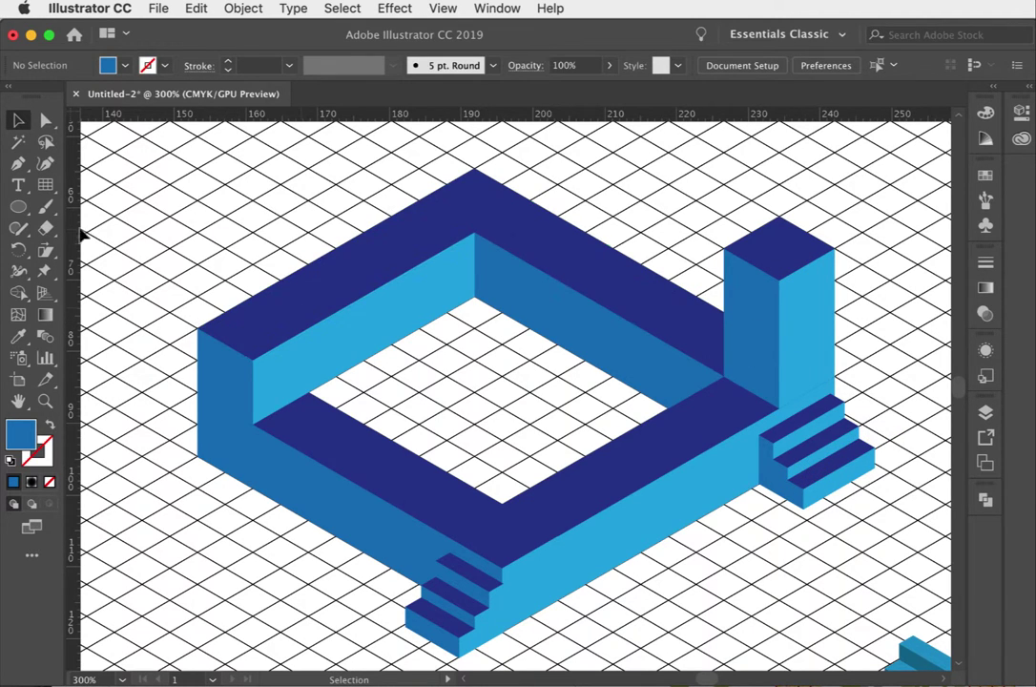
left_click(17, 208)
scroll(719, 599, "right", 5)
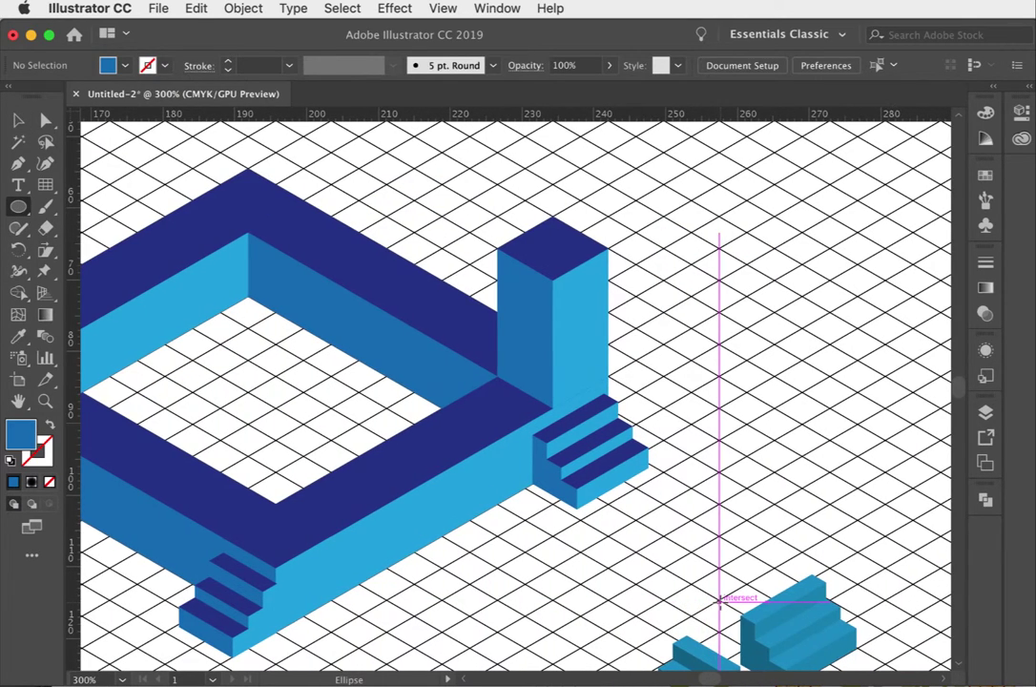
scroll(720, 601, "up", 1)
scroll(720, 601, "left", 2)
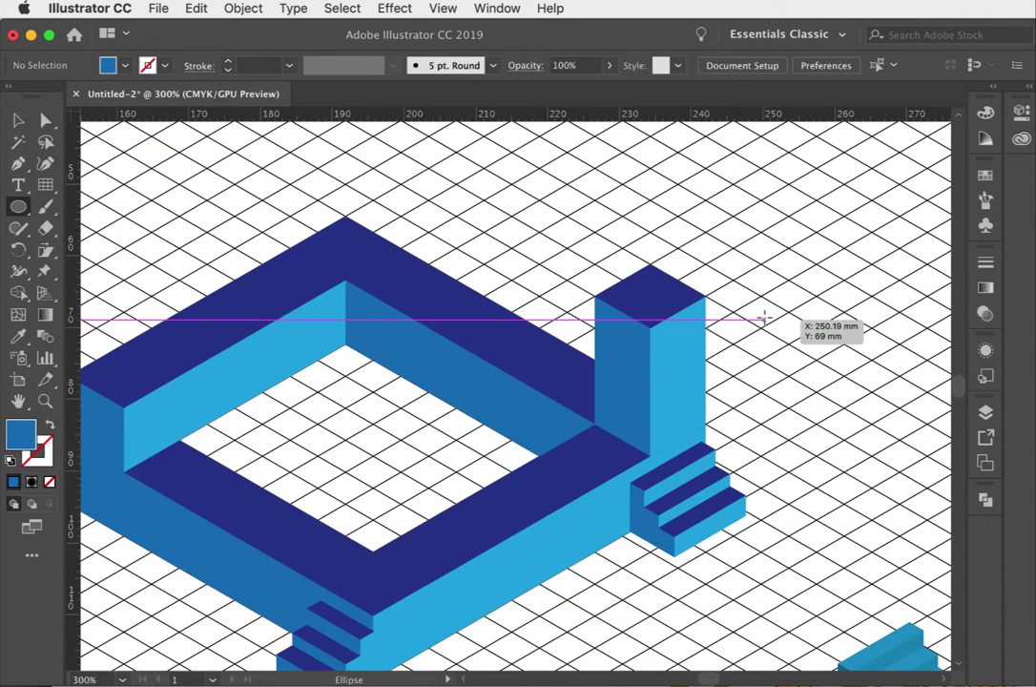
left_click_drag(763, 318, 867, 424)
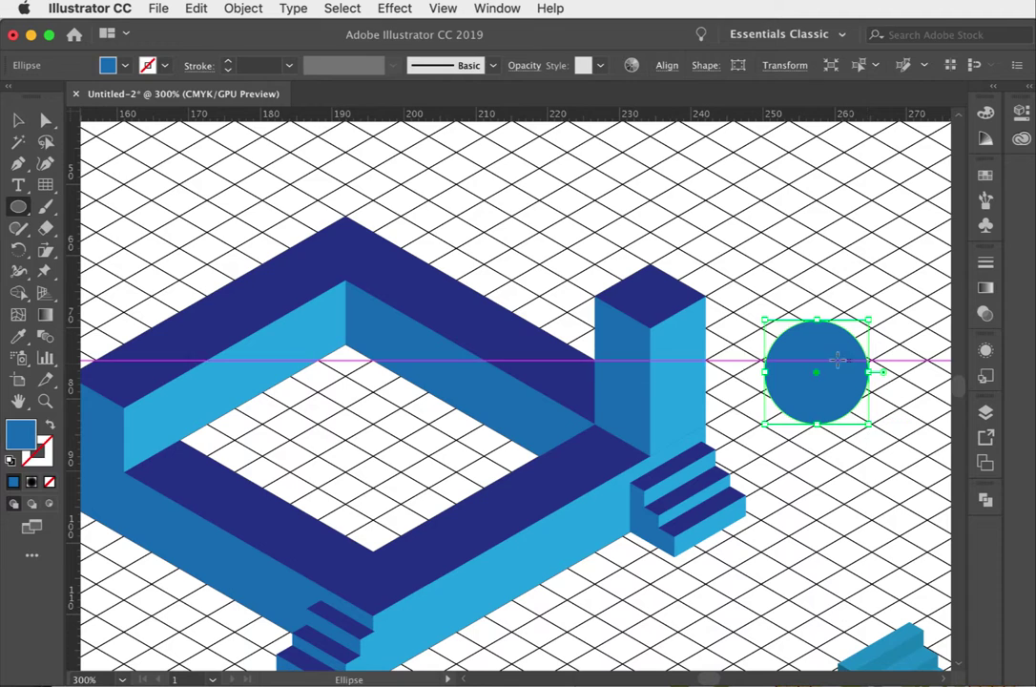
key("v")
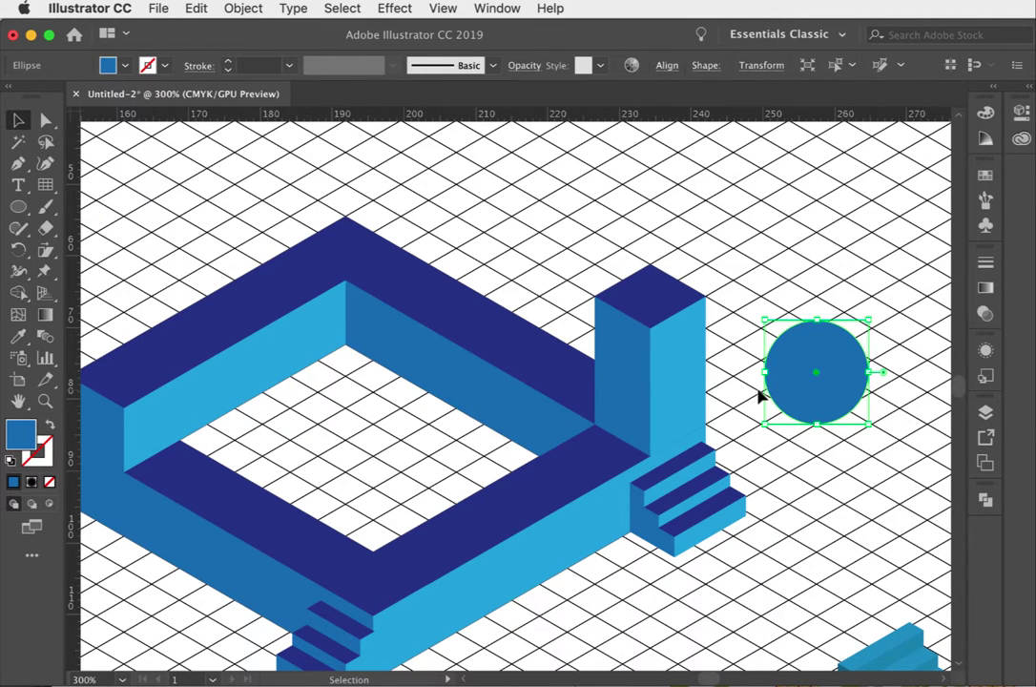
Step: Apply a 3D Extrude & Bevel effect to the circle in the Isometric Top position with a 50 pt depth
left_click(795, 464)
left_click(839, 398)
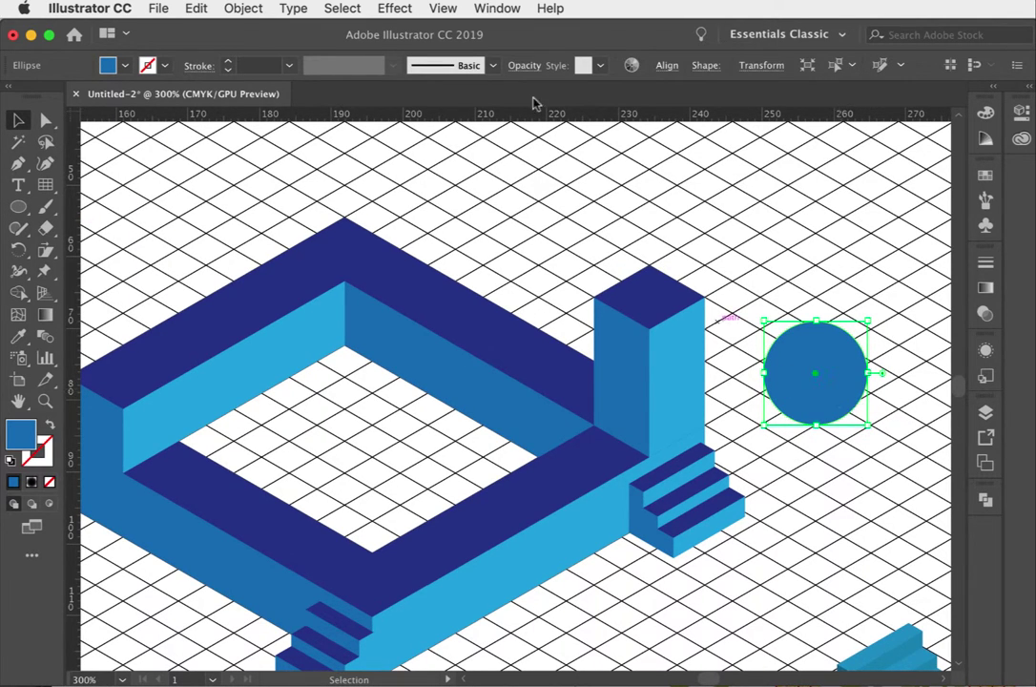
left_click(401, 14)
mouse_move(424, 120)
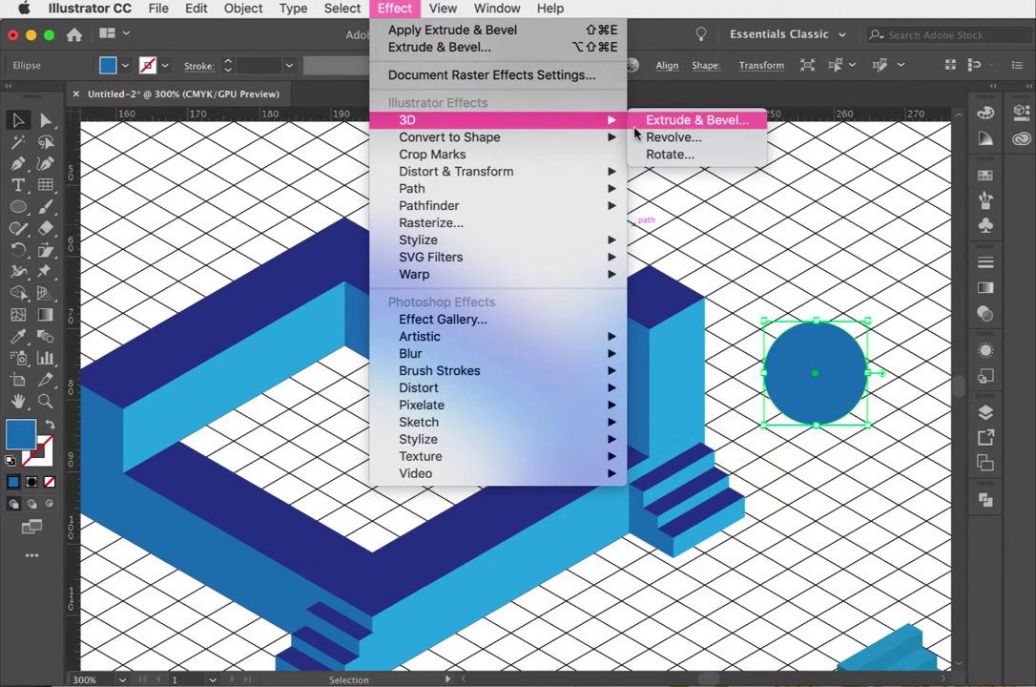
left_click(653, 121)
left_click_drag(714, 234, 367, 187)
left_click(131, 554)
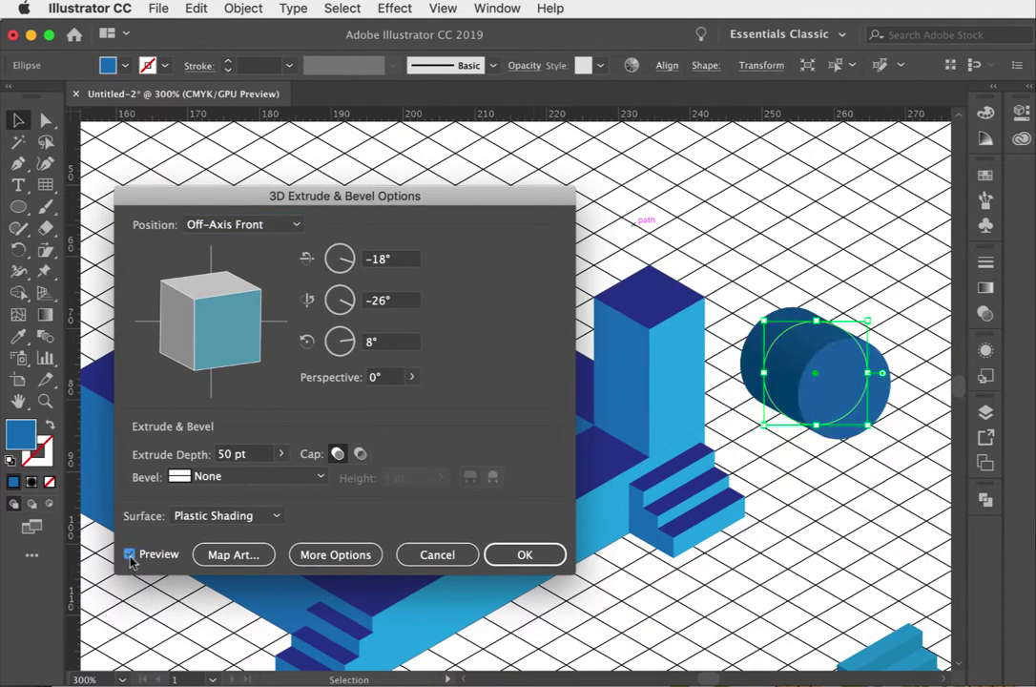
left_click(249, 225)
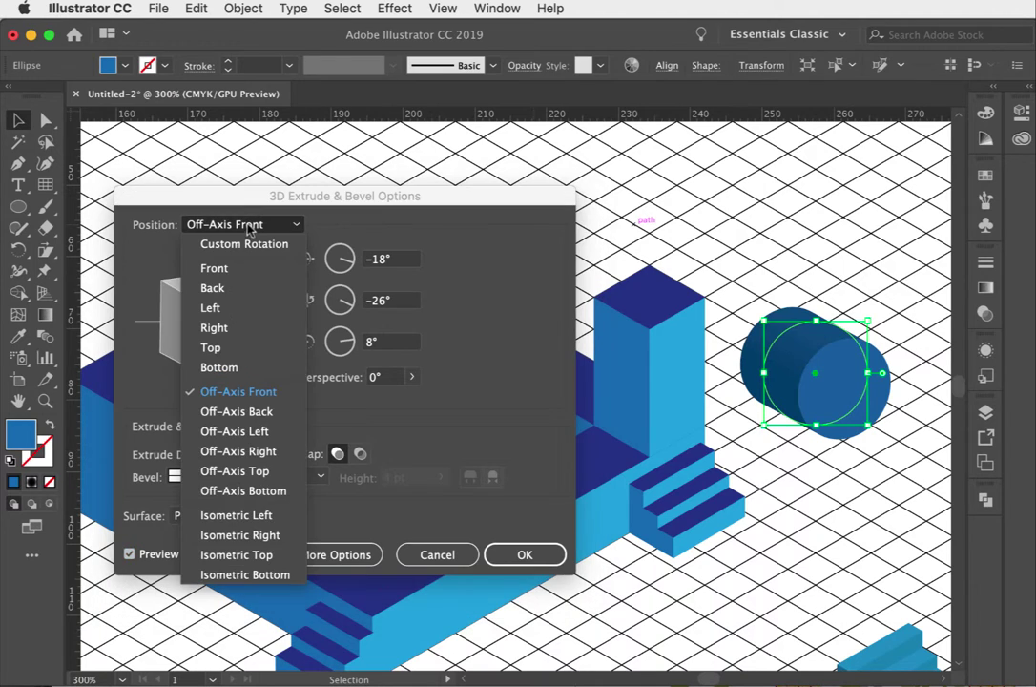
left_click(235, 555)
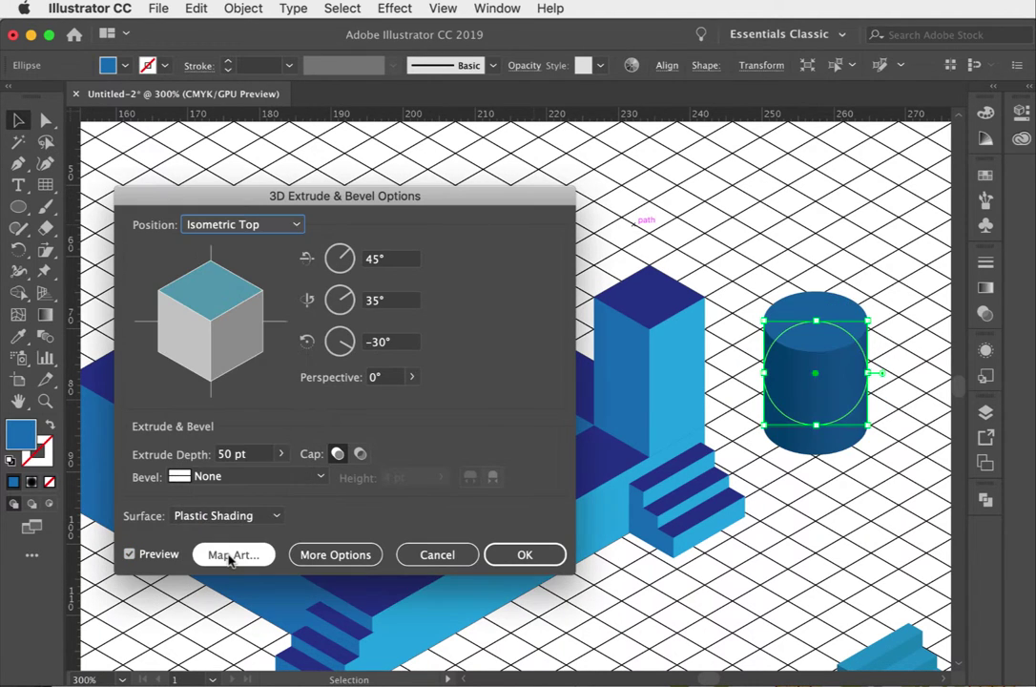
left_click(525, 555)
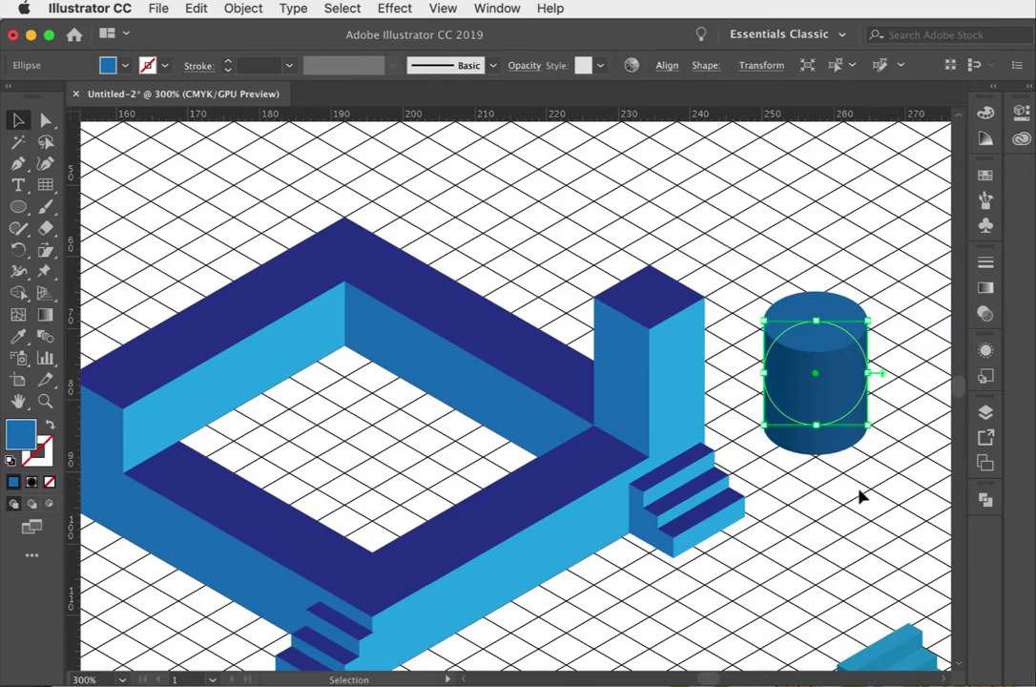
Step: Scale the extruded cylinder down proportionally to about 9 mm wide
left_click(858, 491)
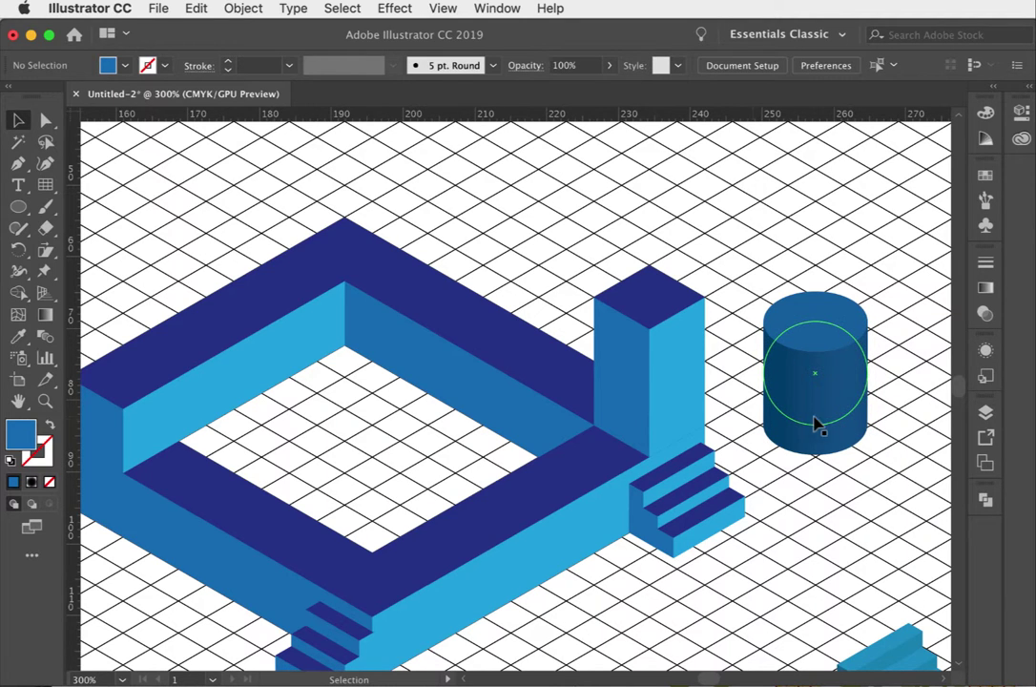
left_click(817, 428)
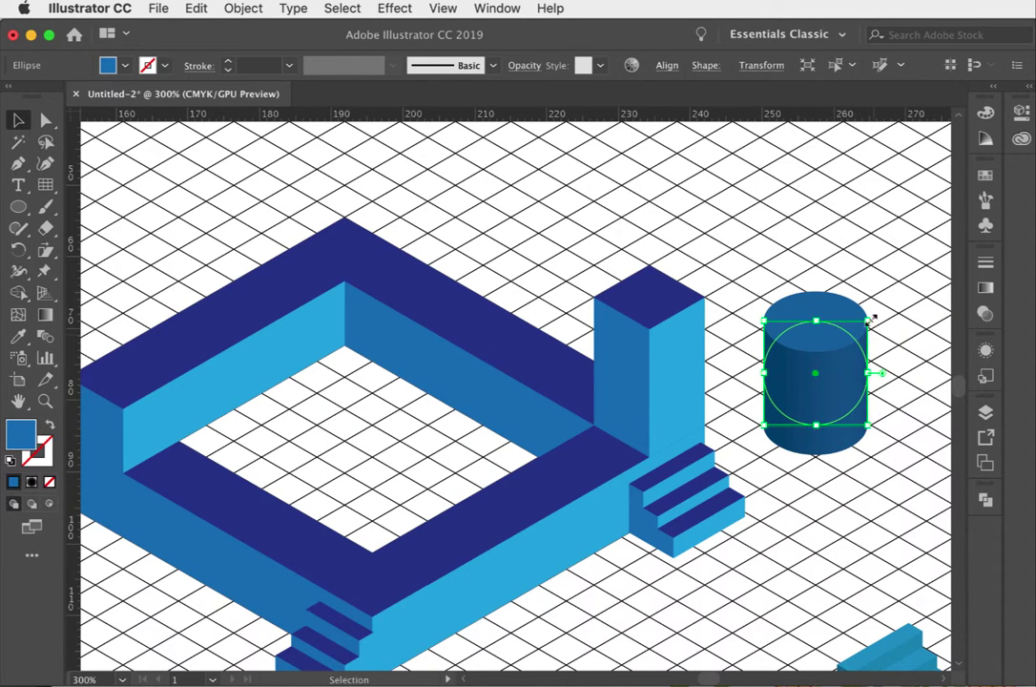
left_click_drag(871, 318, 828, 347)
left_click(879, 404)
Step: Move the cylinder onto the dark-blue top at the frame's back corner, centre it over the inner corner, and deselect it
left_click_drag(787, 402, 337, 231)
scroll(294, 363, "up", 3)
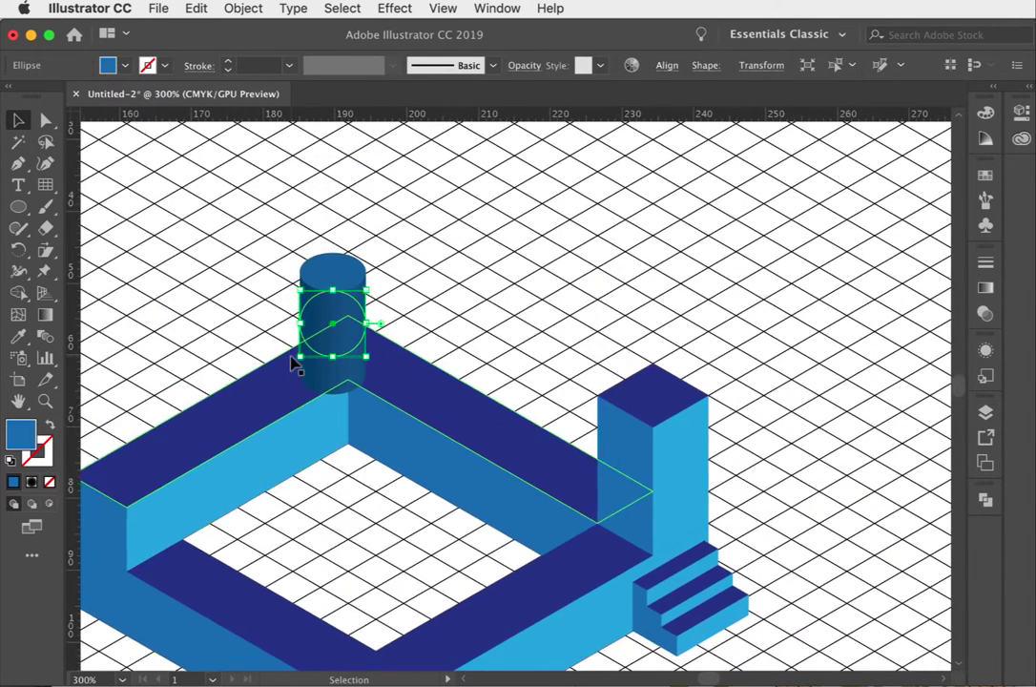
key("shift+Right")
key("shift+Up")
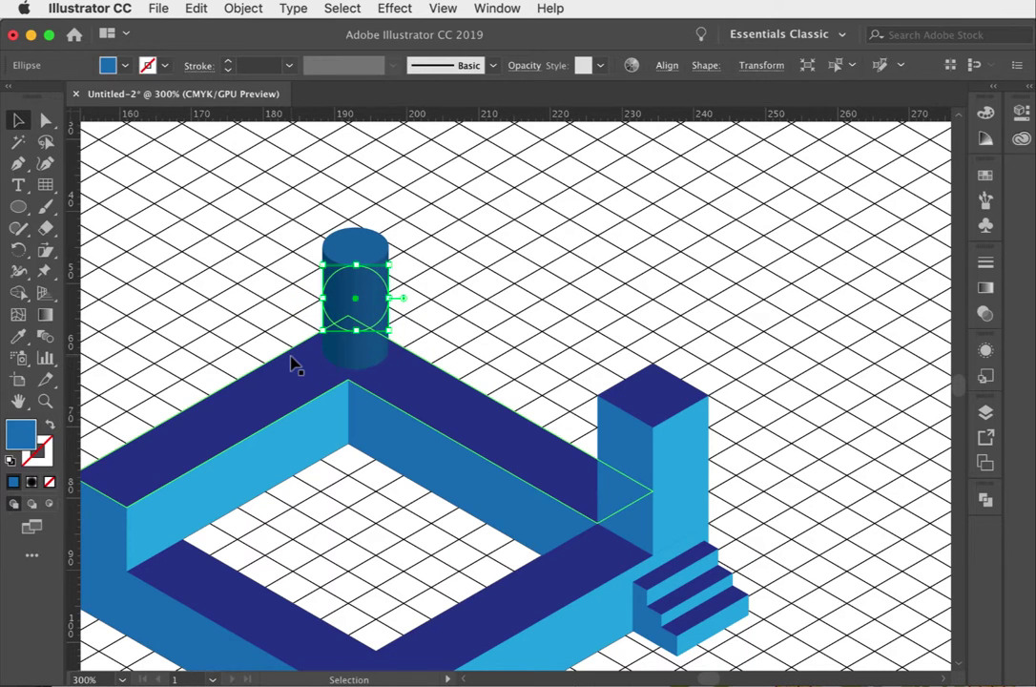
key("Left")
left_click(601, 289)
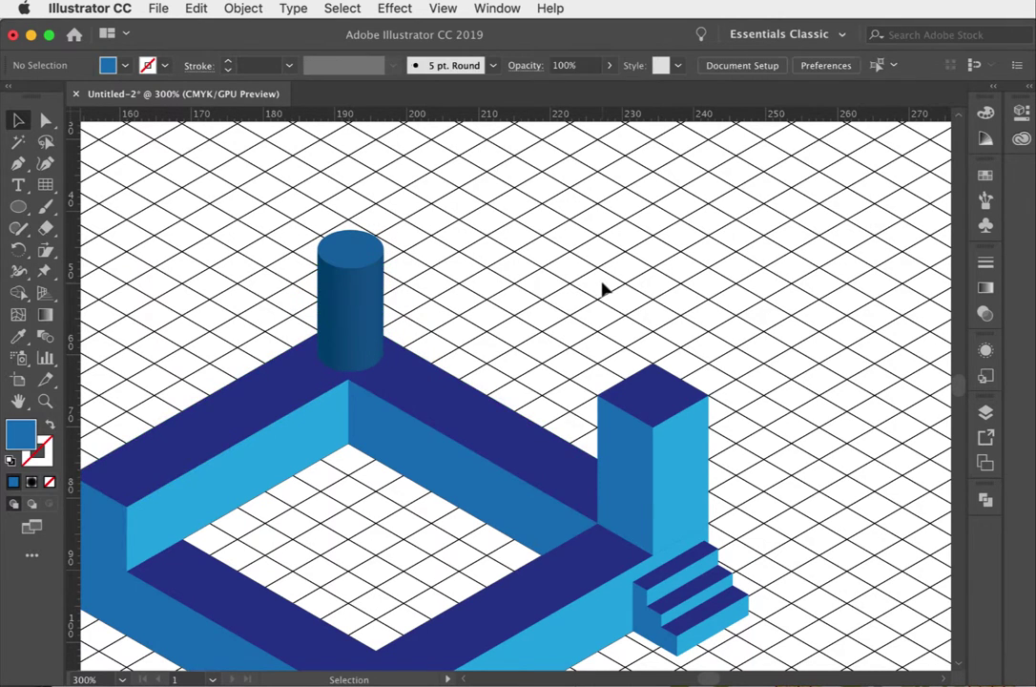
Step: Draw a medium-blue circle about 9.6 mm in diameter with the Ellipse tool in the empty grid area beside the pillar
scroll(601, 289, "left", 5)
scroll(601, 289, "down", 4)
scroll(601, 289, "up", 5)
scroll(600, 289, "right", 1)
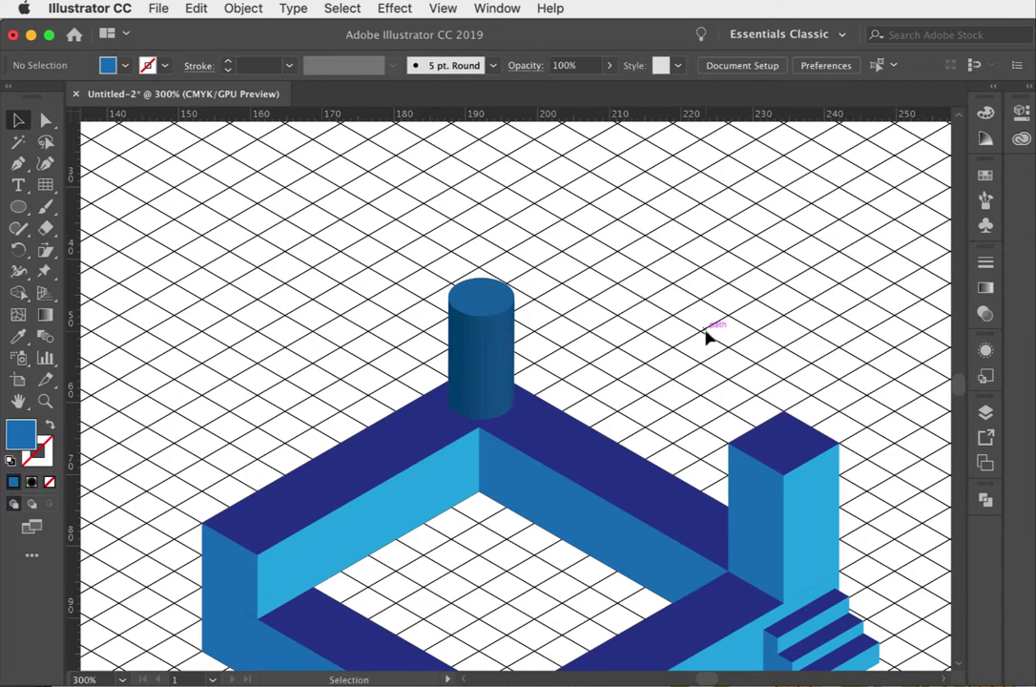
scroll(706, 336, "down", 5)
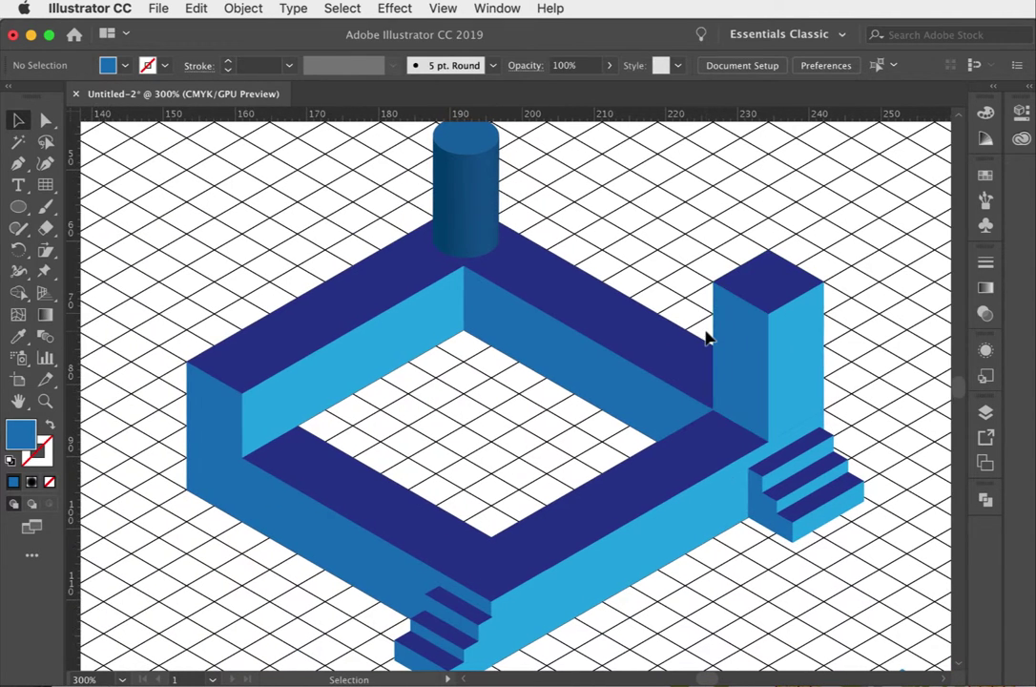
left_click(45, 400)
left_click(783, 372)
left_click_drag(464, 406, 513, 428)
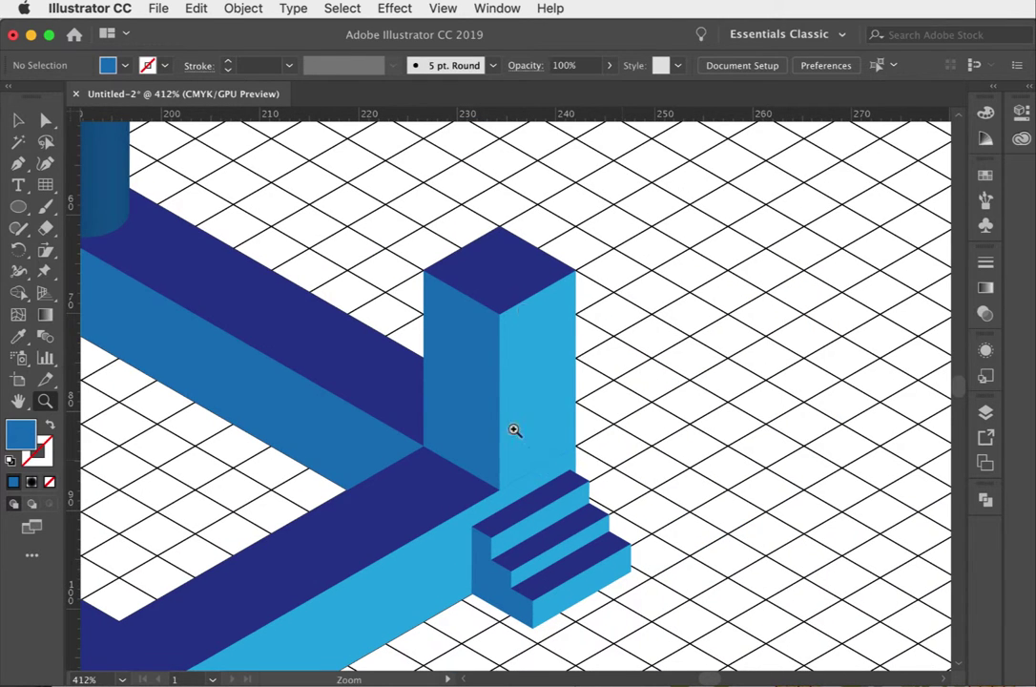
left_click(587, 361)
left_click(18, 207)
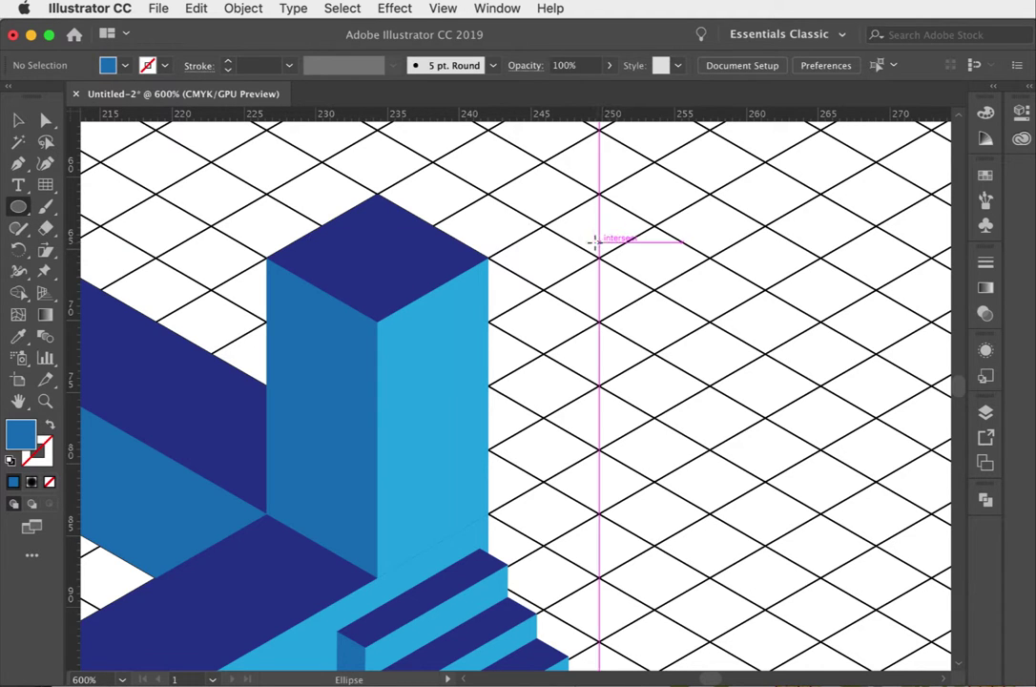
mouse_move(603, 241)
left_mouse_down()
mouse_move(813, 411)
mouse_move(737, 380)
left_mouse_up()
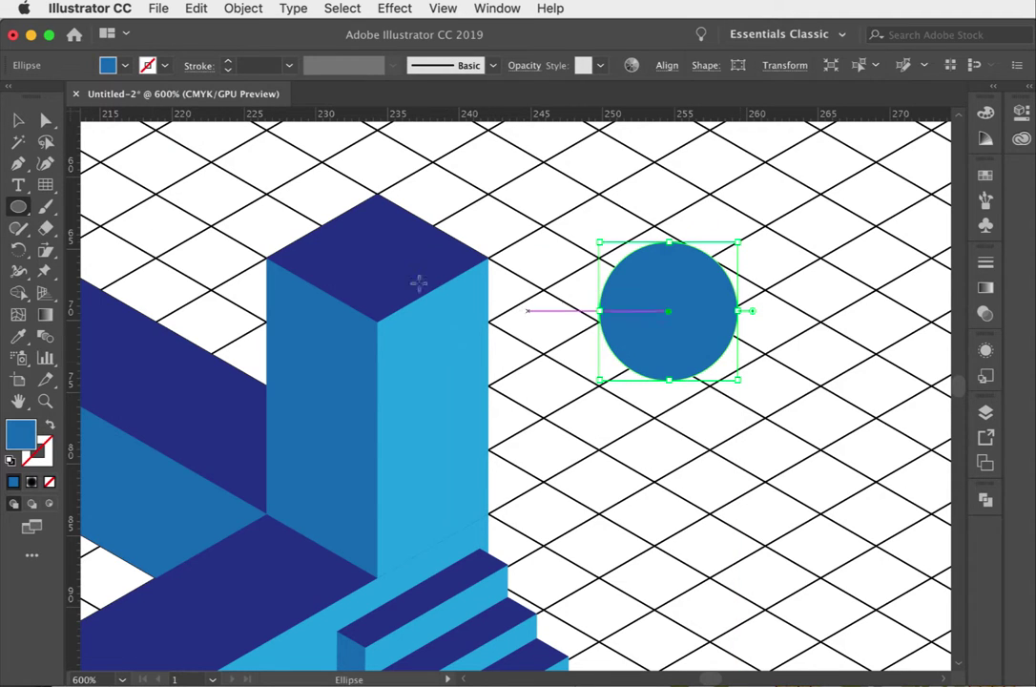
Step: Delete the circle's lowest anchor point to leave an upper semicircle
left_click(44, 121)
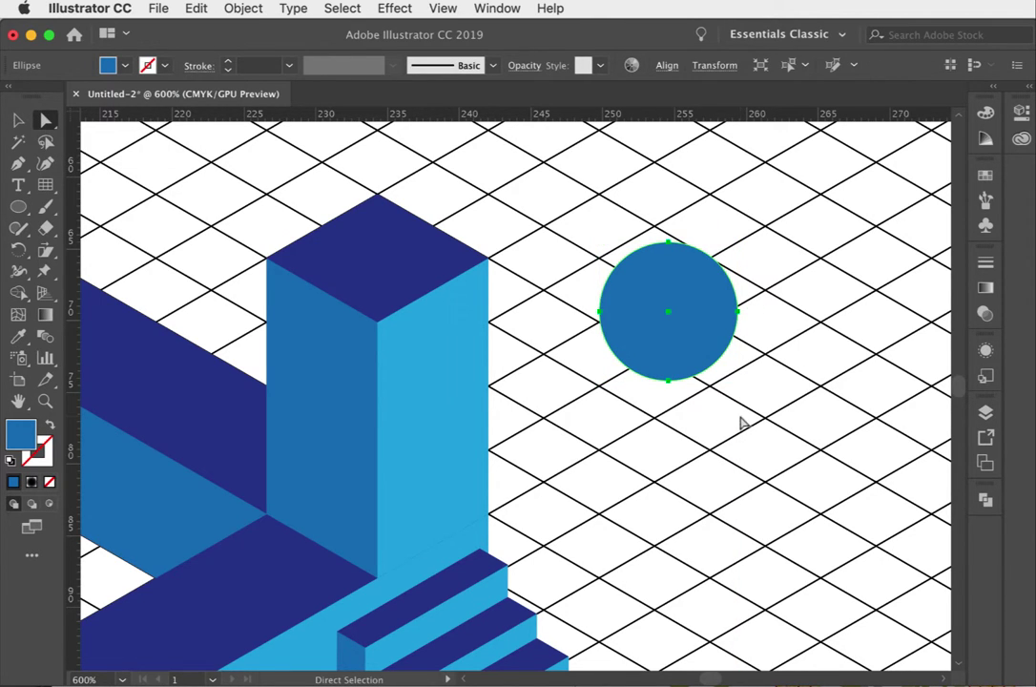
left_click(668, 381)
left_click_drag(662, 379, 667, 381)
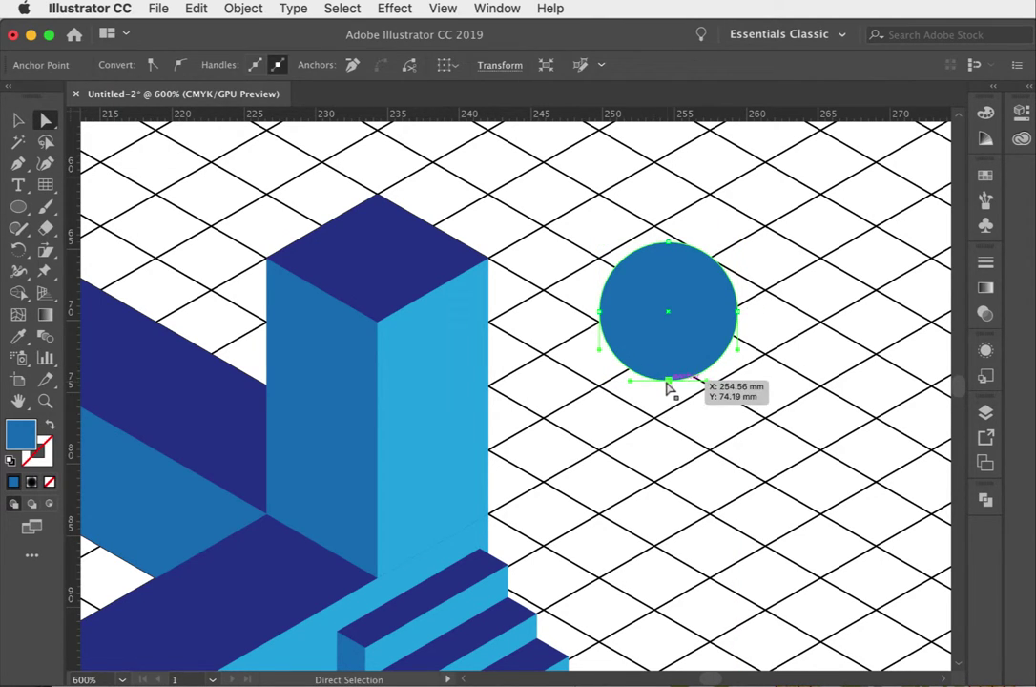
key("Delete")
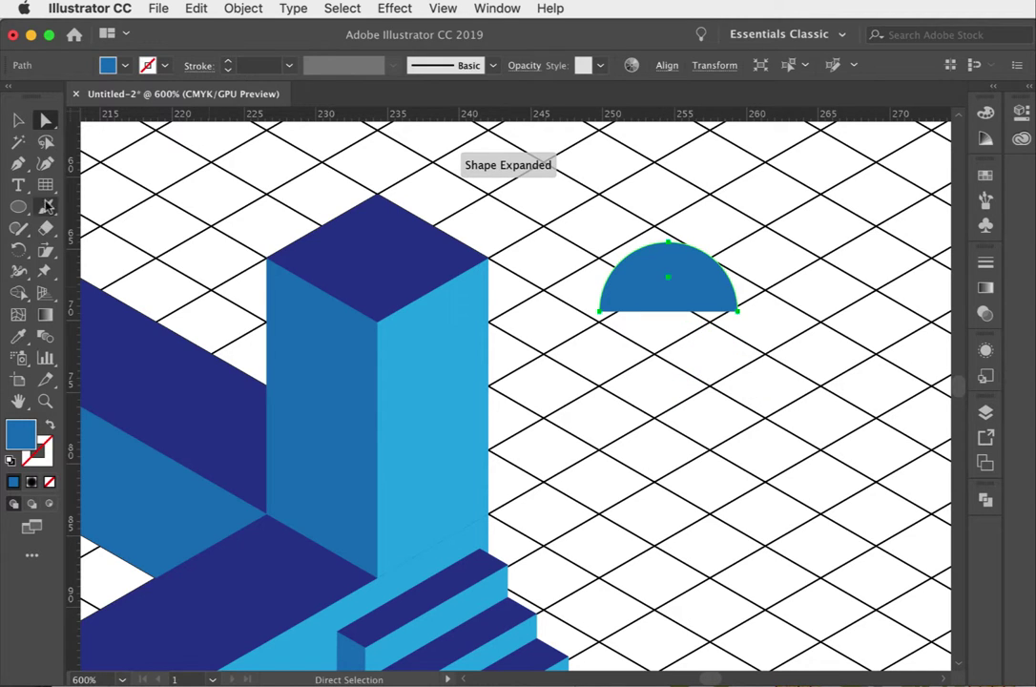
Step: Extend the semicircle with the Pen tool into a closed arch with straight vertical sides about 12.7 mm long and a flat base
left_click(18, 163)
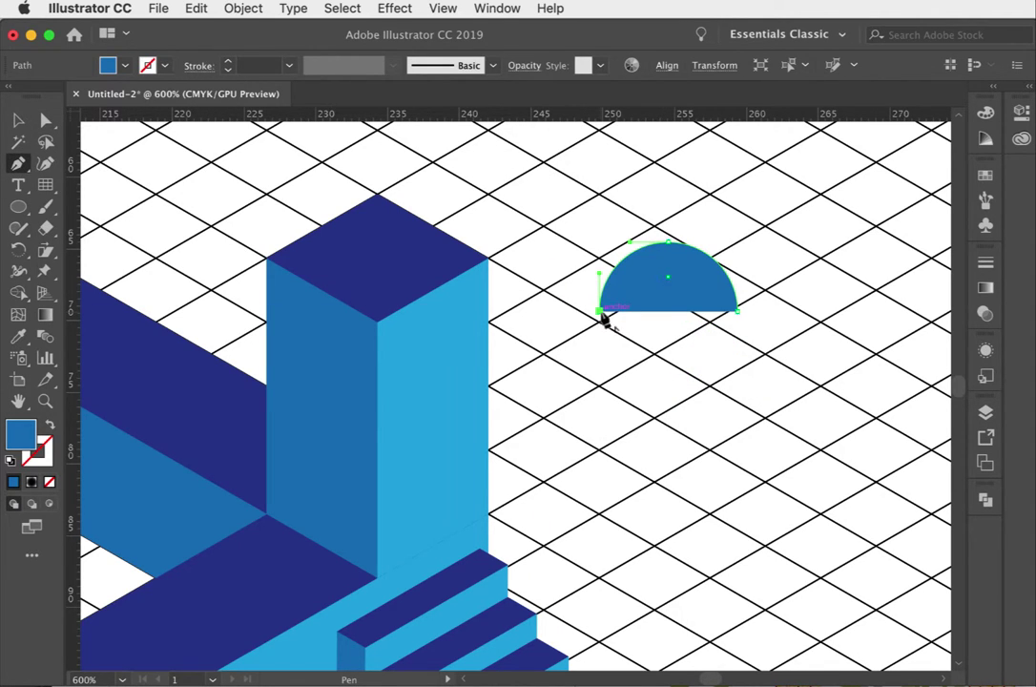
left_click_drag(599, 312, 601, 496)
left_click(600, 494)
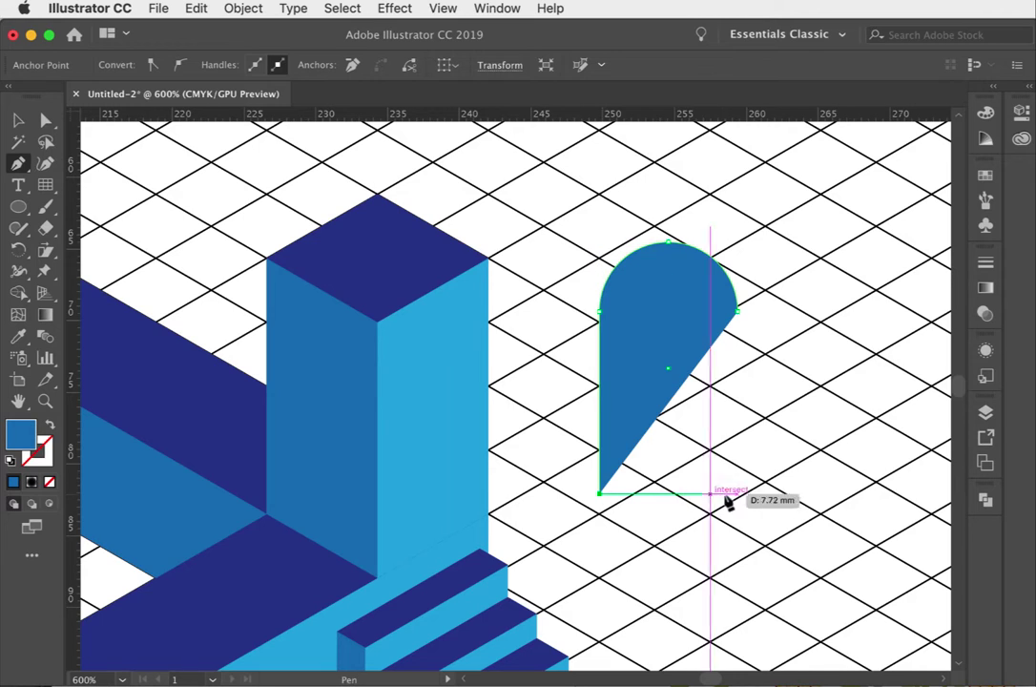
left_click(736, 493)
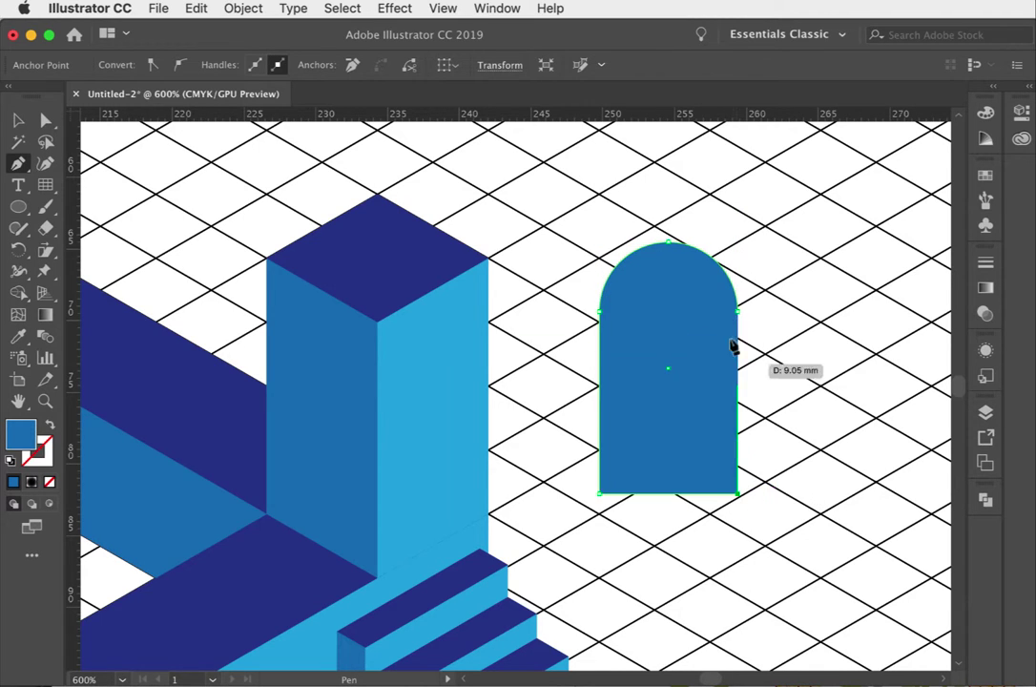
left_click(737, 311)
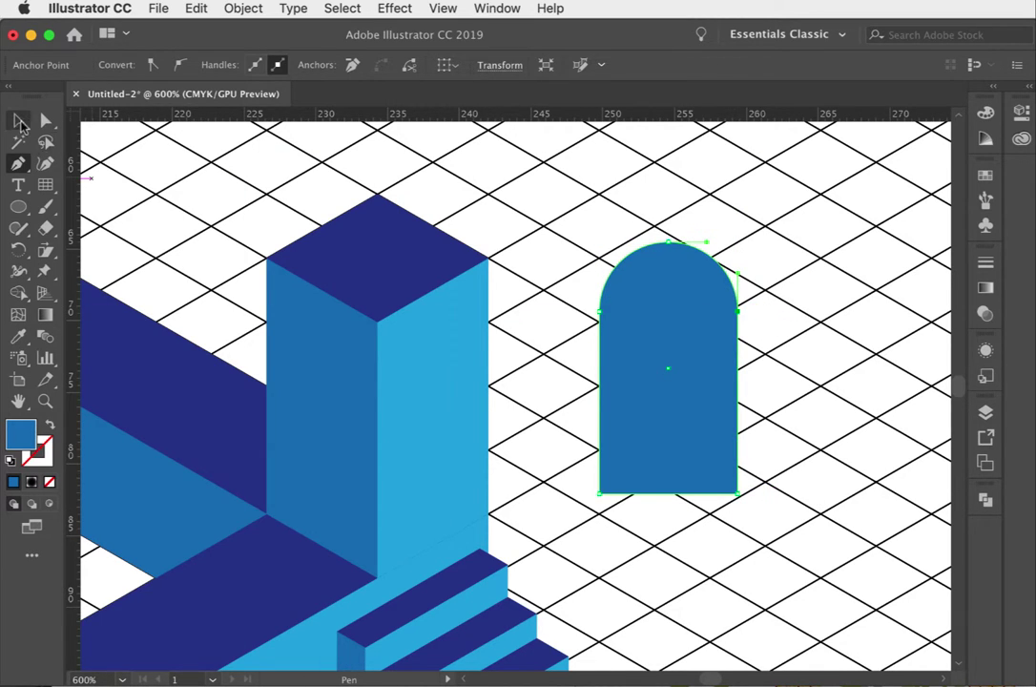
left_click(17, 120)
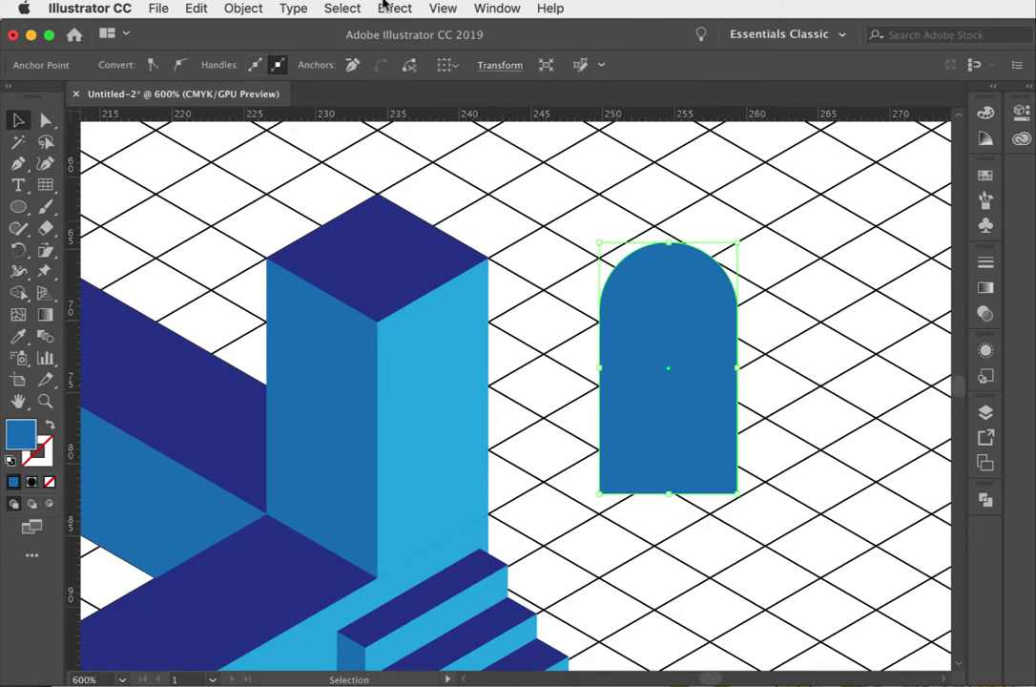
Step: Apply a 3D Extrude & Bevel effect to the arch in the Isometric Right position with a 0 pt depth
left_click(414, 12)
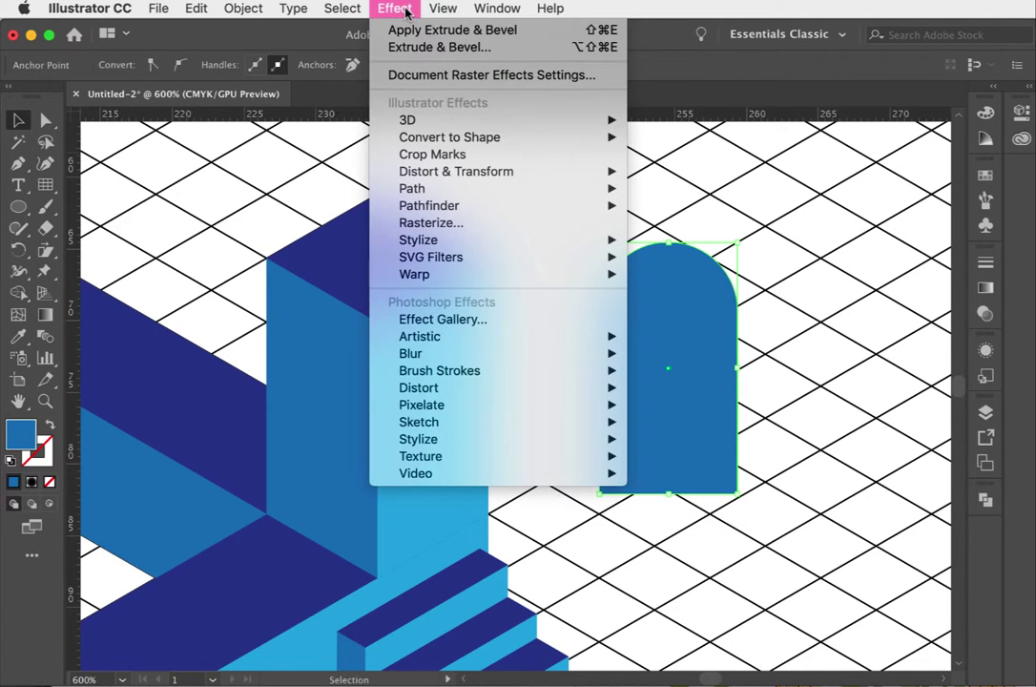
mouse_move(427, 121)
left_click(760, 123)
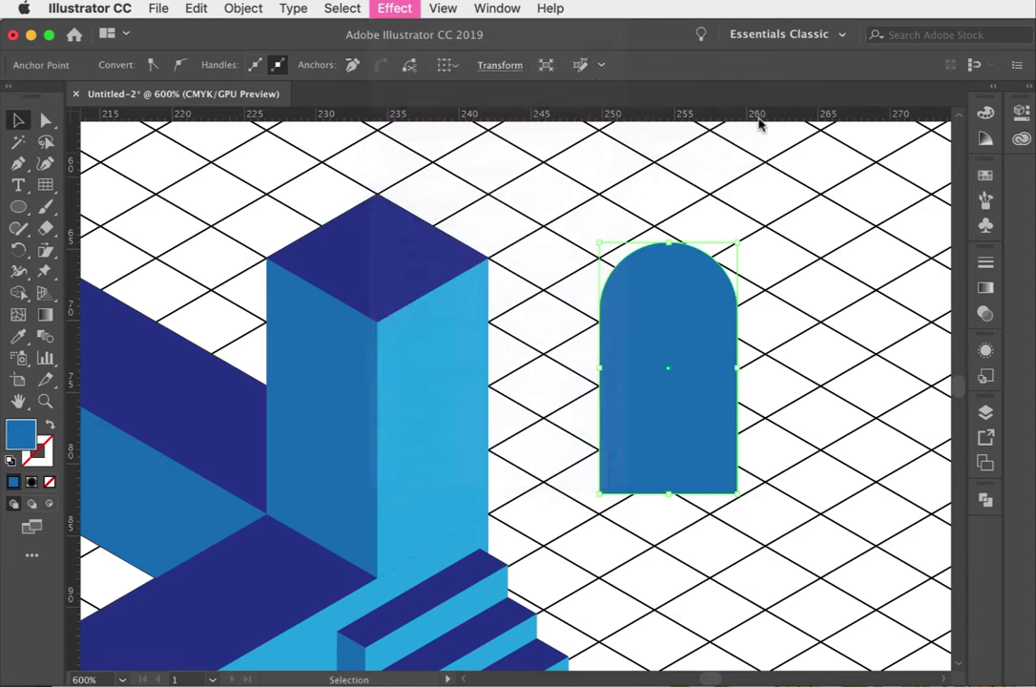
left_click(265, 231)
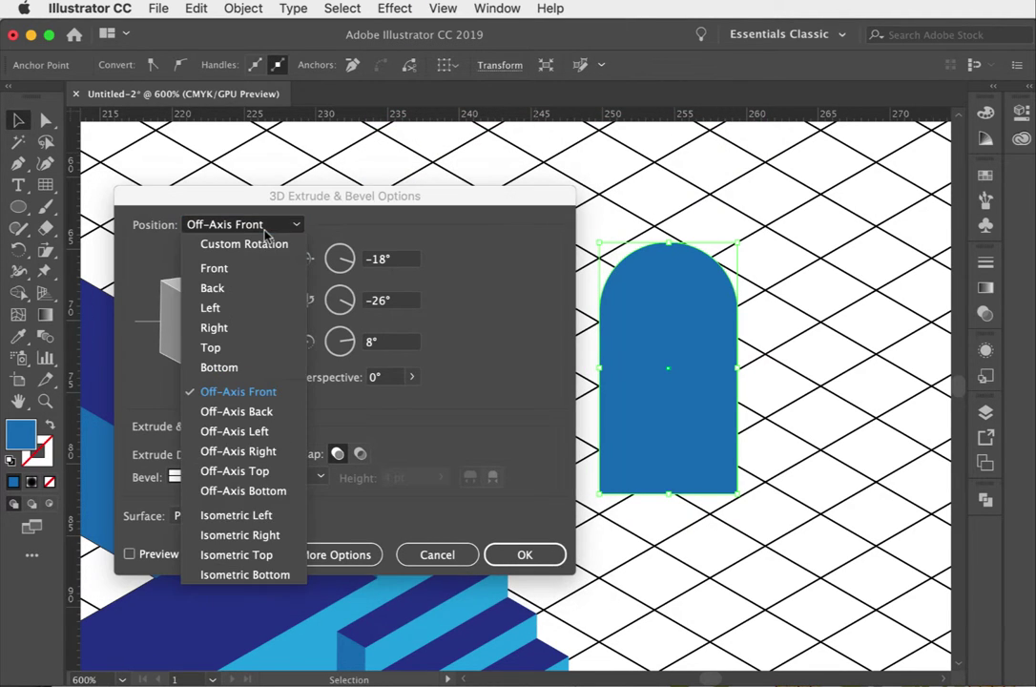
left_click(260, 512)
left_click(131, 554)
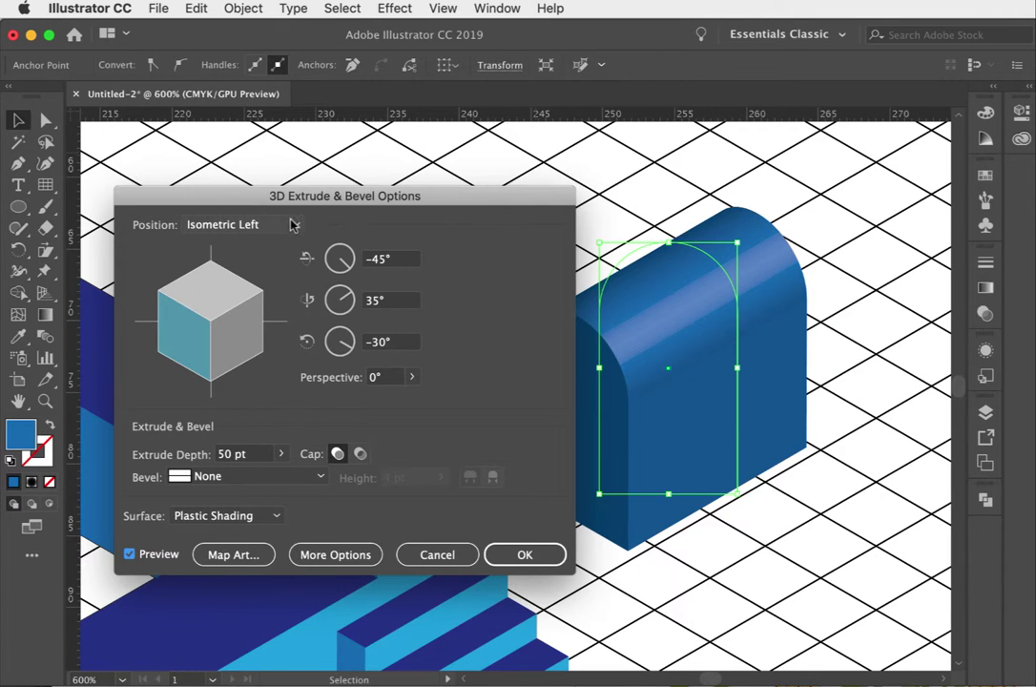
left_click(243, 224)
left_click(250, 534)
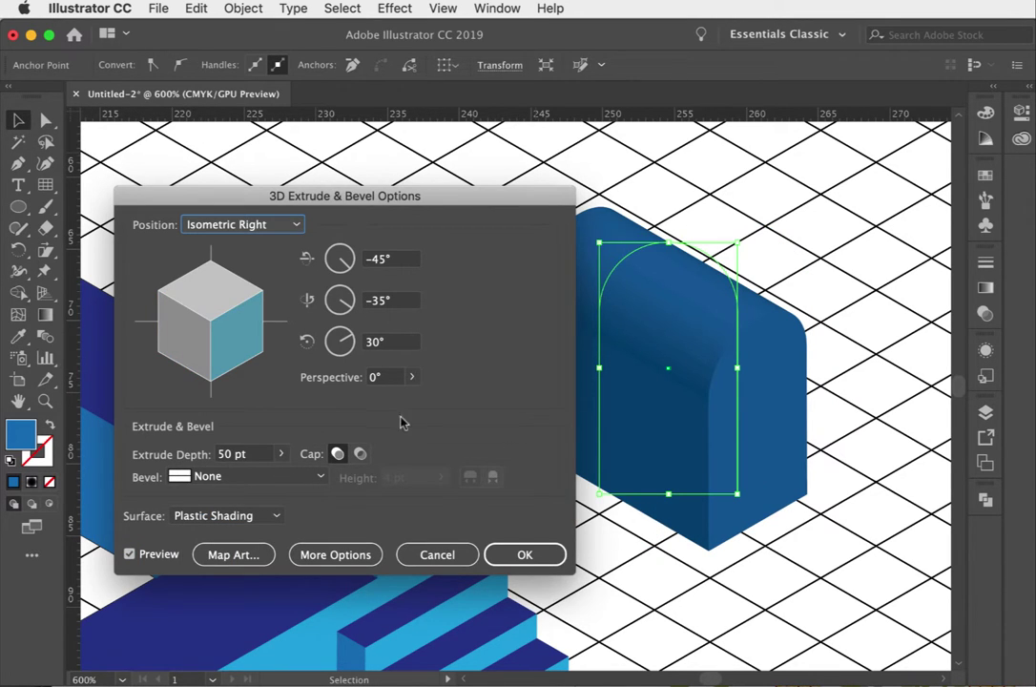
left_click(281, 455)
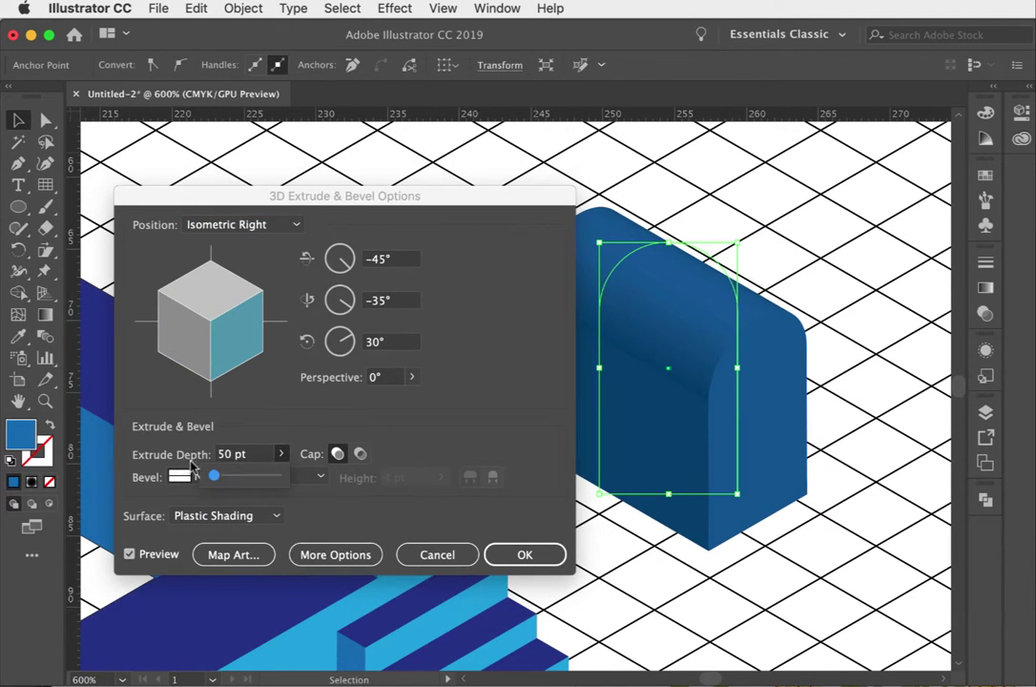
left_click_drag(213, 478, 207, 478)
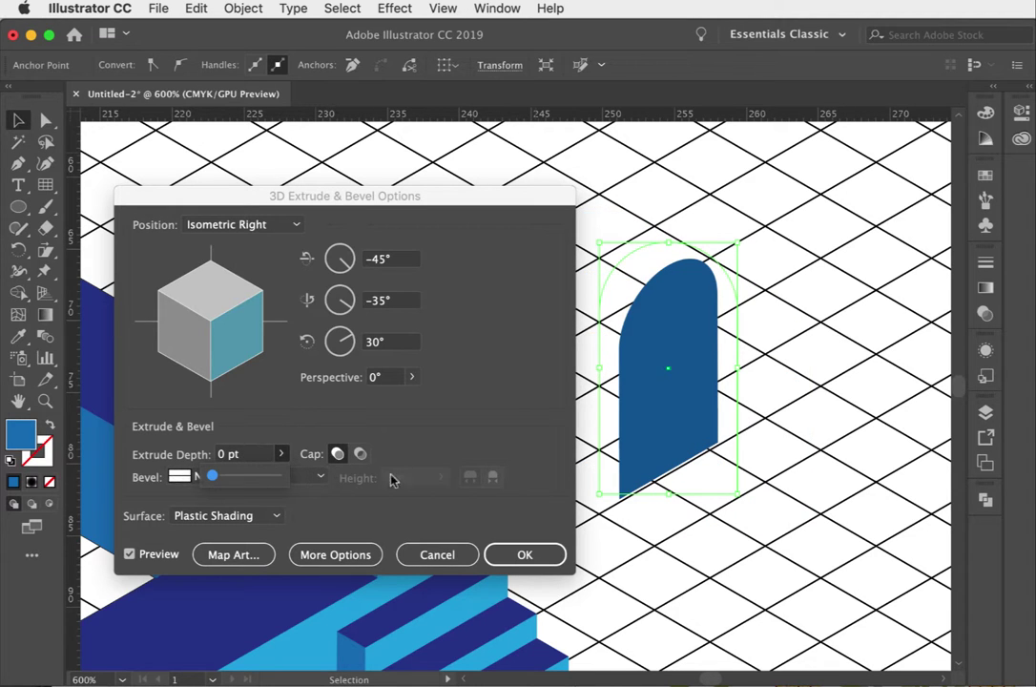
left_click(552, 562)
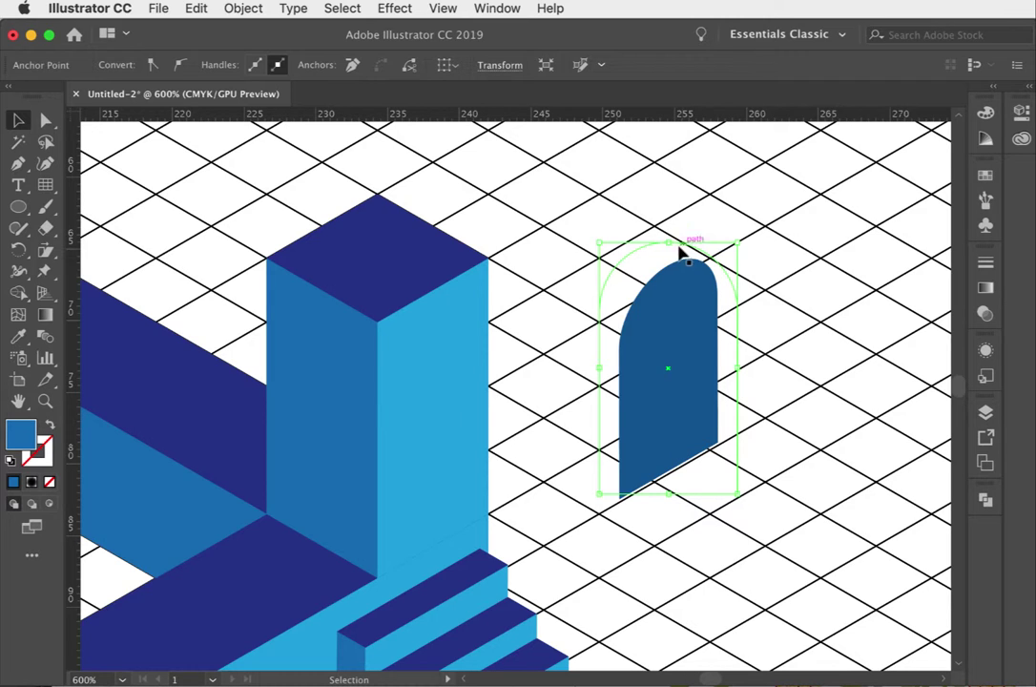
Step: Move the flat isometric arch onto the pillar's light-blue face above the staircase as a doorway
left_click_drag(654, 363, 442, 516)
key("Left")
key("Down")
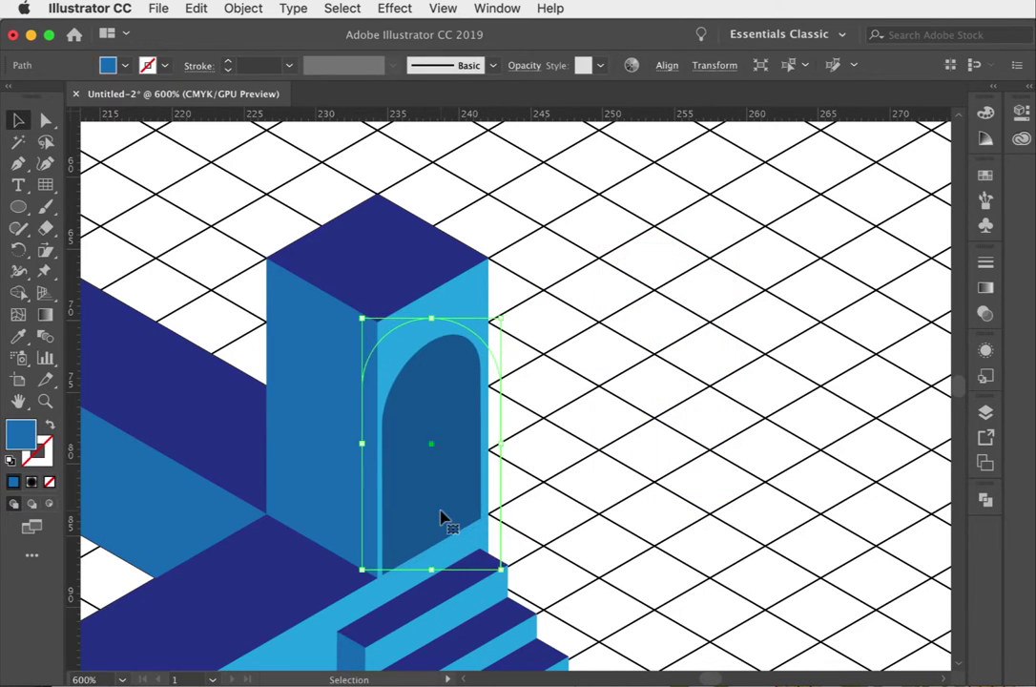
key("Right")
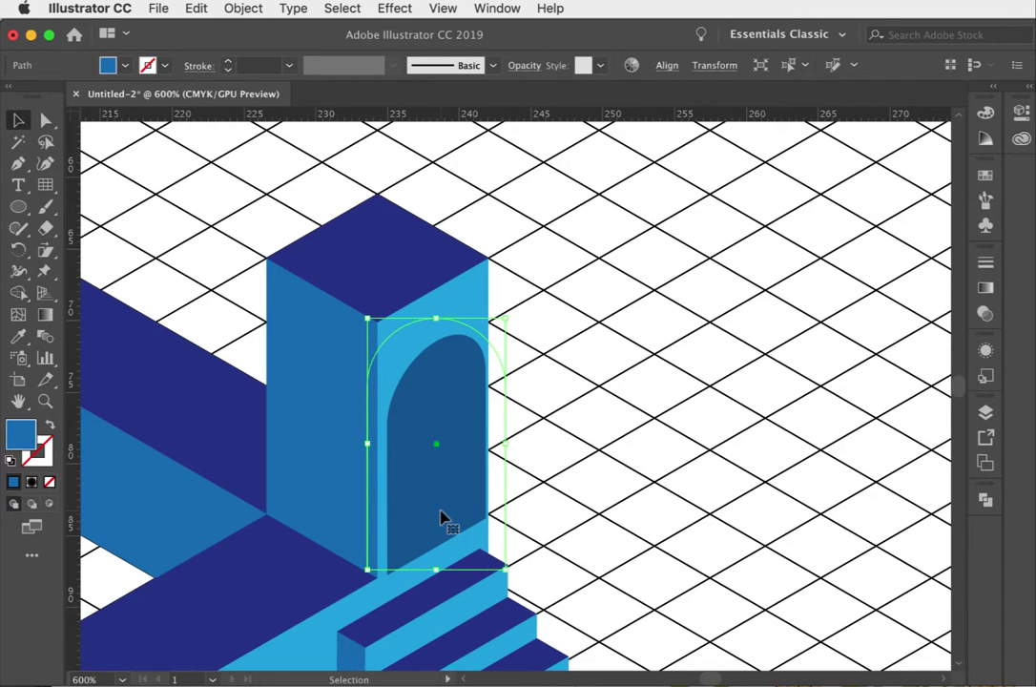
key("Left")
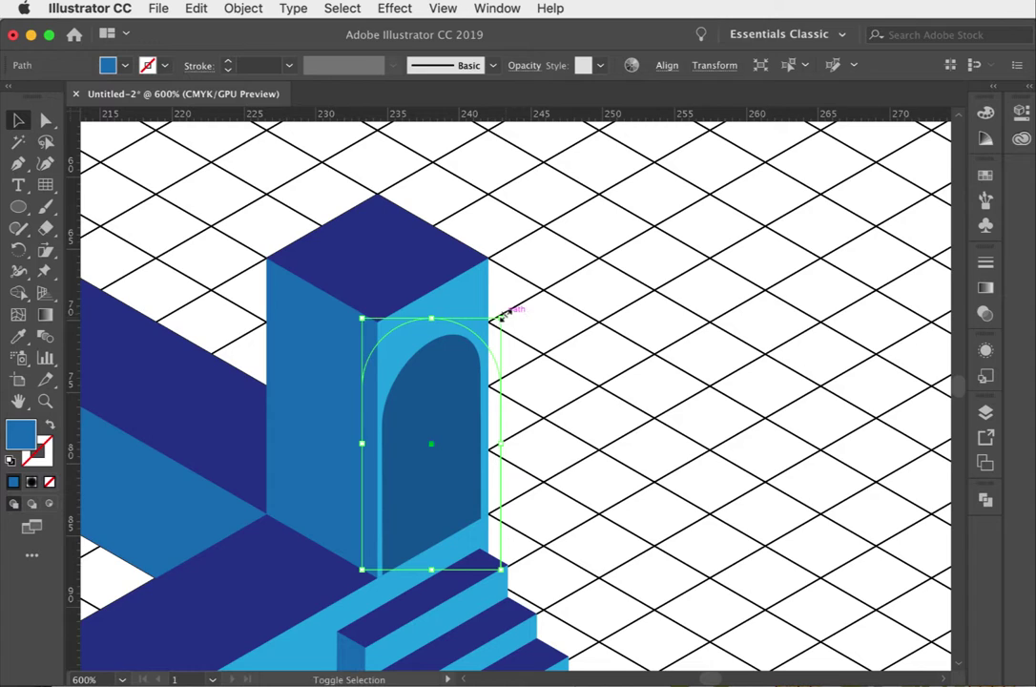
Step: Scale the doorway arch down proportionally to a path about 8.3 mm wide and nudge it into place on the pillar's light-blue face
left_click_drag(503, 295, 480, 342)
key("Right")
key("Right")
key("Right")
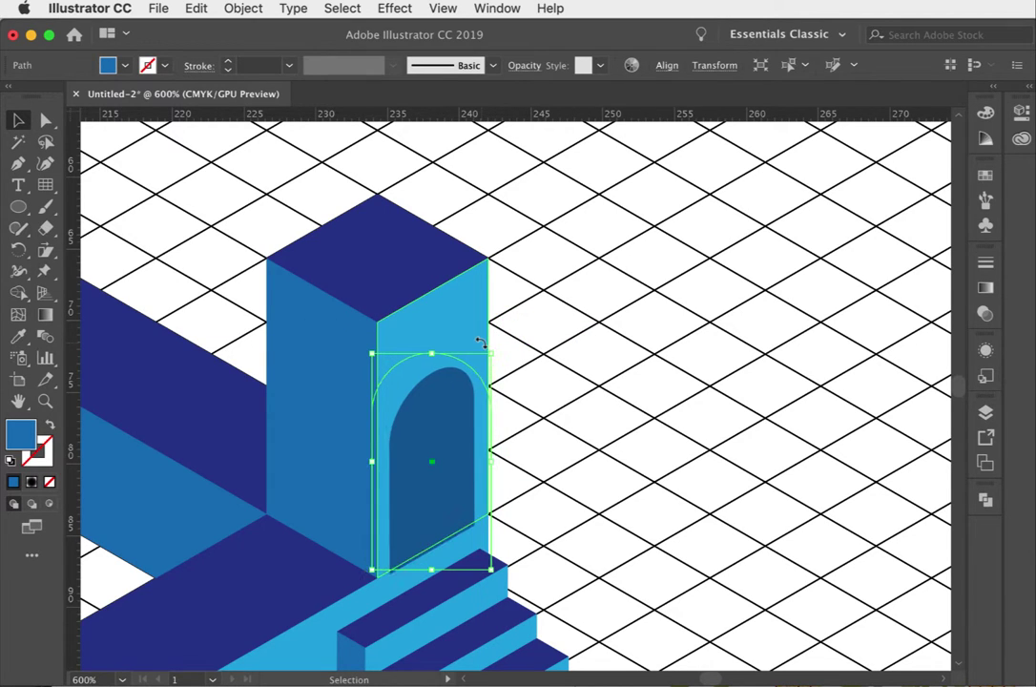
key("Up")
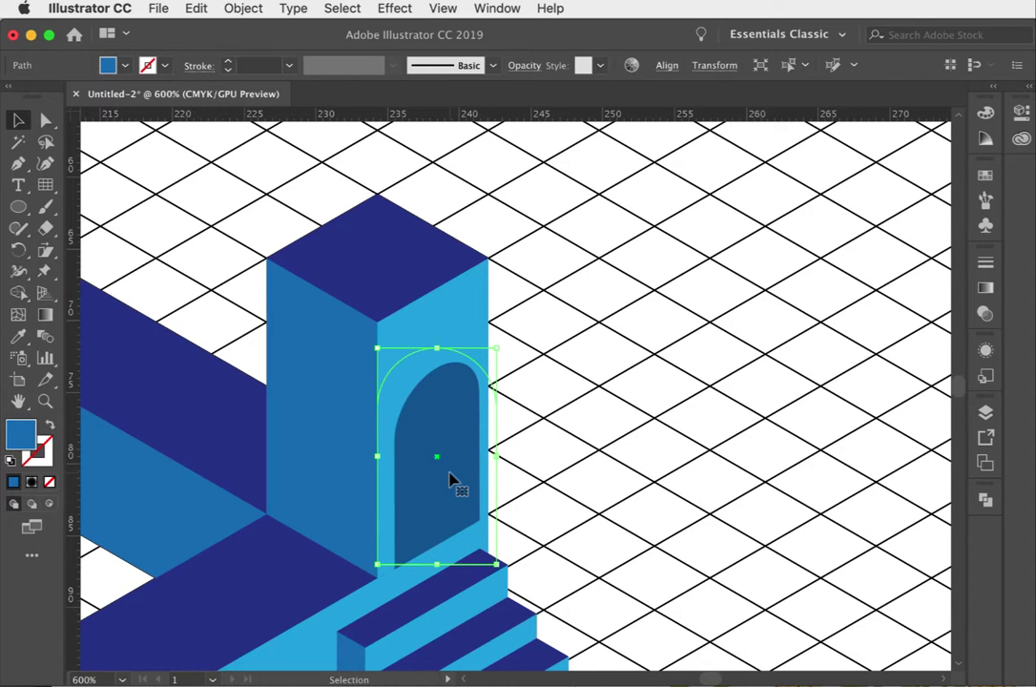
Step: Place a duplicate of the doorway arch in the empty upper grid area away from the pillar, then deselect it
key("super")
left_click_drag(451, 477, 873, 251)
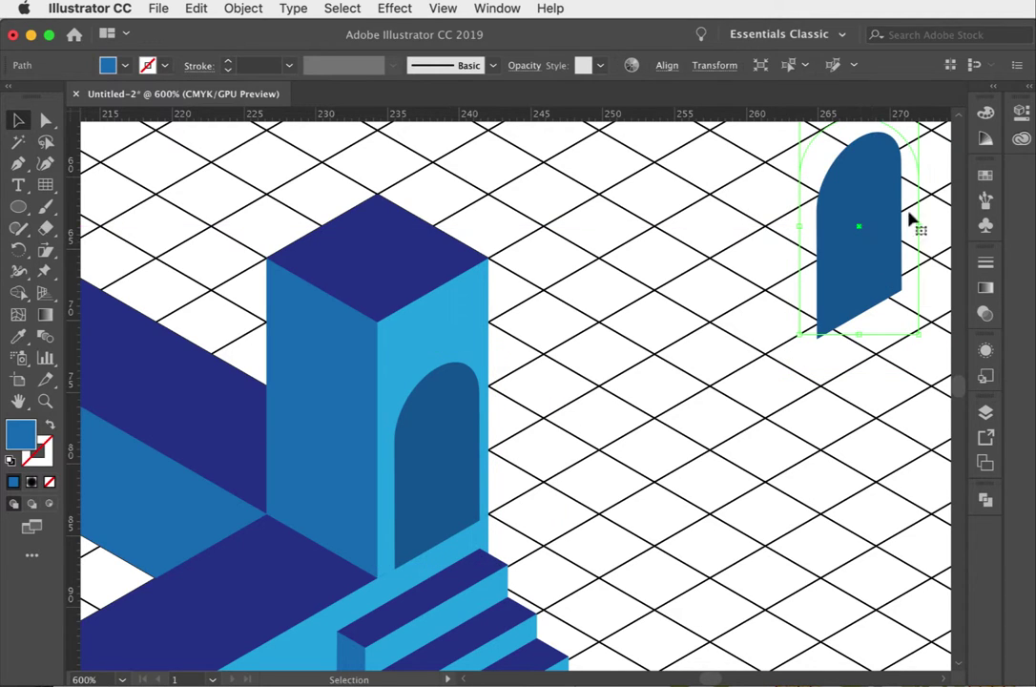
left_click(533, 565)
Step: Expand the appearance of the doorway arch on the pillar, then deselect it
left_click(457, 479)
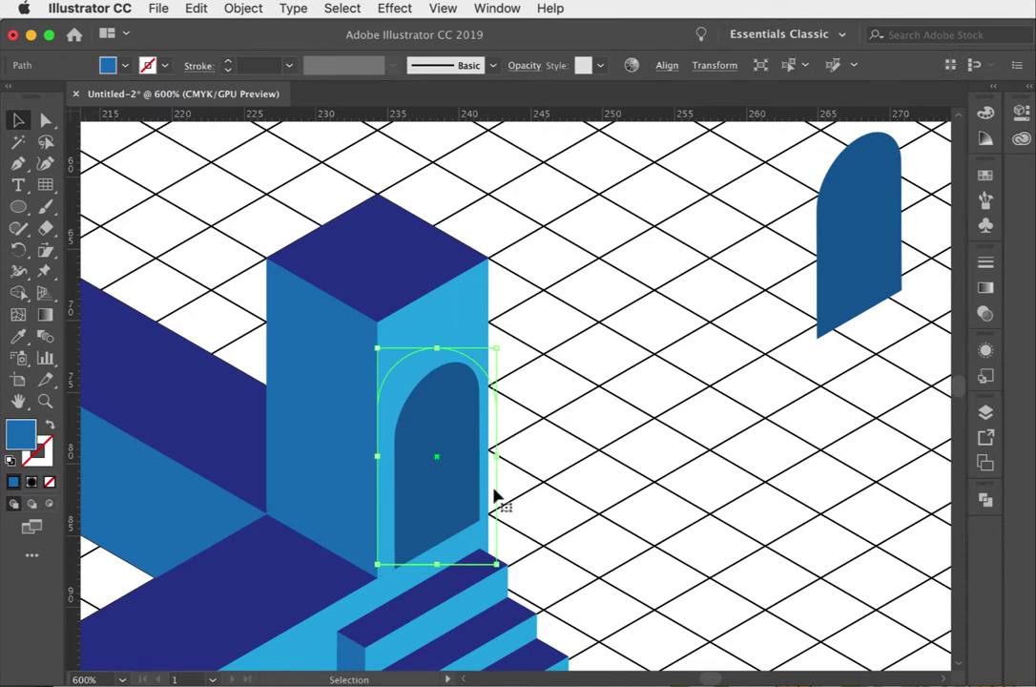
left_click(234, 9)
left_click(294, 206)
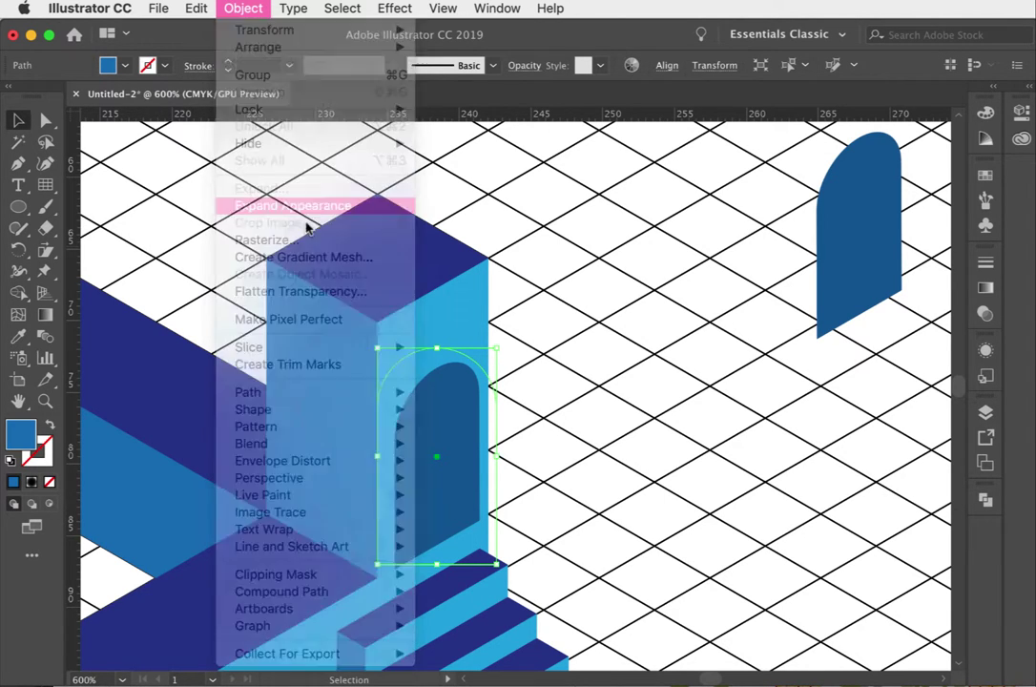
left_click(551, 459)
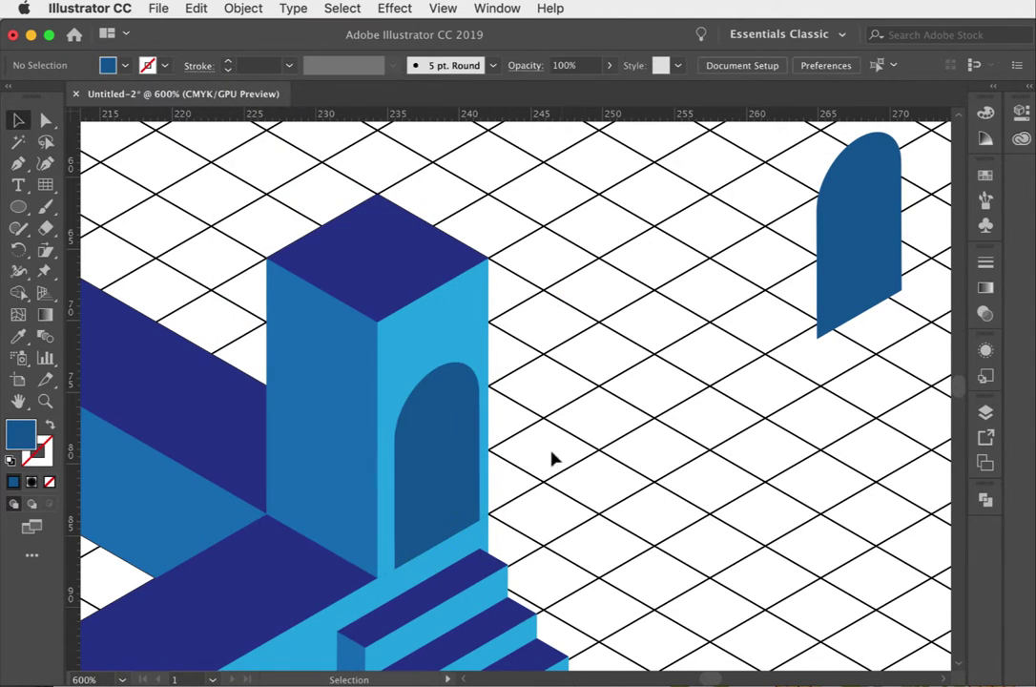
Step: Place a duplicate of the doorway arch slightly to the left of and above the original on the pillar's light-blue face, then deselect it
left_click(17, 118)
left_click(429, 441)
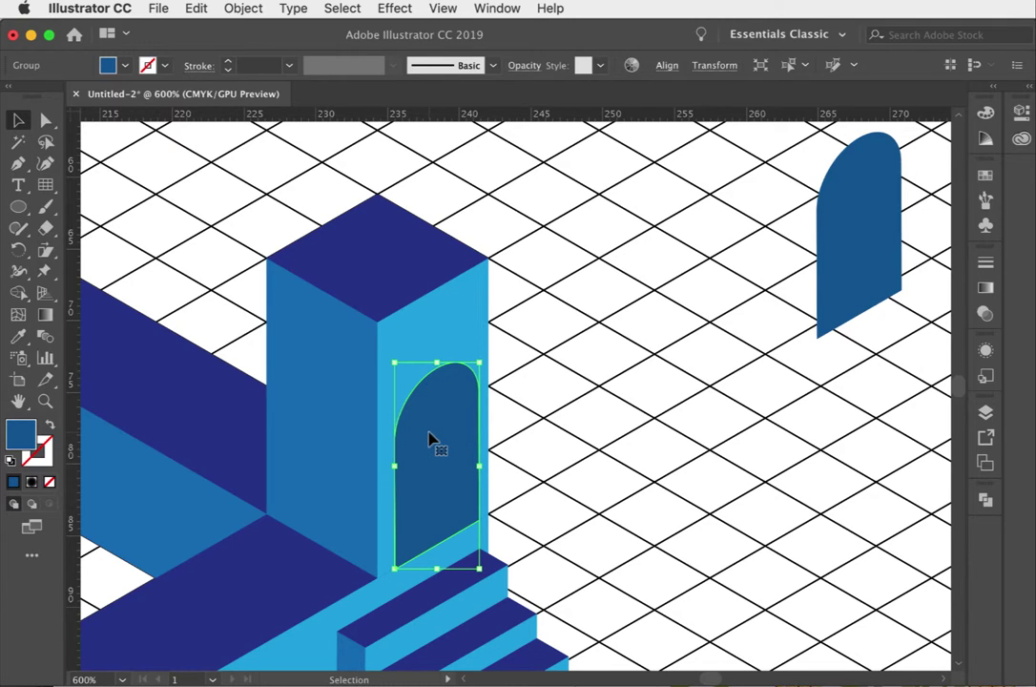
key("Left")
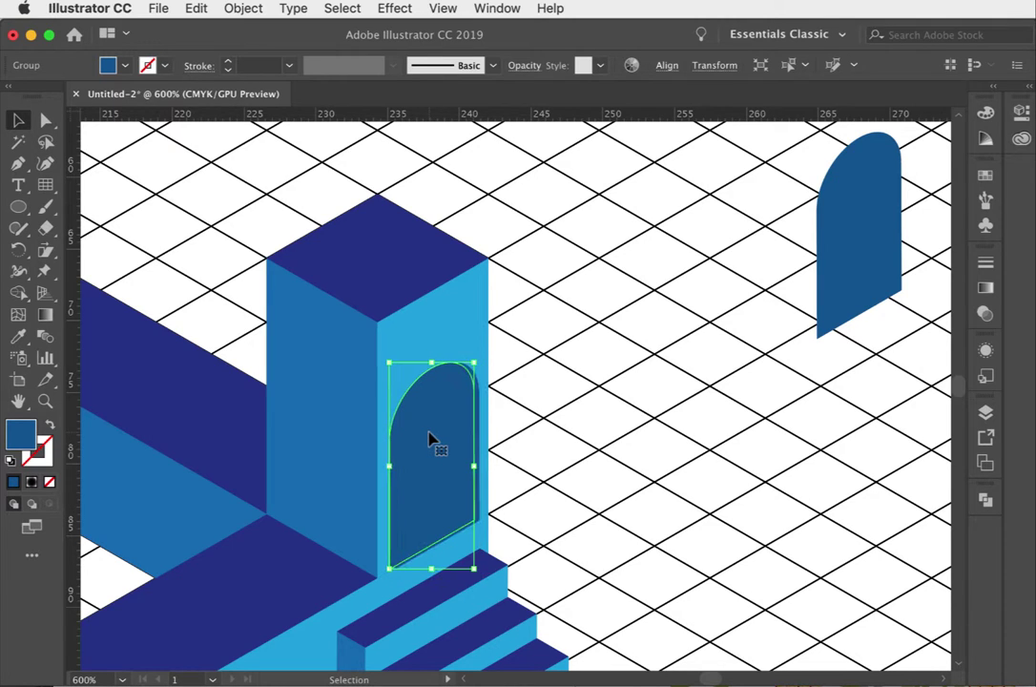
key("alt+Left")
key("alt+Up")
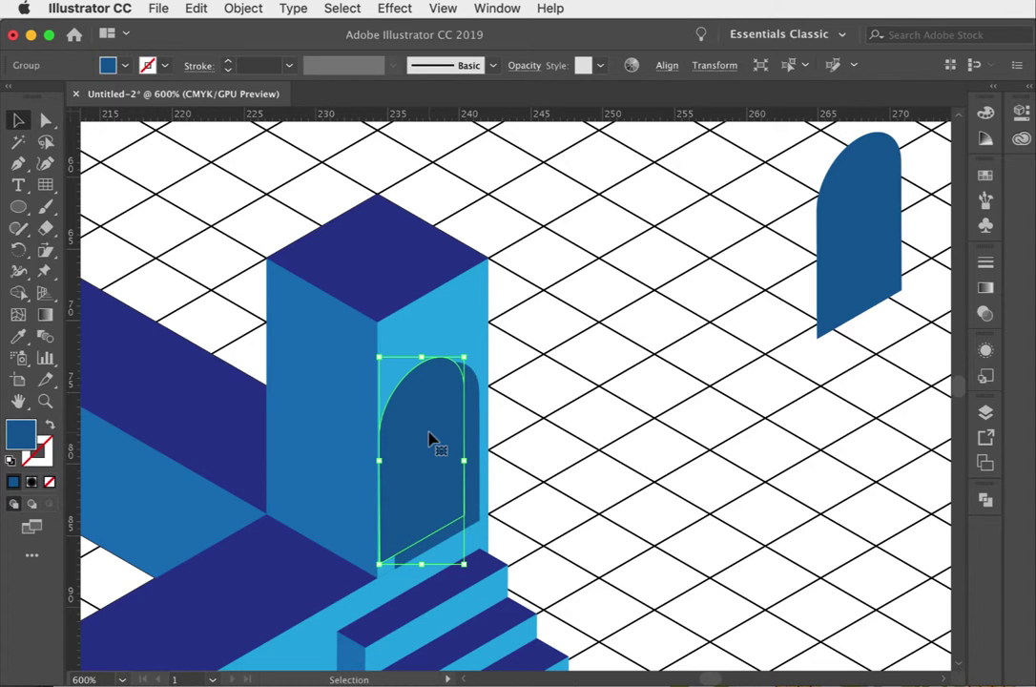
key("Left")
left_click(586, 413)
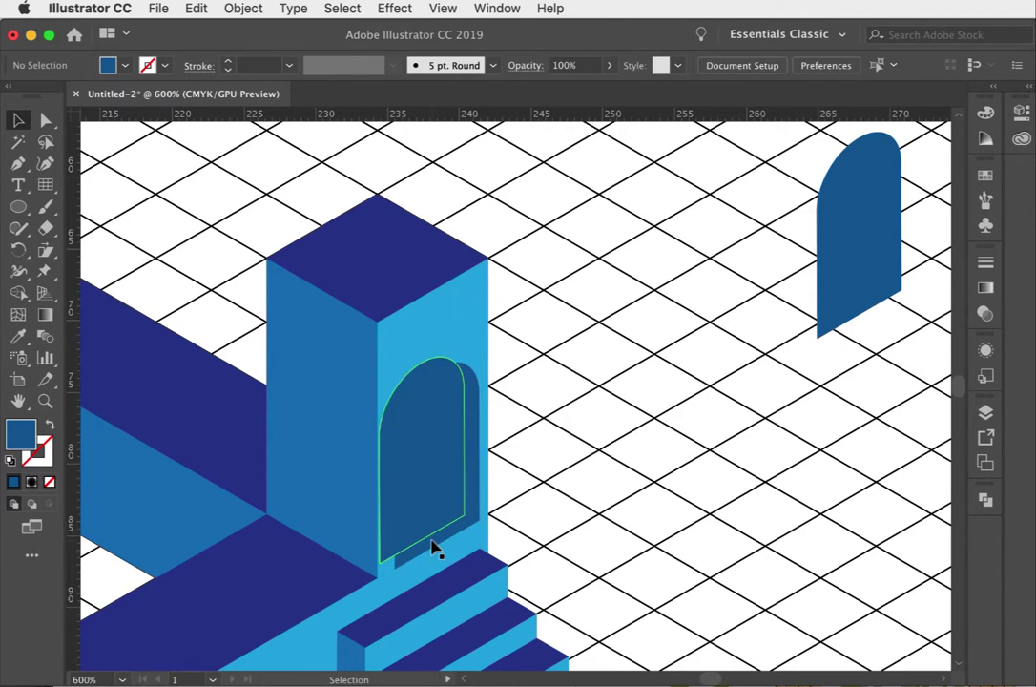
Step: Fill the front duplicate of the doorway arch with dark navy blue, then deselect it
left_click(392, 476)
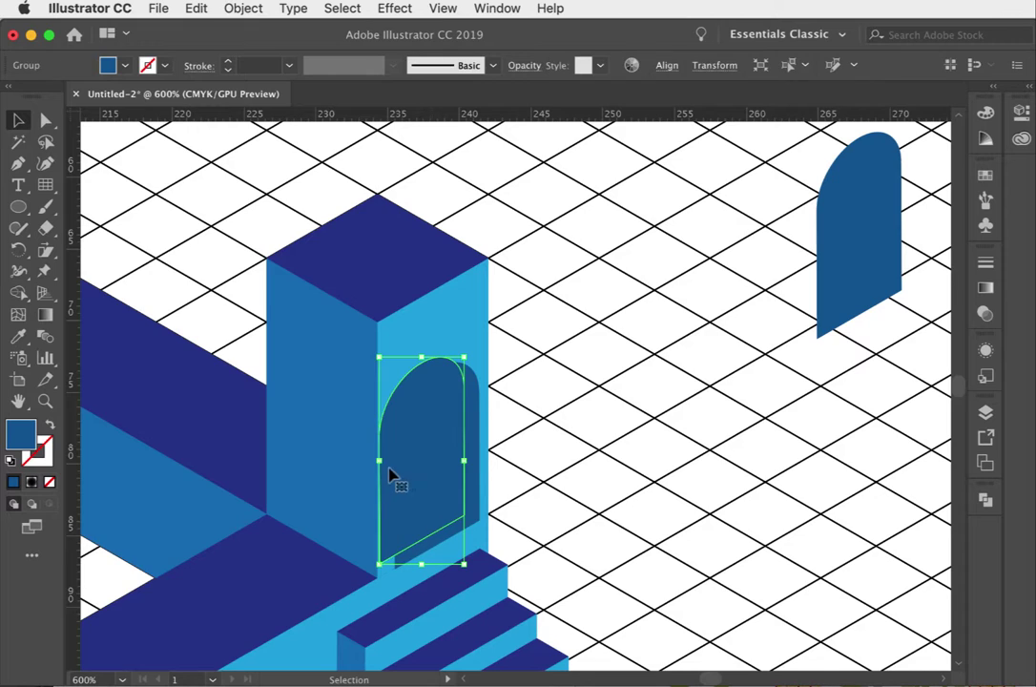
left_click(985, 175)
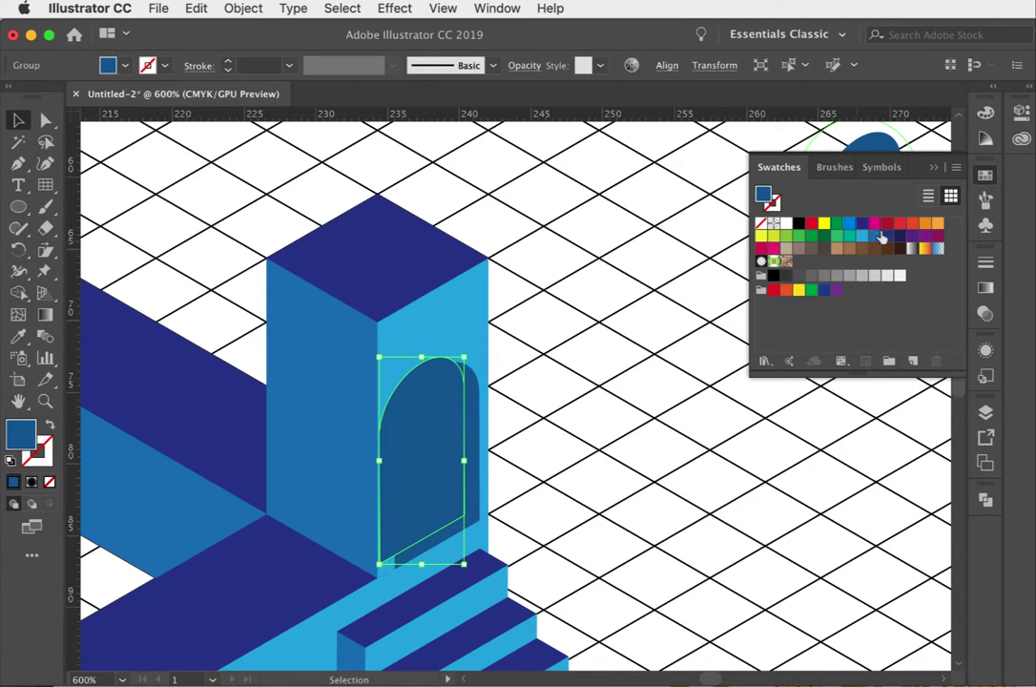
left_click(887, 236)
left_click(707, 328)
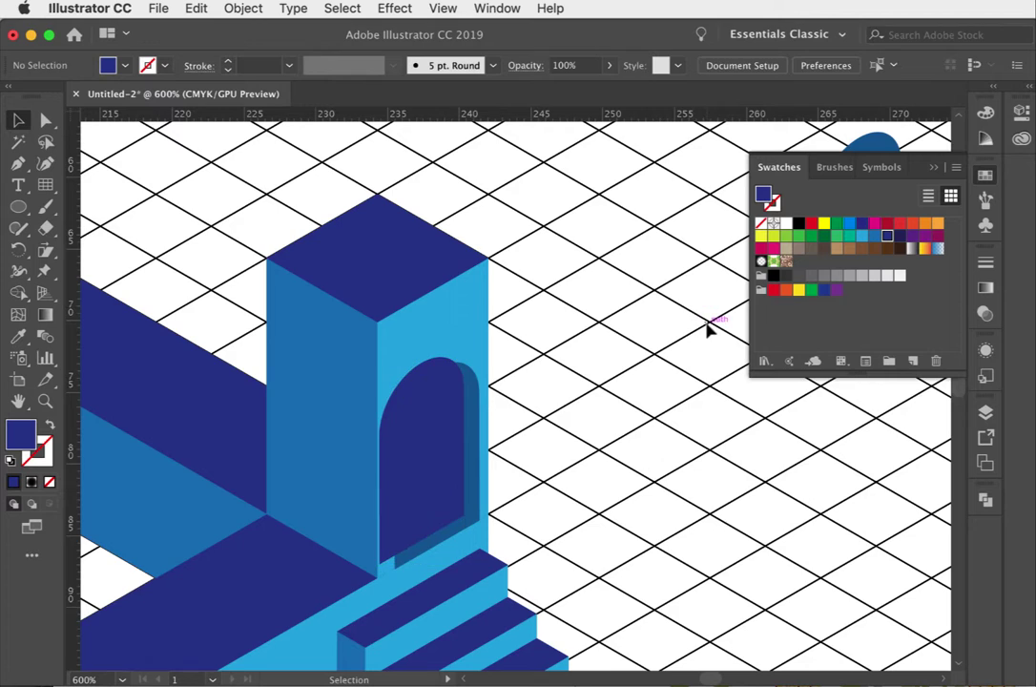
Step: Fill the front duplicate of the doorway arch with magenta to set it apart from the blue arch, then deselect it
scroll(708, 328, "down", 1)
left_click(452, 430)
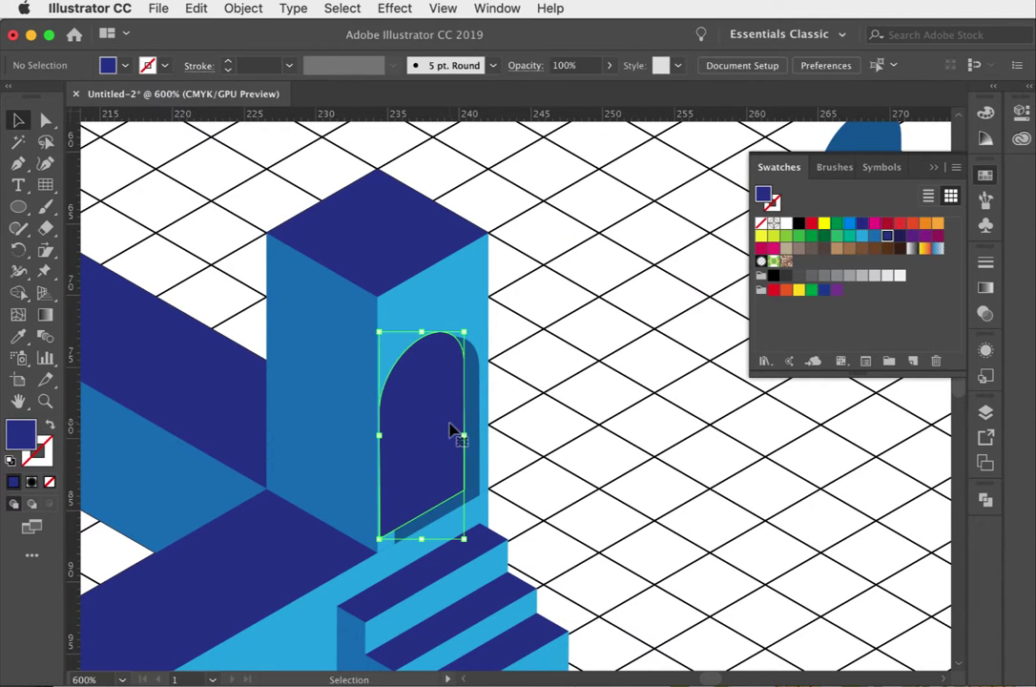
left_click(873, 225)
left_click(663, 341)
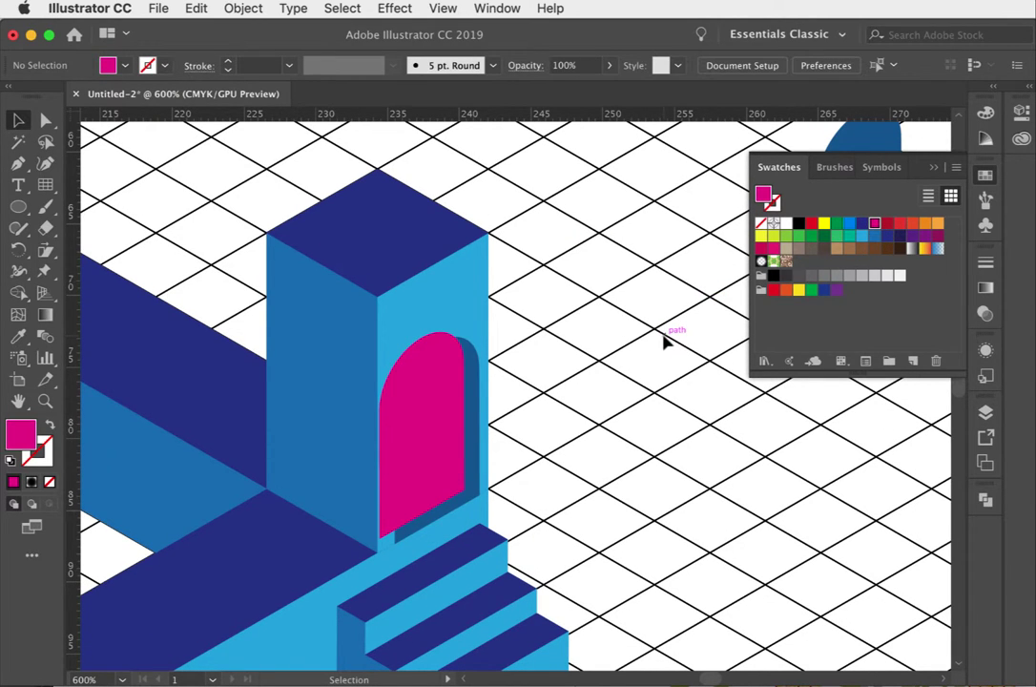
left_click(434, 527)
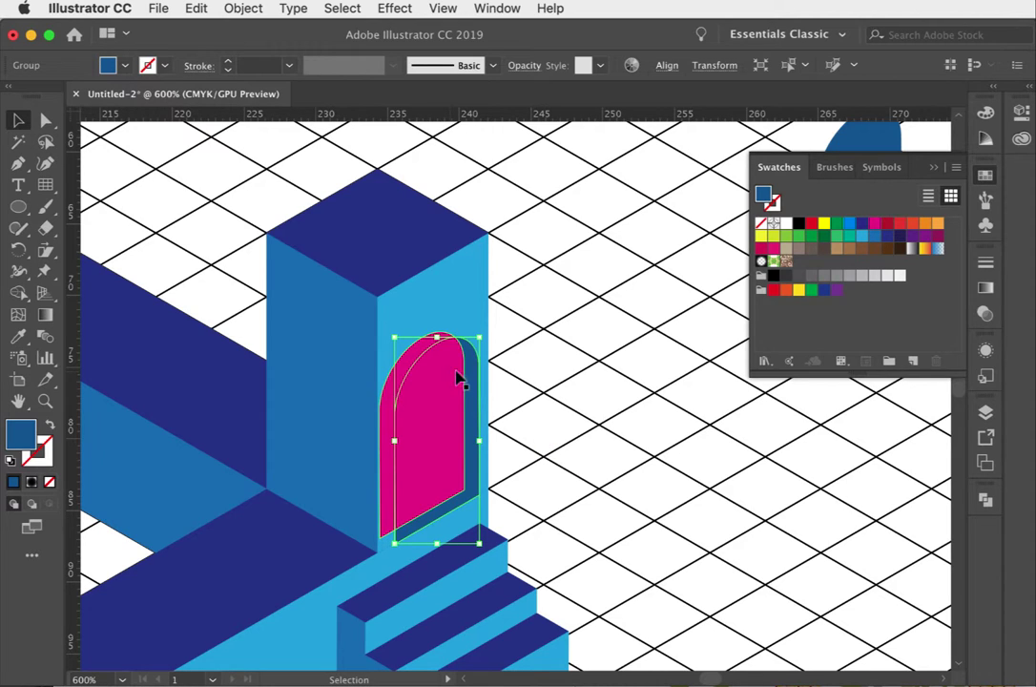
left_click_drag(436, 351, 435, 337)
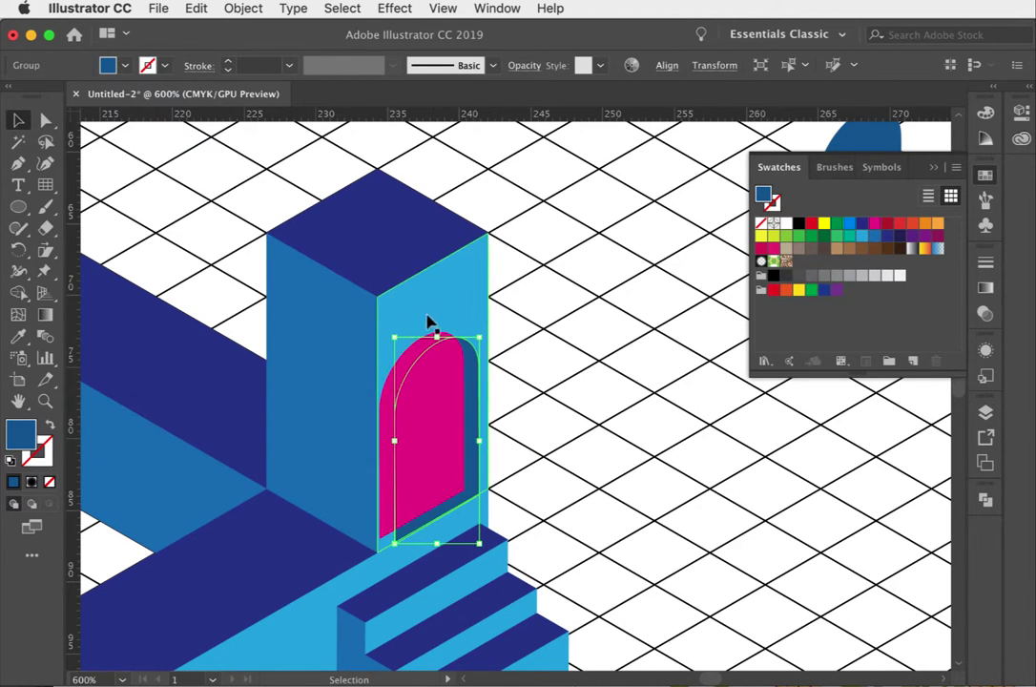
left_click(615, 457)
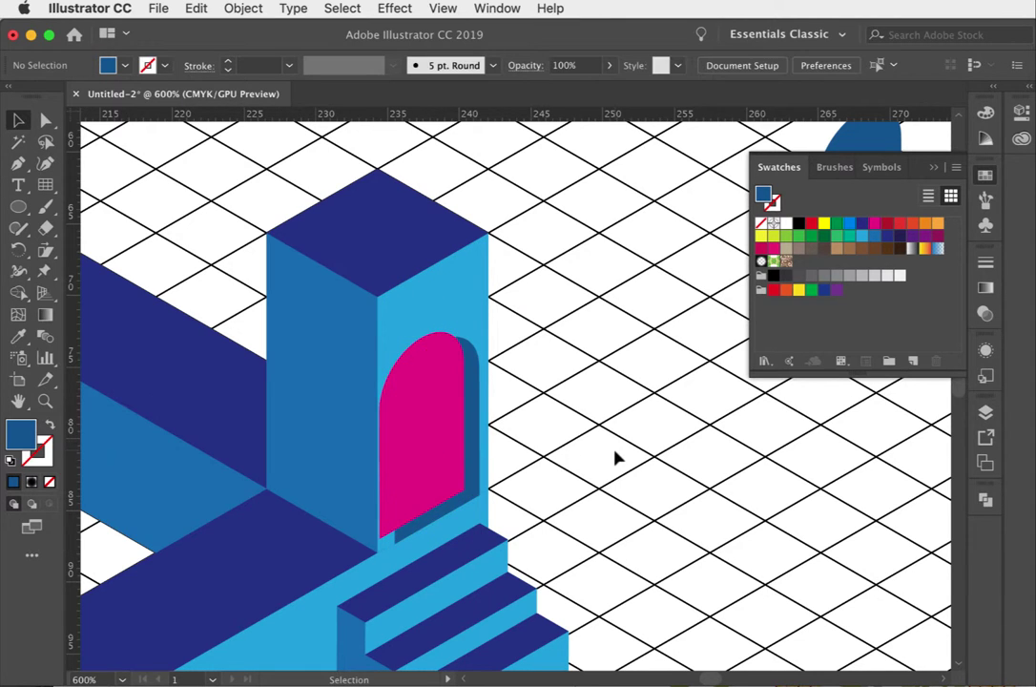
Step: Divide the overlapping magenta and blue doorway arches into separate pieces with the Pathfinder Divide operation
left_click(986, 500)
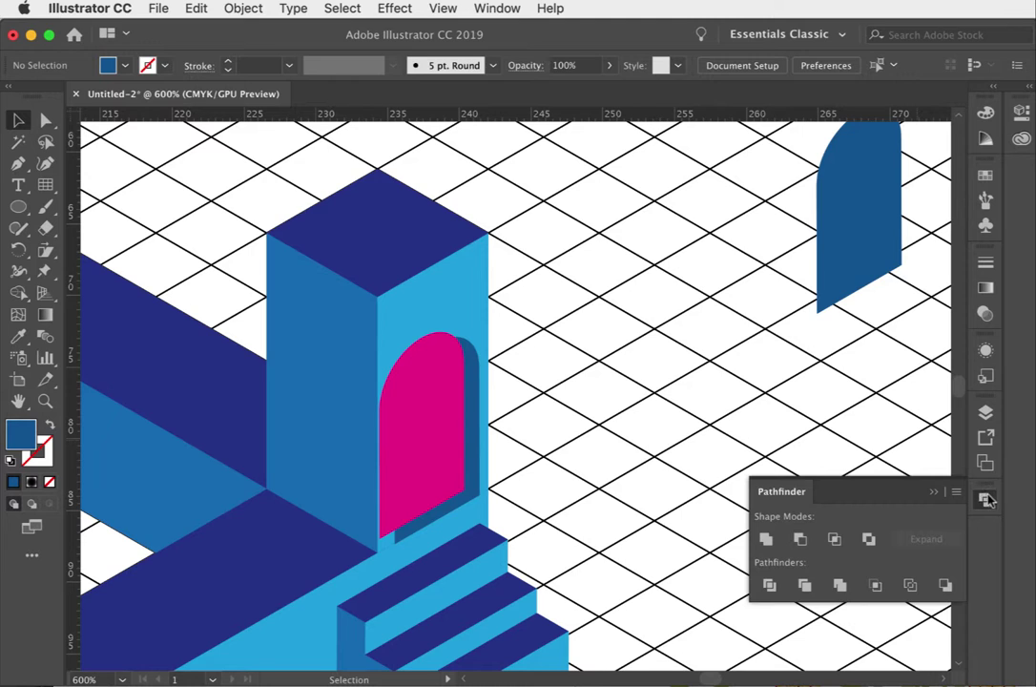
left_click(495, 8)
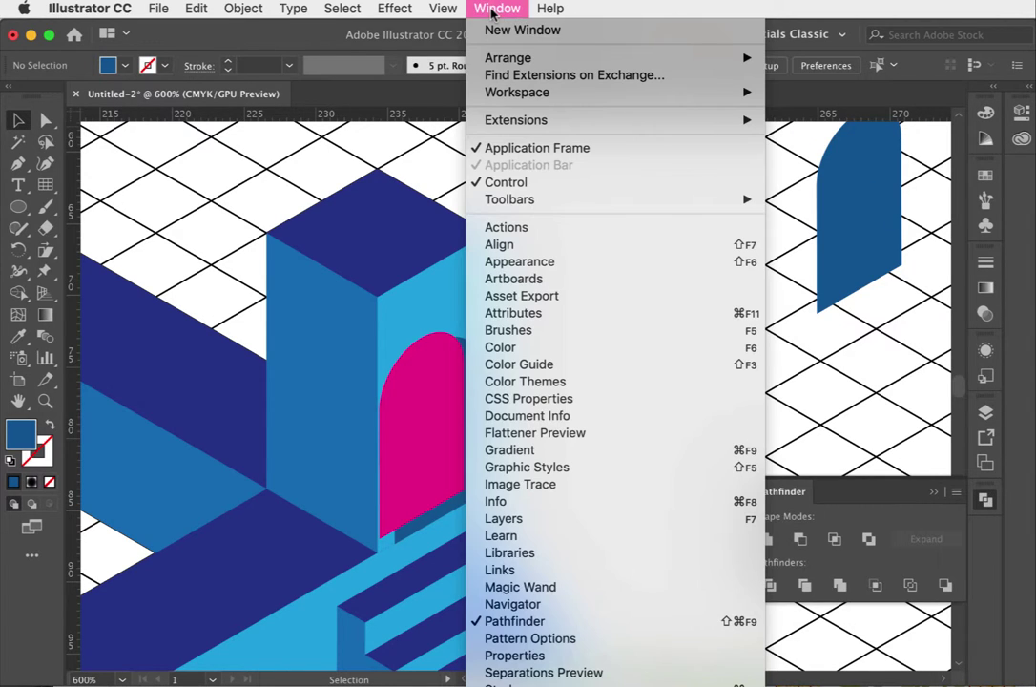
left_click(860, 365)
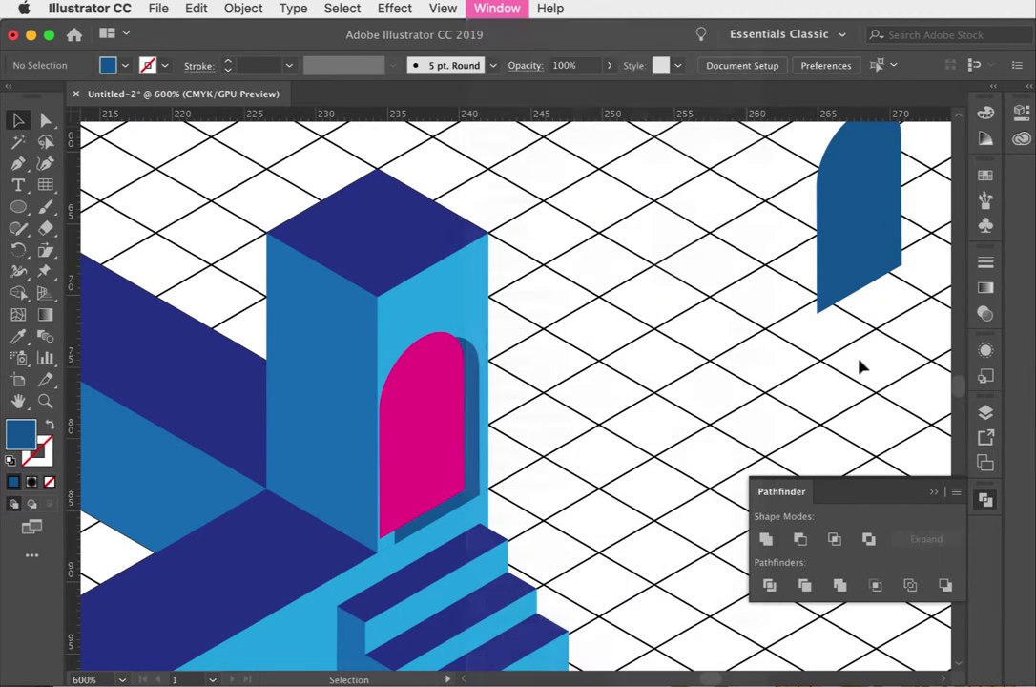
left_click(474, 439)
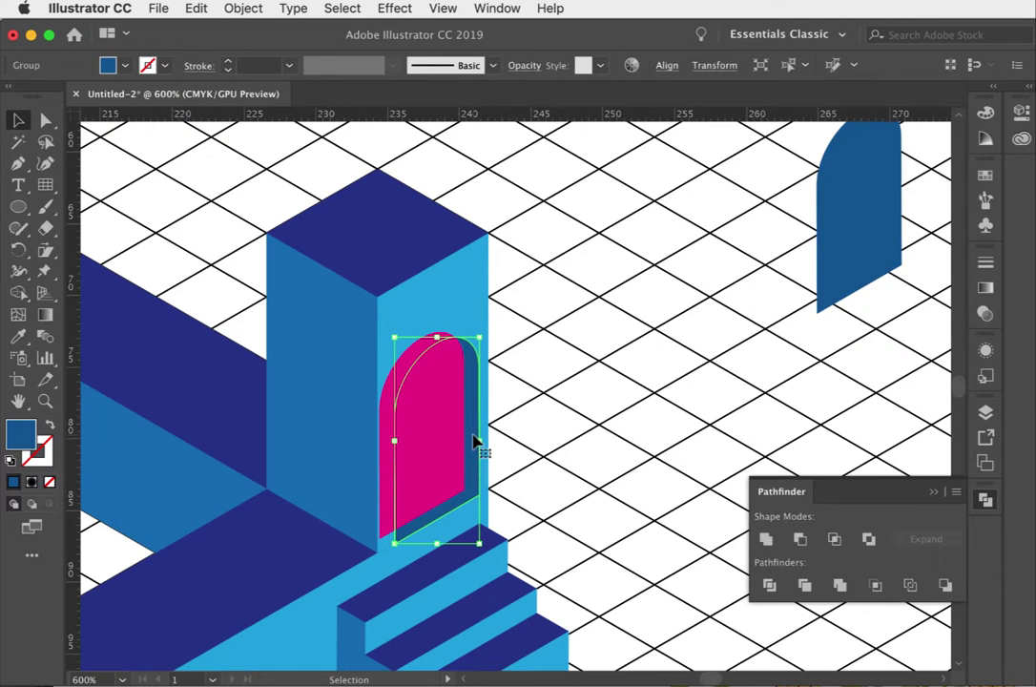
left_click(387, 414, "shift")
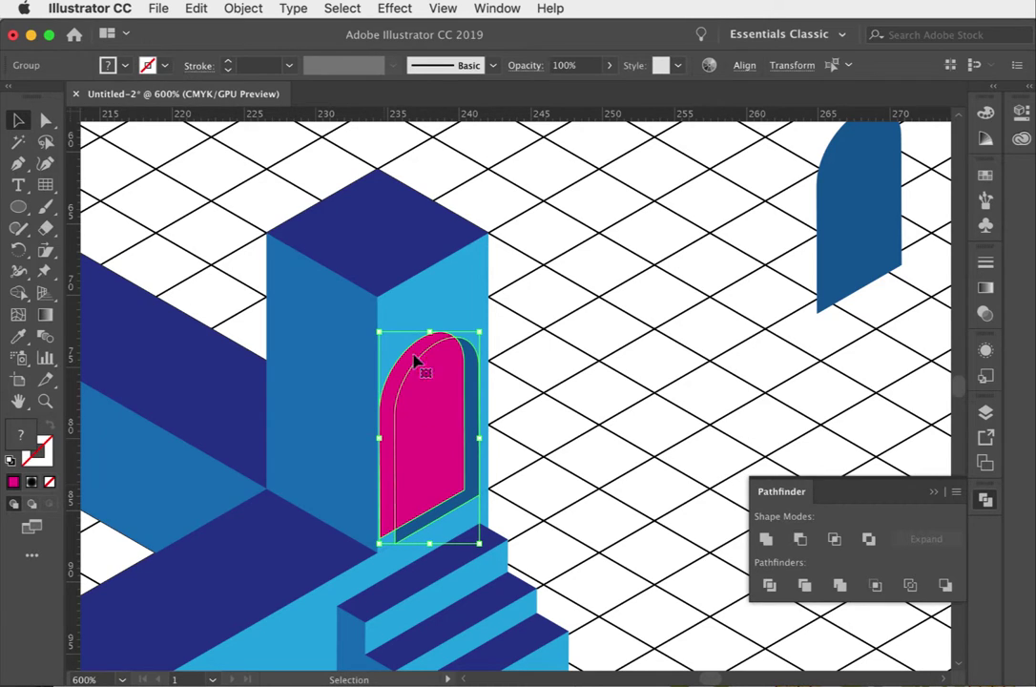
left_click(769, 585)
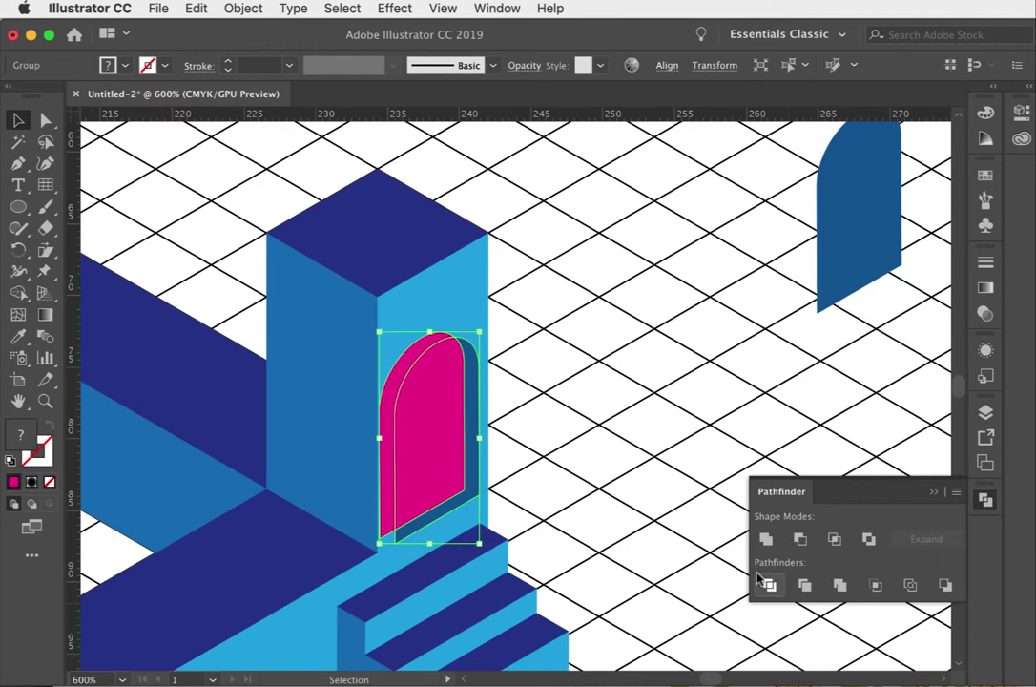
Step: Isolate the divided arch group, delete the magenta sliver outside the original doorway outline, and exit isolation mode
double_click(420, 458)
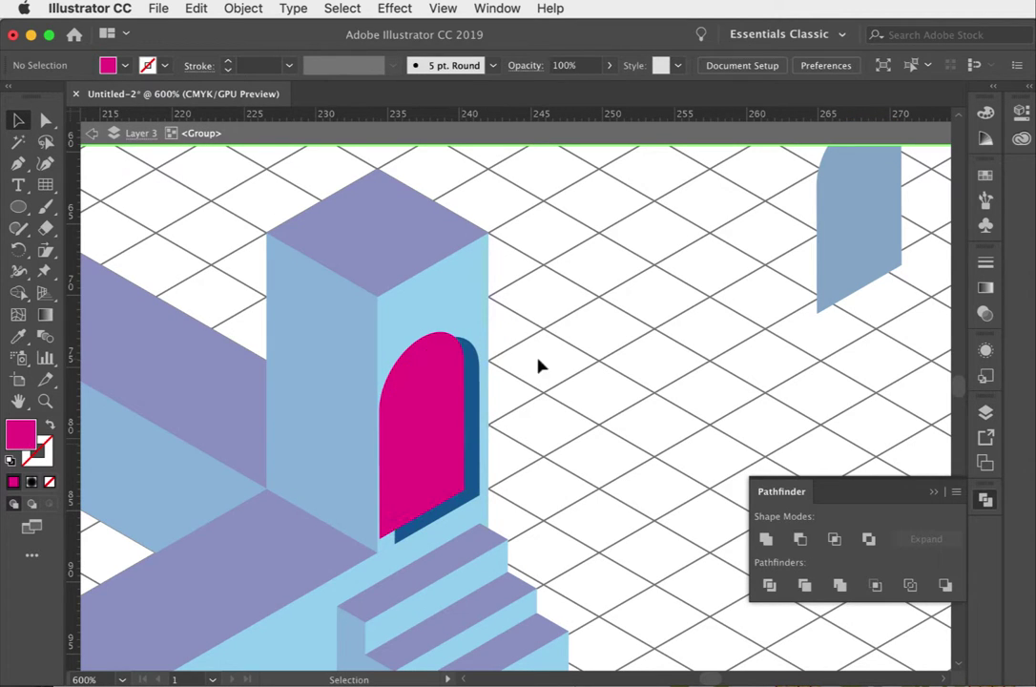
left_click(420, 348)
key("Delete")
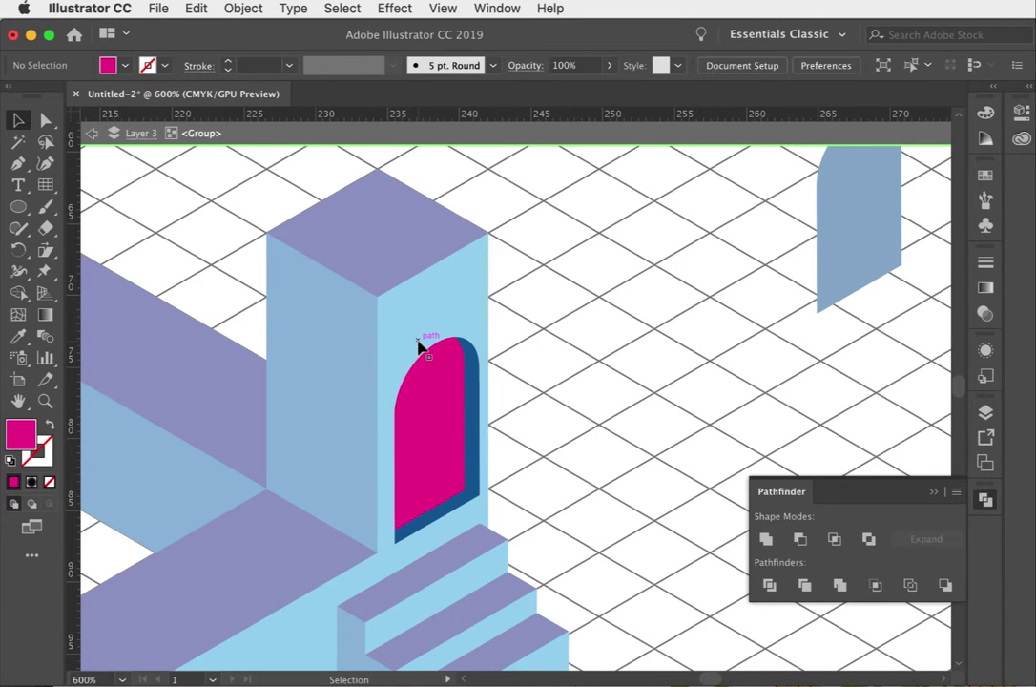
double_click(637, 365)
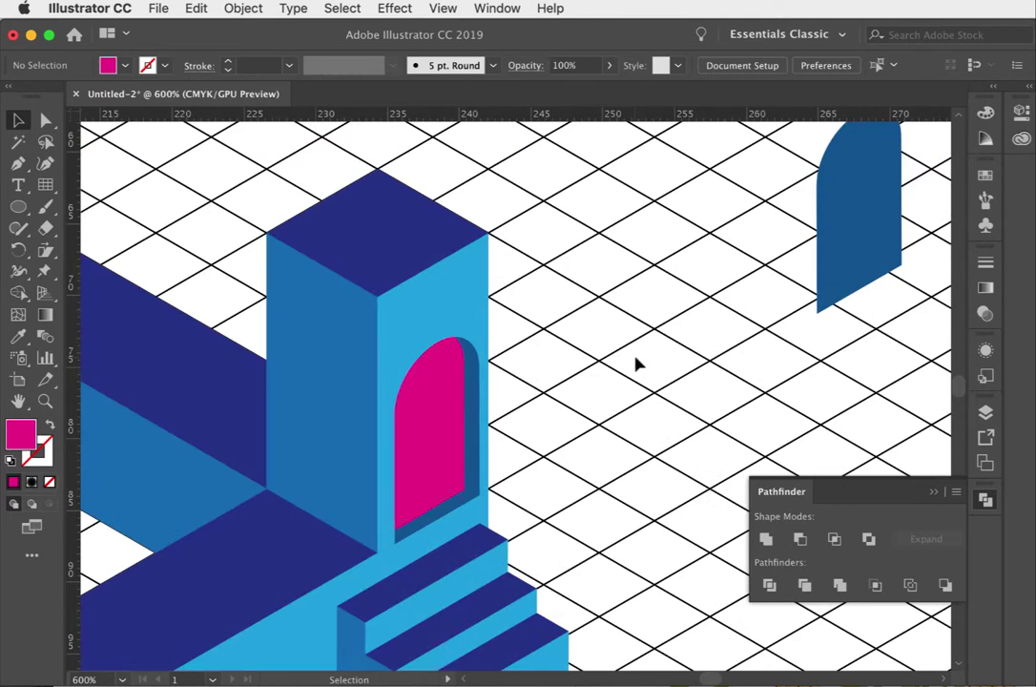
Step: Recolour the magenta inner panel of the pillar's doorway with the medium blue swatch, then deselect it
left_click(43, 401)
right_click(563, 360)
left_click(683, 307)
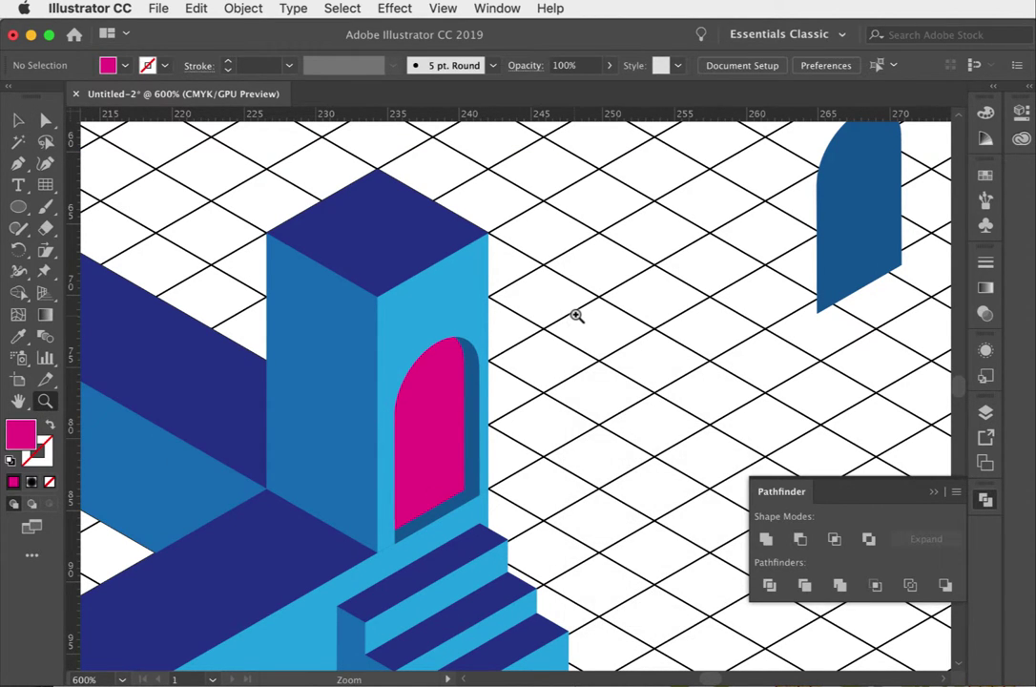
left_click(534, 368, "alt")
left_click(483, 419, "alt")
left_click(372, 476, "alt")
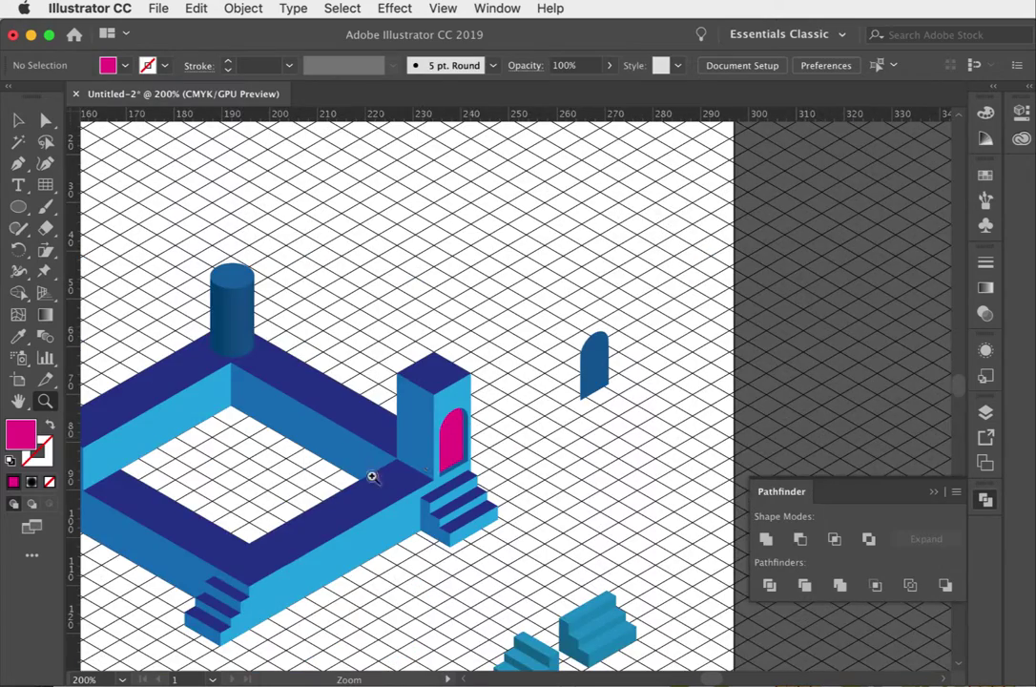
scroll(399, 470, "left", 3)
left_click(419, 474)
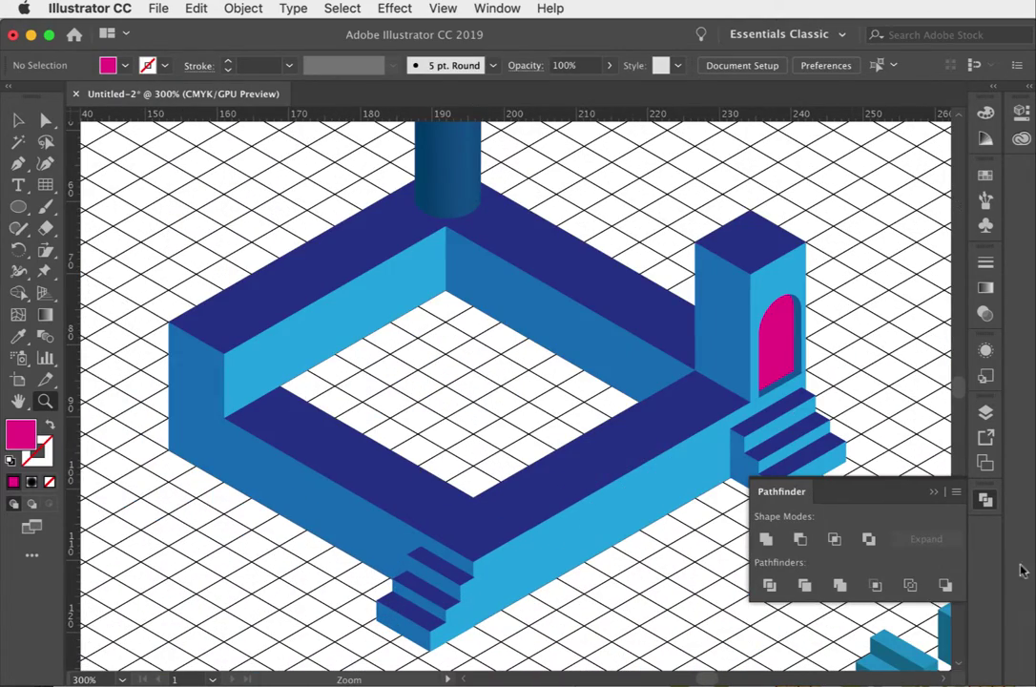
left_click(987, 500)
left_click_drag(876, 376, 836, 430)
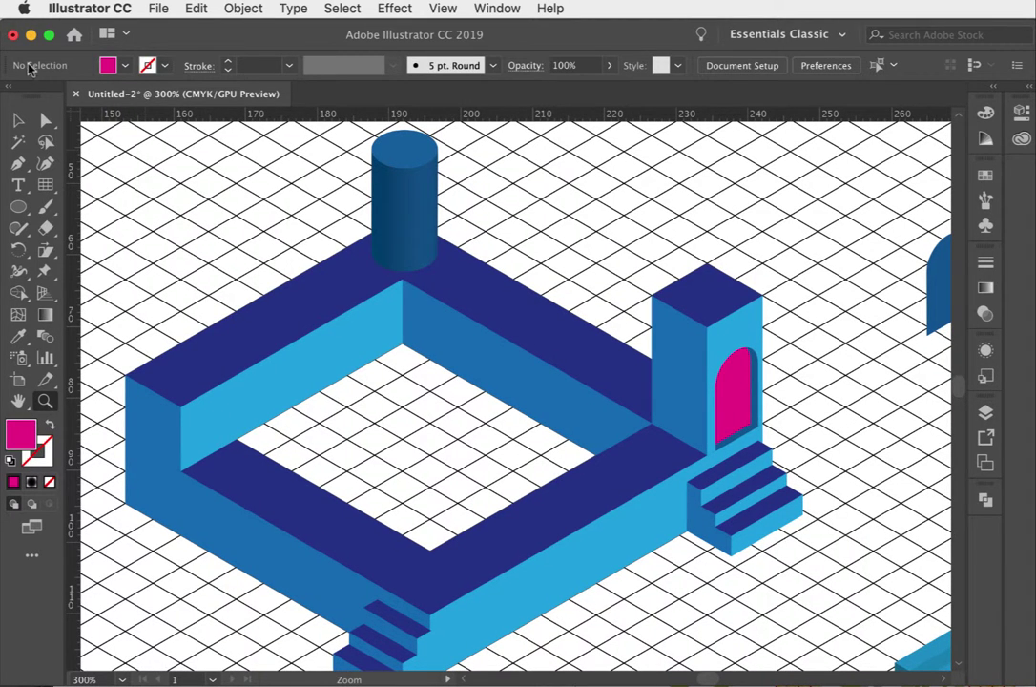
left_click(45, 119)
left_click(732, 396)
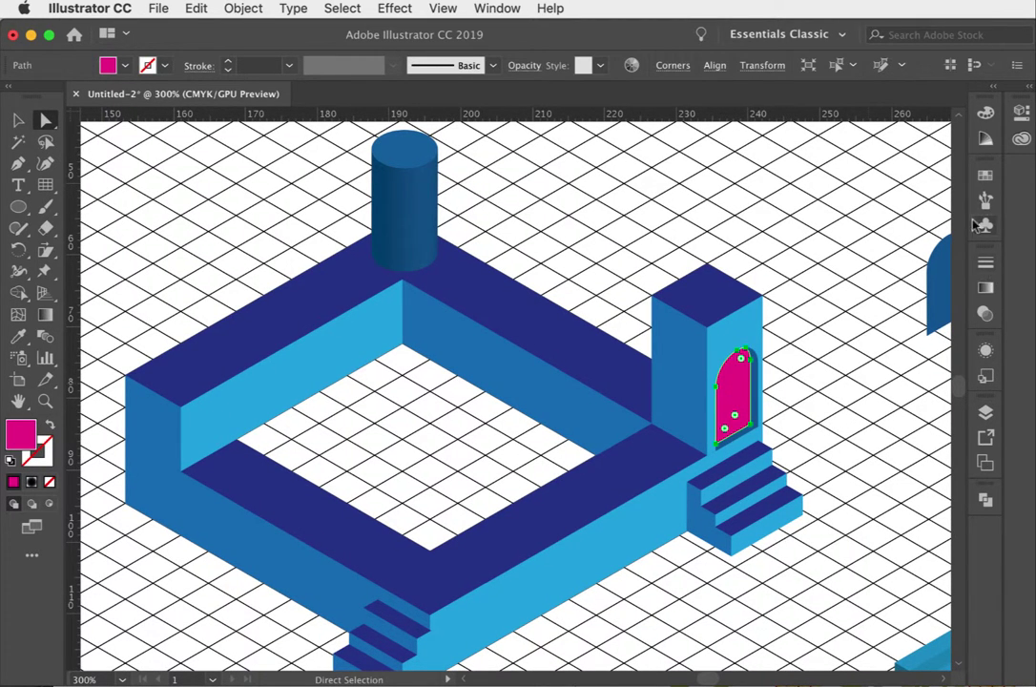
left_click(985, 175)
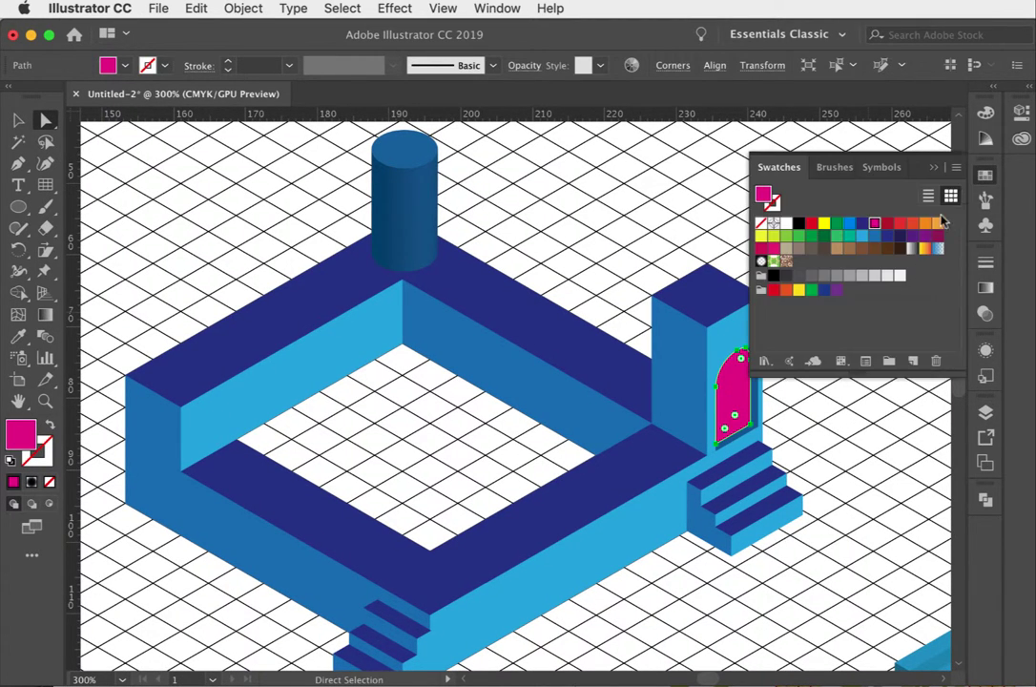
left_click(875, 236)
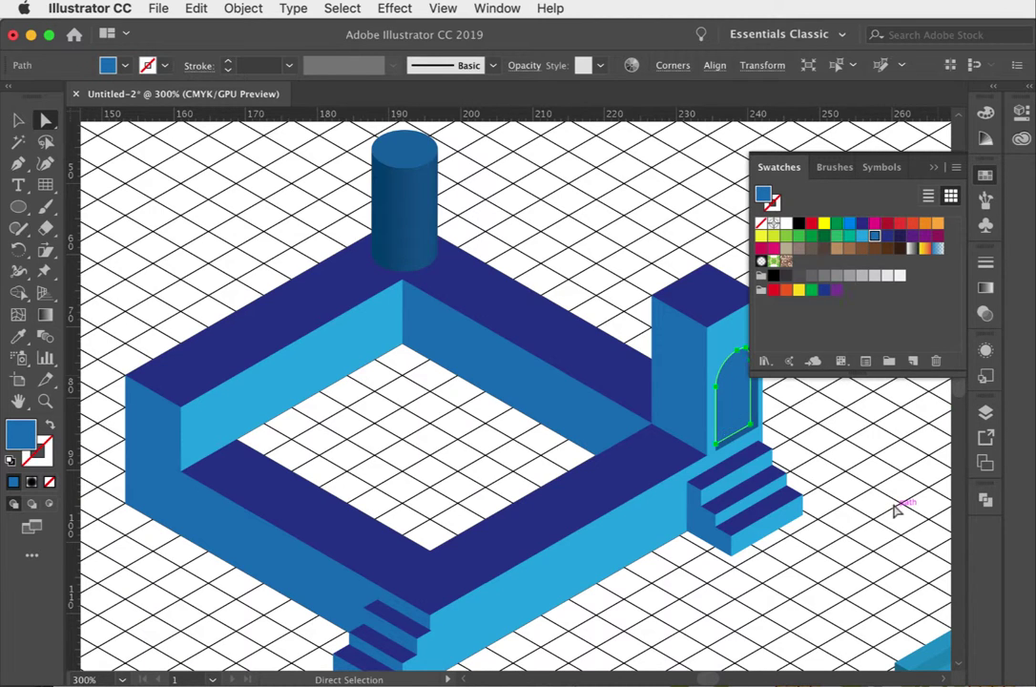
left_click(768, 431)
Step: Fill the narrow strip along the doorway's right and lower edge with the dark navy blue swatch, then deselect it
scroll(725, 430, "right", 3)
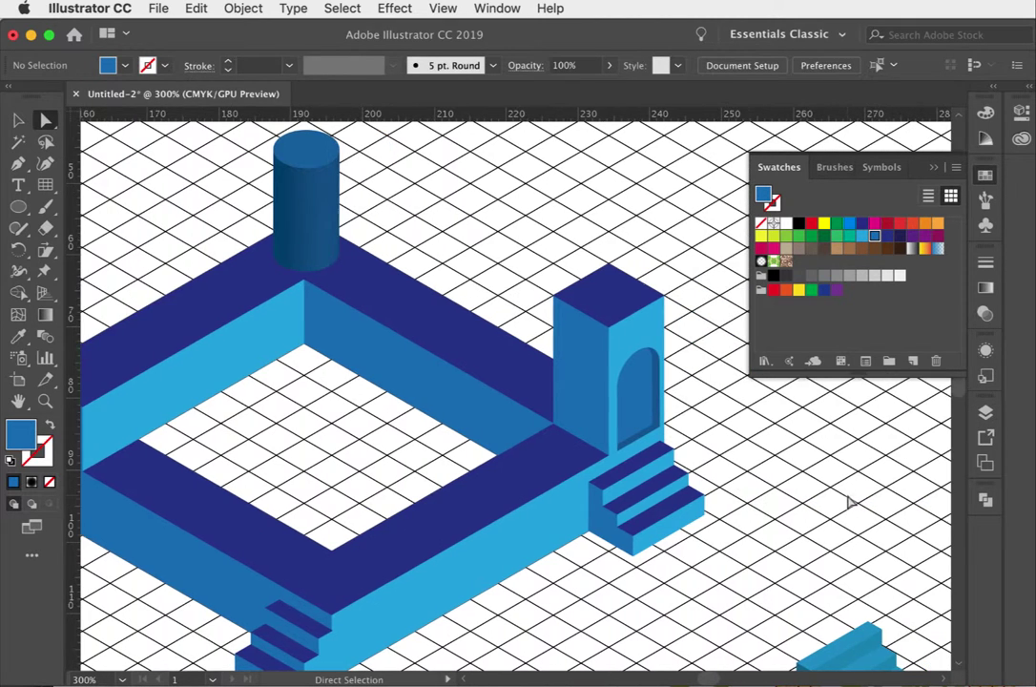
left_click(654, 429)
left_click(666, 437)
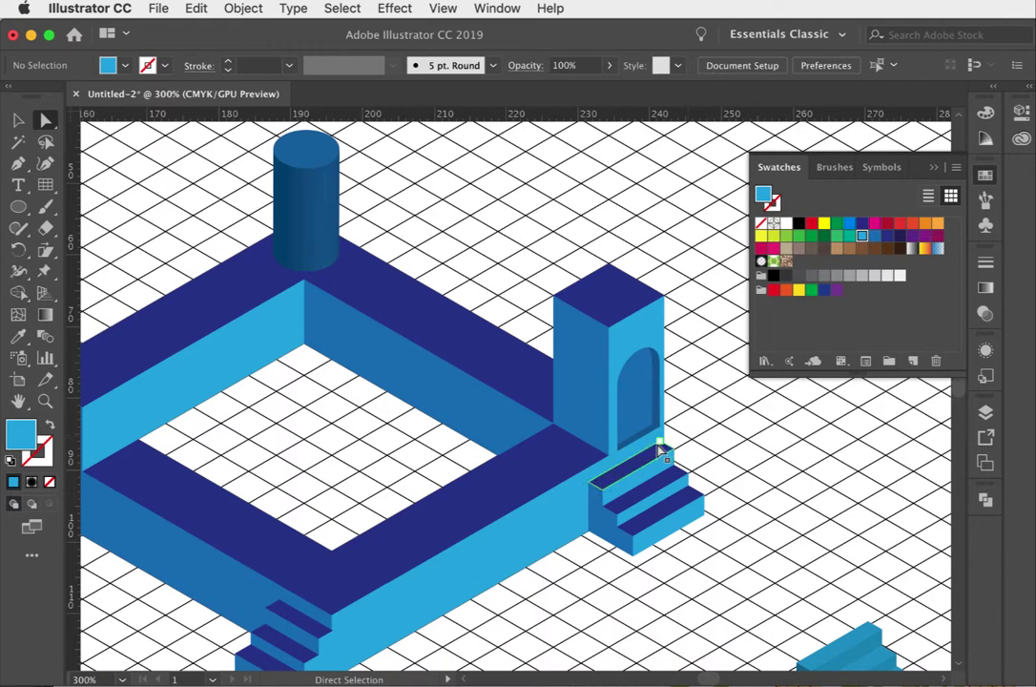
left_click(641, 445)
key("Delete")
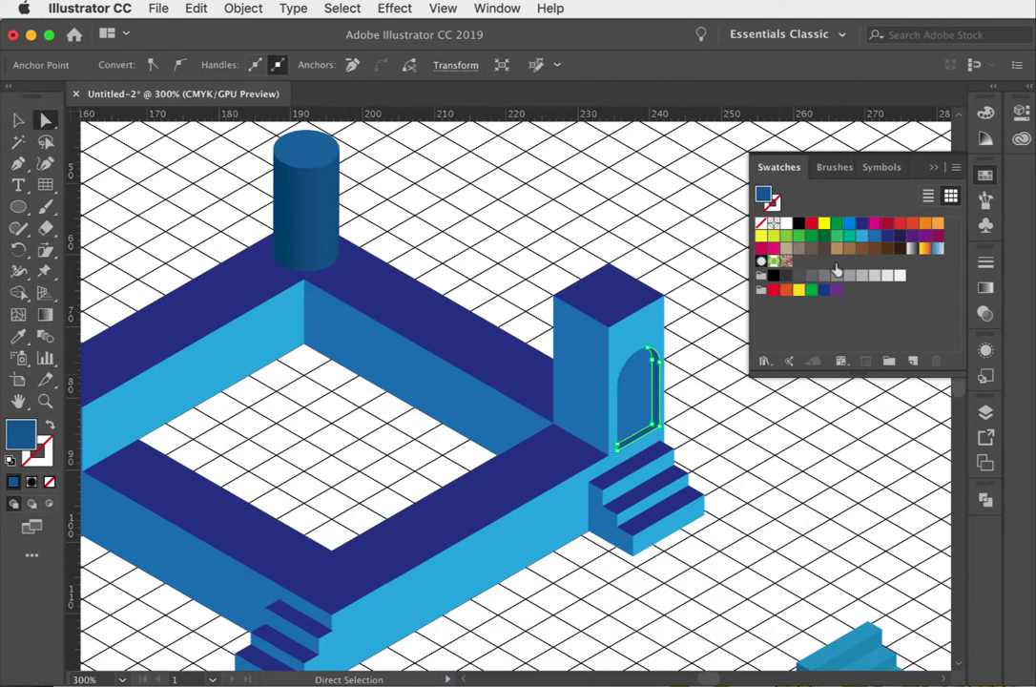
left_click(887, 235)
left_click(839, 490)
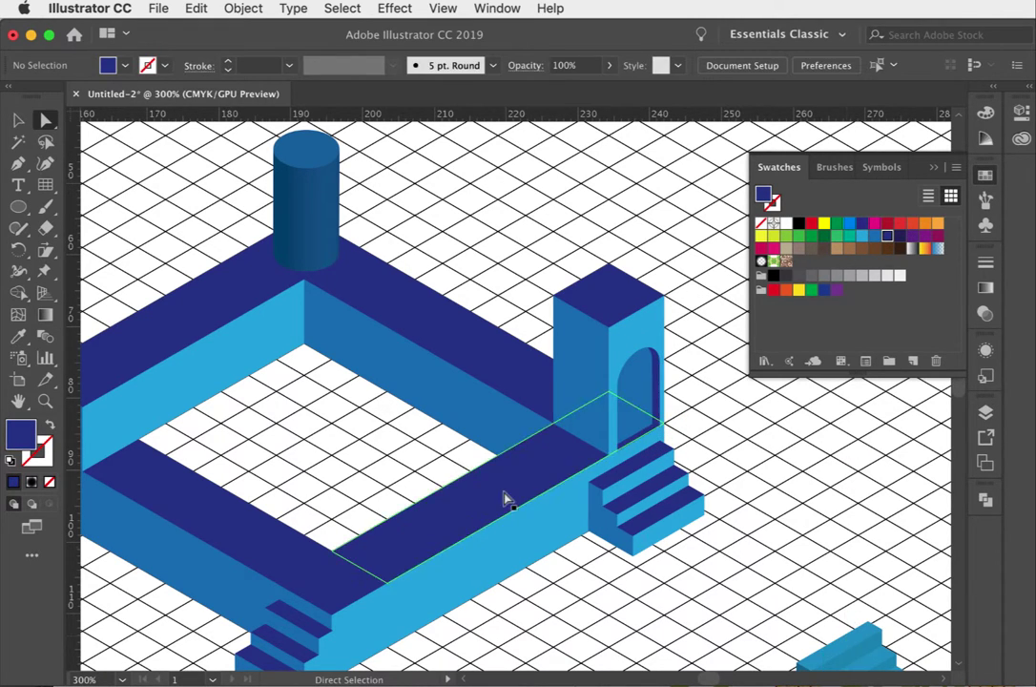
Step: Hide Layer 1, which holds the isometric grid, to show the artwork on a plain white artboard
left_click(45, 400)
left_click(298, 404, "alt")
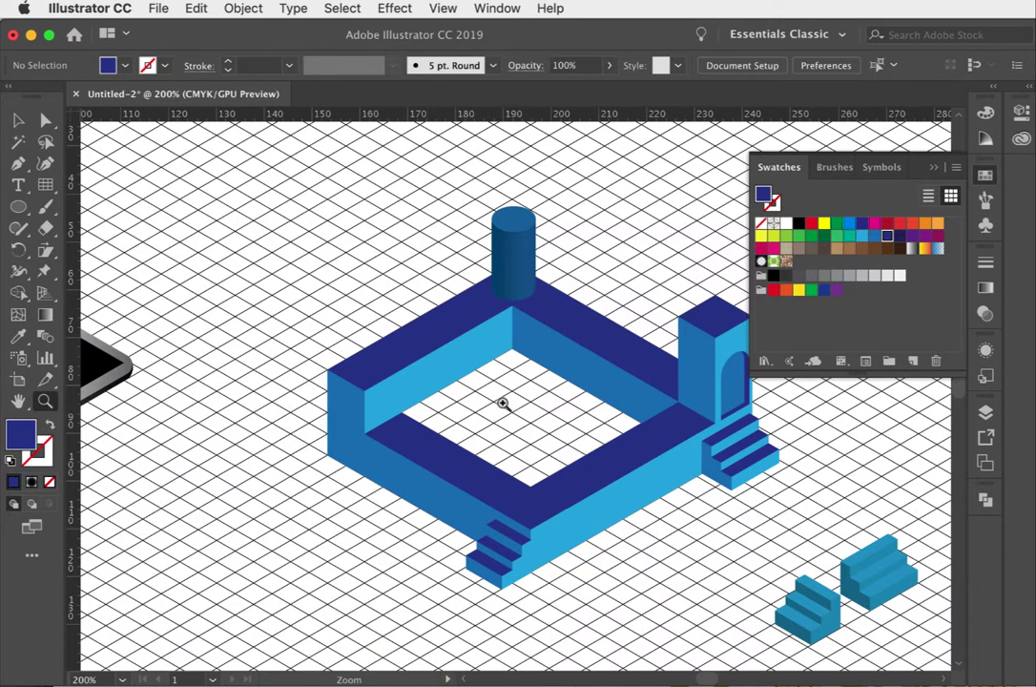
scroll(503, 403, "right", 5)
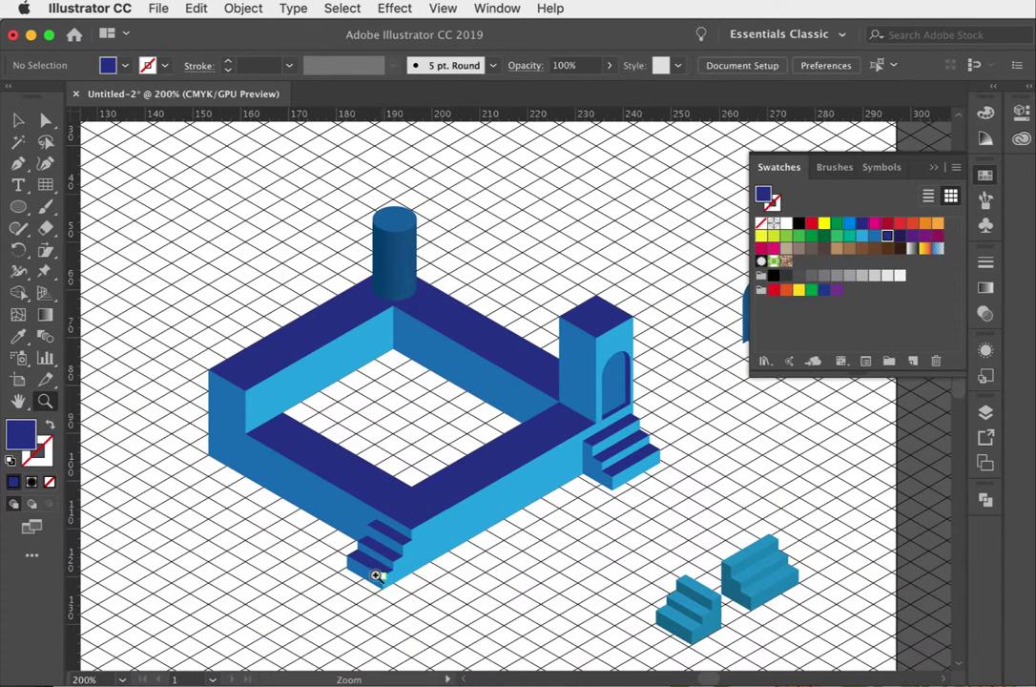
left_click(17, 119)
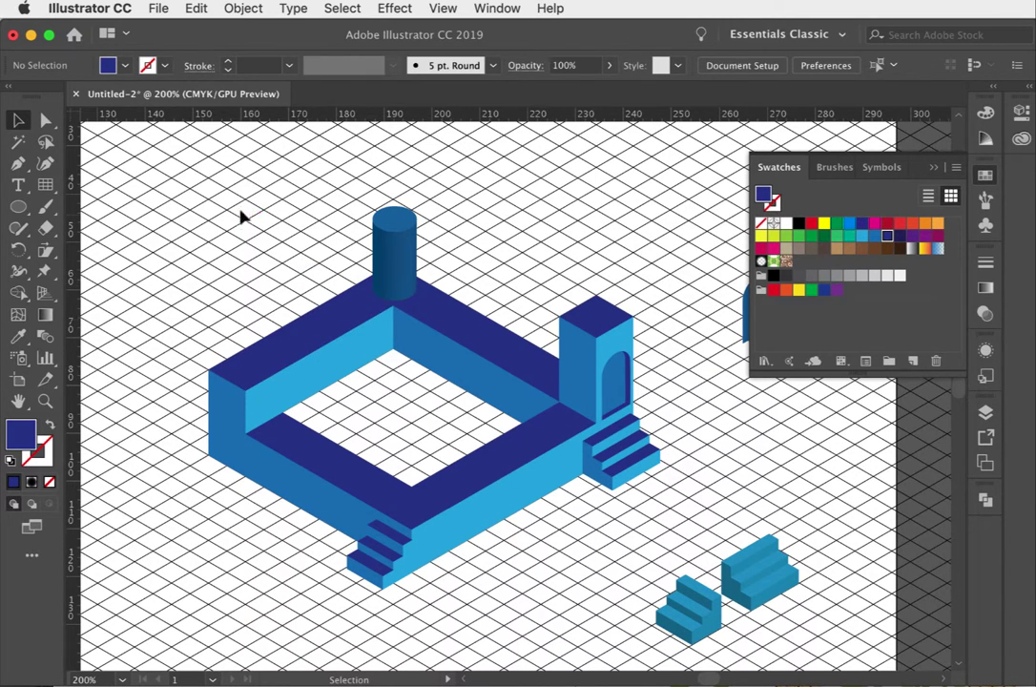
left_click_drag(240, 217, 256, 256)
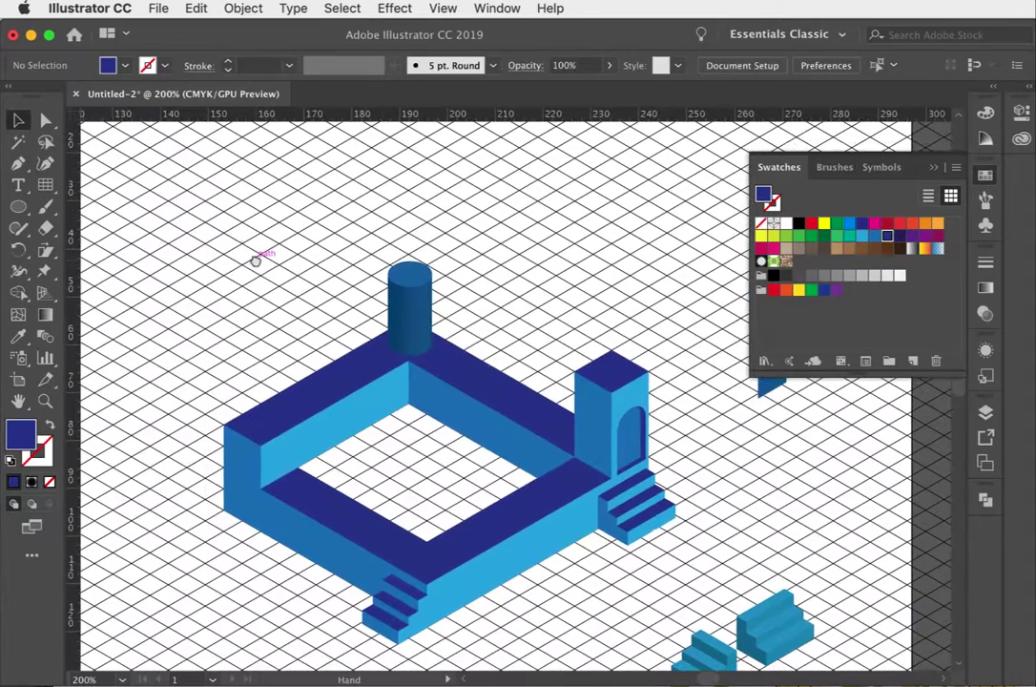
double_click(45, 402)
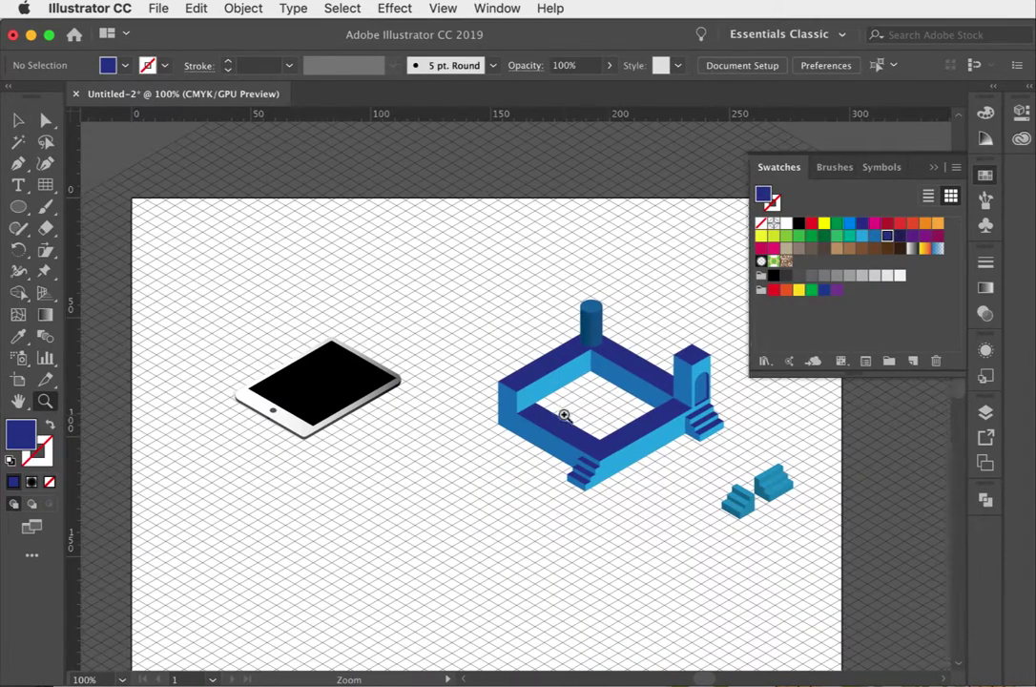
scroll(564, 416, "right", 2)
left_click(985, 412)
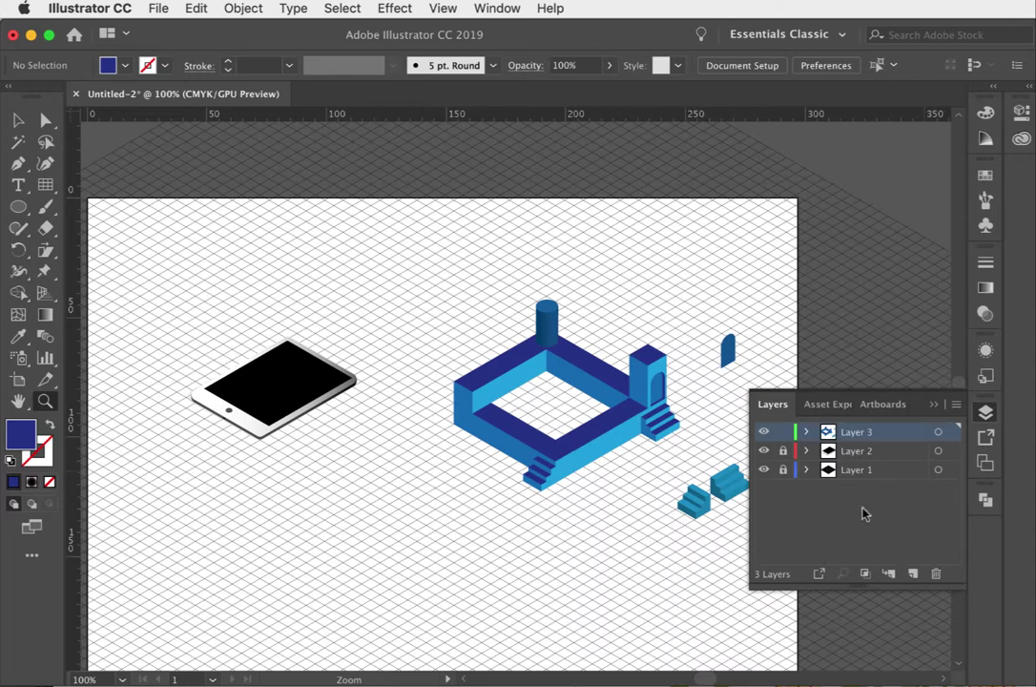
left_click(764, 471)
key("v")
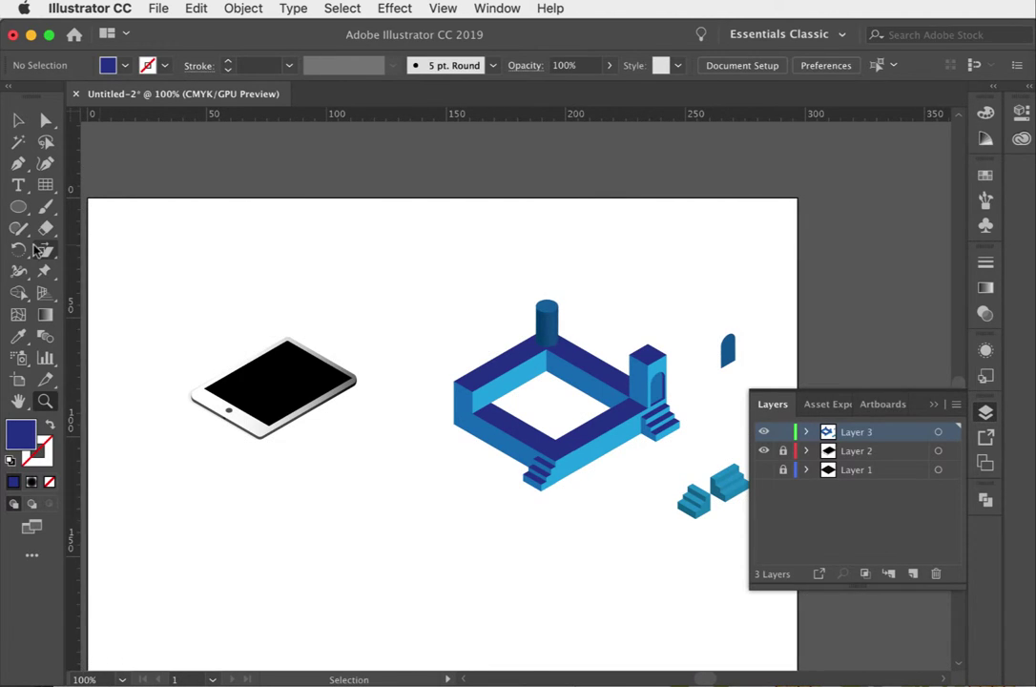